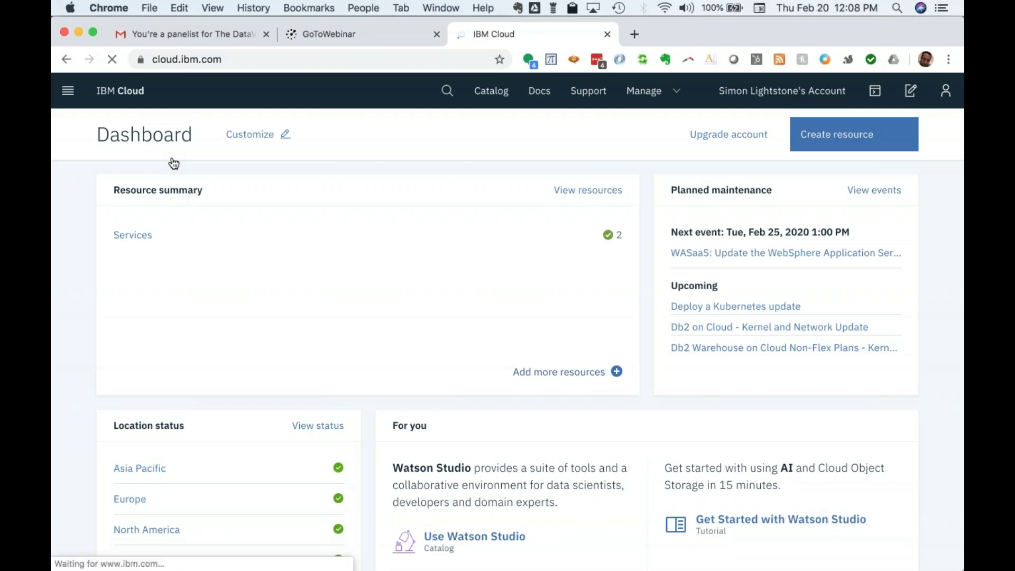
- Search the catalog for "assistant", open the Watson Assistant service and review its Lite pricing plan
click(479, 95)
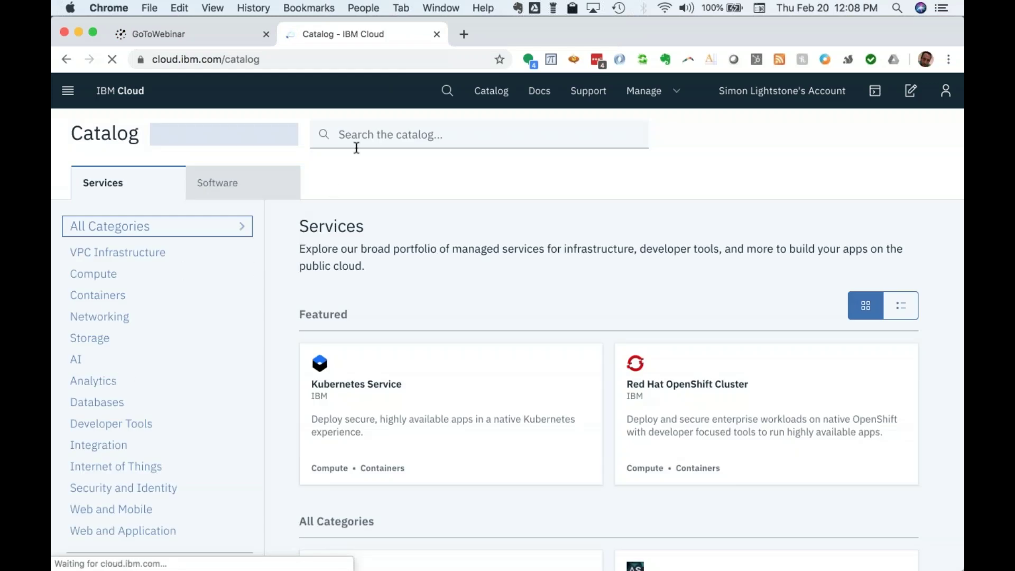
click(360, 140)
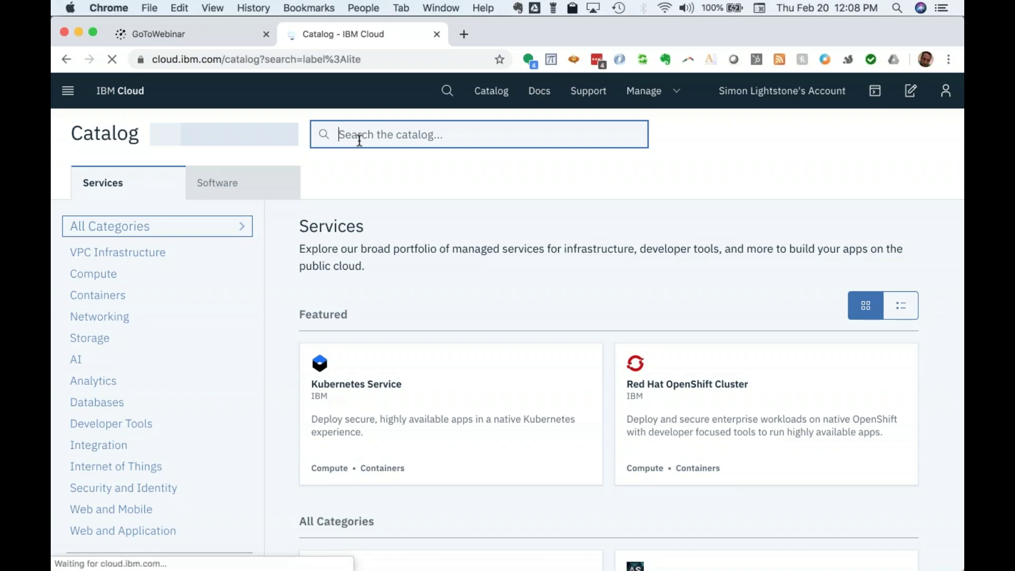
text(tson assistant)
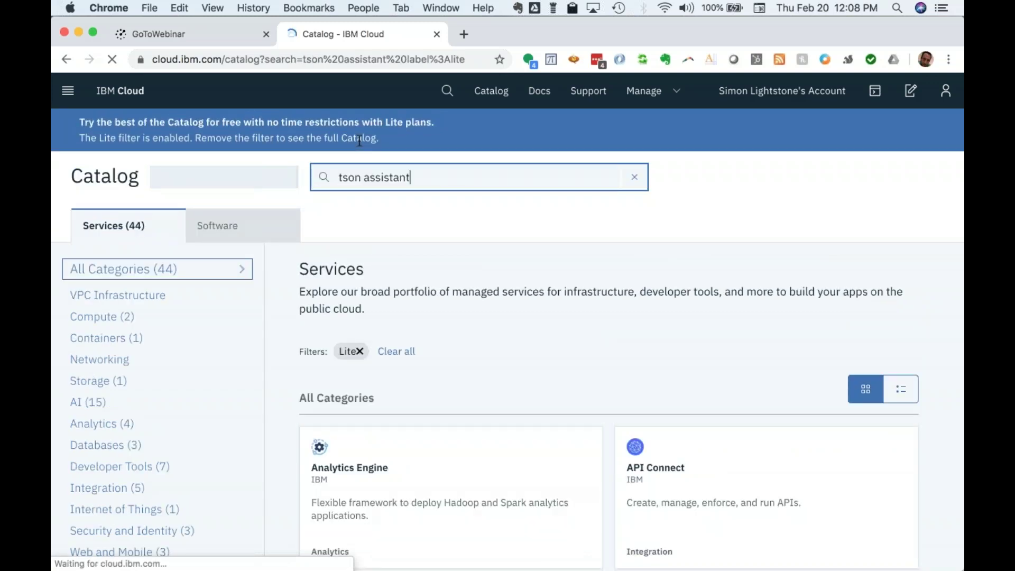
double_click(348, 180)
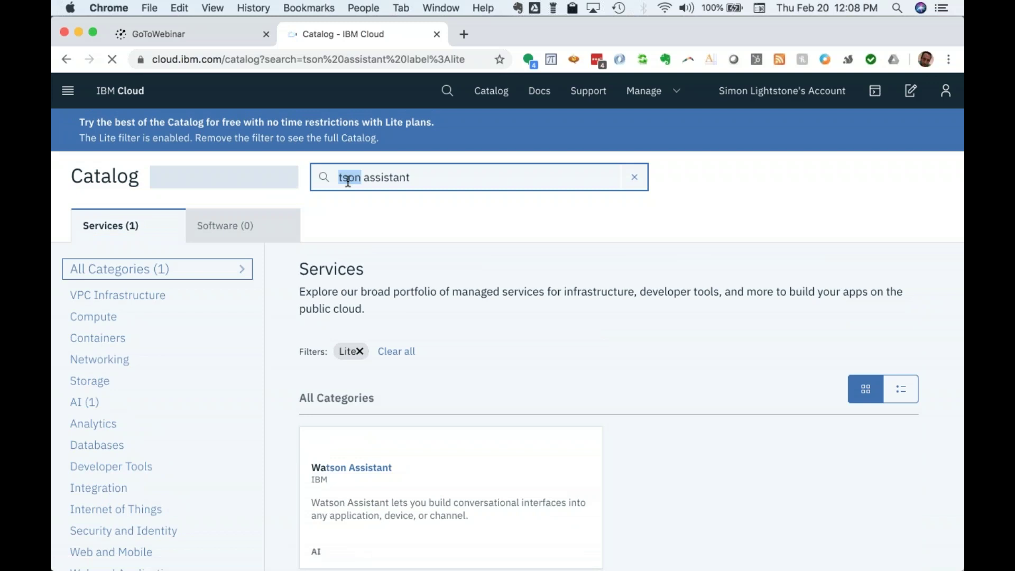
key(BackSpace)
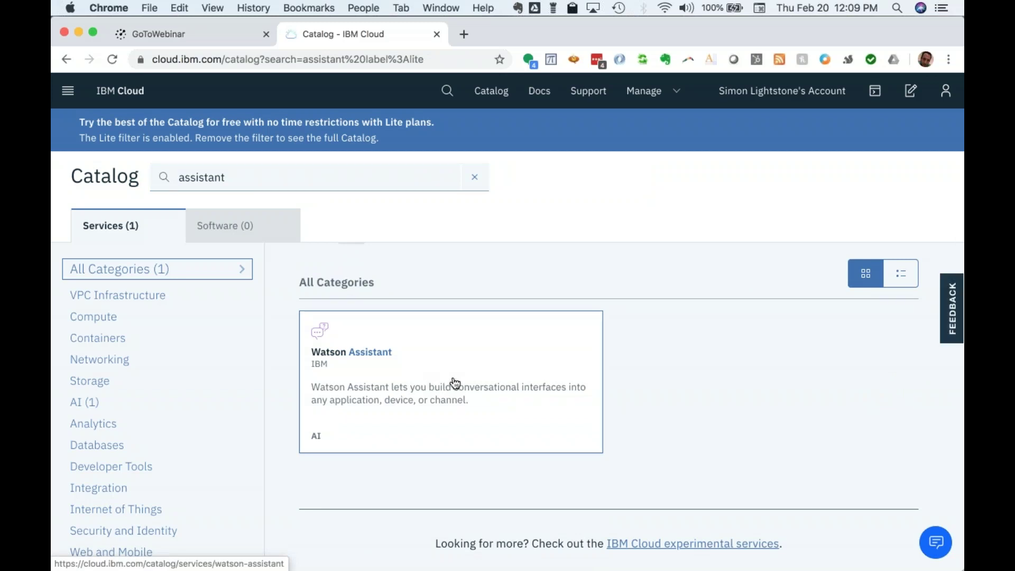
click(392, 401)
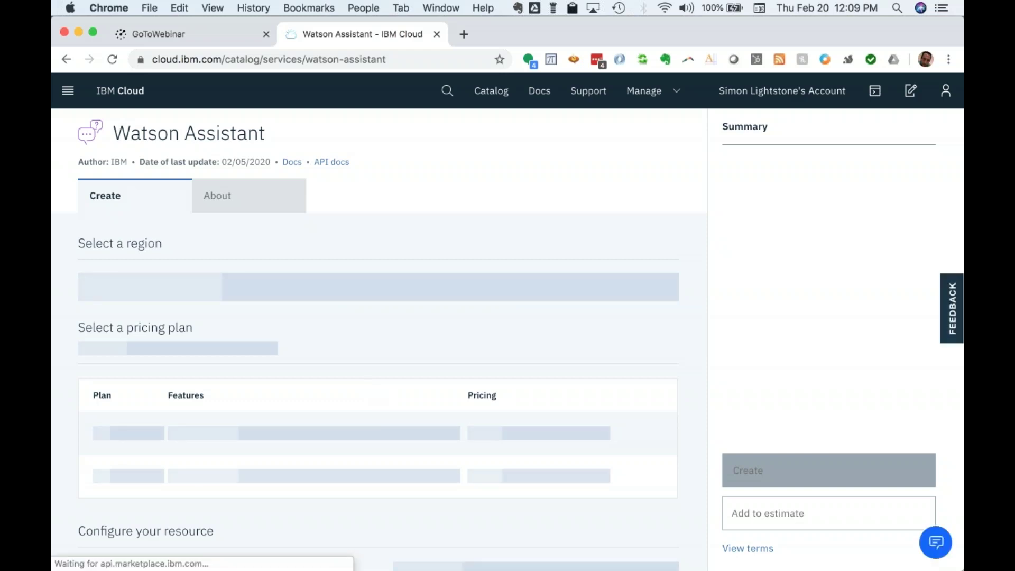
scroll(378, 339, down, 5)
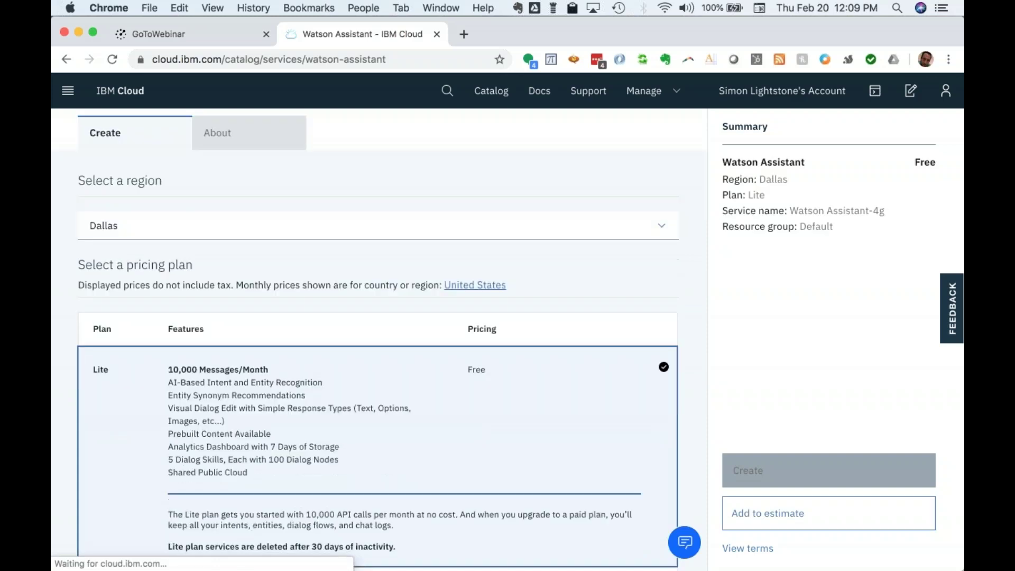
scroll(97, 307, down, 2)
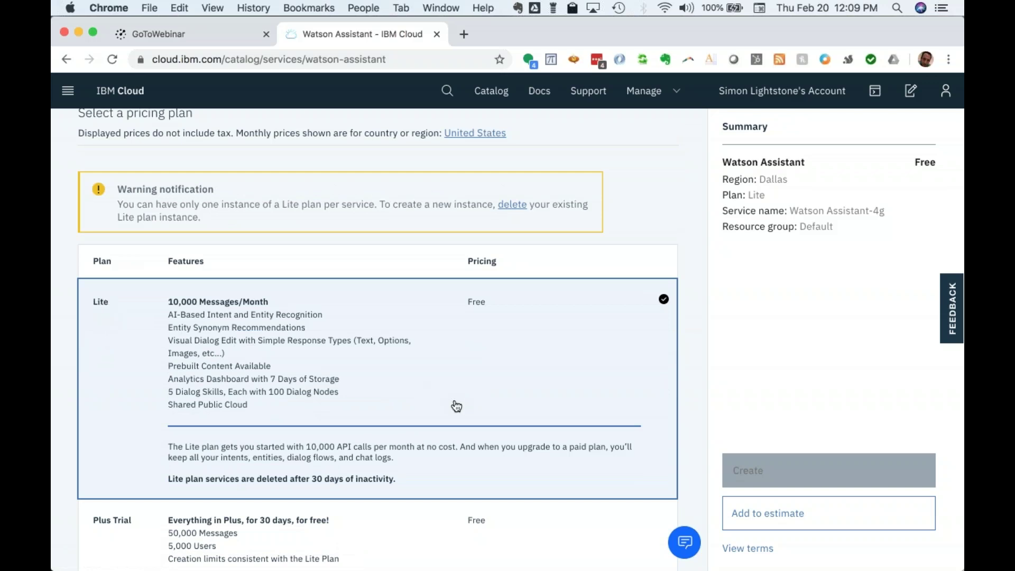
scroll(456, 406, down, 2)
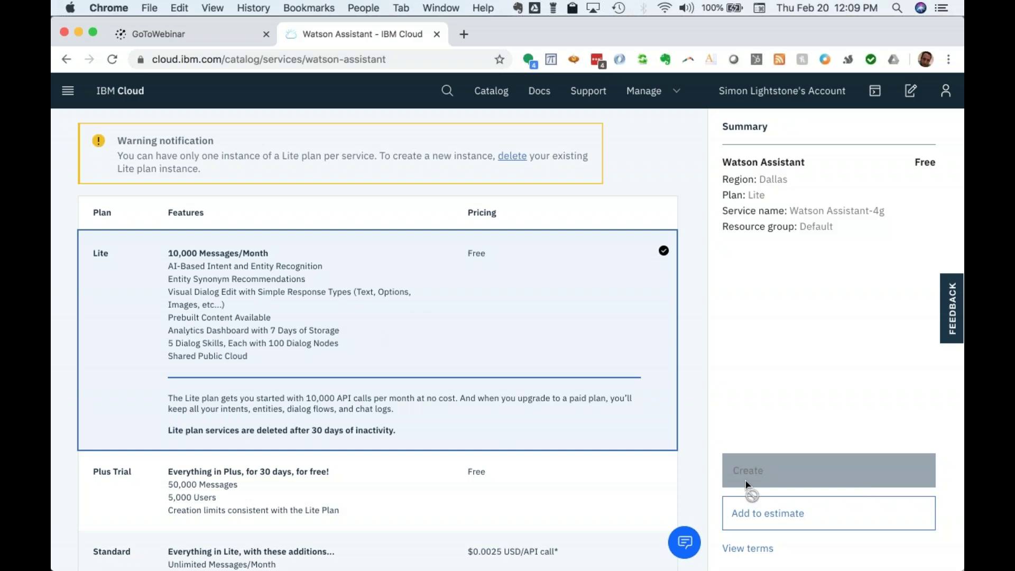
- Open the existing Watson Assistant-da service from the account's resources and launch Watson Assistant
click(82, 94)
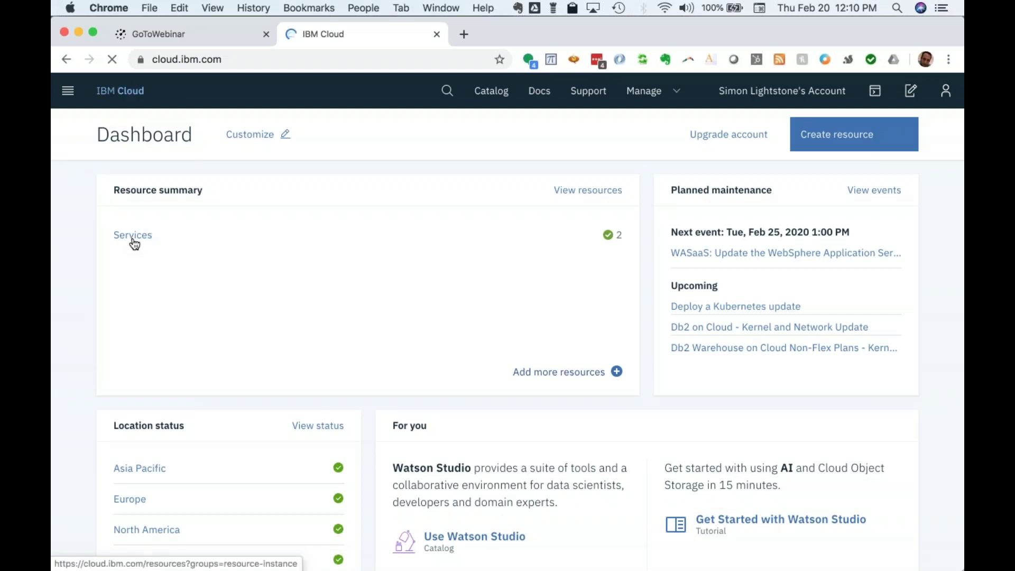
click(133, 238)
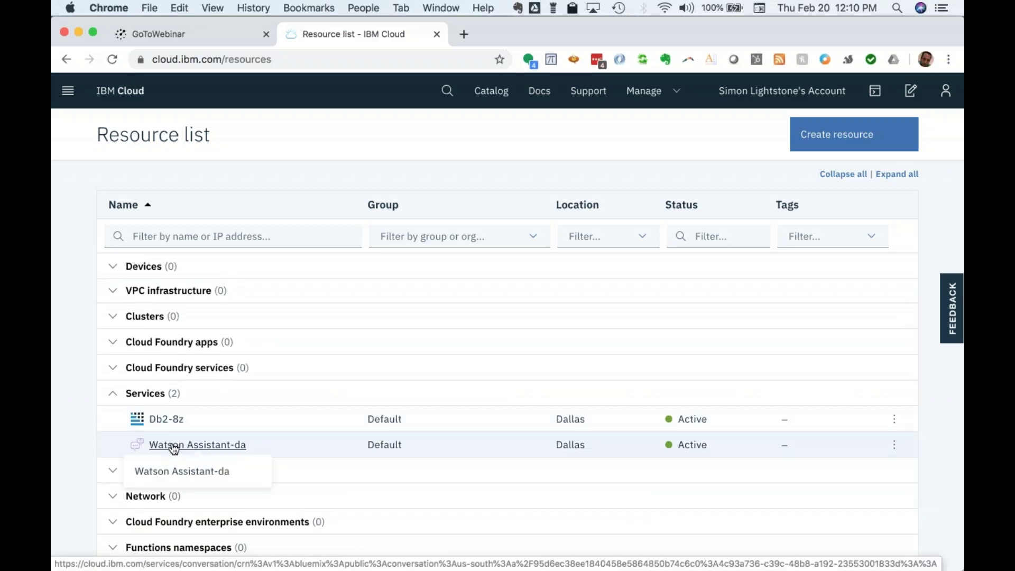
click(174, 447)
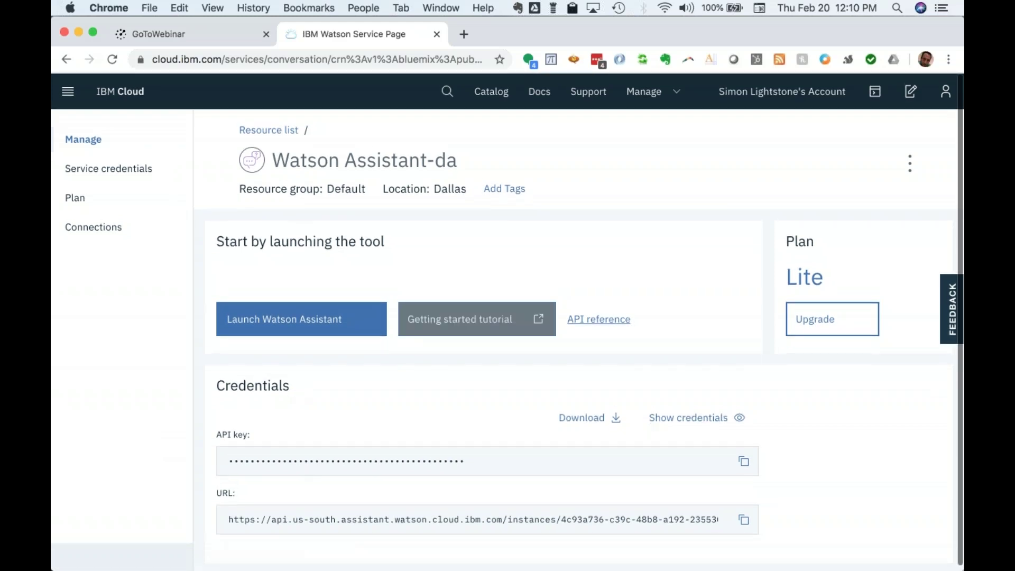
click(291, 321)
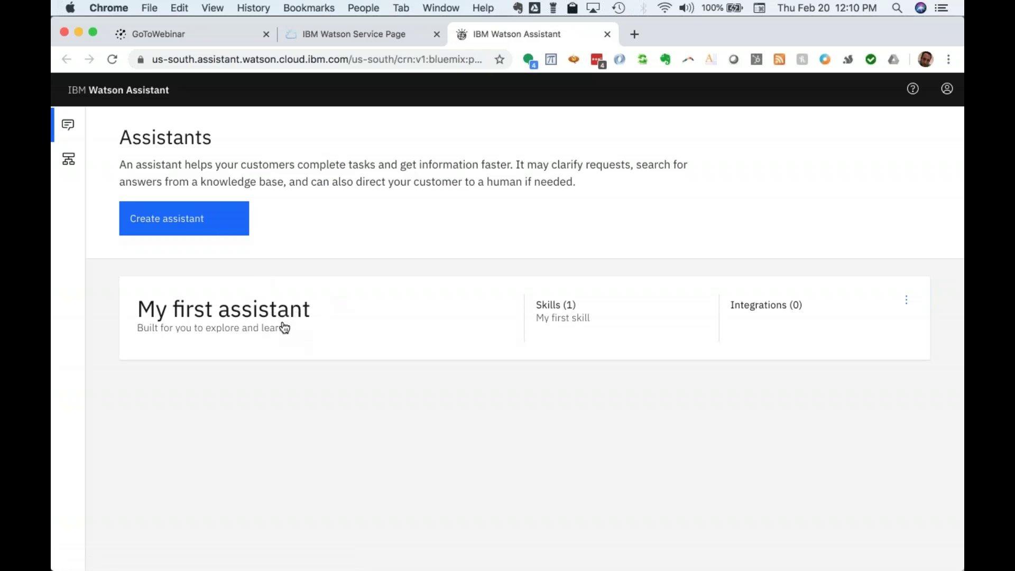
- Delete the assistant "My first assistant", confirming with the word DELETE
click(907, 300)
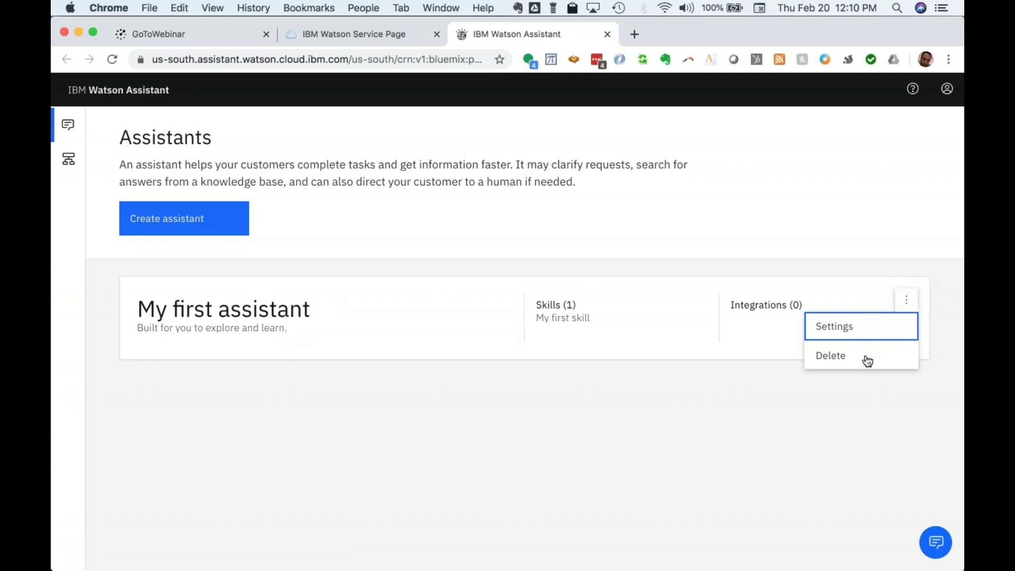
click(855, 360)
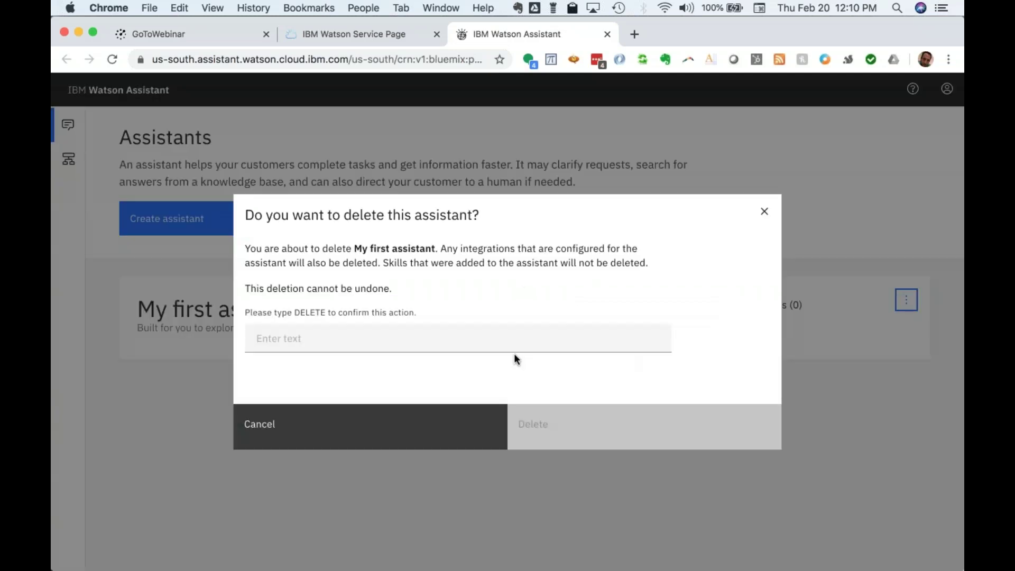
click(495, 344)
text(DELETE)
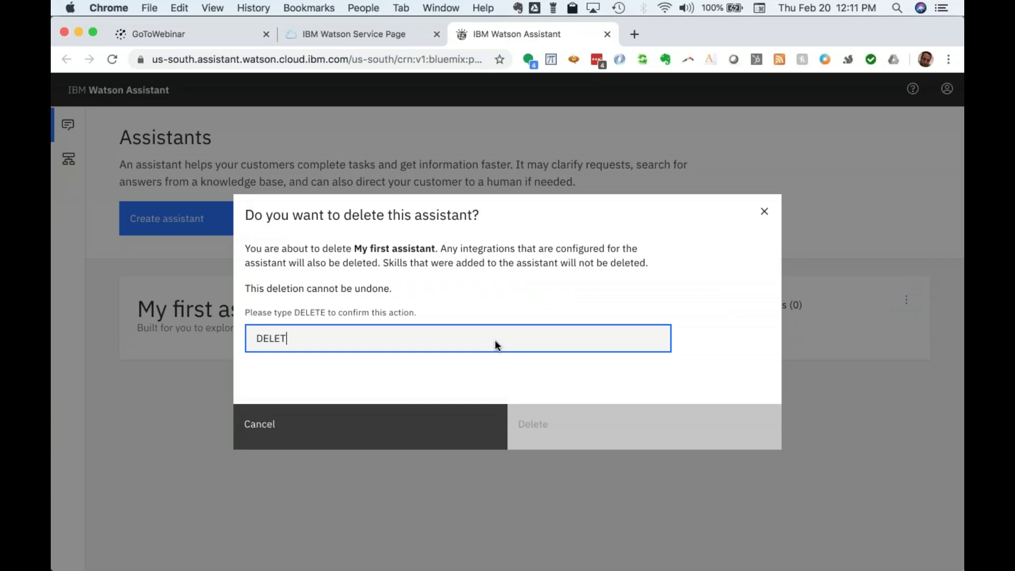
click(537, 424)
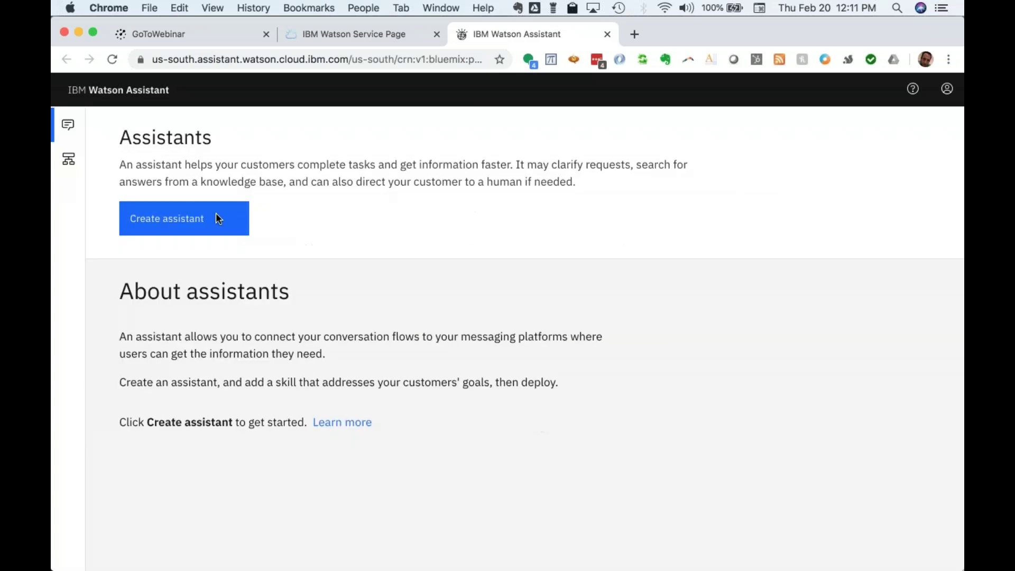
- Create an assistant named "DataView Bot" with the description "A helpful chatbot for the DataView Show"
click(186, 218)
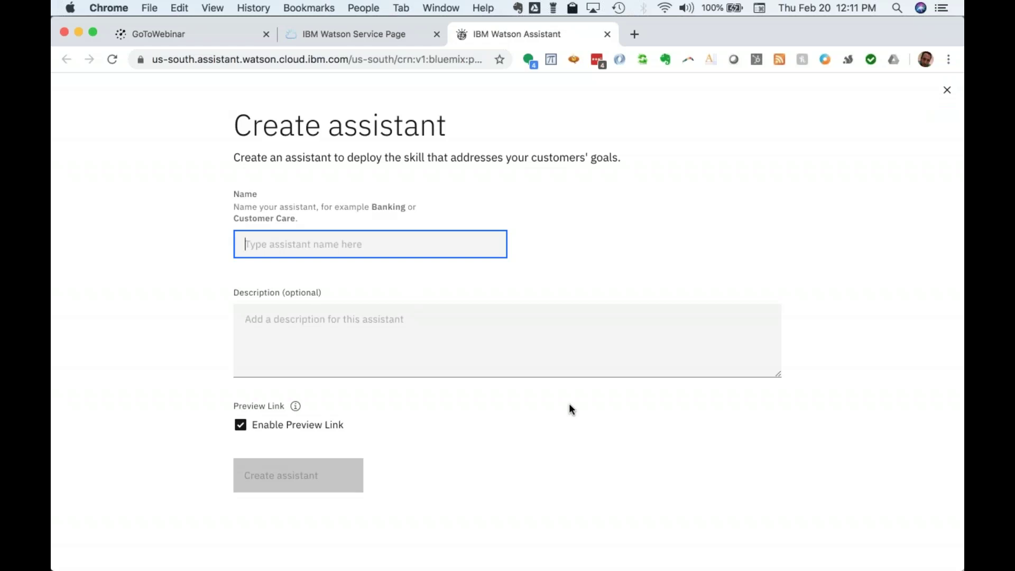
text(Datav)
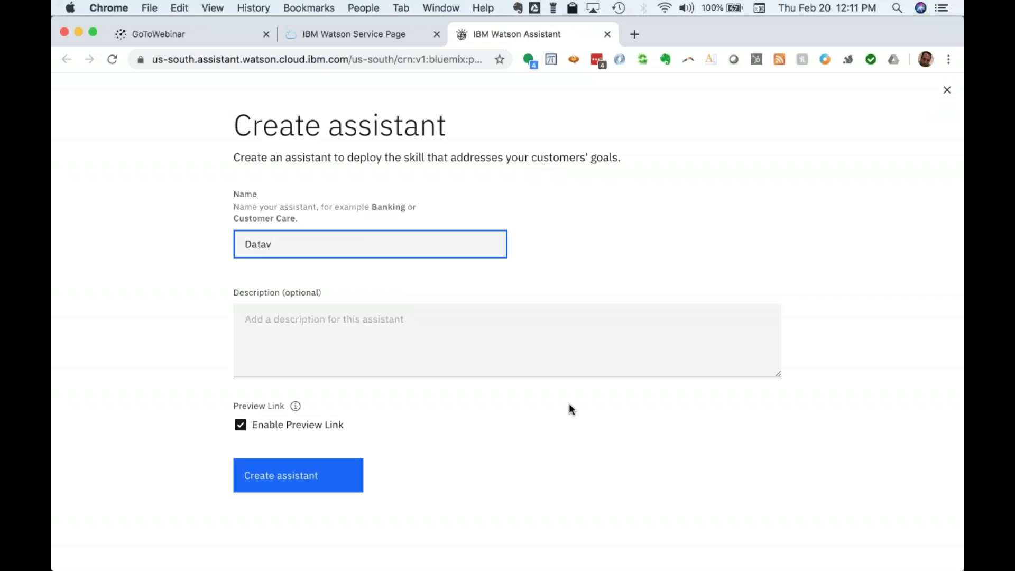
key(BackSpace)
text(View Bot)
click(479, 339)
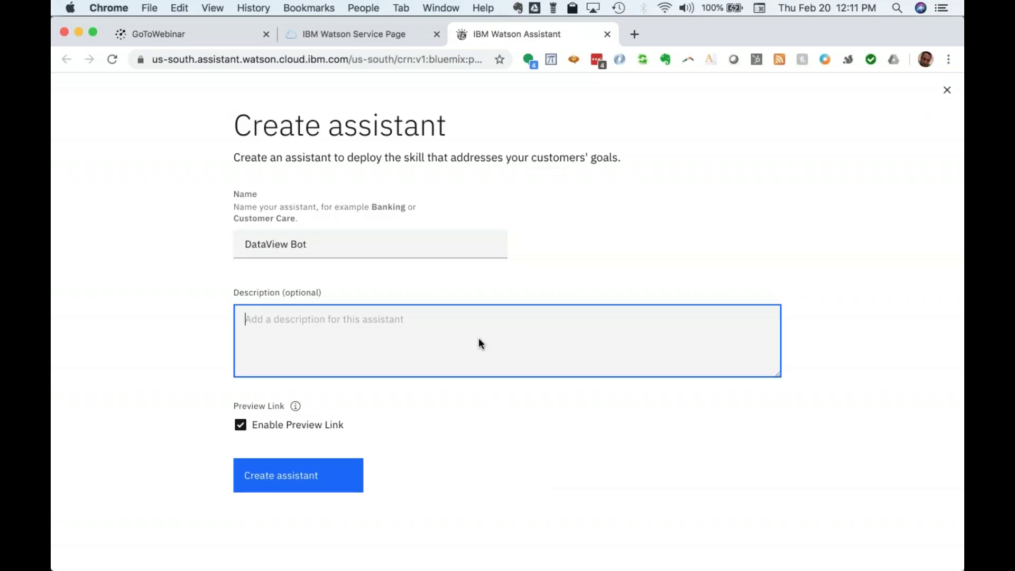
text(A hel)
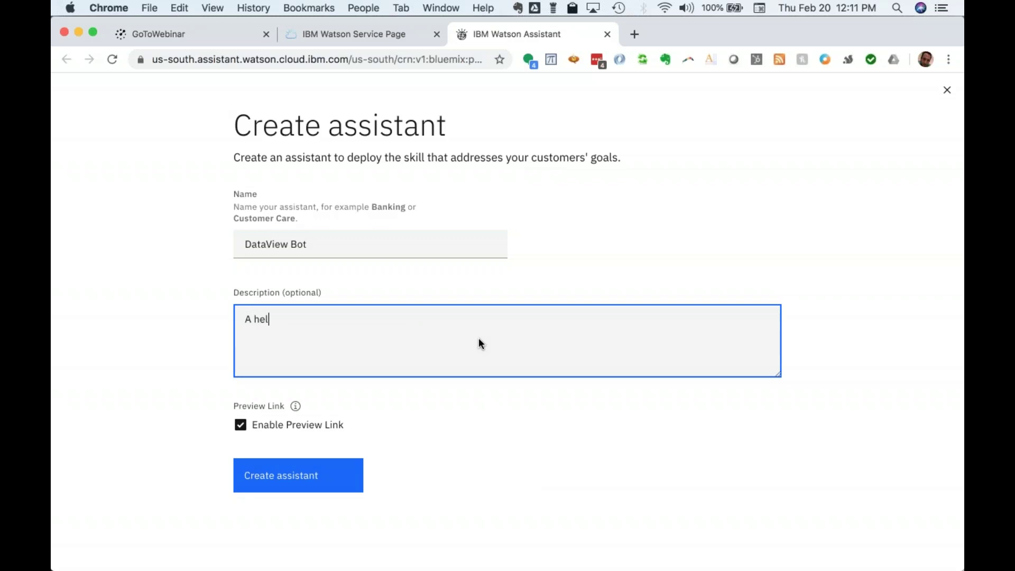
text(pful chatbot for the Data )
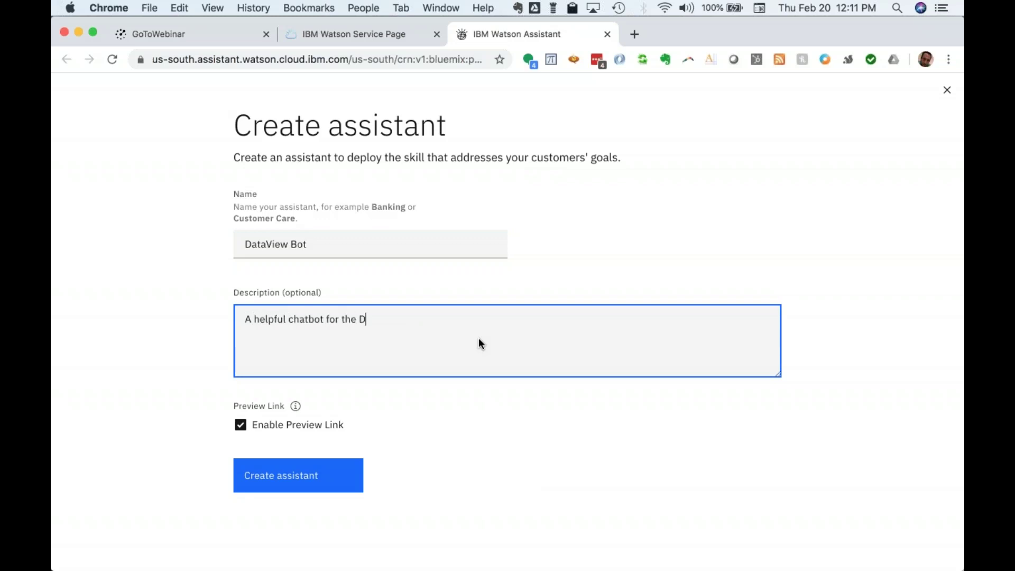
text(View Show)
click(285, 487)
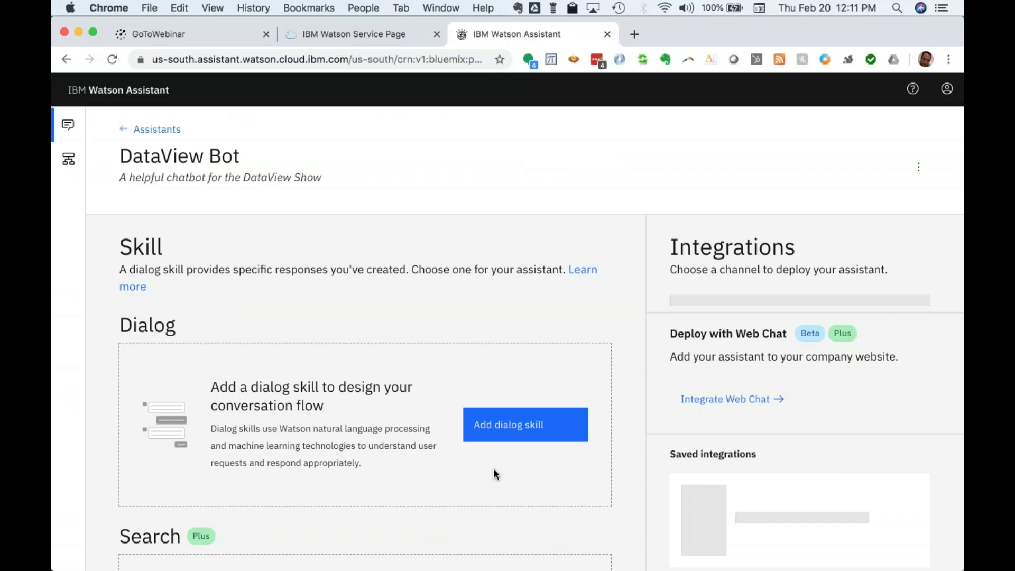
- Add the existing dialog skill "My first skill" to the DataView Bot assistant
scroll(495, 474, down, 5)
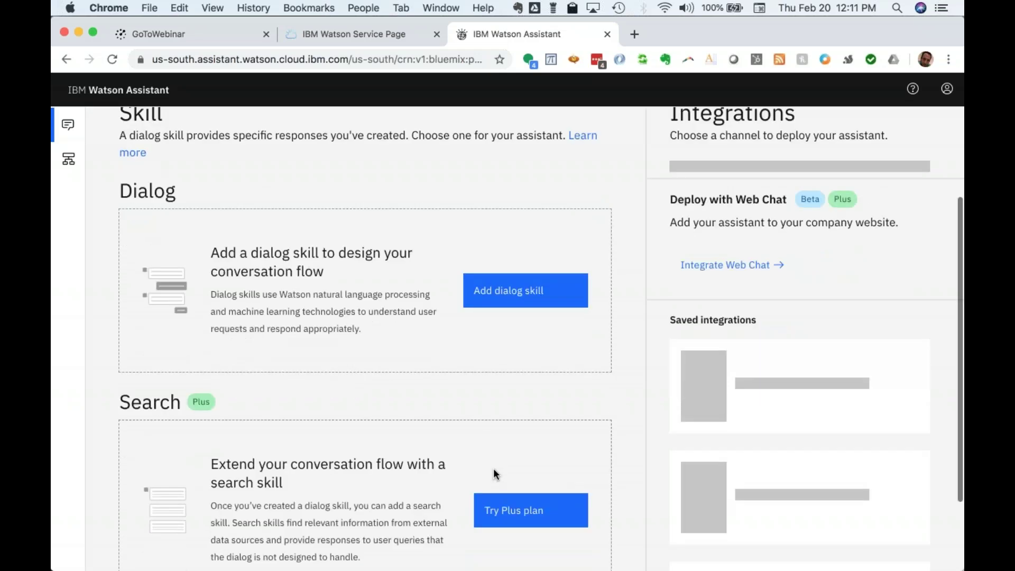
scroll(494, 470, up, 5)
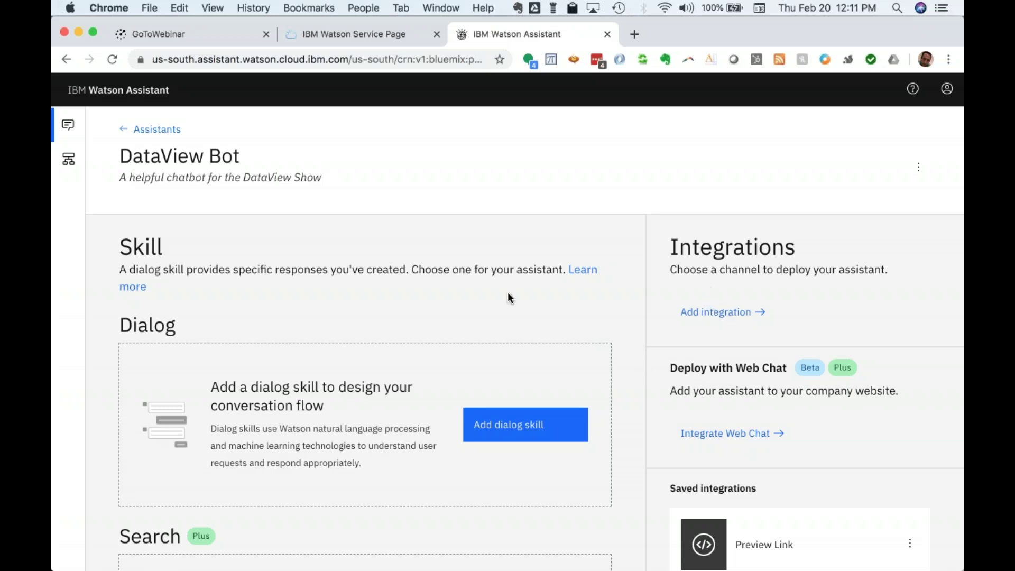
scroll(482, 314, down, 5)
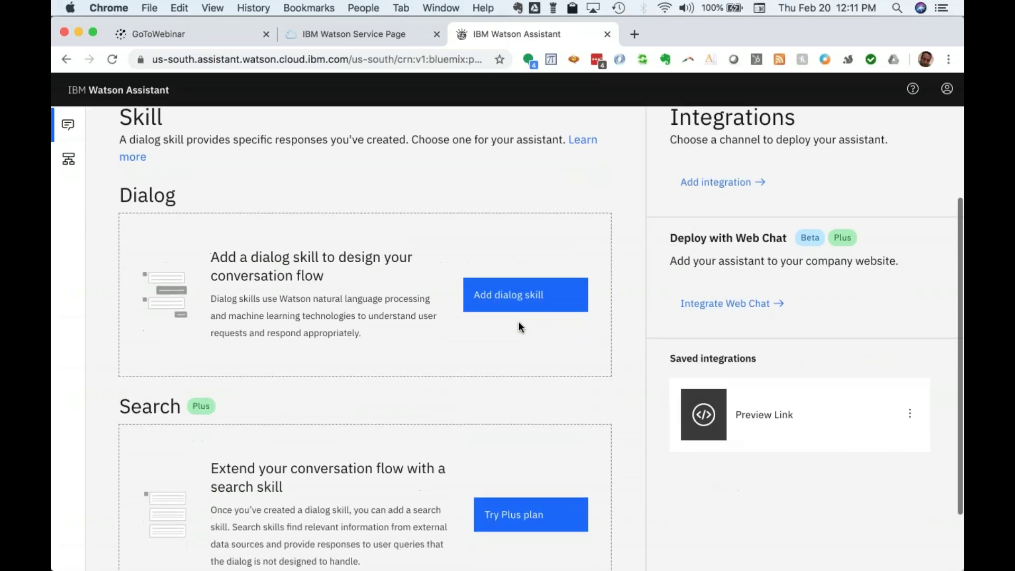
scroll(508, 349, up, 5)
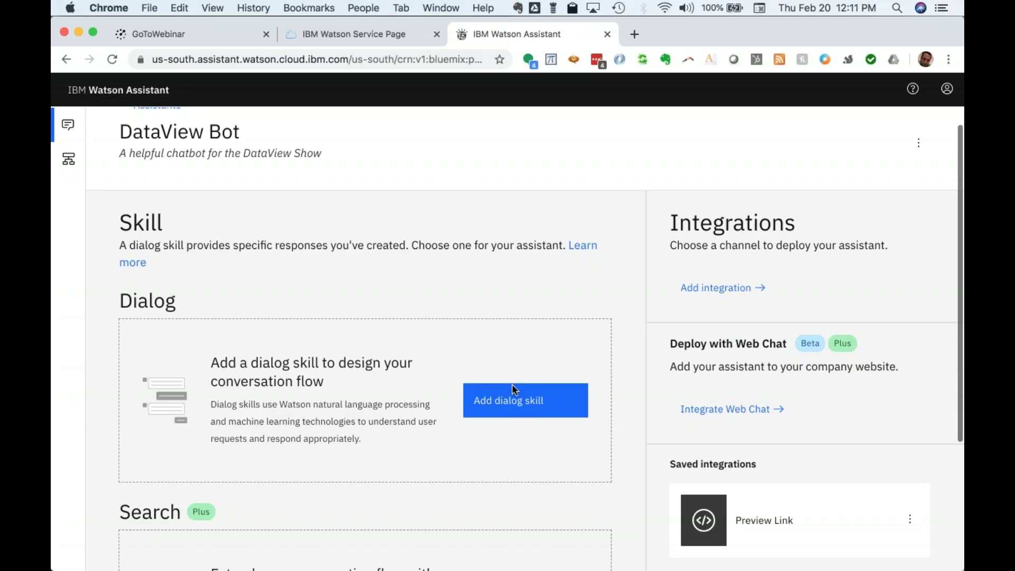
click(517, 437)
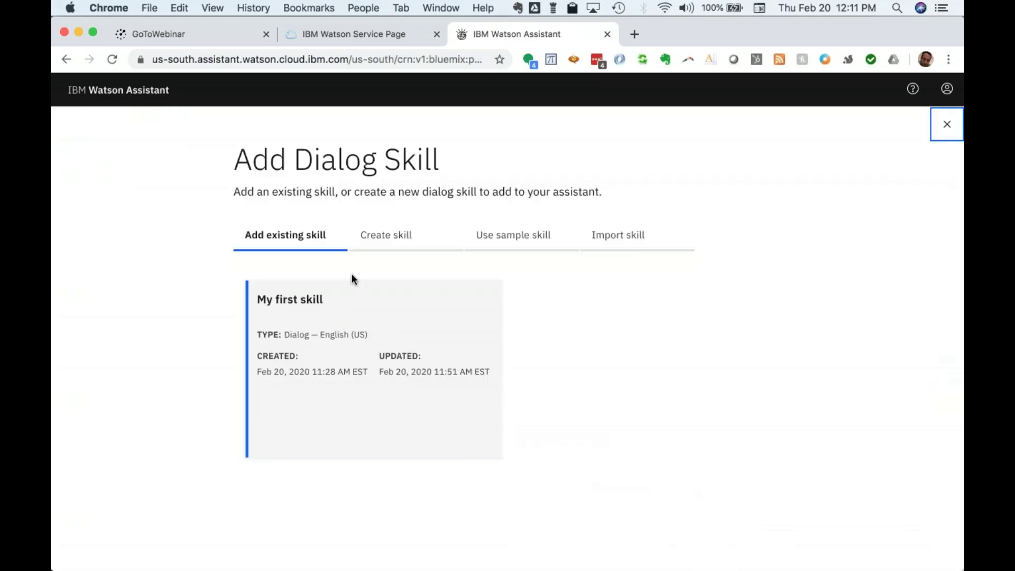
click(379, 239)
click(290, 233)
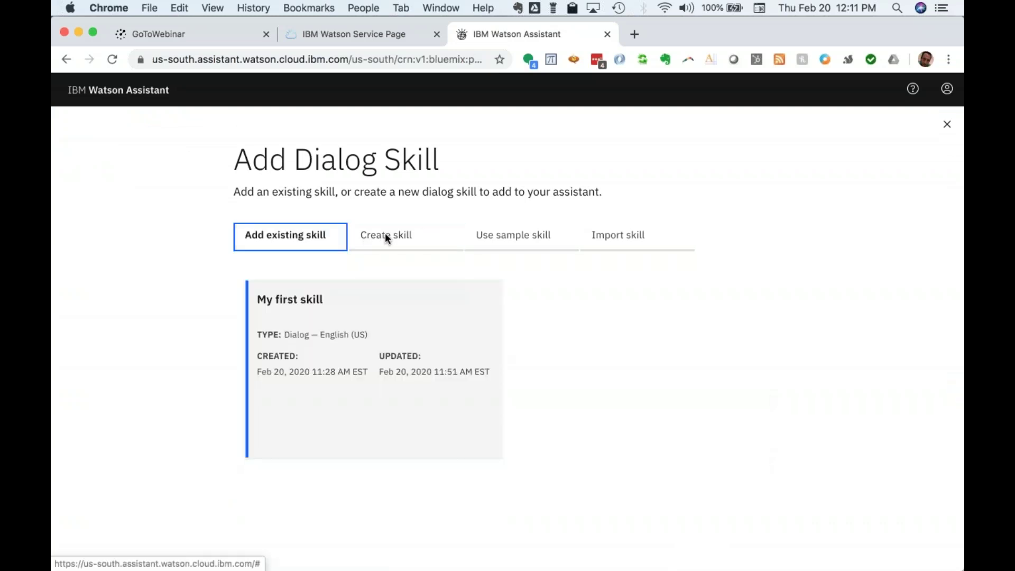
click(354, 355)
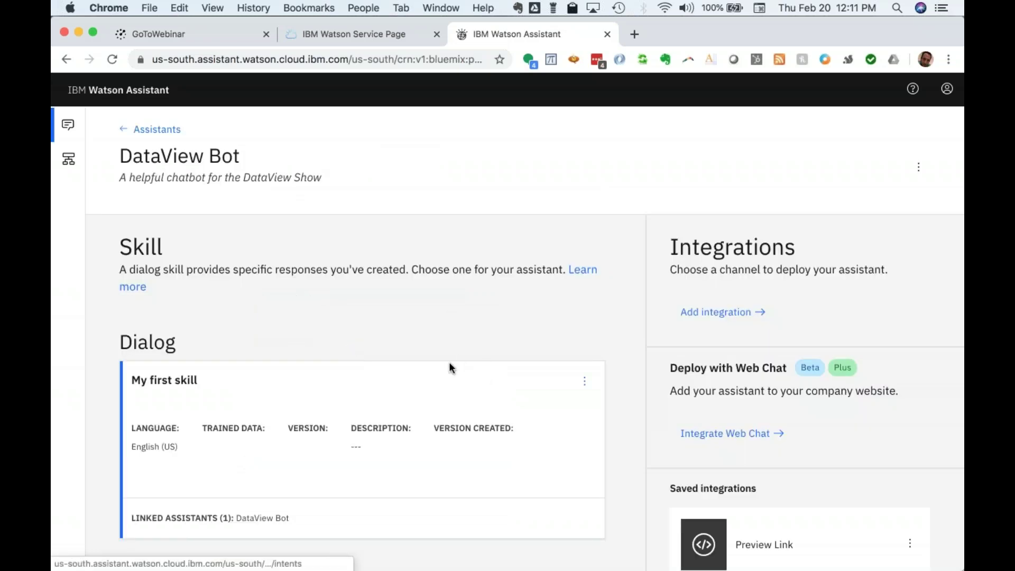
- Open "My first skill" from the assistant's dialog section and look through its list of intents
scroll(449, 362, down, 3)
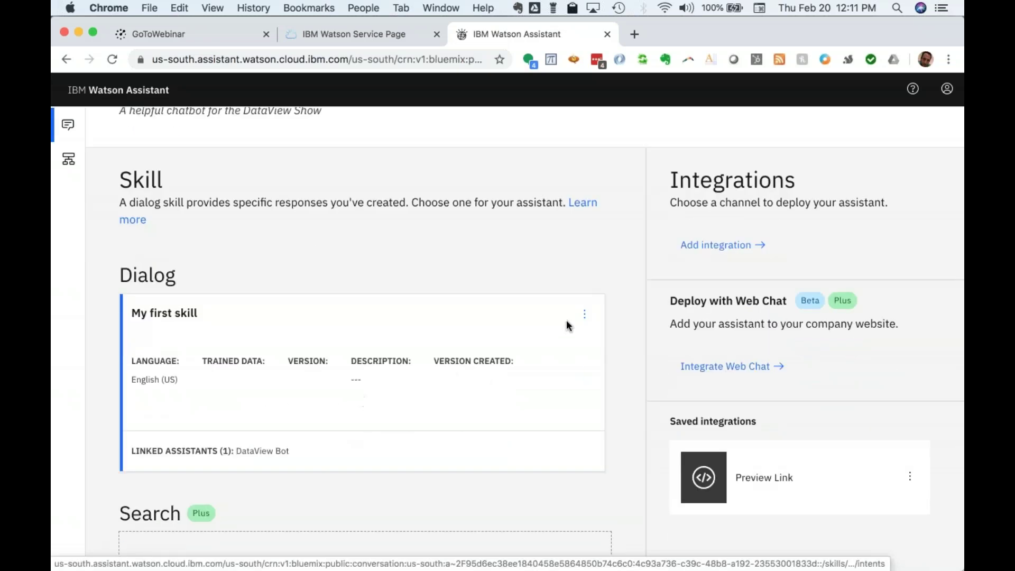
click(585, 317)
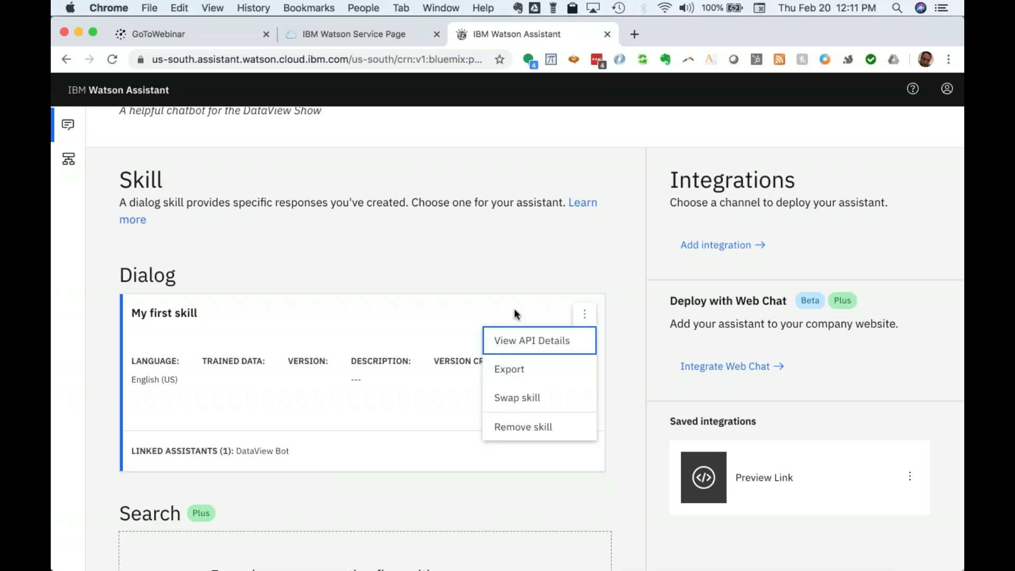
click(177, 299)
click(178, 300)
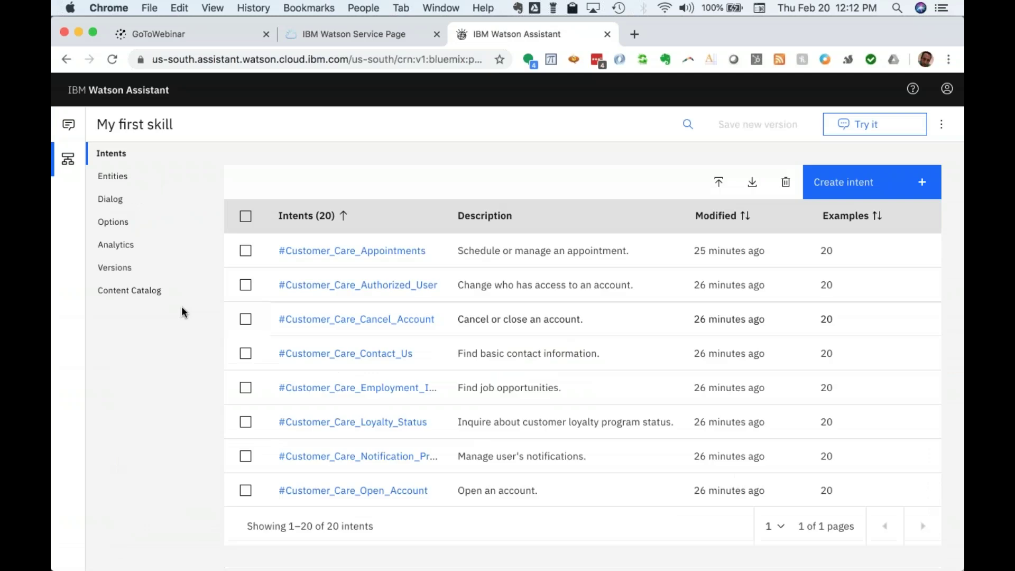
click(123, 153)
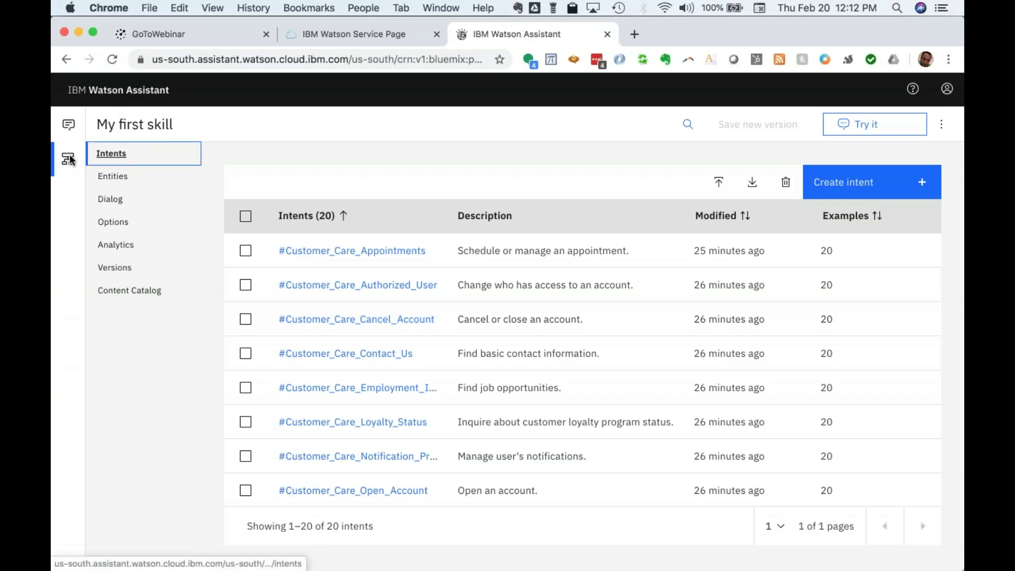
scroll(348, 399, down, 5)
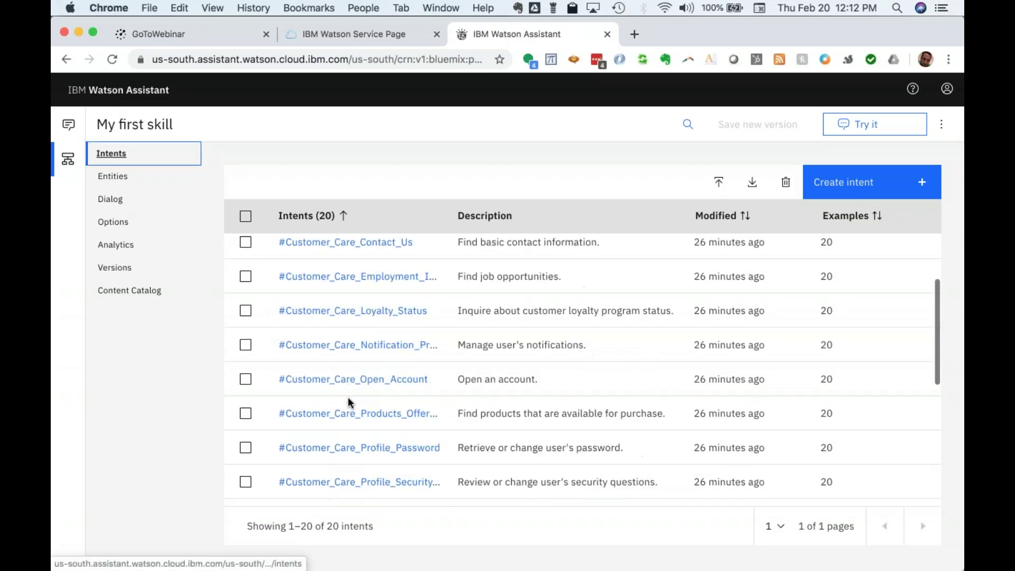
- Review the full list of intents in "My first skill", from the Customer_Care entries down to #replays
scroll(348, 398, down, 3)
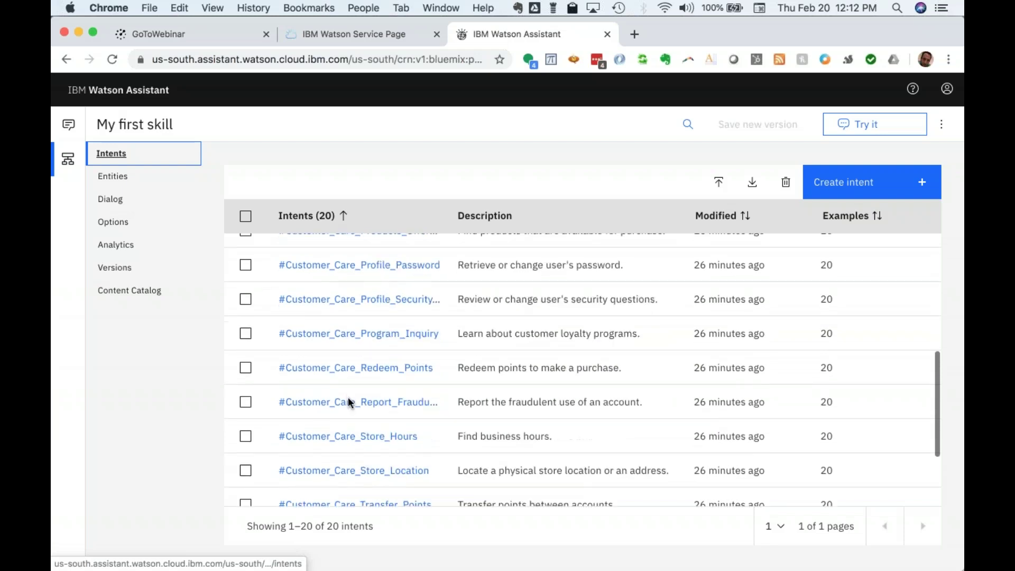
scroll(348, 398, up, 9)
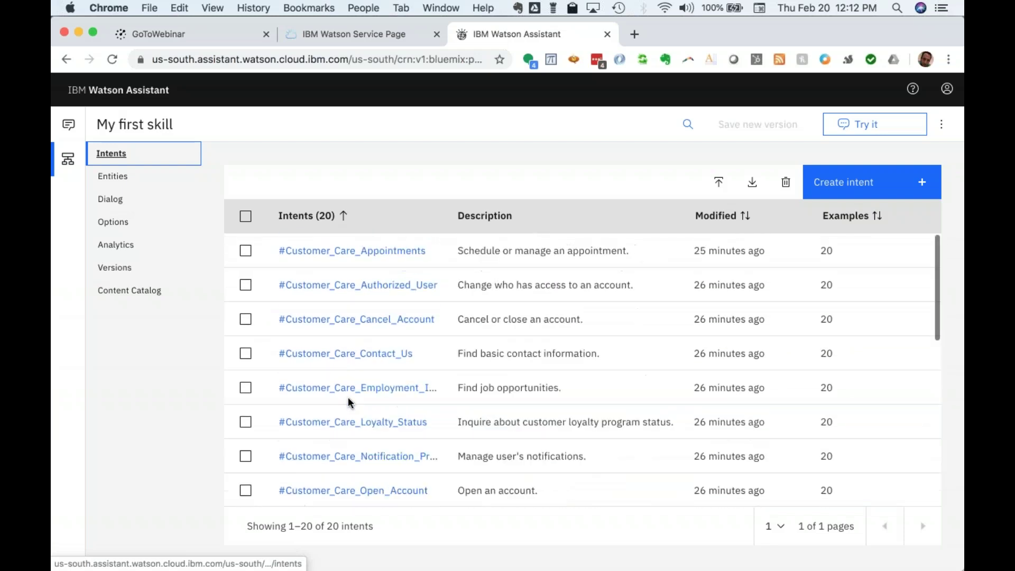
scroll(348, 397, down, 10)
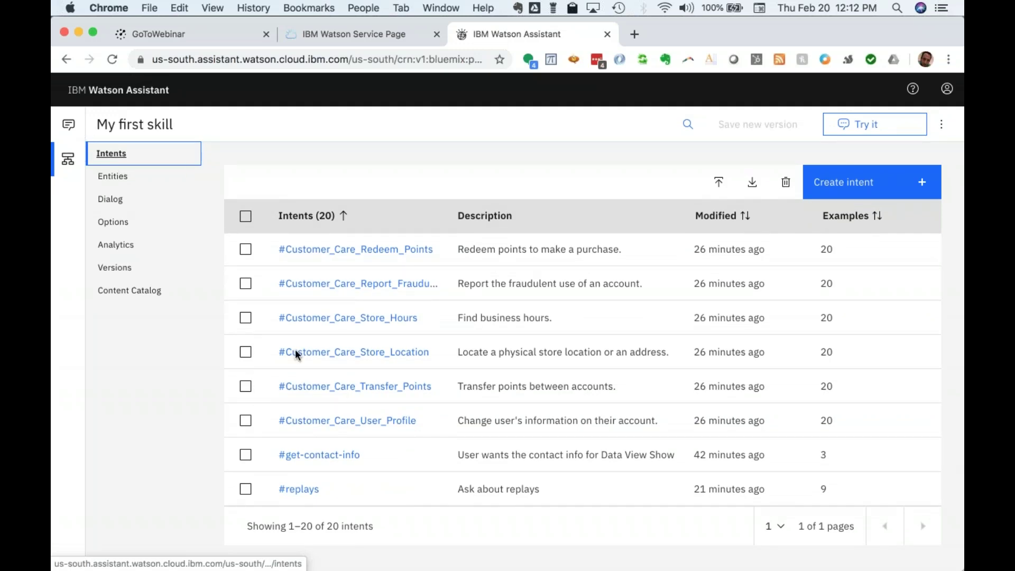
scroll(311, 351, up, 10)
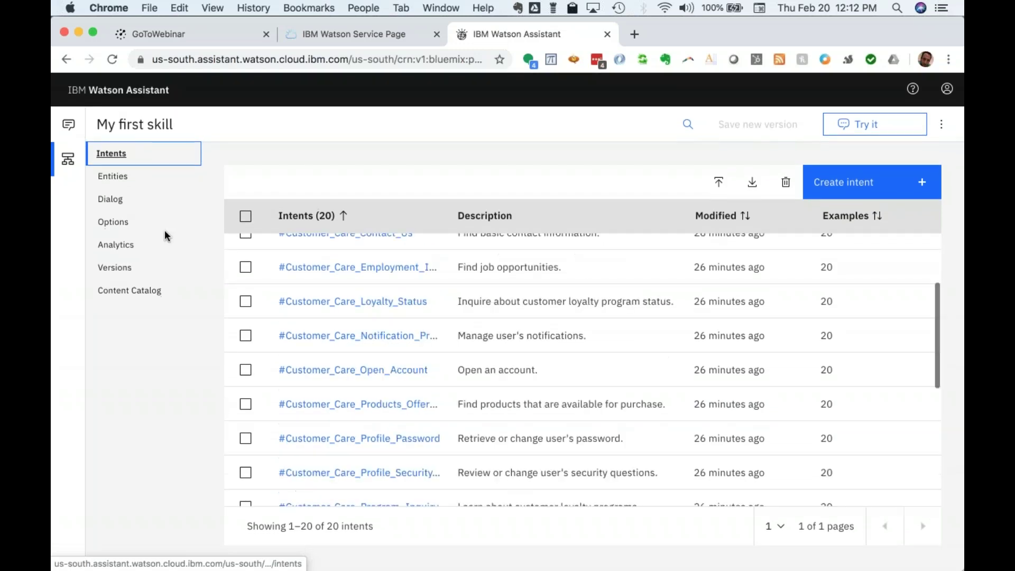
- Return to the DataView Bot assistant and remove "My first skill" from its dialog section
click(67, 60)
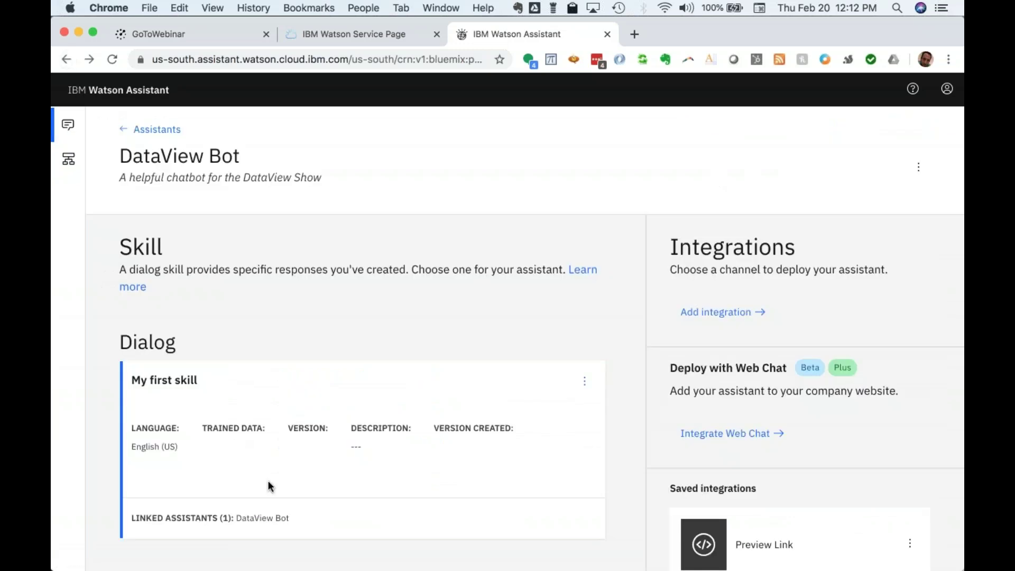
scroll(264, 482, down, 1)
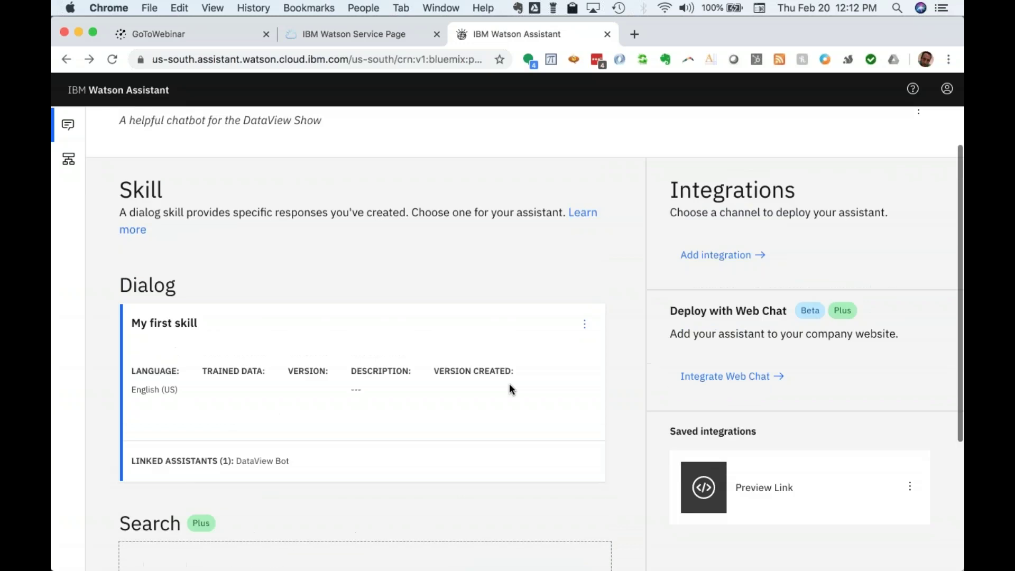
scroll(725, 454, down, 2)
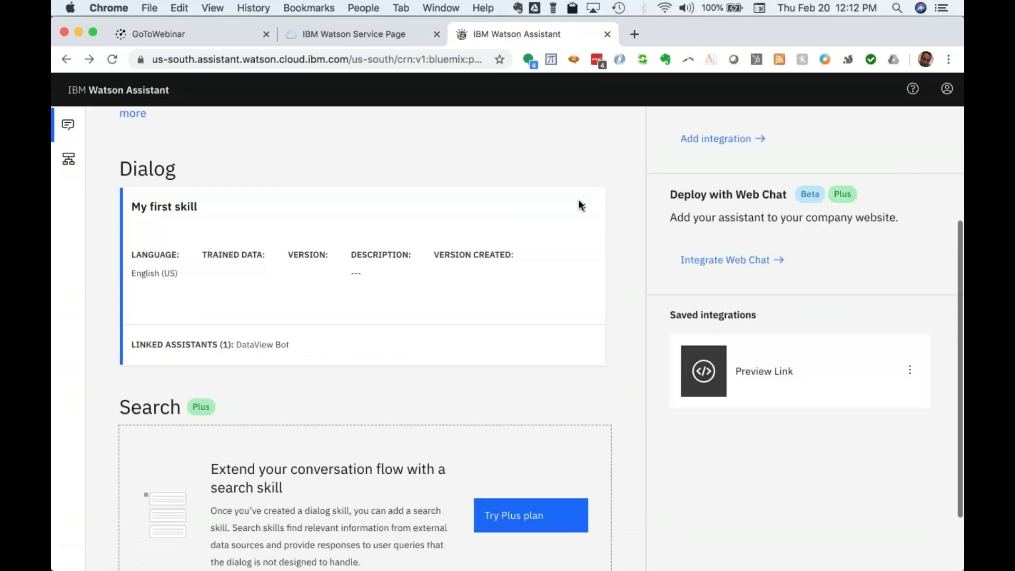
click(584, 209)
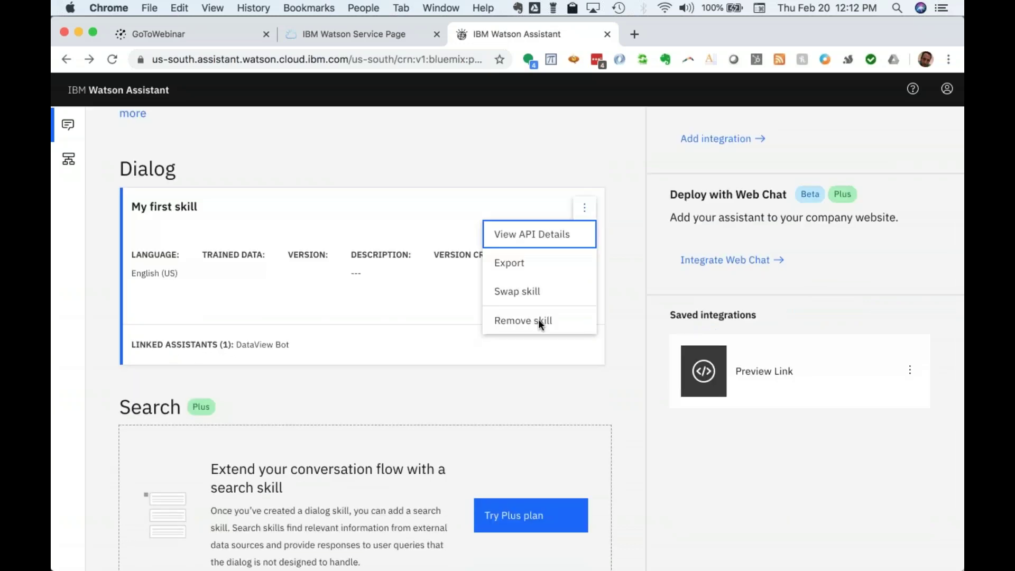
click(541, 322)
click(533, 386)
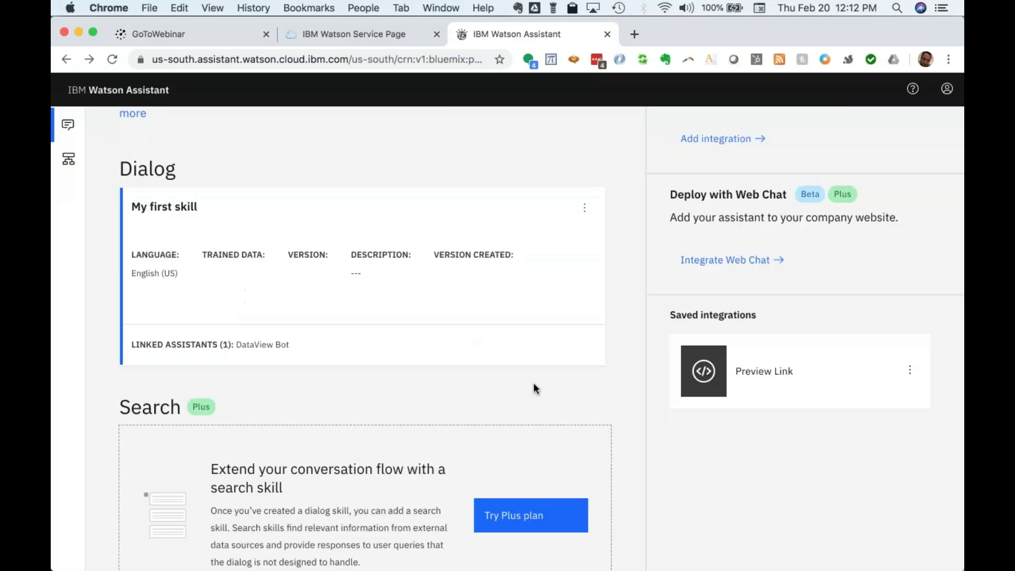
scroll(516, 243, up, 4)
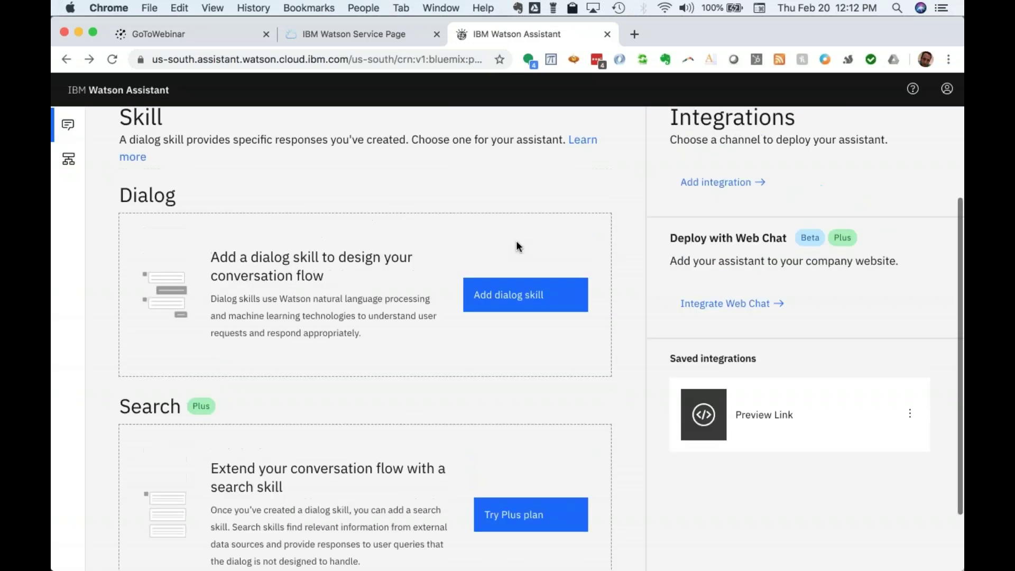
- Create a new dialog skill named "DataView Skill" for the DataView Bot assistant
click(518, 357)
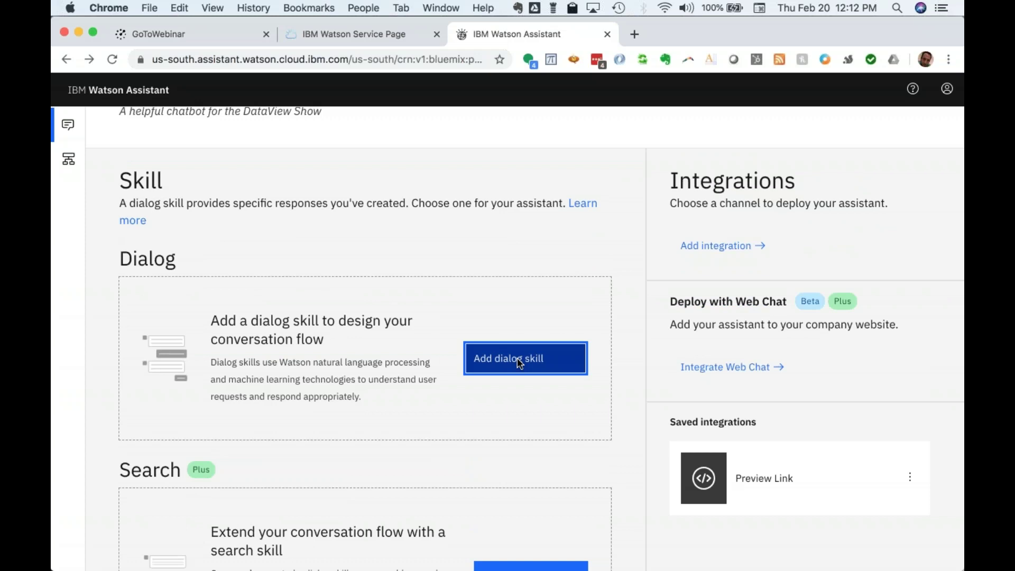
click(390, 236)
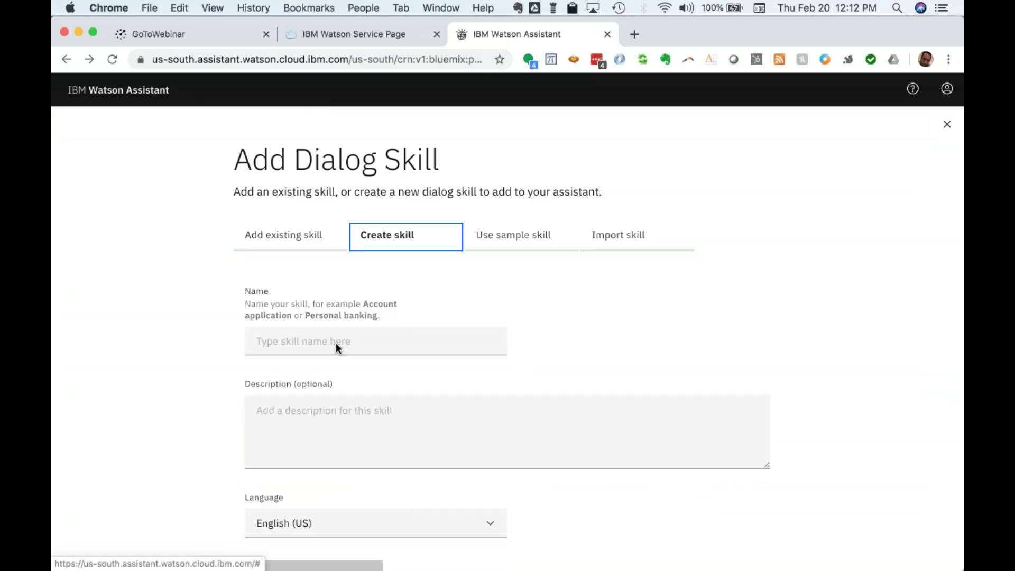
click(331, 349)
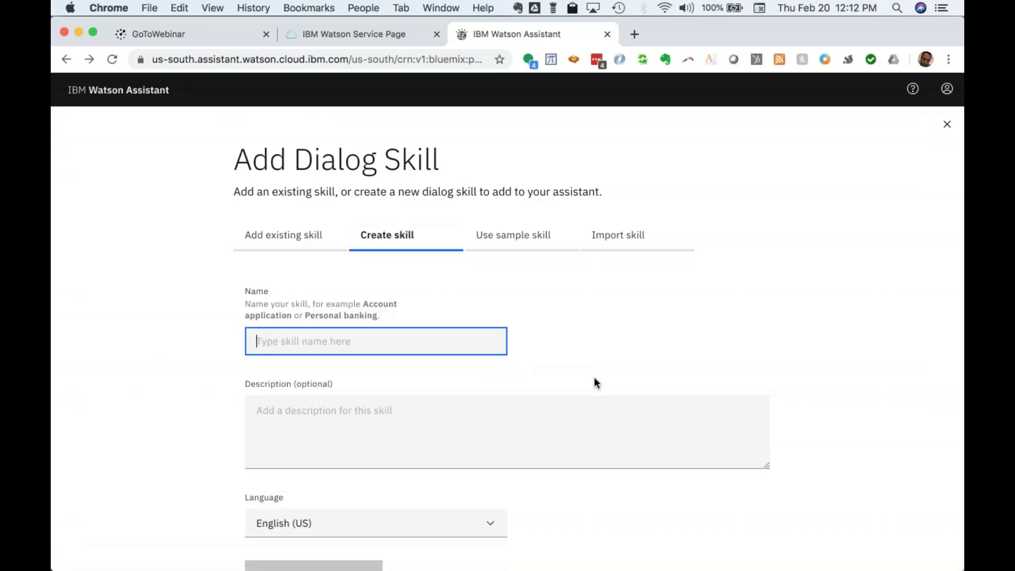
text(DataView Skill)
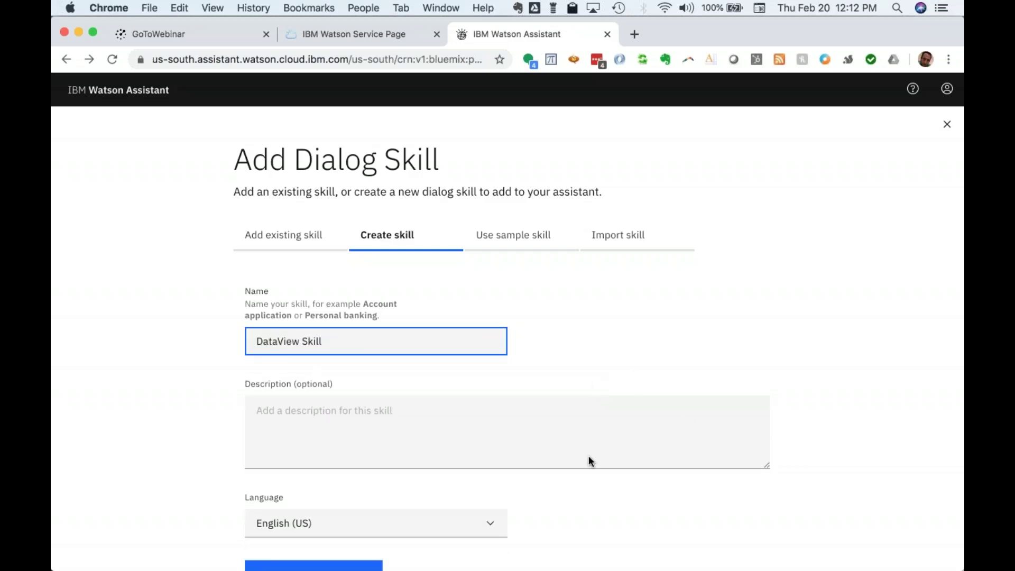
scroll(589, 456, down, 3)
click(284, 520)
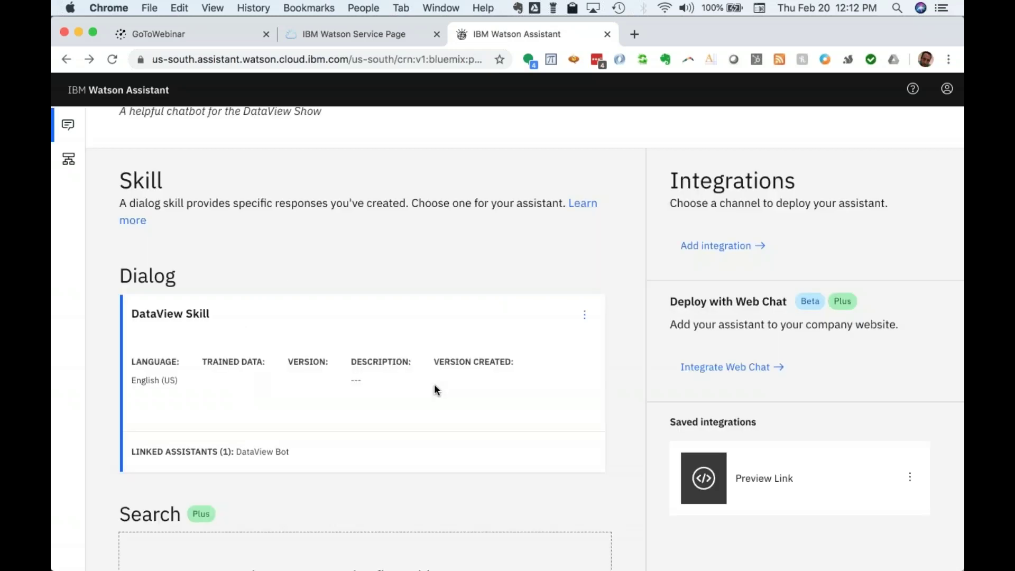
scroll(435, 390, down, 2)
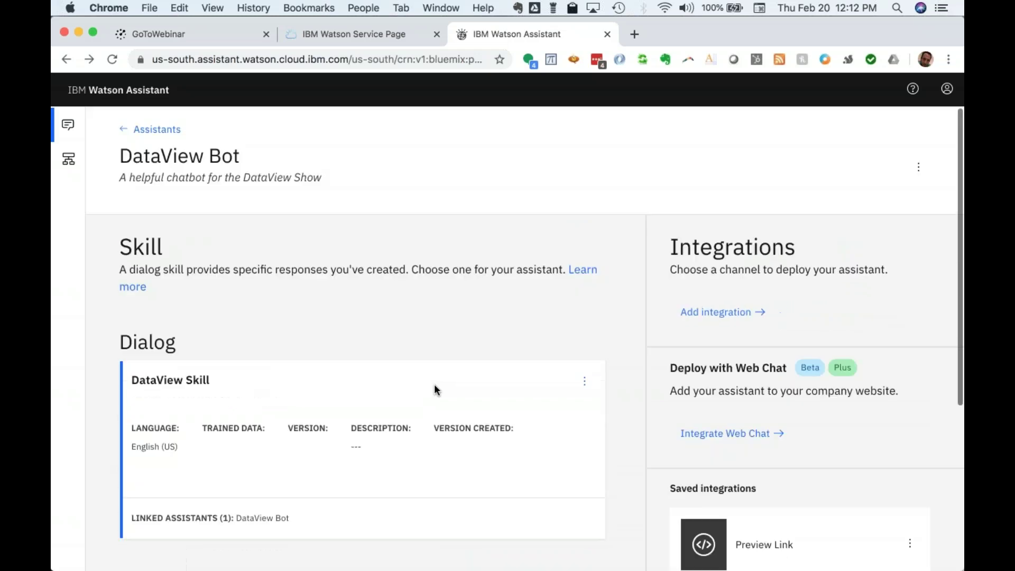
- Open DataView Skill and create an intent named #replays with the description "Helping people find video replays"
click(169, 384)
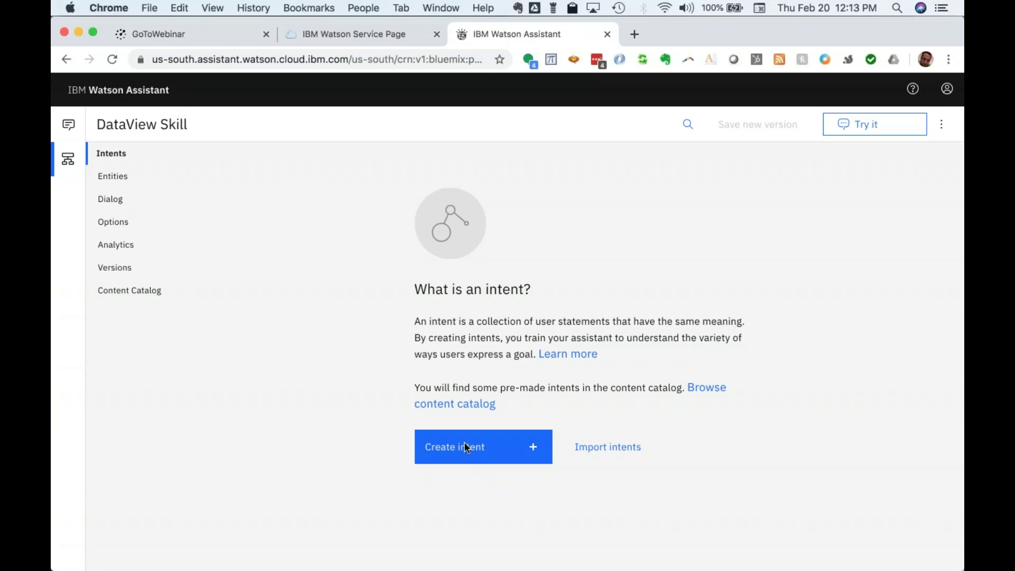
click(465, 446)
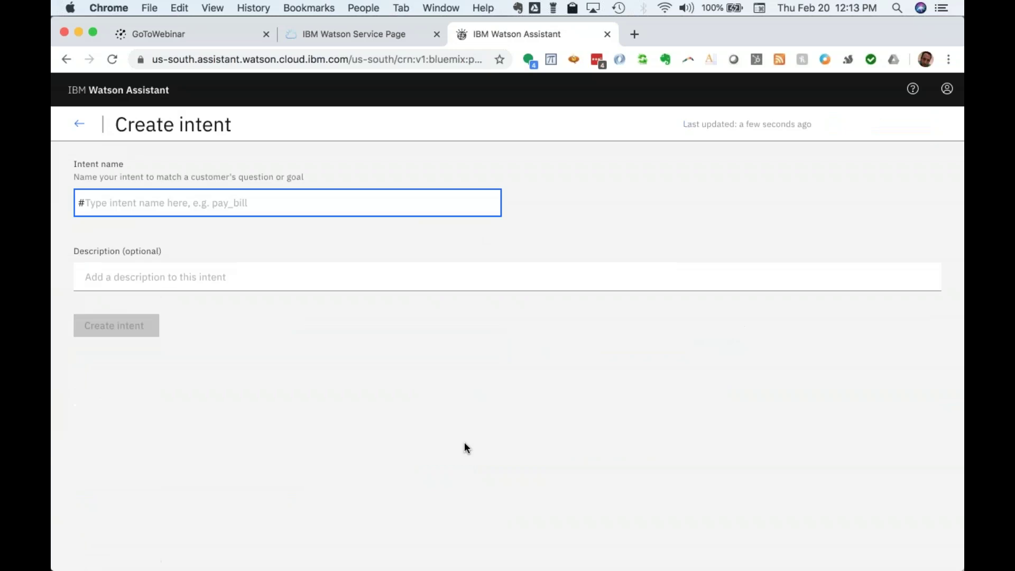
text(replays)
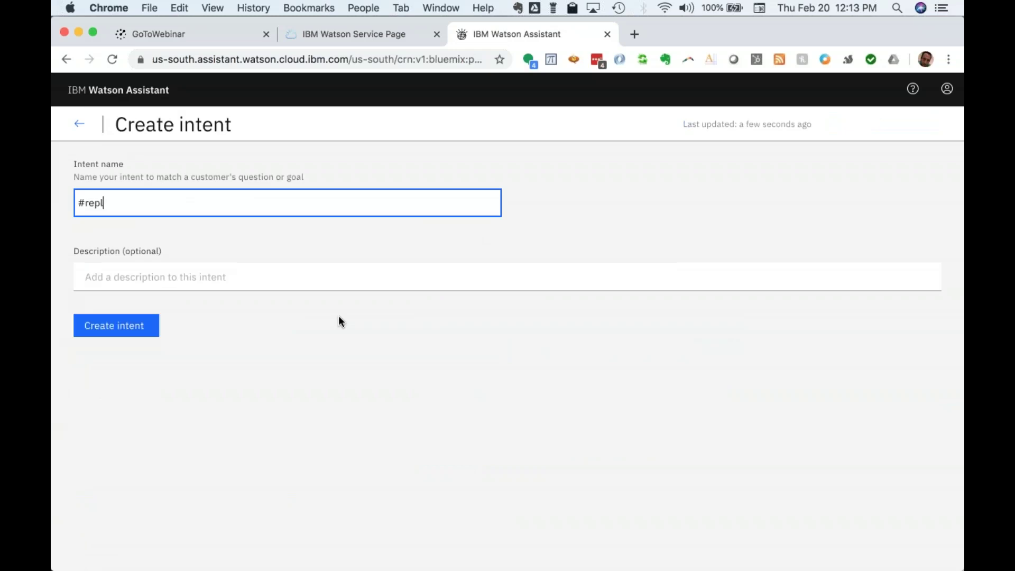
click(241, 281)
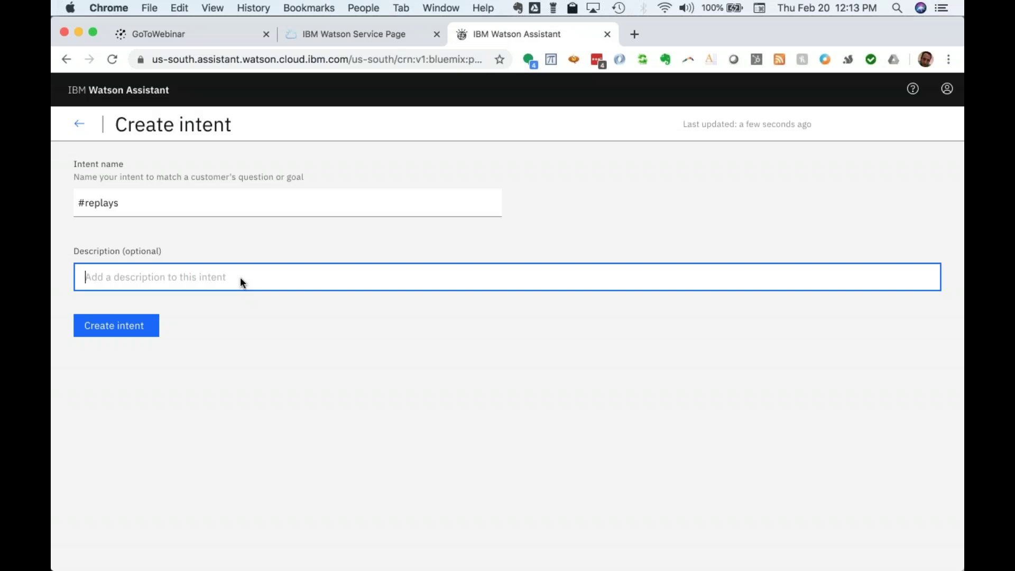
text(This is for)
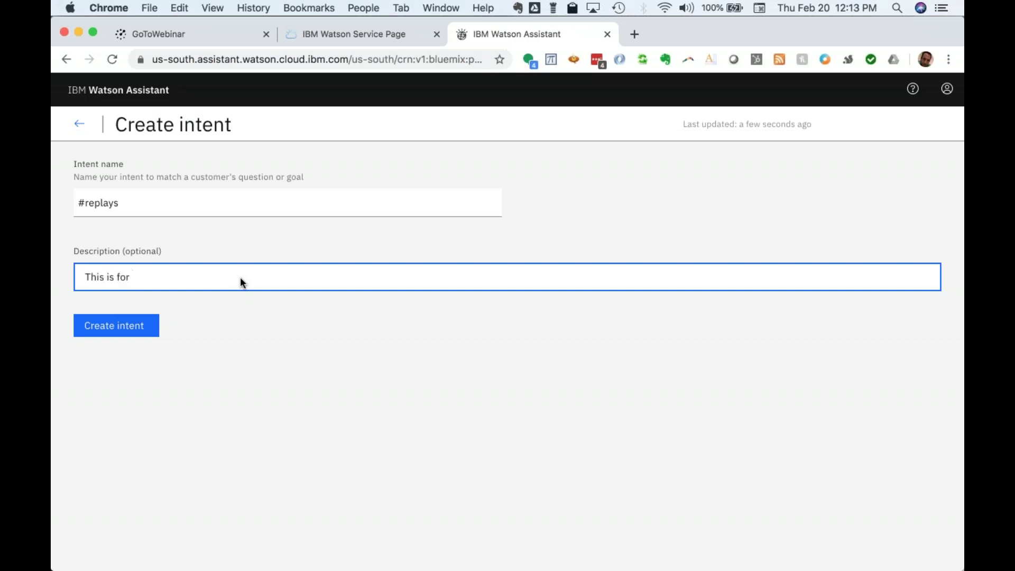
key(super+a)
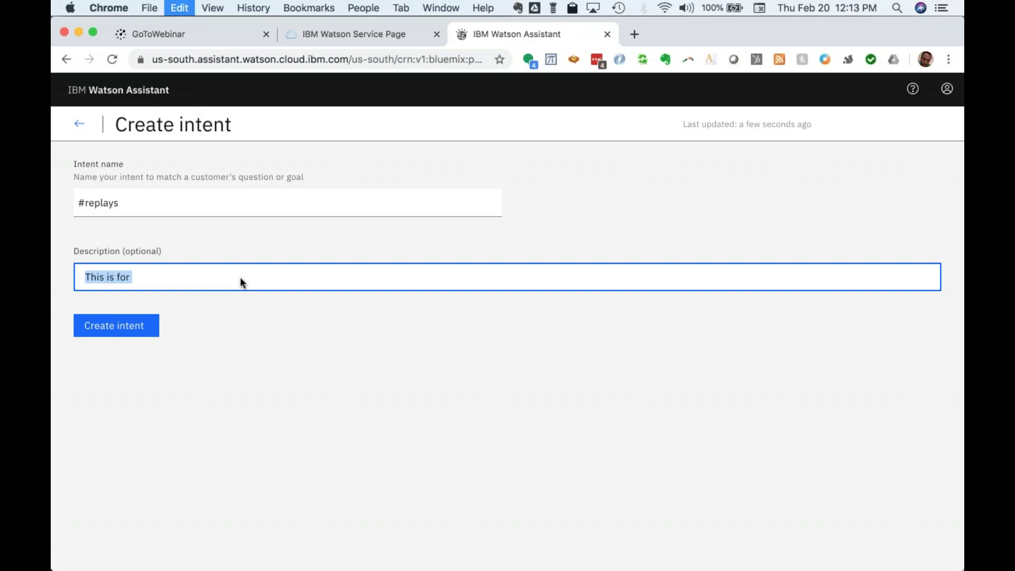
text(Helping peop)
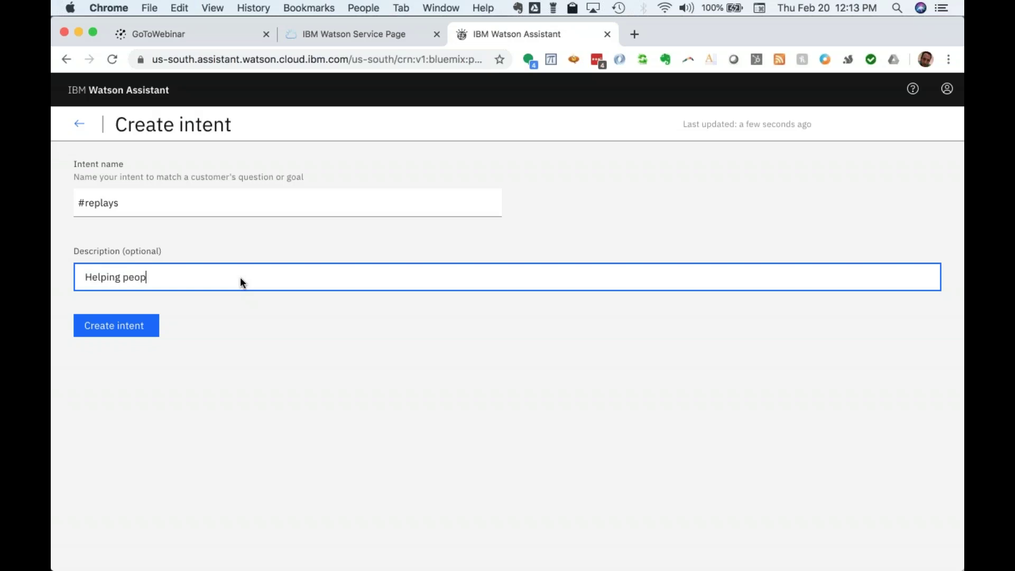
text(le find video replays)
click(126, 327)
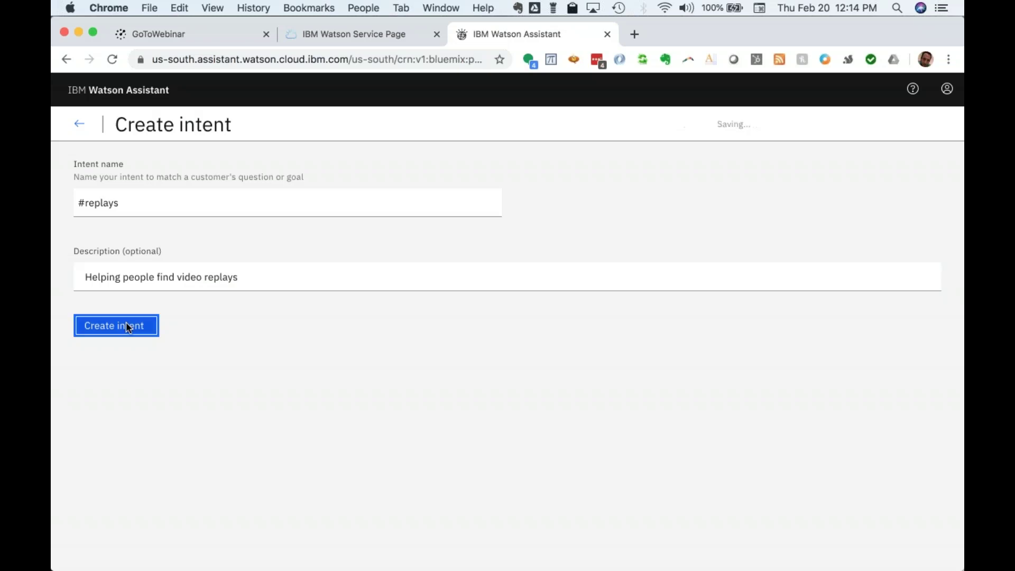
- Add the user examples "where are the replays", "replays" and "old episodes" to the #replays intent
click(146, 353)
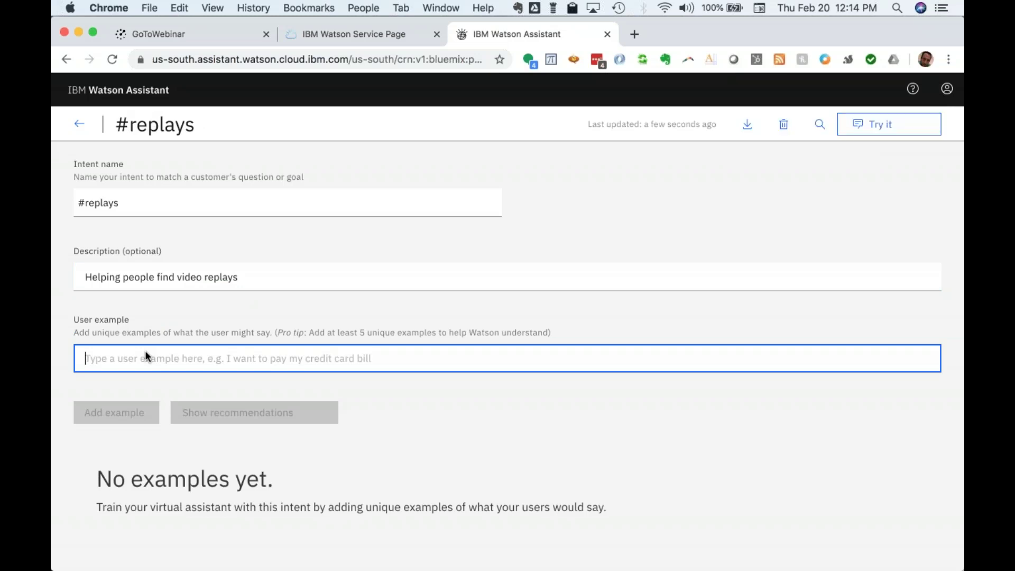
text(where are the replays)
key(Tab)
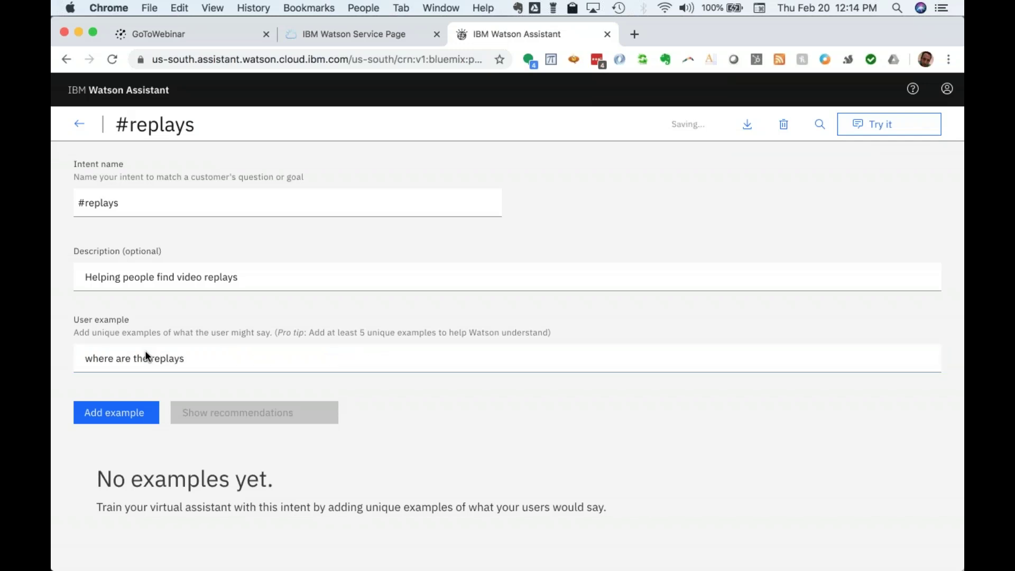
text(replays)
key(Tab)
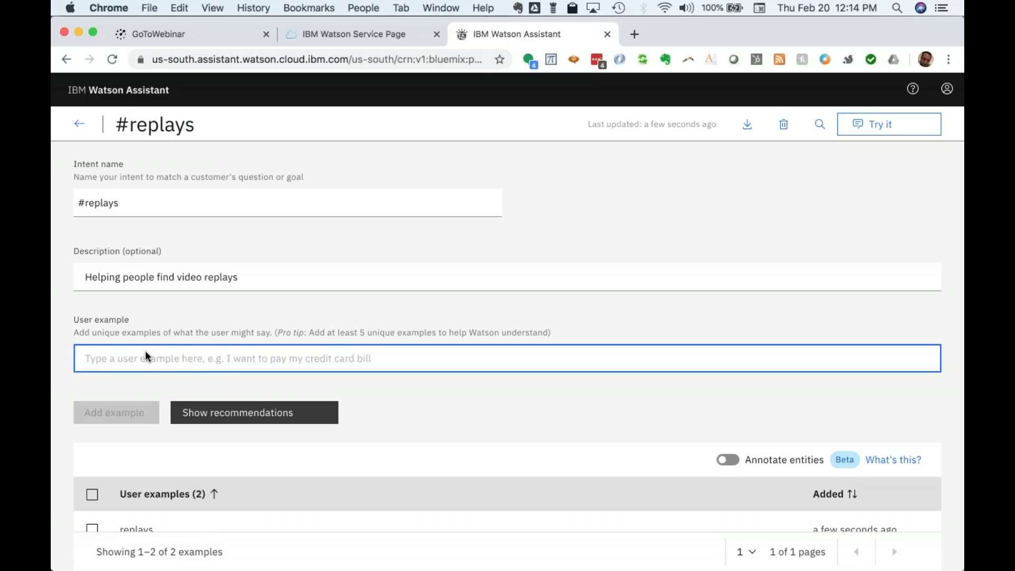
text(old e)
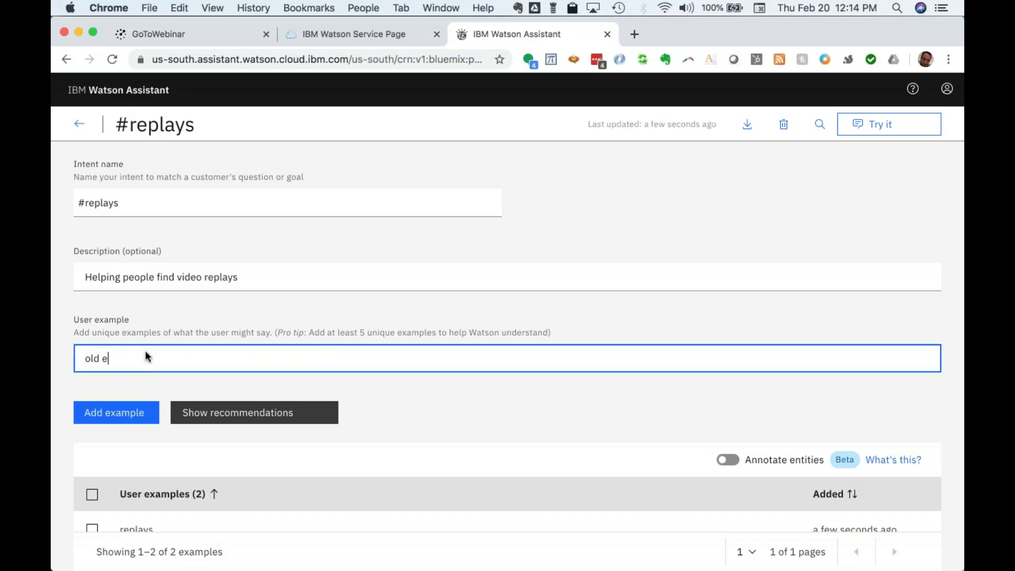
text(pisodes)
key(Return)
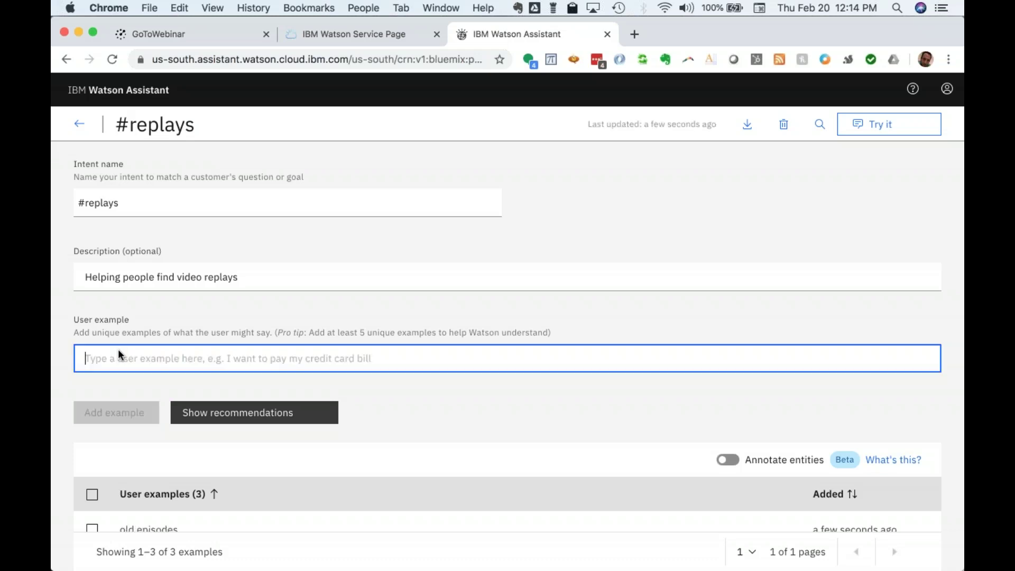
- Add the user examples "previous episodes", "reruns" and "are your shows on youtube" to the #replays intent
text(previ)
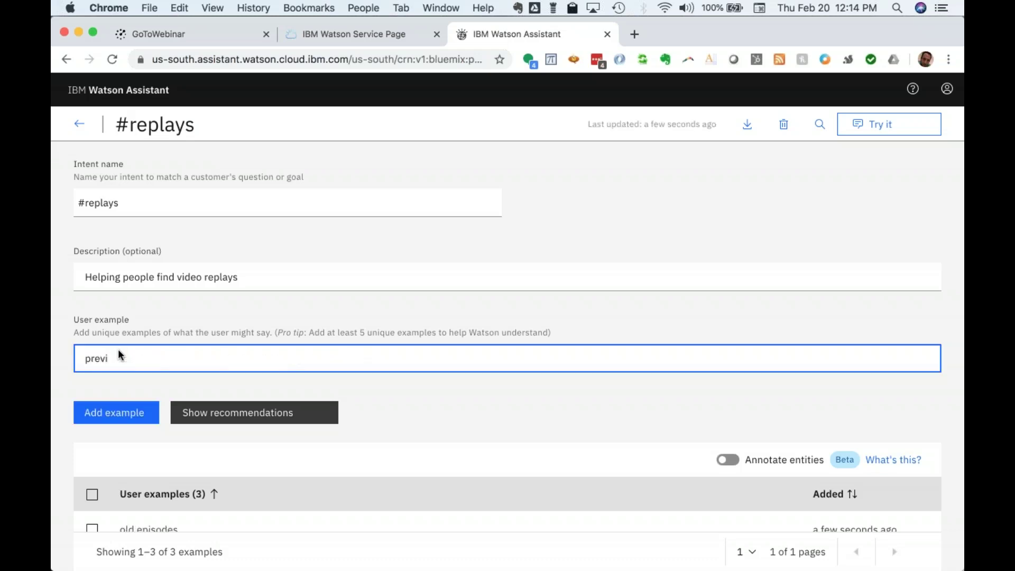
text(ous episodes)
key(Return)
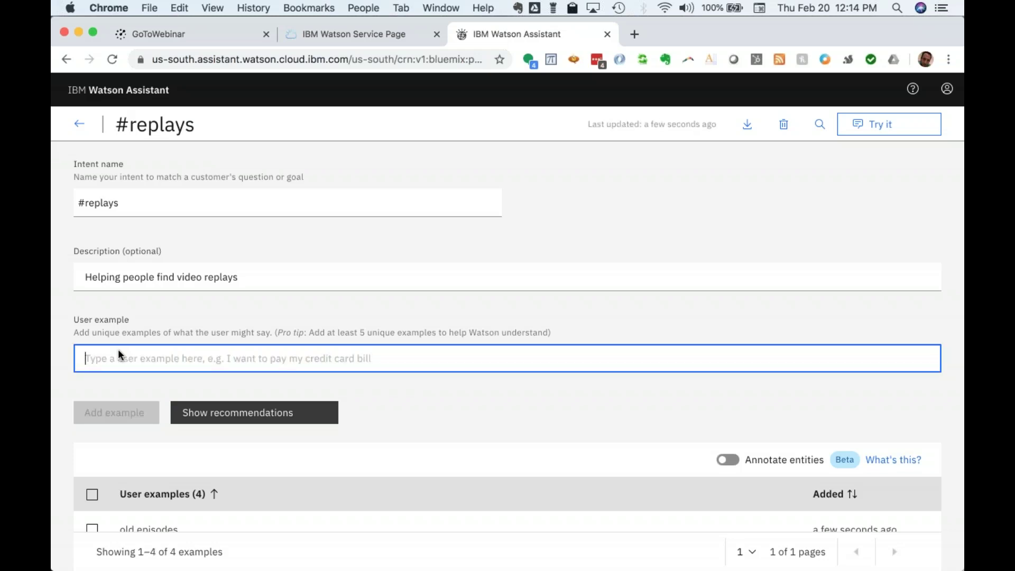
text(reruns)
key(Return)
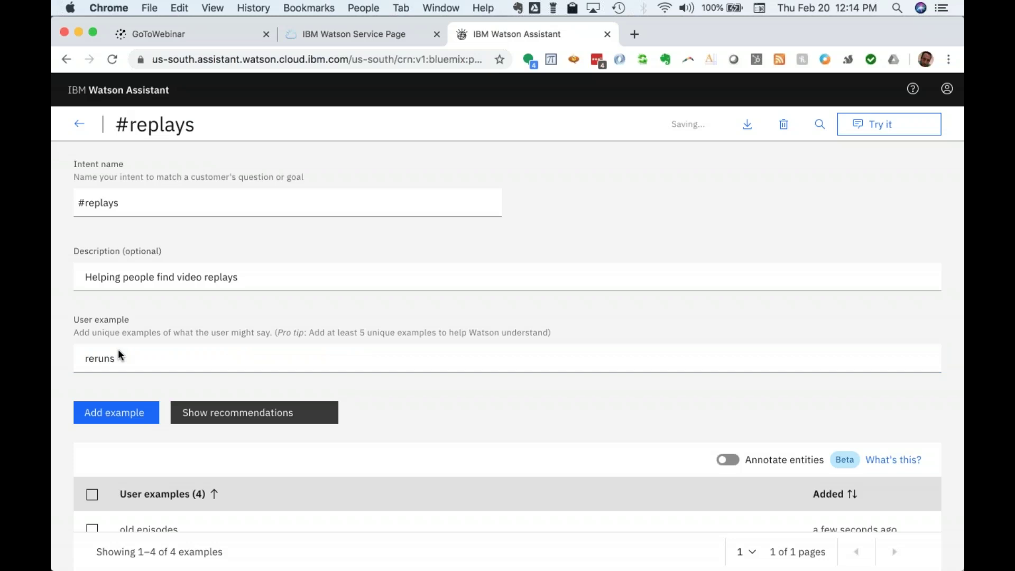
text(are)
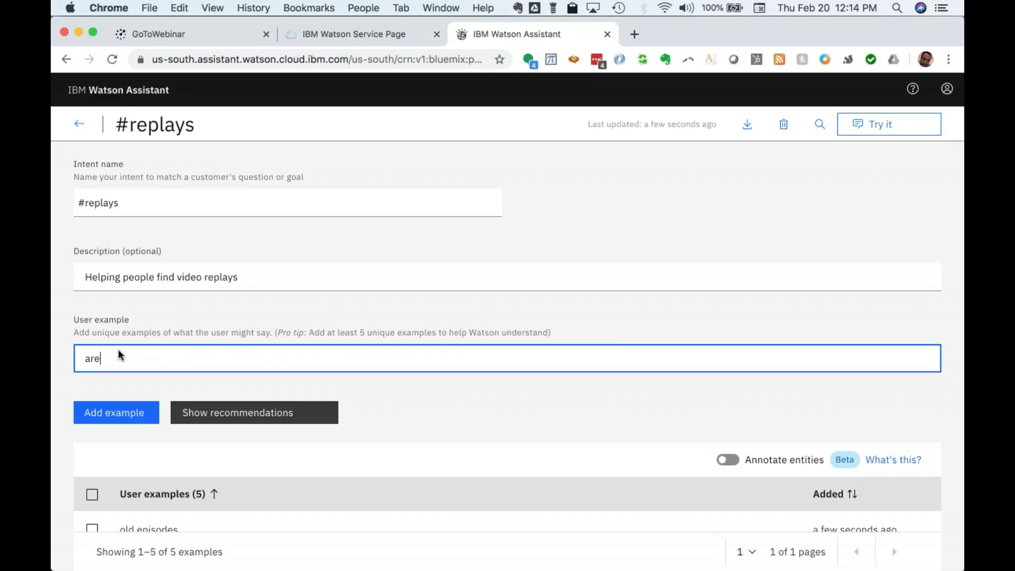
text( your shows on youtube)
key(Return)
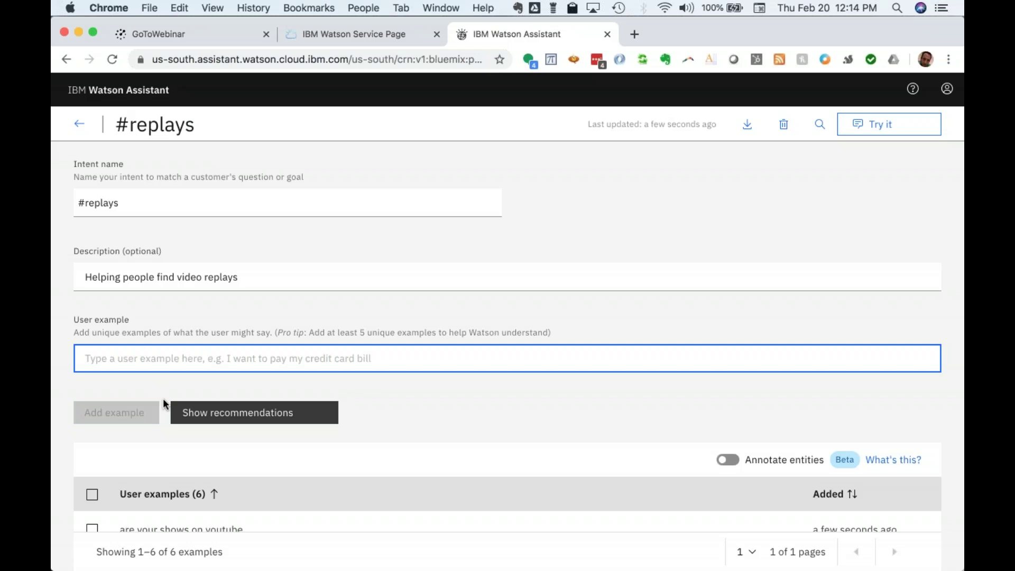
scroll(164, 403, down, 3)
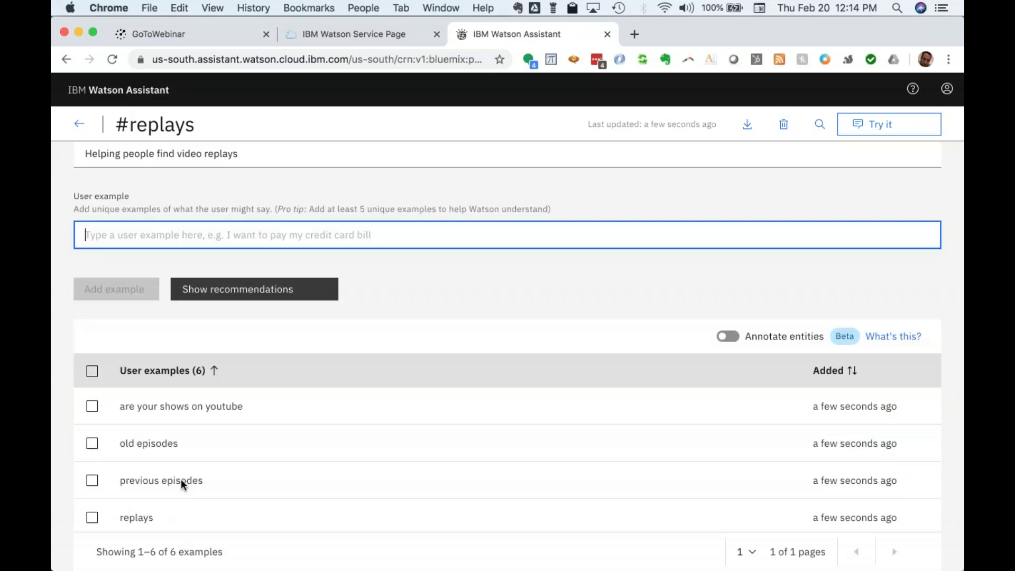
- Examine the #replays intent's list of user examples and the recommended examples offered for it
scroll(181, 479, up, 3)
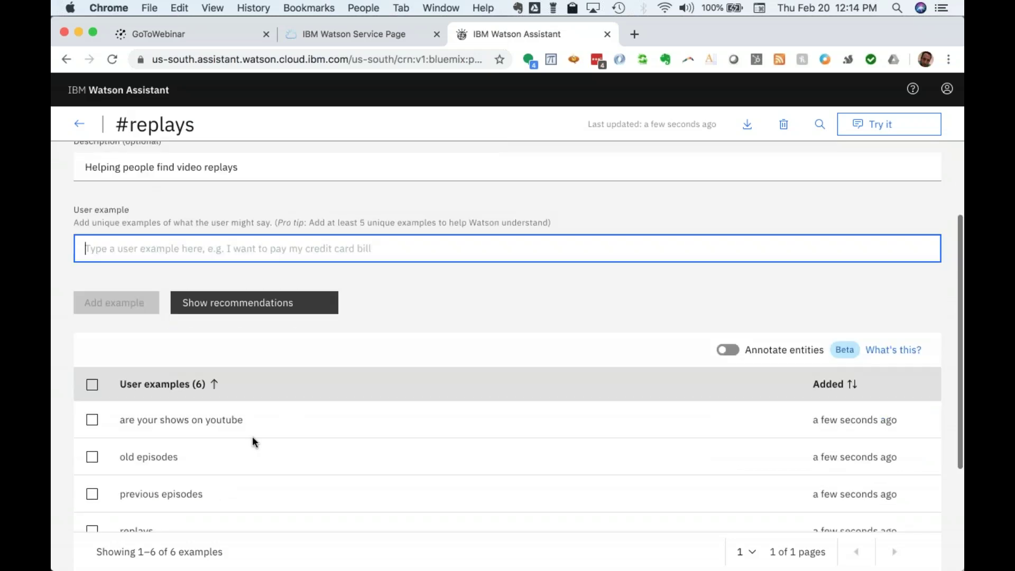
scroll(252, 436, down, 2)
scroll(252, 436, up, 3)
scroll(252, 436, up, 2)
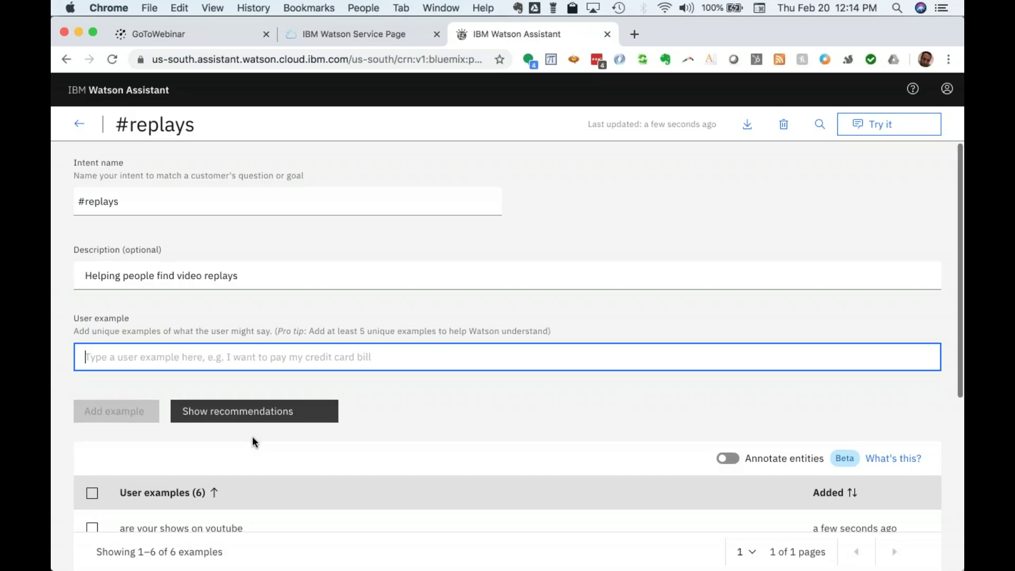
scroll(253, 437, down, 1)
scroll(252, 436, up, 1)
scroll(252, 437, down, 3)
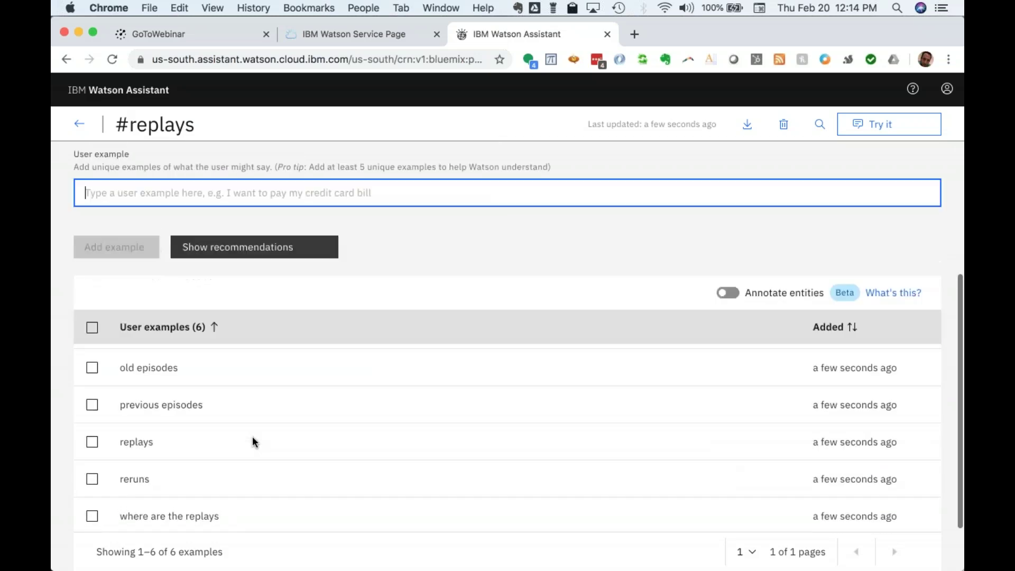
click(287, 249)
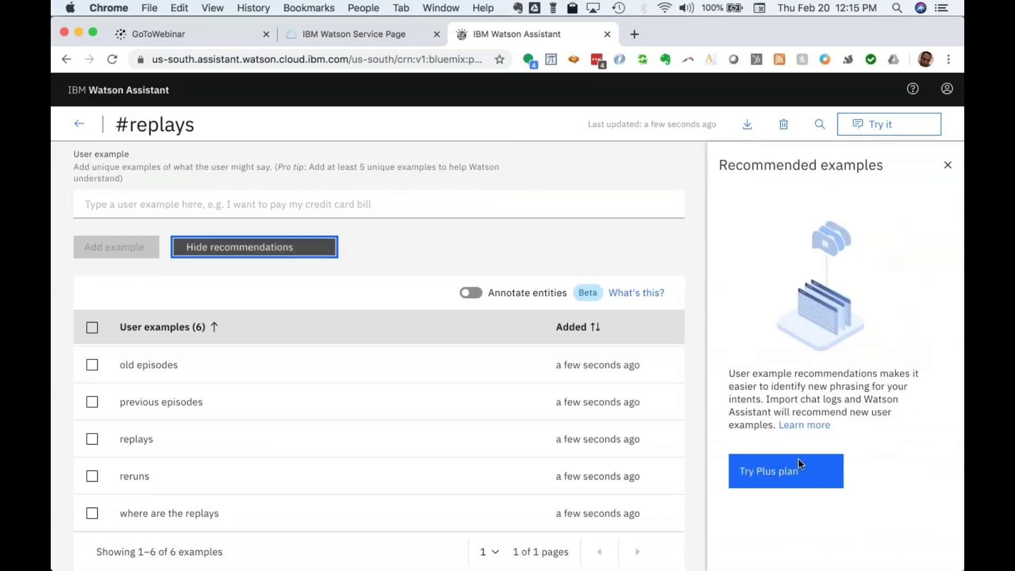
click(562, 251)
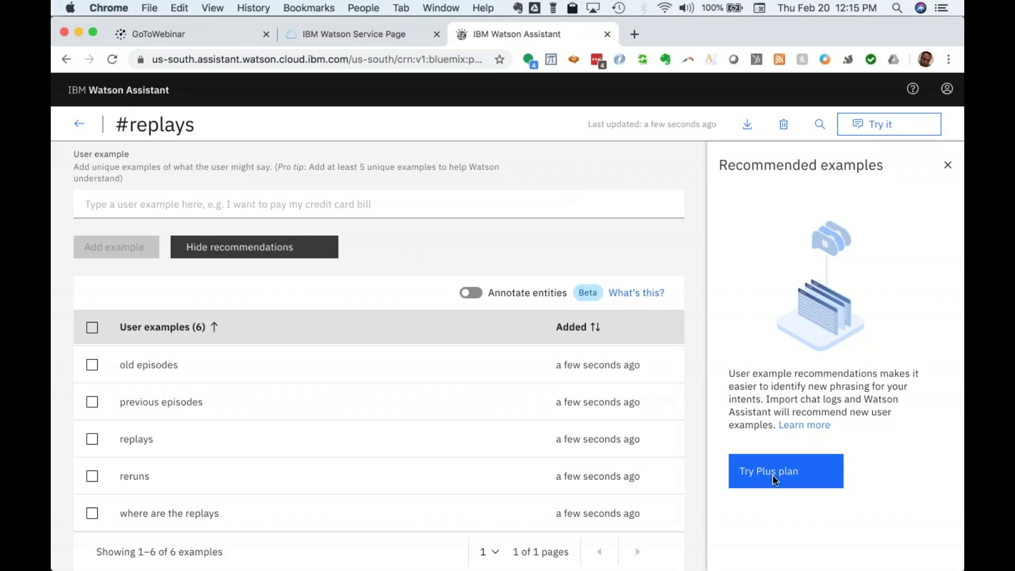
click(292, 201)
scroll(295, 180, up, 3)
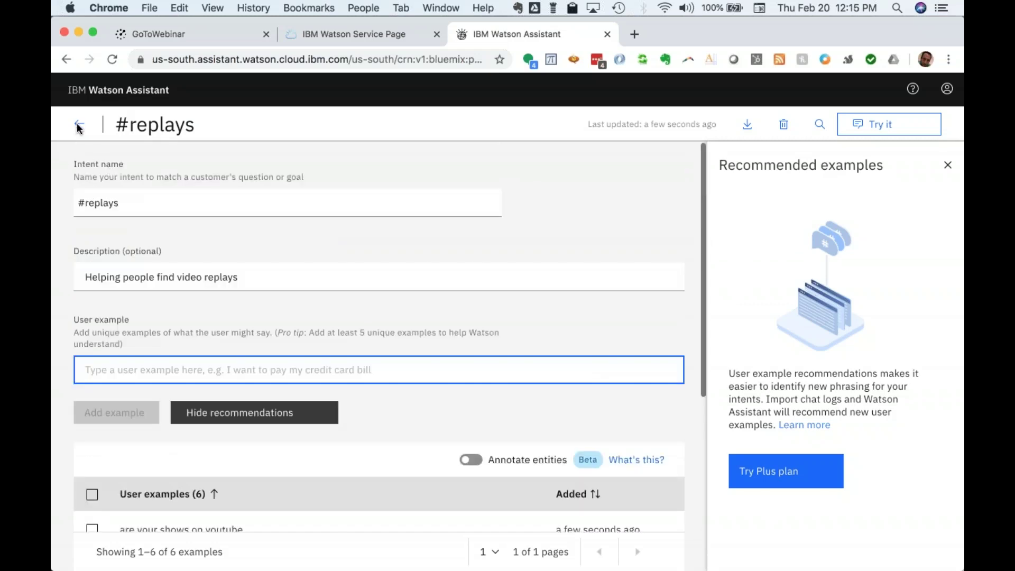
- In DataView Skill's dialog, add a node named "Replays" with the condition #replays and the text response "For replays, visit:"
click(78, 124)
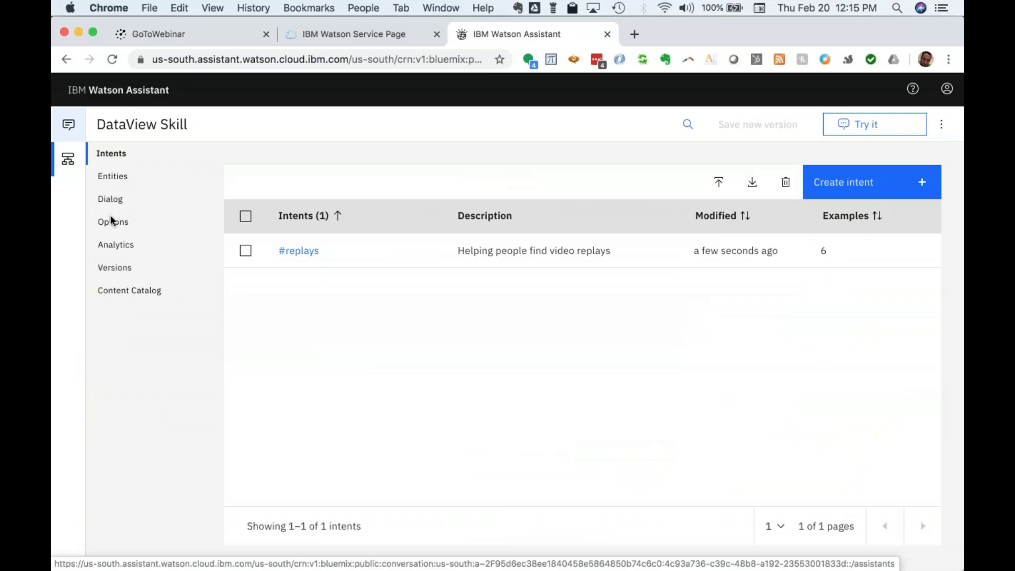
click(112, 200)
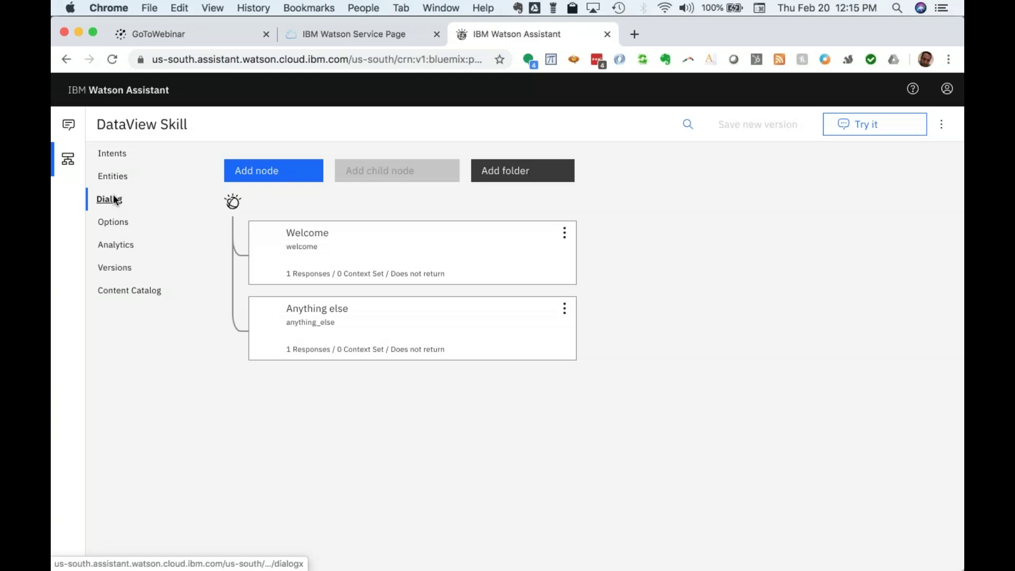
click(275, 171)
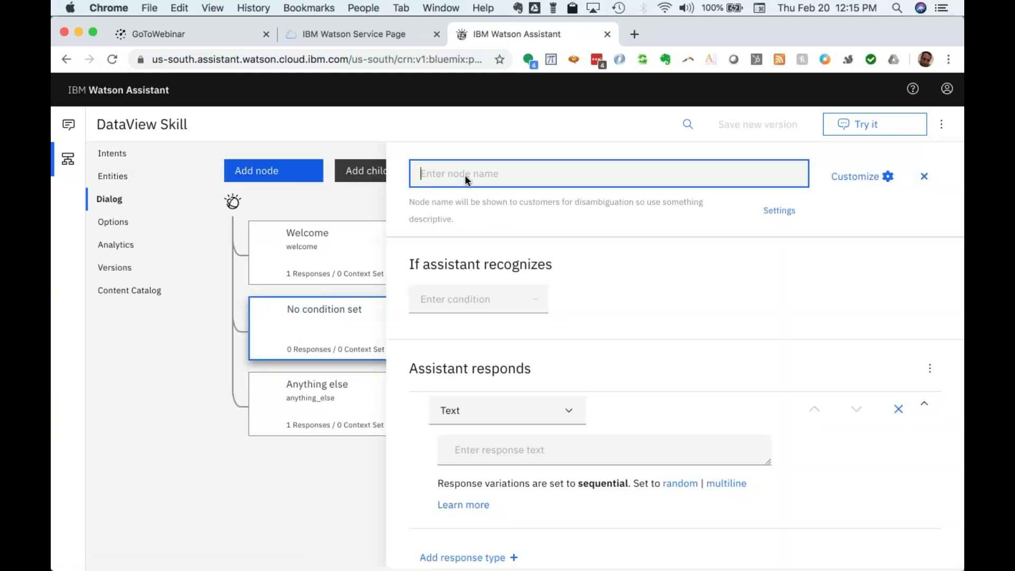
text(Replays)
click(488, 307)
click(471, 372)
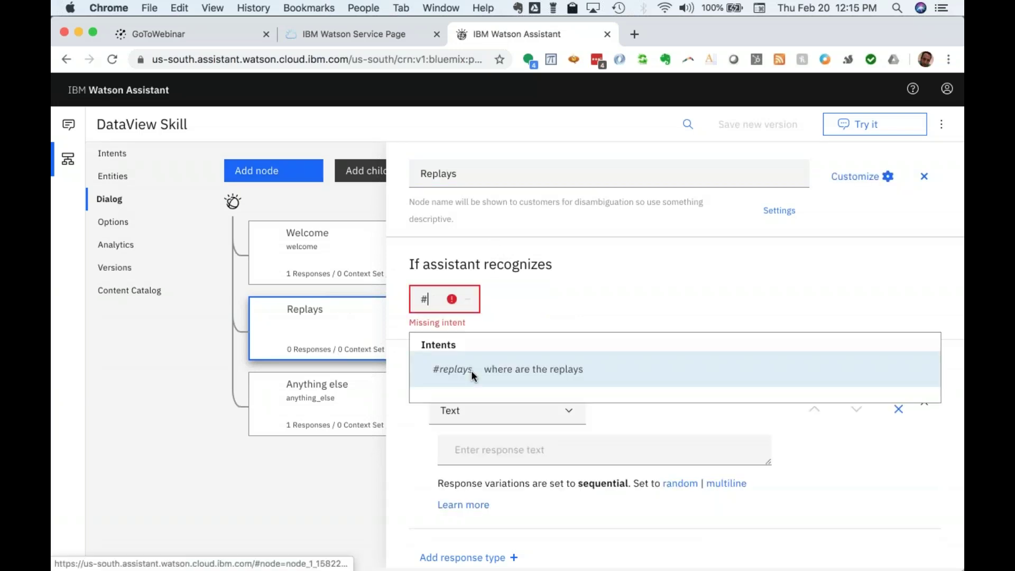
click(472, 370)
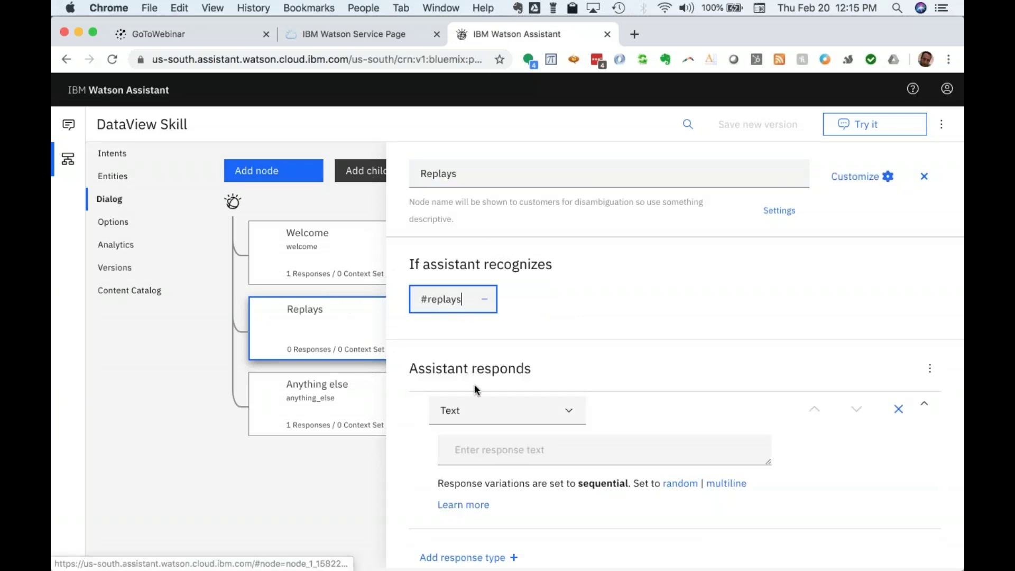
click(495, 451)
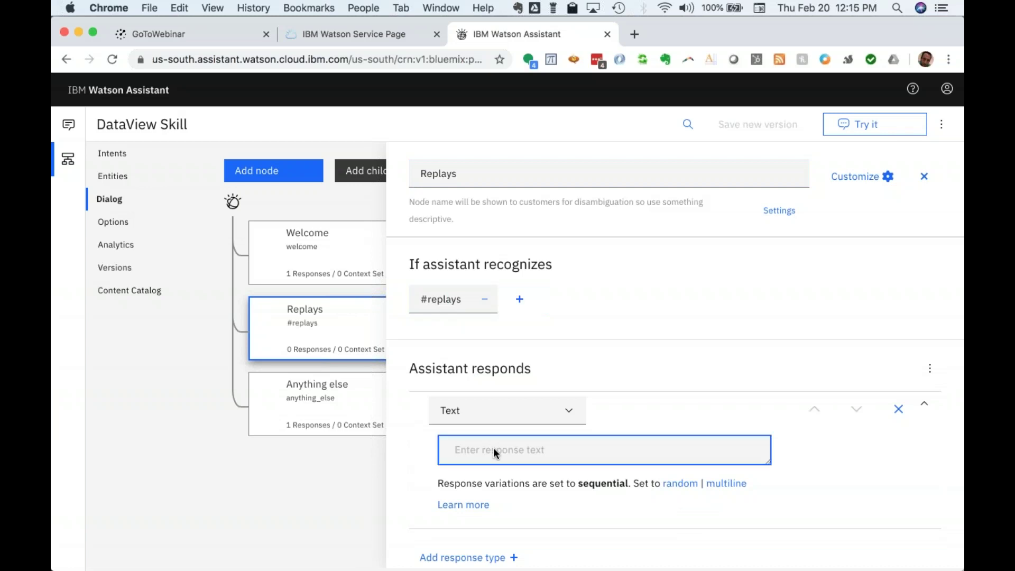
text(For replays, visit:)
- Open dataviewshow.com in a new browser tab and copy the address of its News and Replays page
click(635, 34)
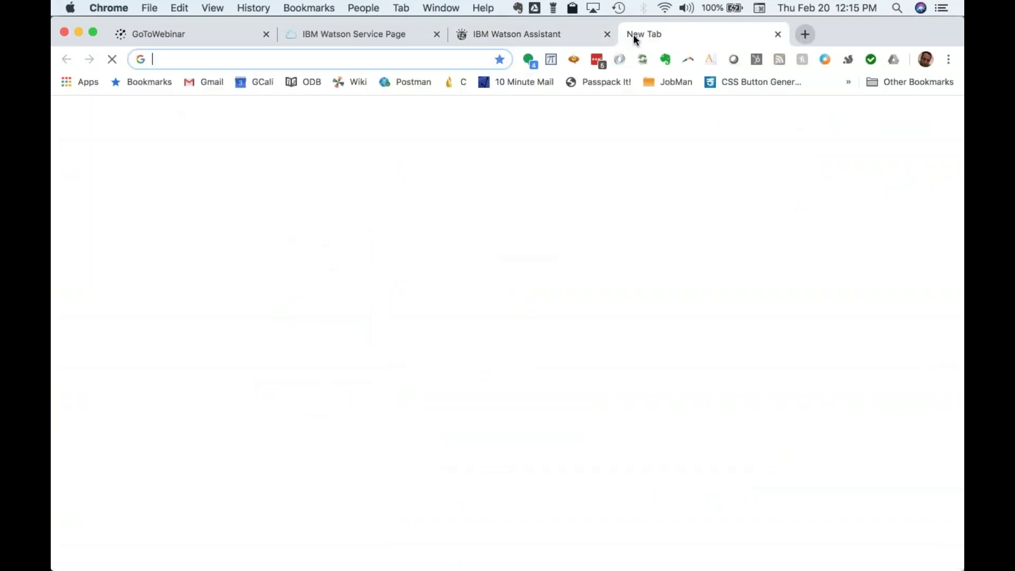
text(data)
key(Return)
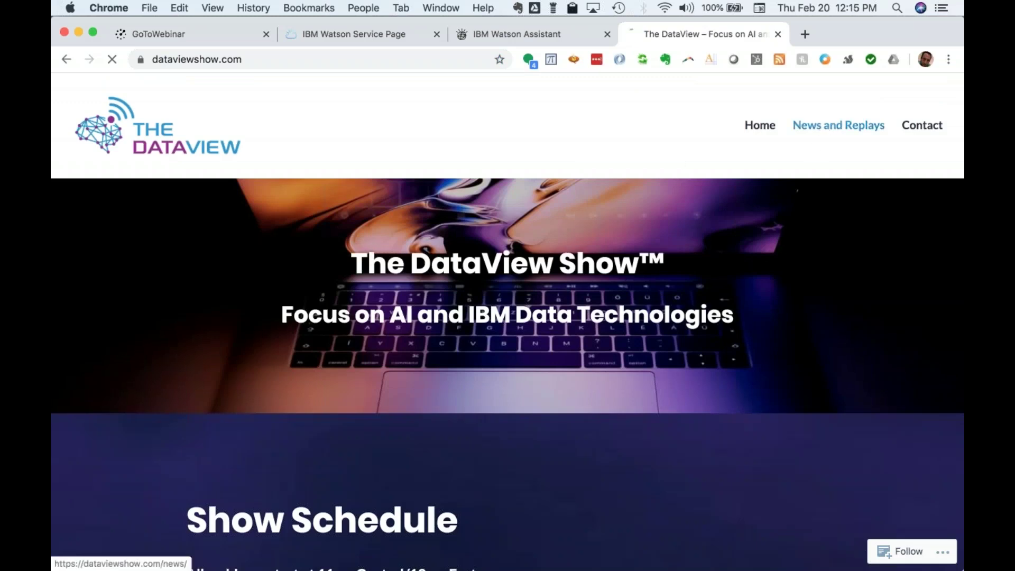
click(824, 130)
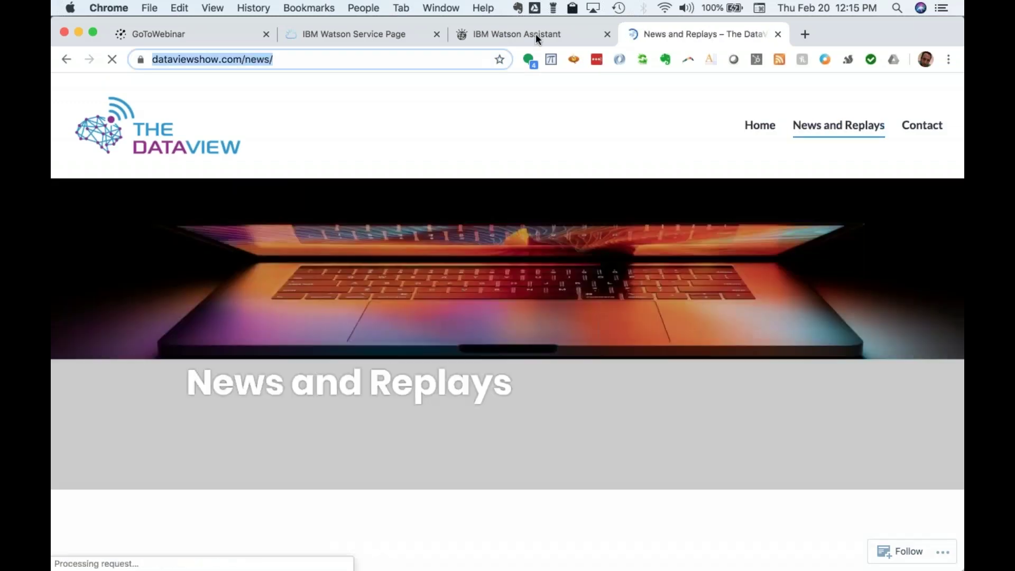
click(535, 33)
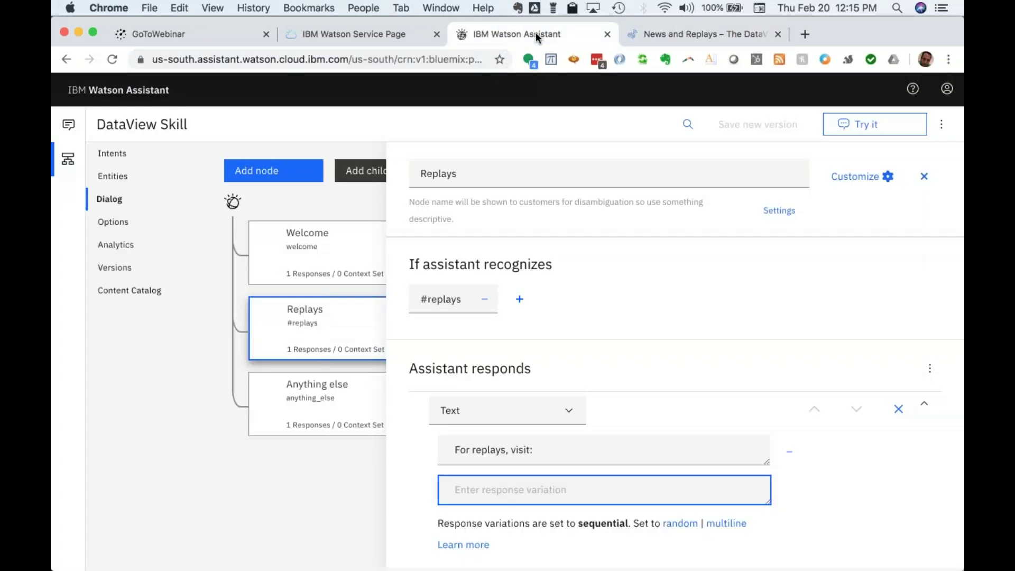
click(545, 491)
key(super+v)
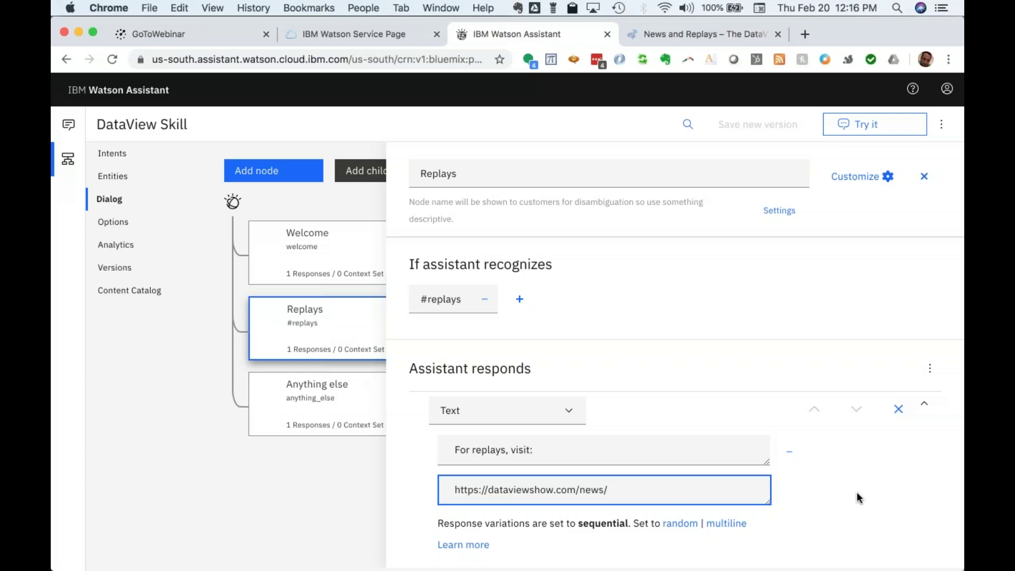
scroll(857, 492, down, 3)
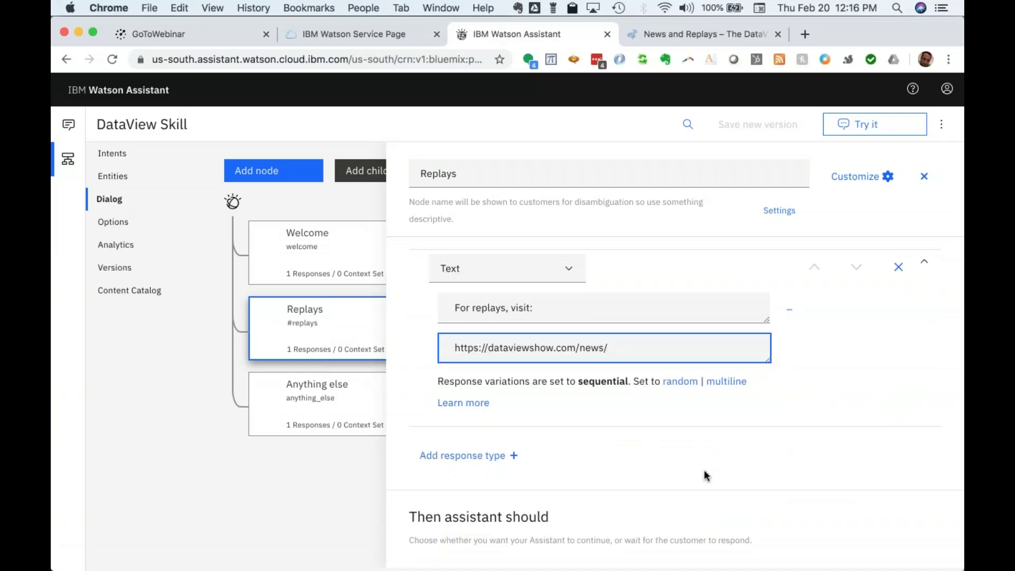
scroll(706, 476, down, 2)
scroll(608, 413, up, 5)
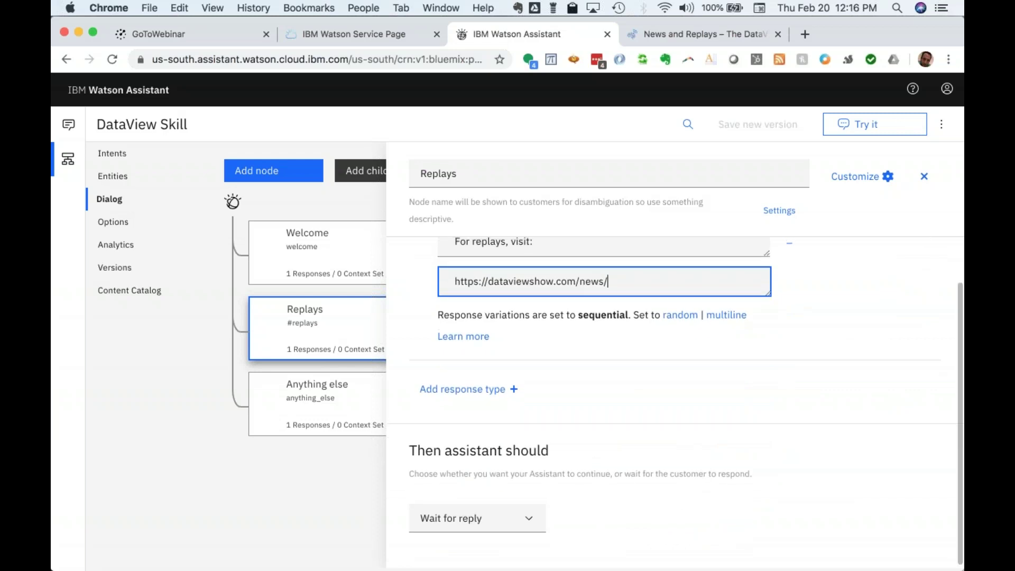
click(308, 474)
- Open the Try it out chat and test the skill with the message "old episodes"
click(876, 126)
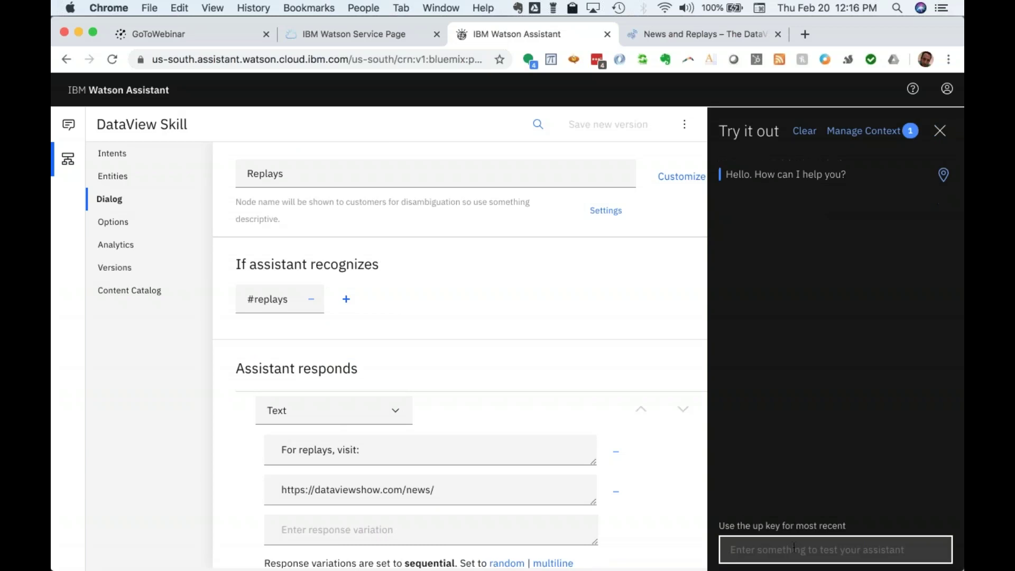
text(old epsiod)
key(BackSpace)
key(BackSpace)
key(BackSpace)
text(ides)
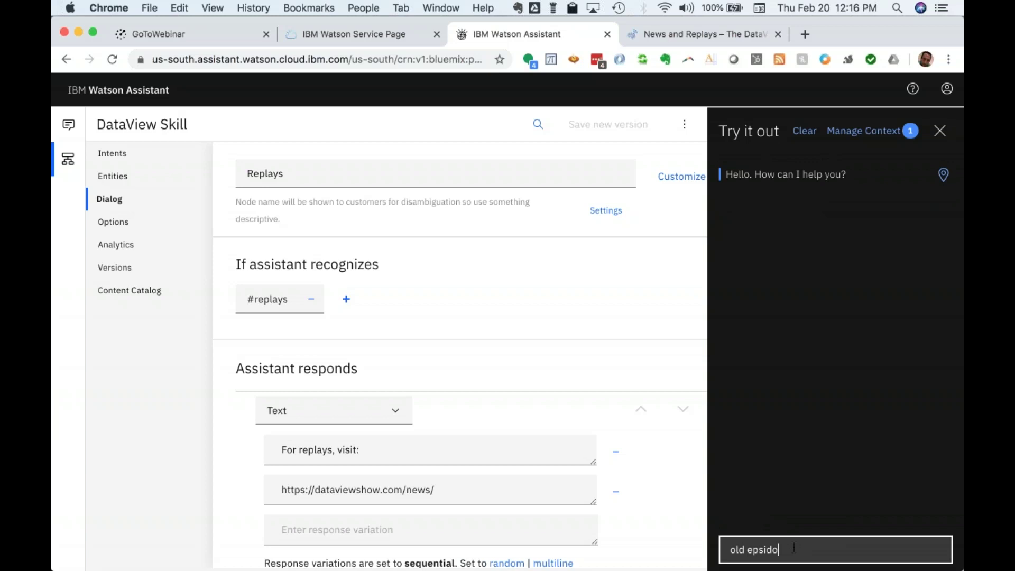
key(Left)
key(Left)
key(Left)
key(Left)
key(Left)
text(i)
key(Right)
key(Delete)
text(o)
key(Return)
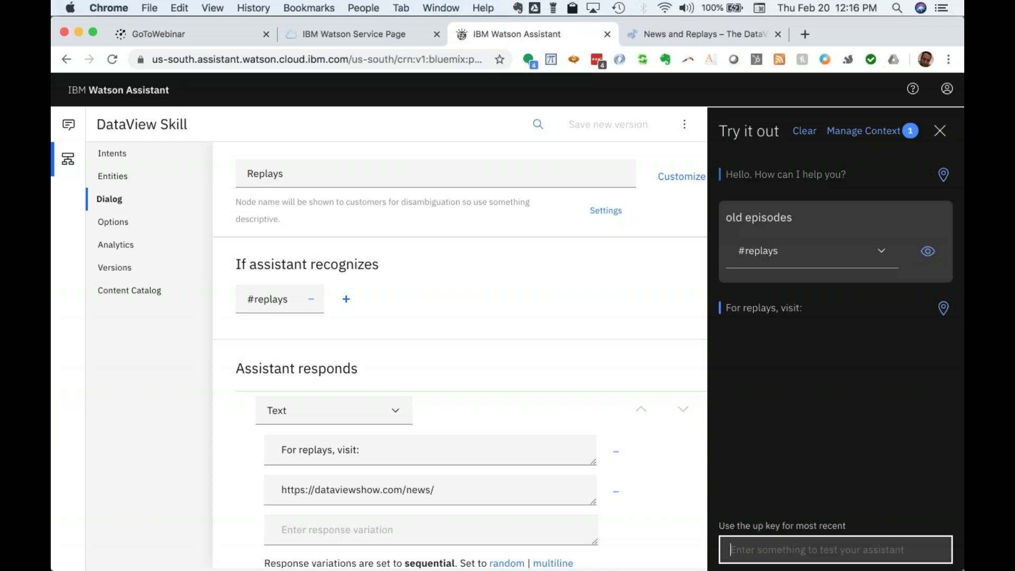
drag(446, 492, 279, 489)
key(super+x)
click(394, 449)
key(super+v)
click(220, 450)
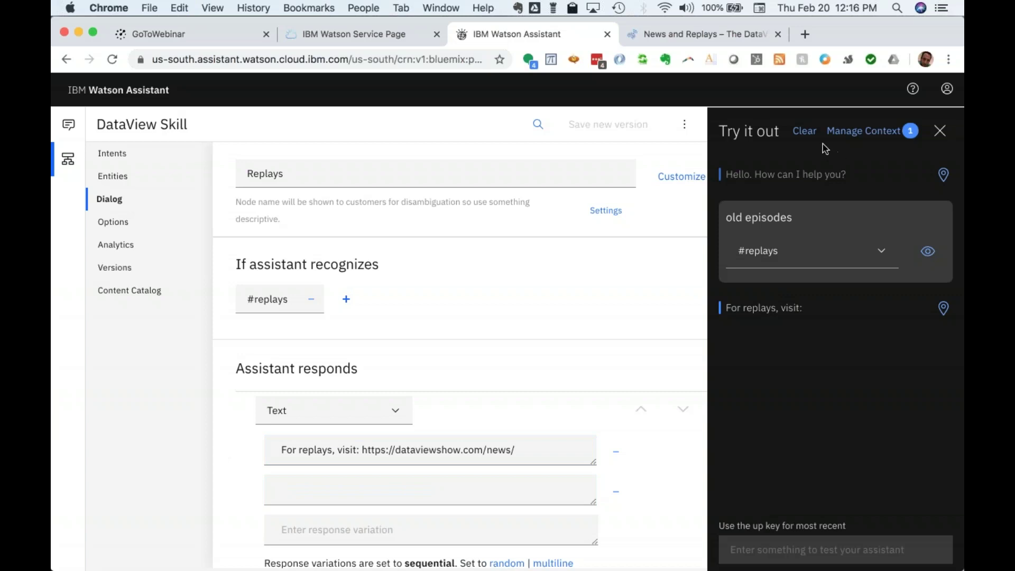
- Clear the test chat and test the messages "old episodes" and "im looking for previous shows?"
click(805, 132)
text(old episodes)
key(Return)
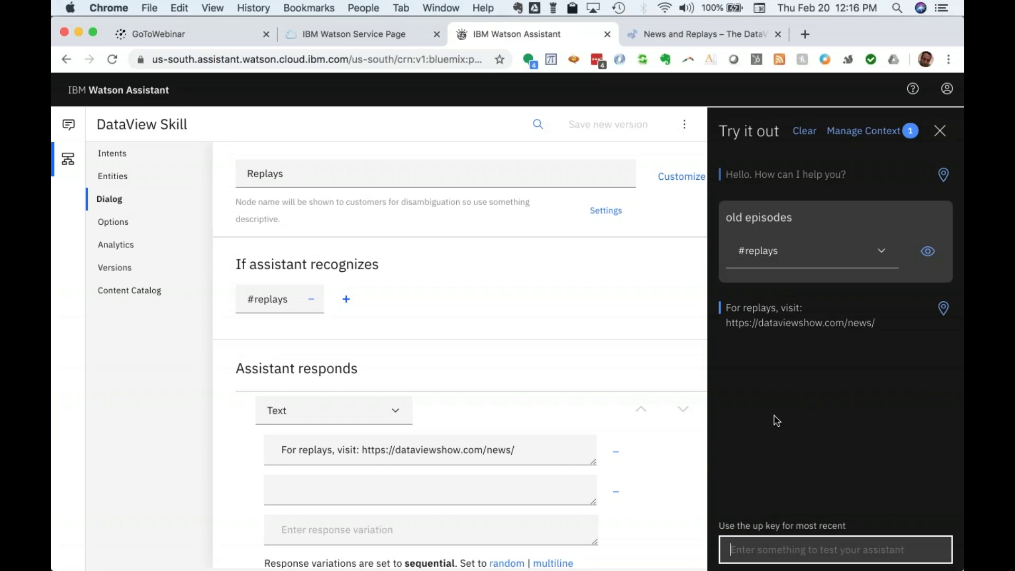
text(im looking)
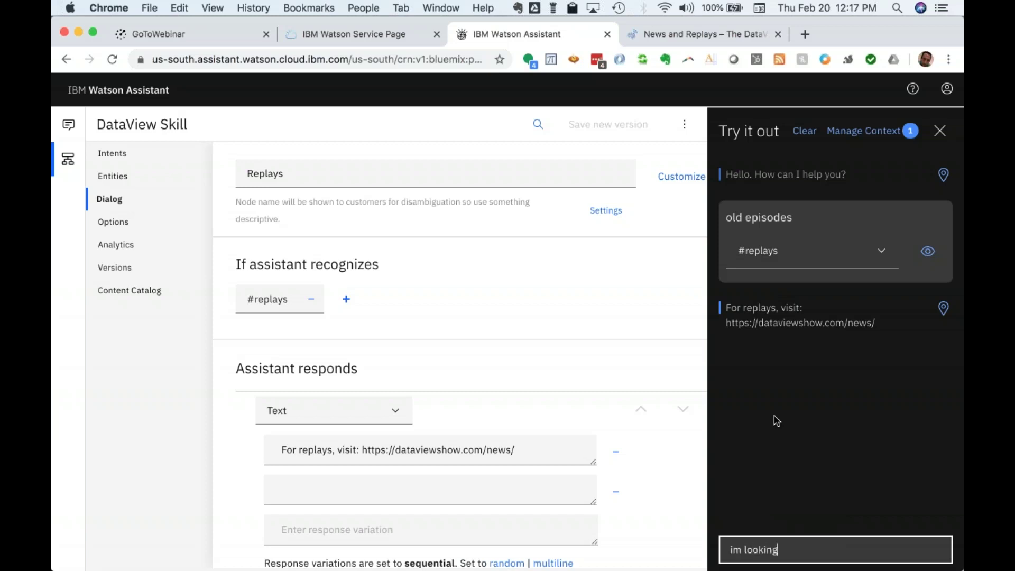
text( for previous shows?)
key(Return)
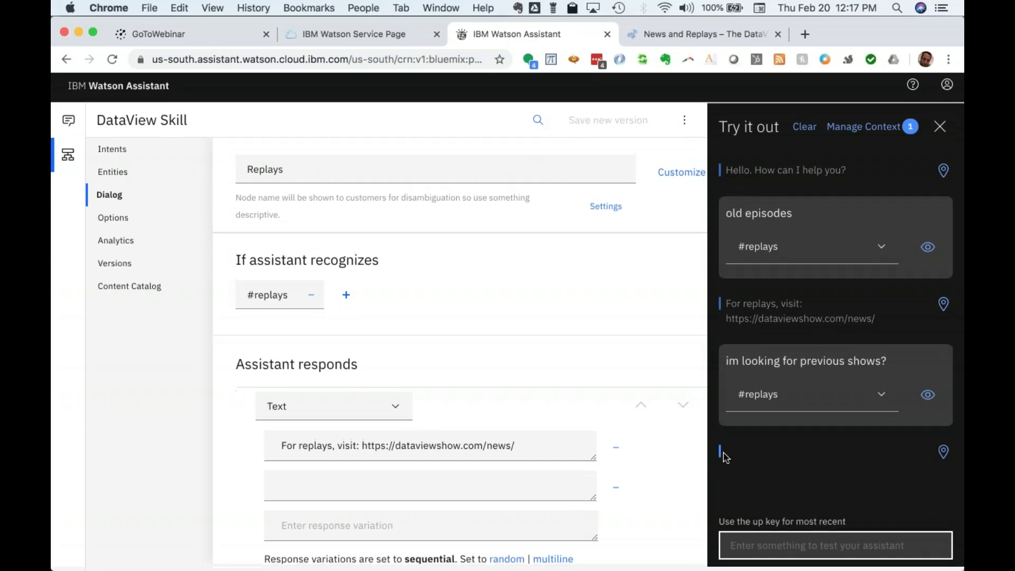
- Remove the empty response variation from the Replays node and retest in a cleared chat with "im looking for previous shows"
click(455, 479)
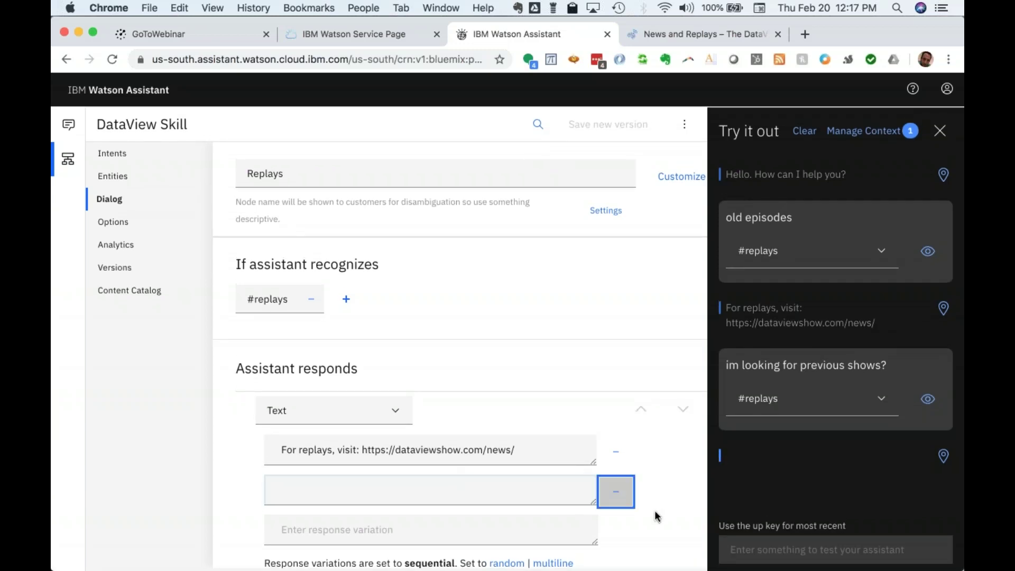
click(615, 497)
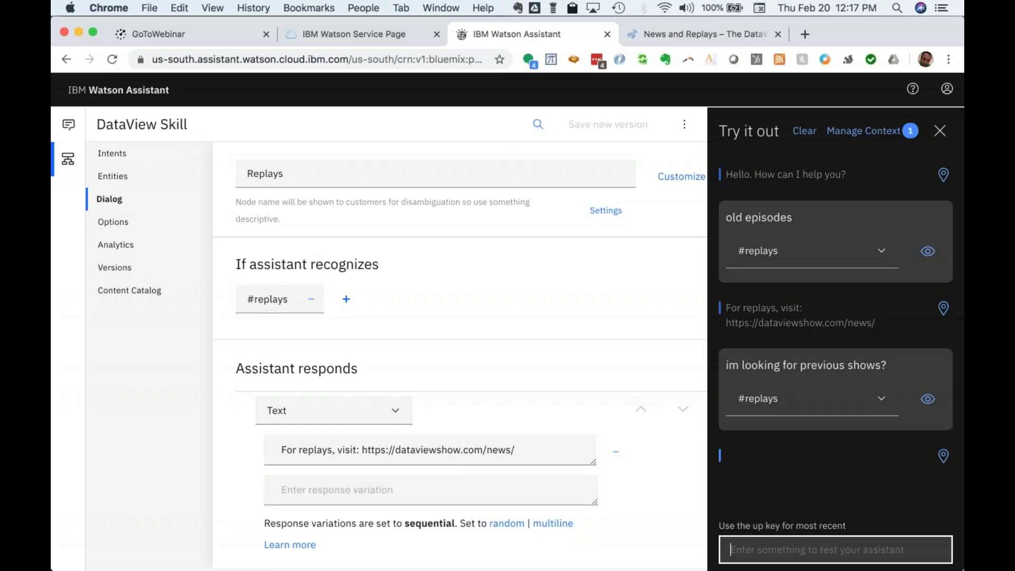
click(804, 131)
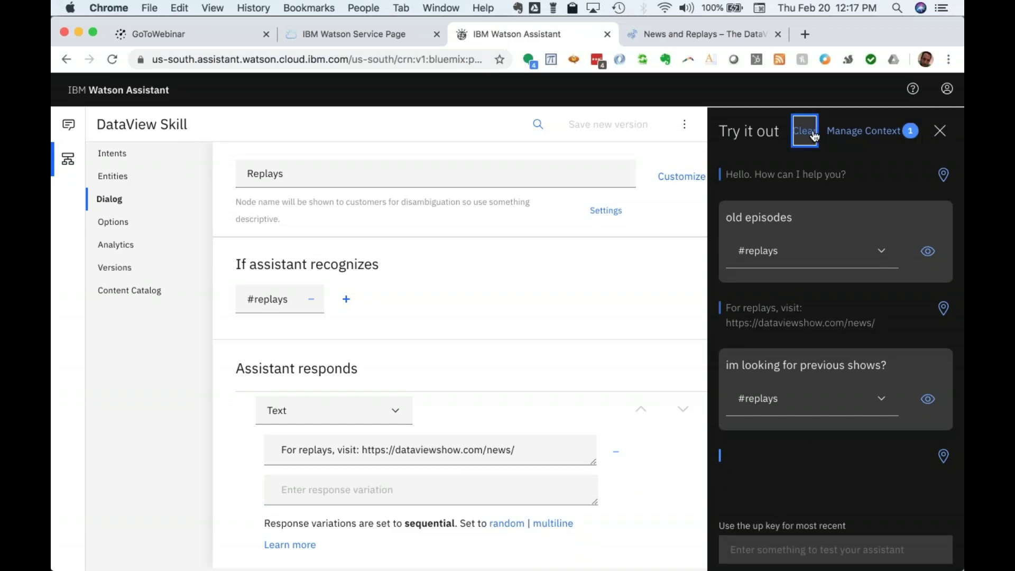
text(im look)
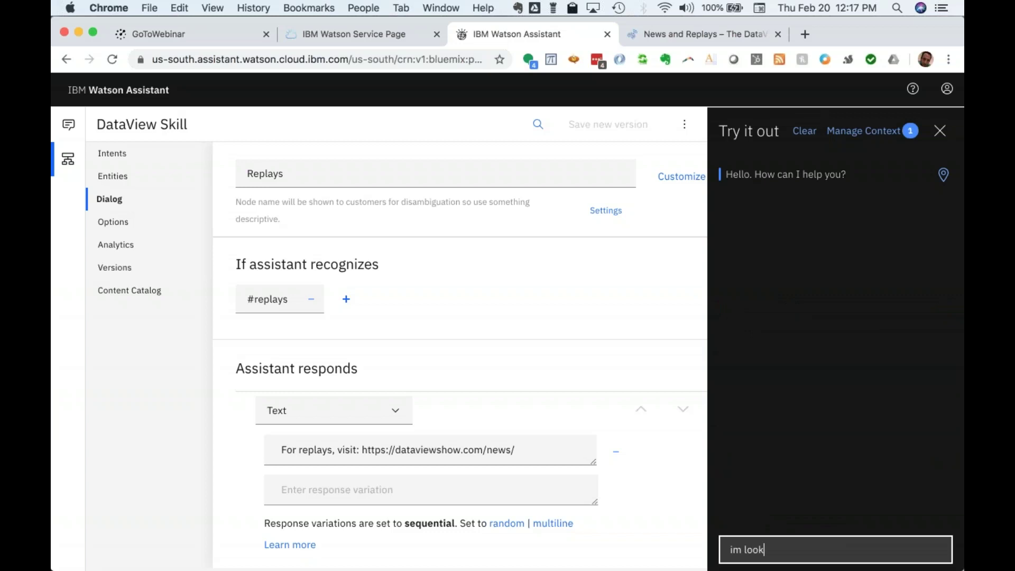
text(ing for previous shows)
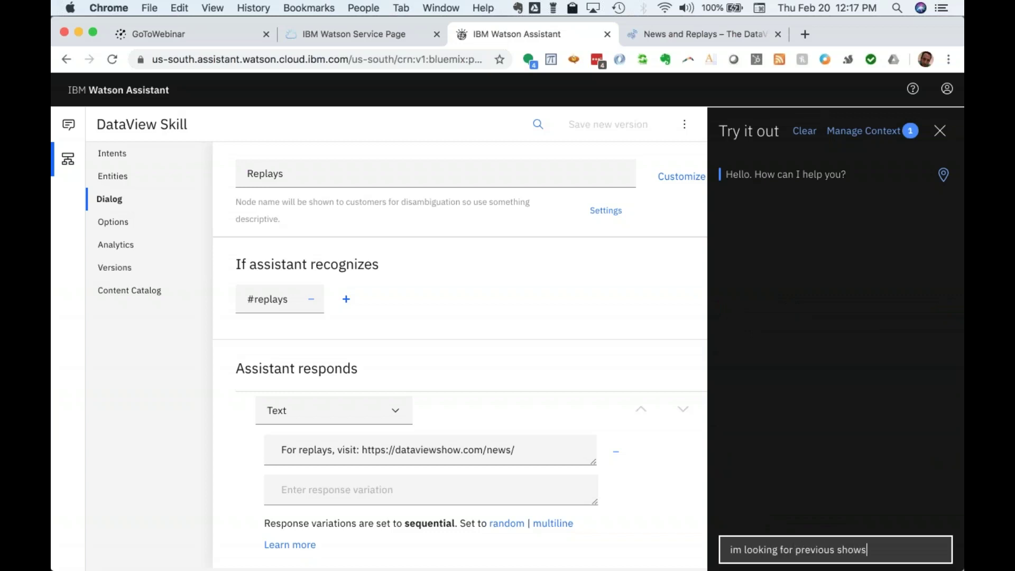
key(Return)
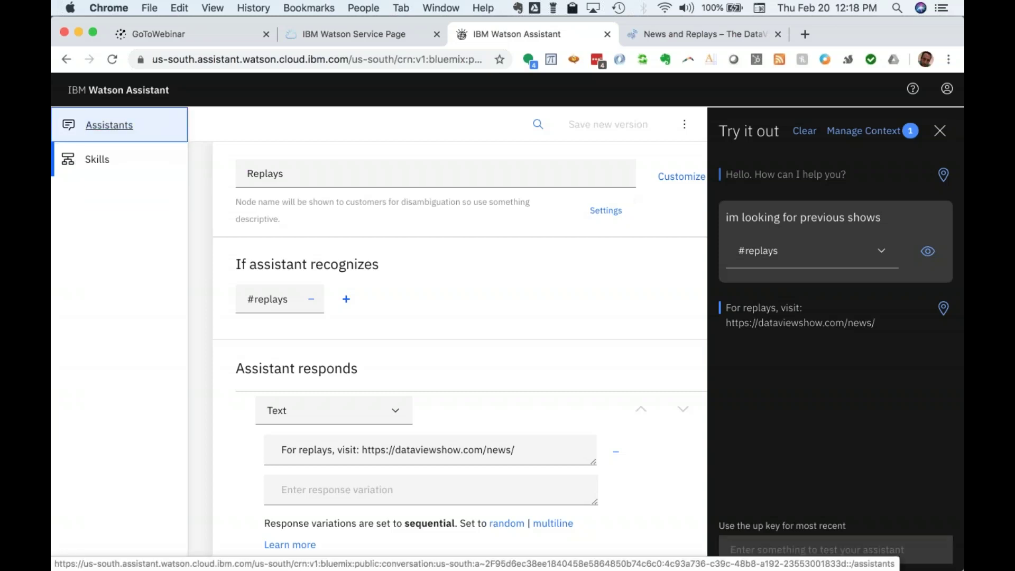
- Open the DataView Bot assistant and start adding a Preview link integration
click(78, 127)
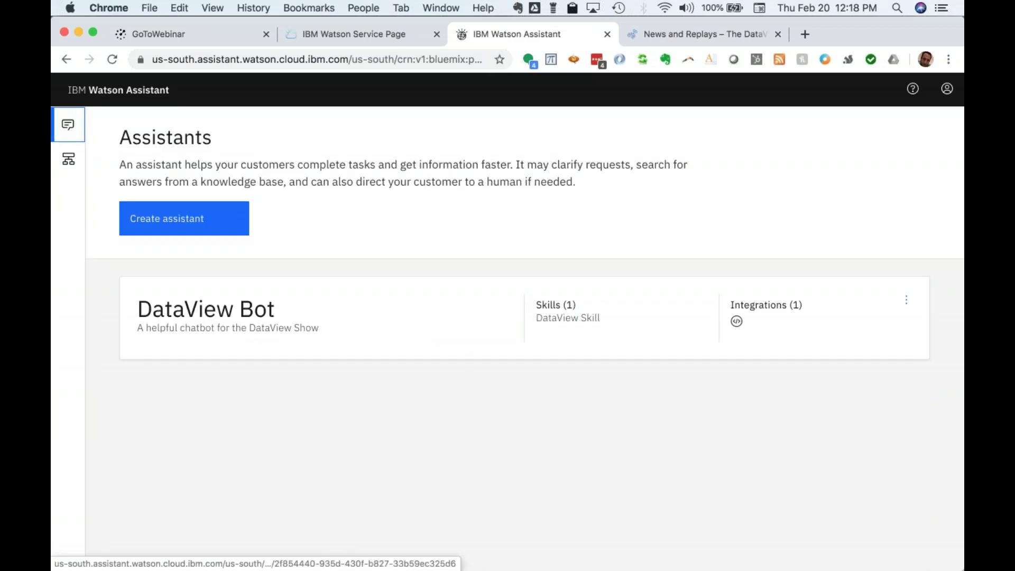
click(765, 313)
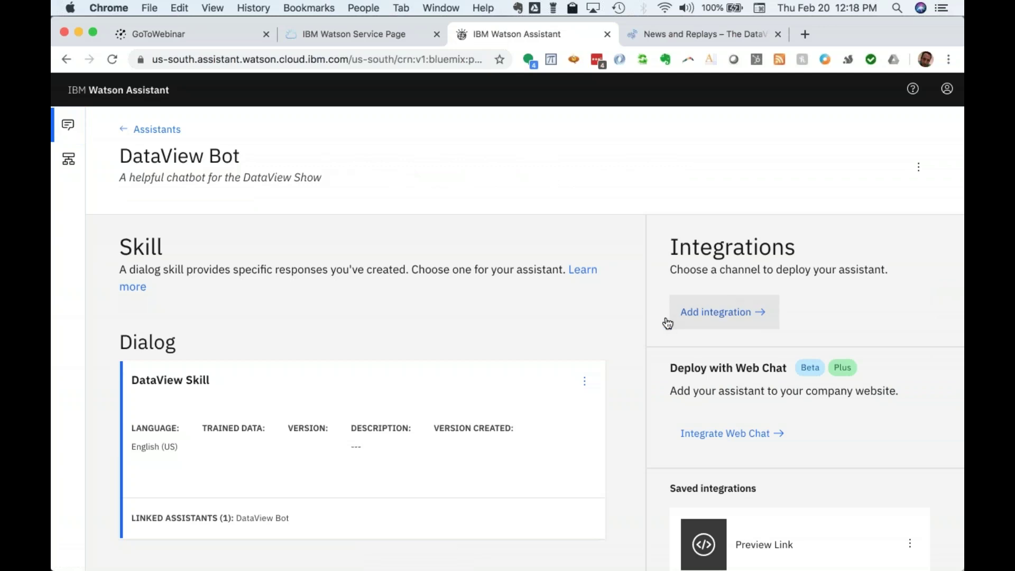
scroll(764, 280, down, 3)
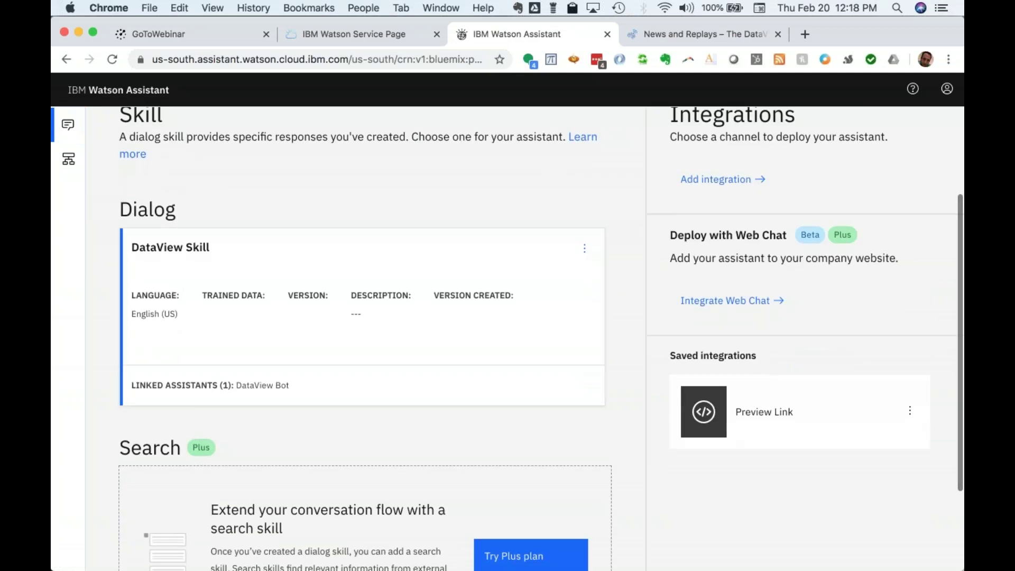
scroll(764, 280, up, 2)
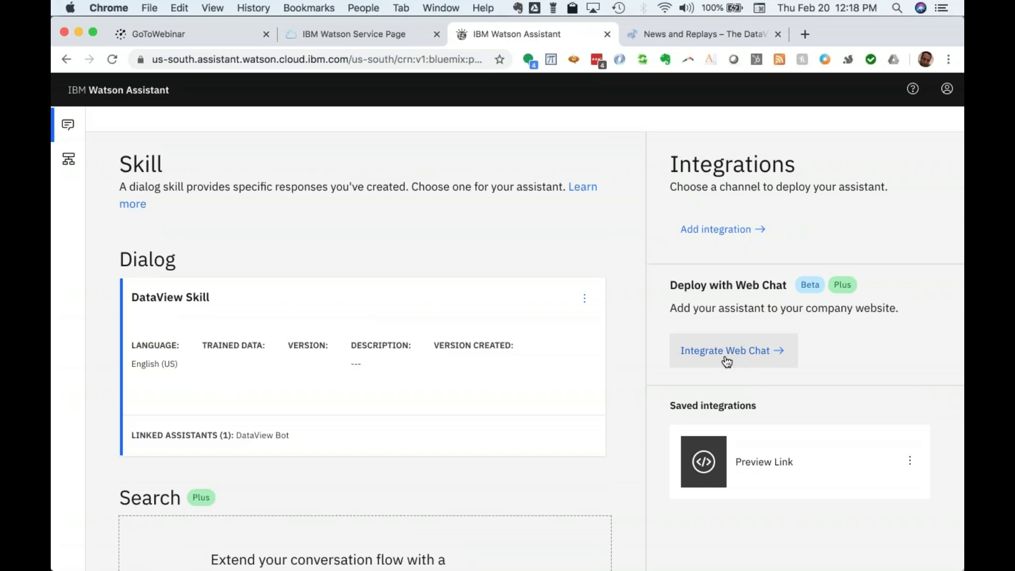
click(722, 231)
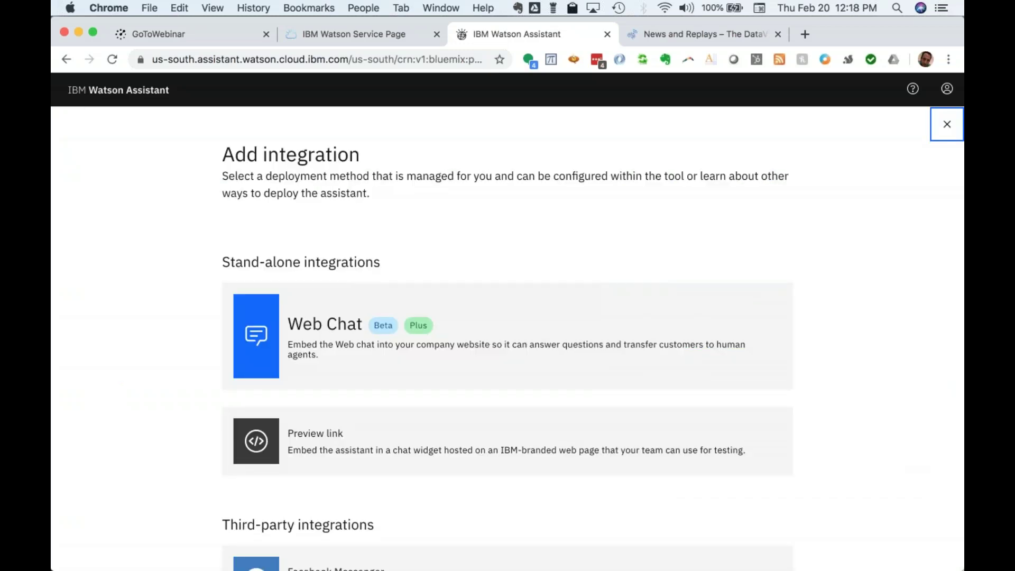
scroll(508, 338, down, 3)
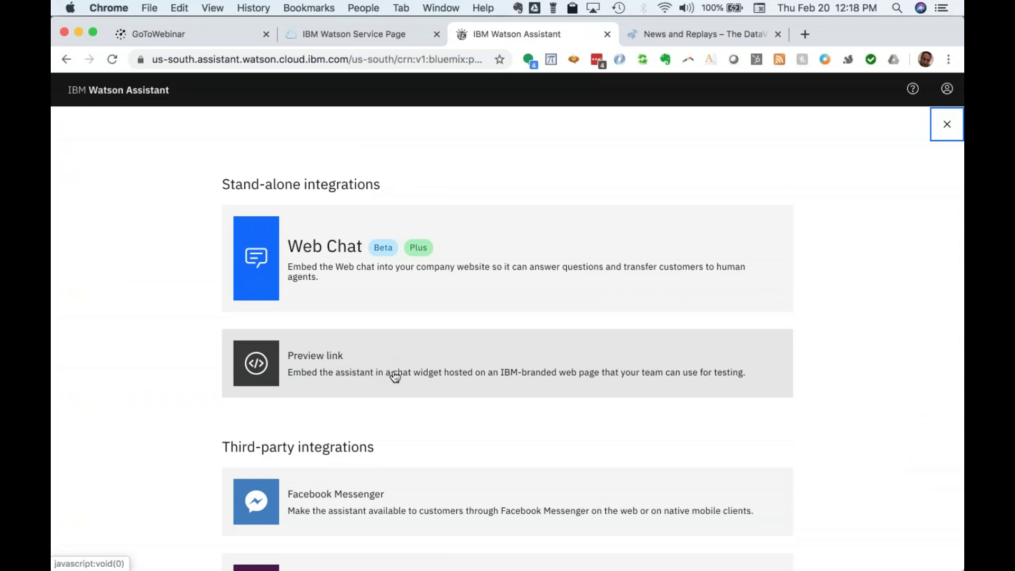
click(396, 376)
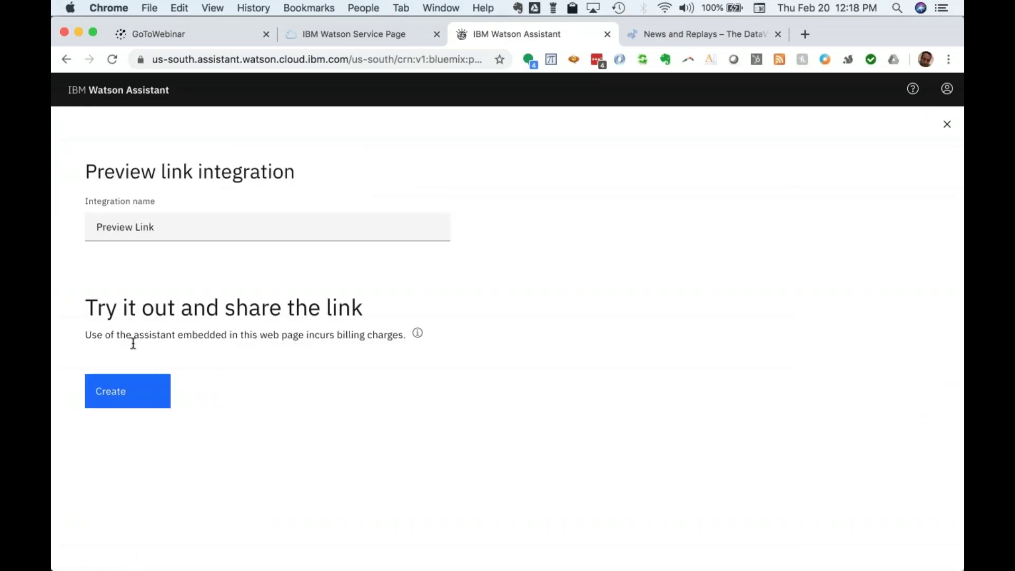
- Name the preview link integration "Data View Chatbot" and create it
triple_click(140, 227)
text(Dataview Chatbot)
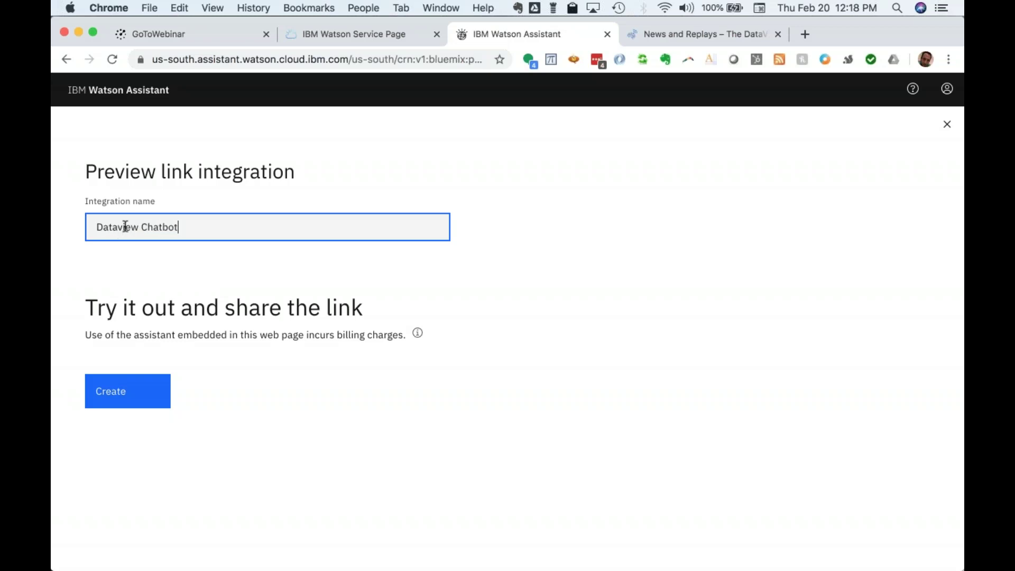
click(124, 222)
key(BackSpace)
key(BackSpace)
text(View)
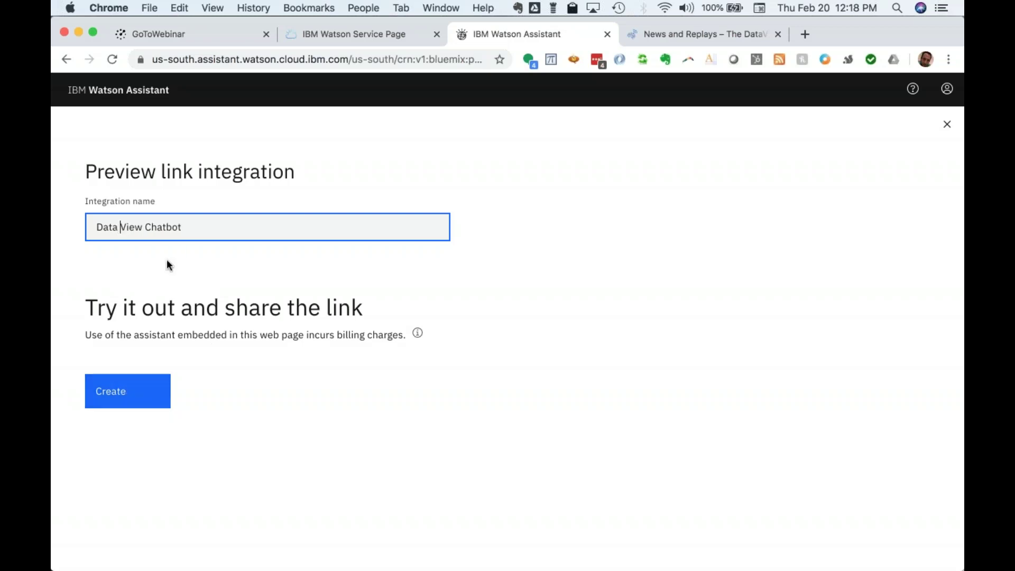
click(128, 392)
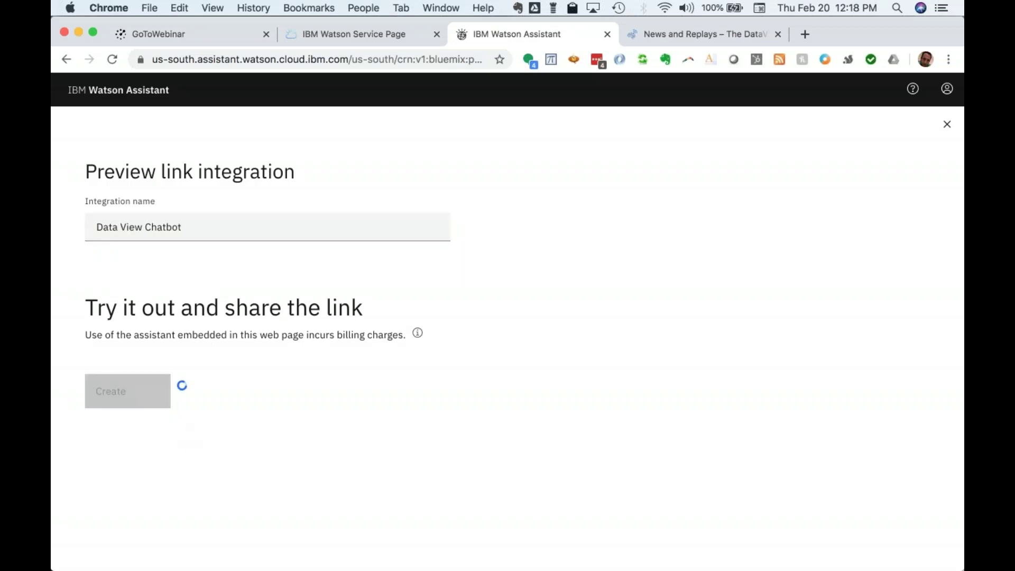
- Copy the generated preview link address and open it in a new Incognito window
right_click(275, 365)
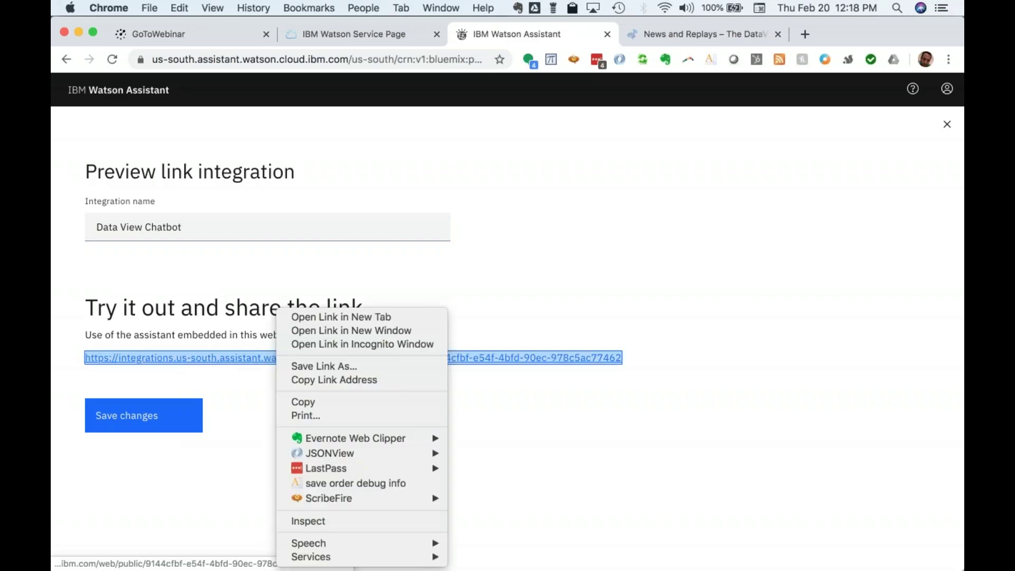
click(300, 380)
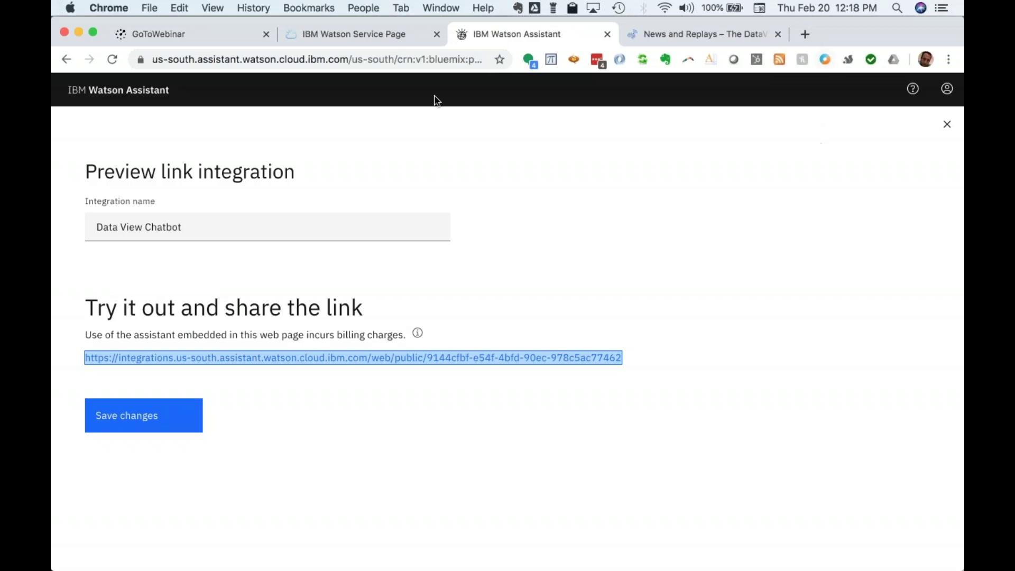
click(149, 7)
click(159, 52)
key(super+v)
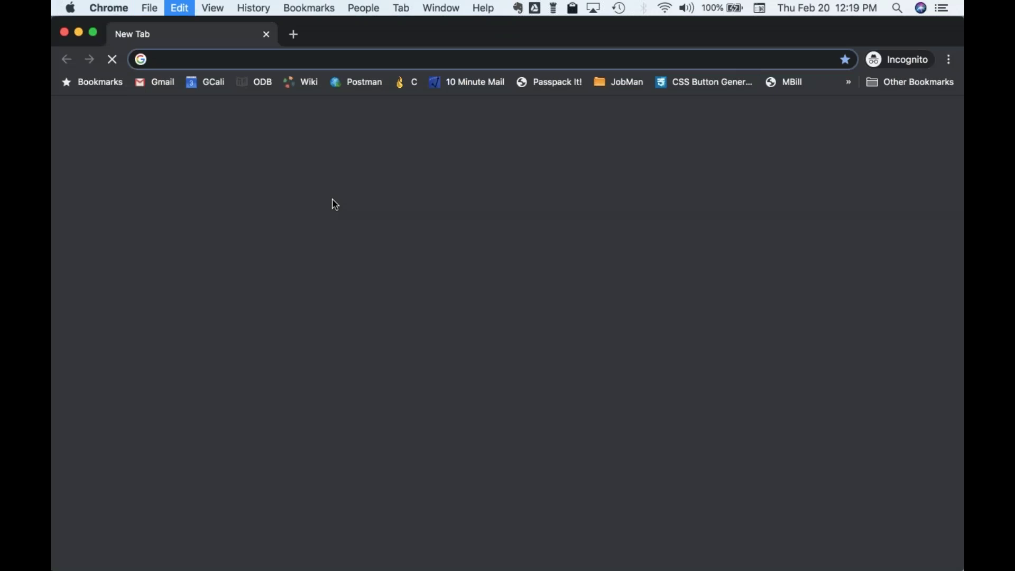
key(Return)
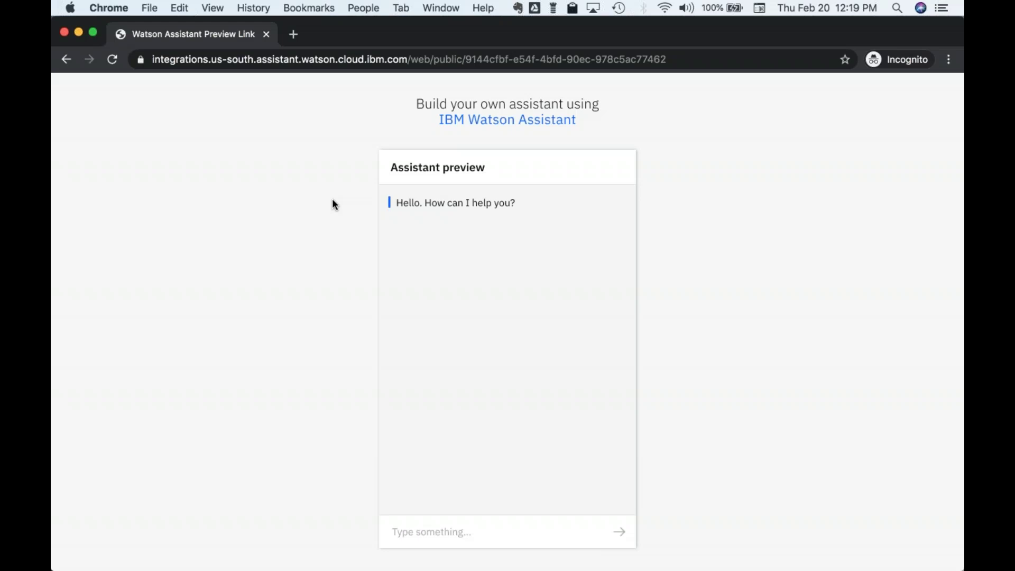
- Ask the assistant preview "where are old episodes?" and close the Incognito window
click(439, 531)
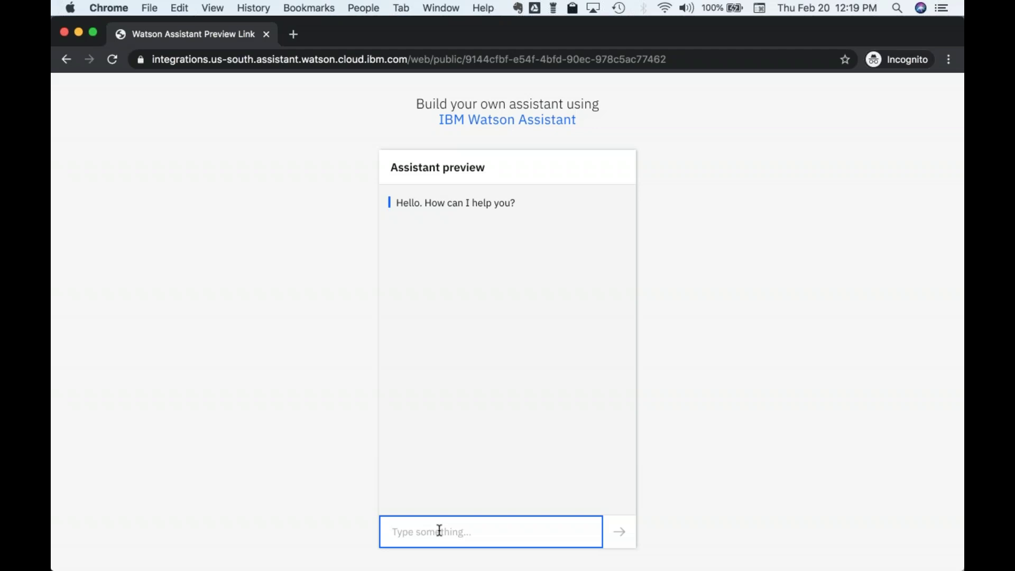
text(where ar)
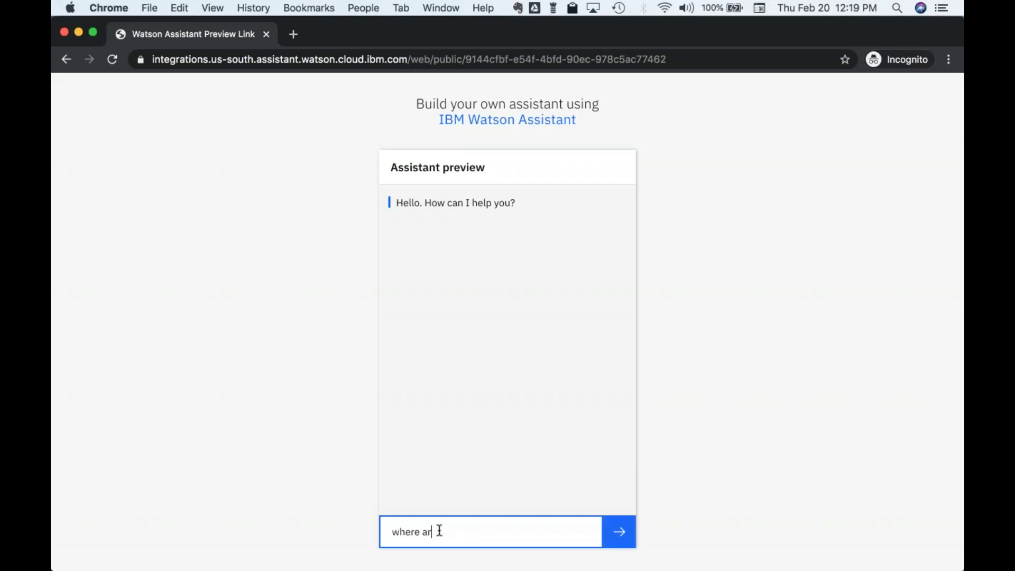
text(e old episodes?)
key(Return)
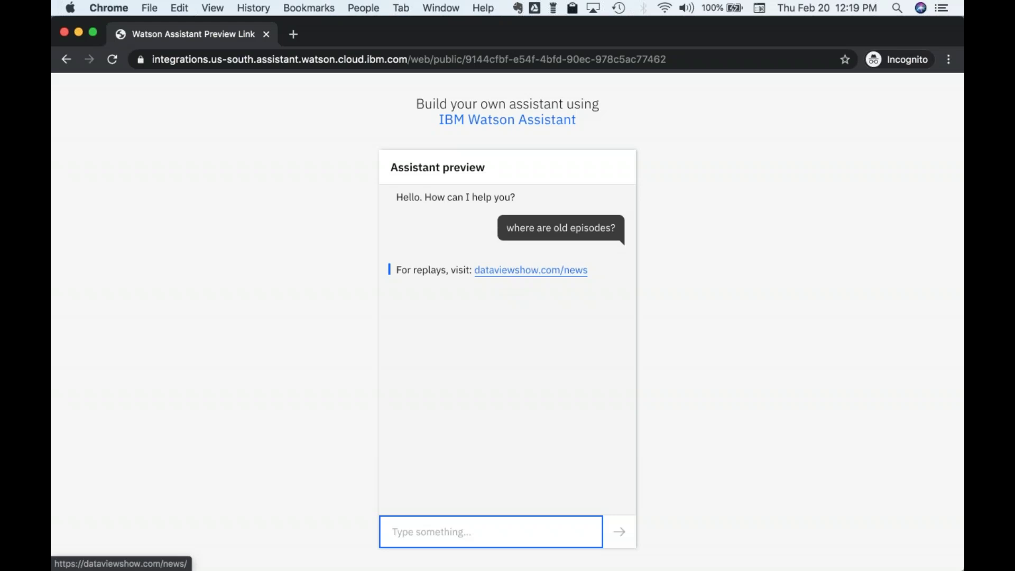
key(super+w)
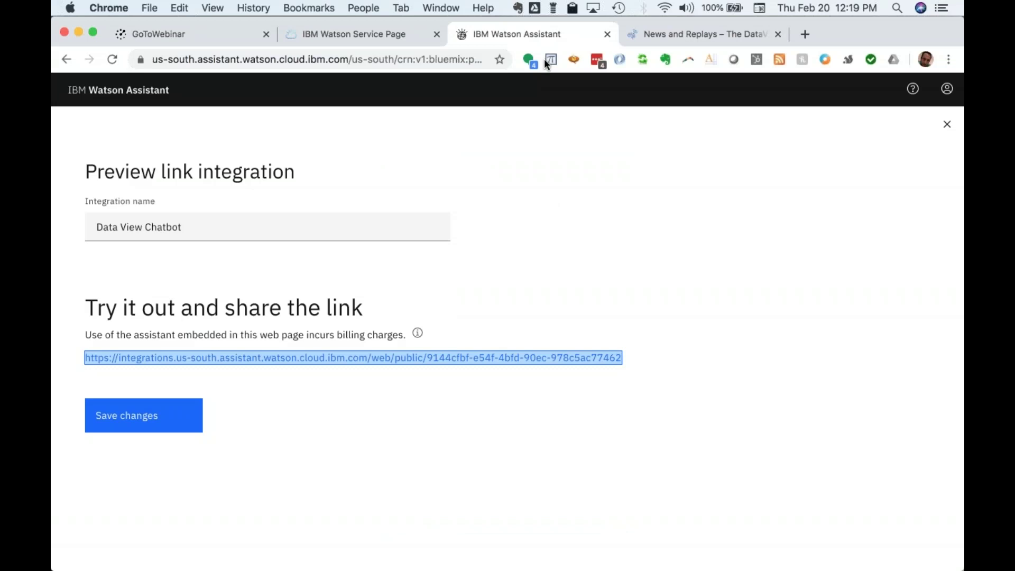
- Return to the IBM Watson service page and relaunch Watson Assistant from it
click(394, 30)
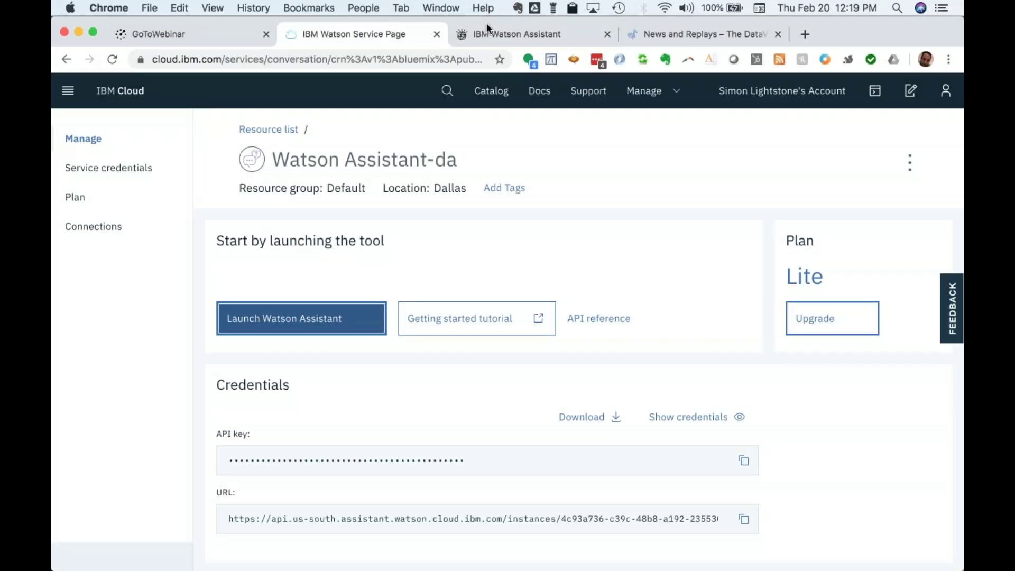
click(490, 37)
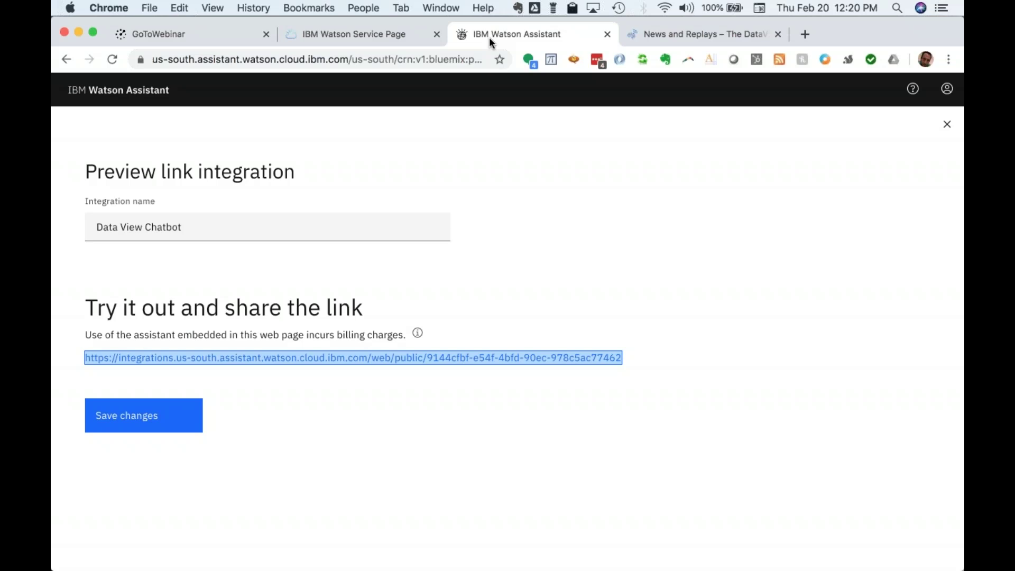
click(364, 34)
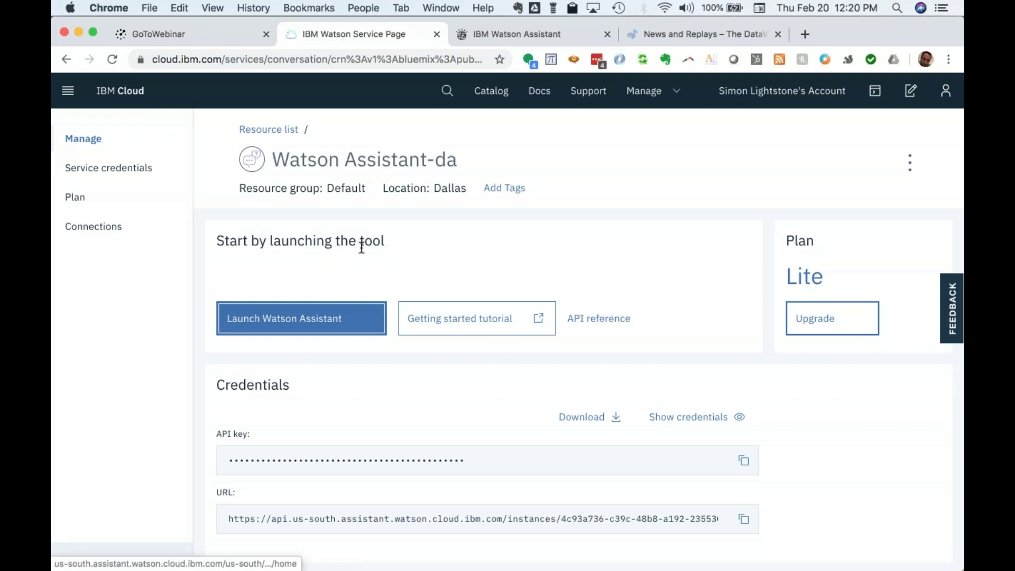
click(327, 319)
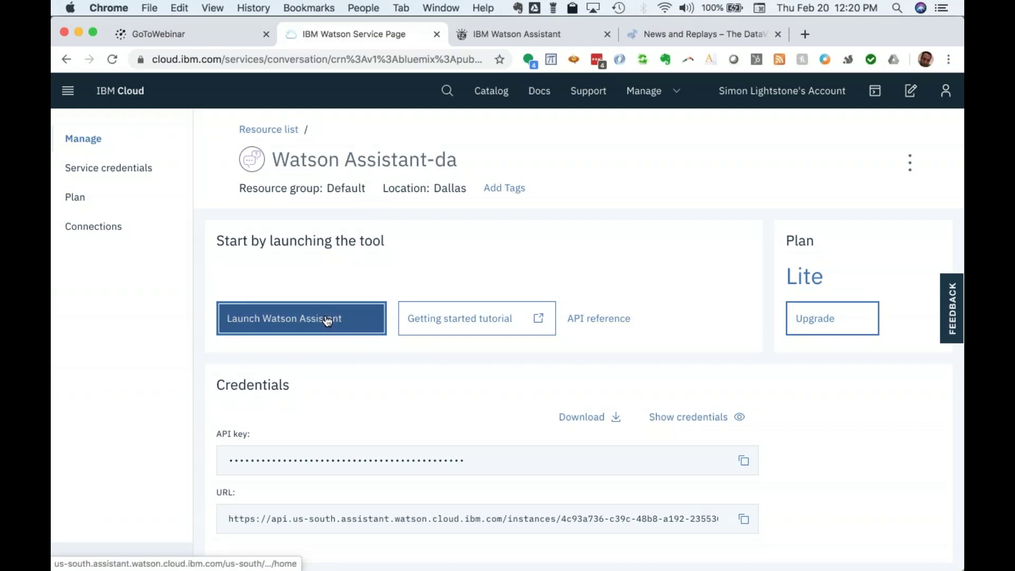
click(472, 33)
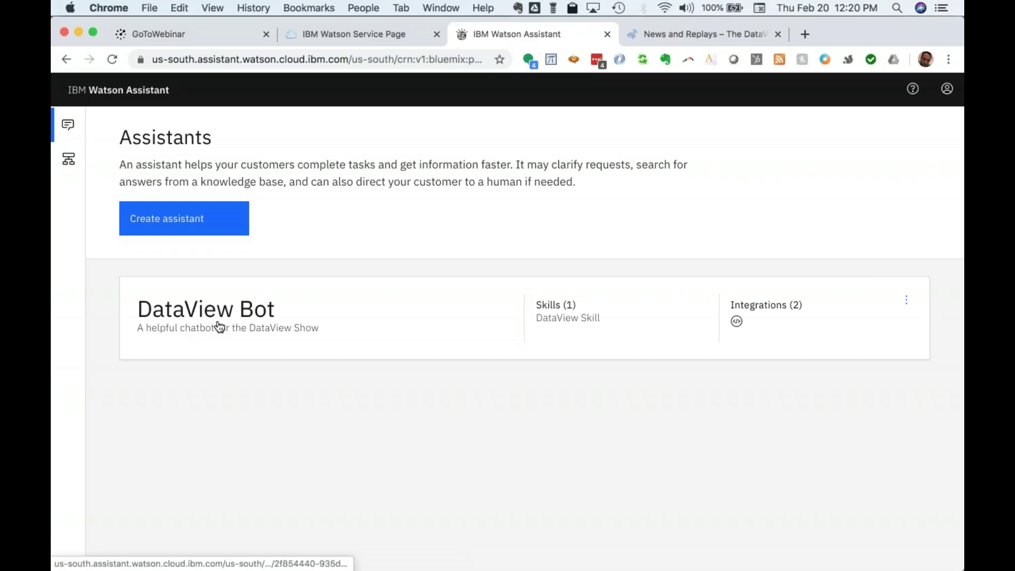
- Go to the skills list and open DataView Skill
click(65, 59)
click(65, 61)
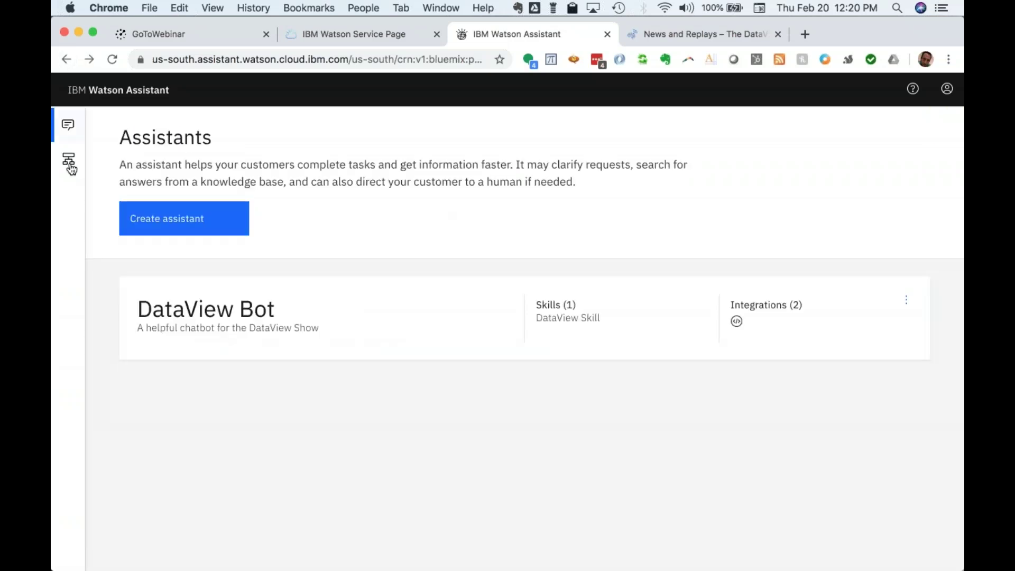
click(71, 168)
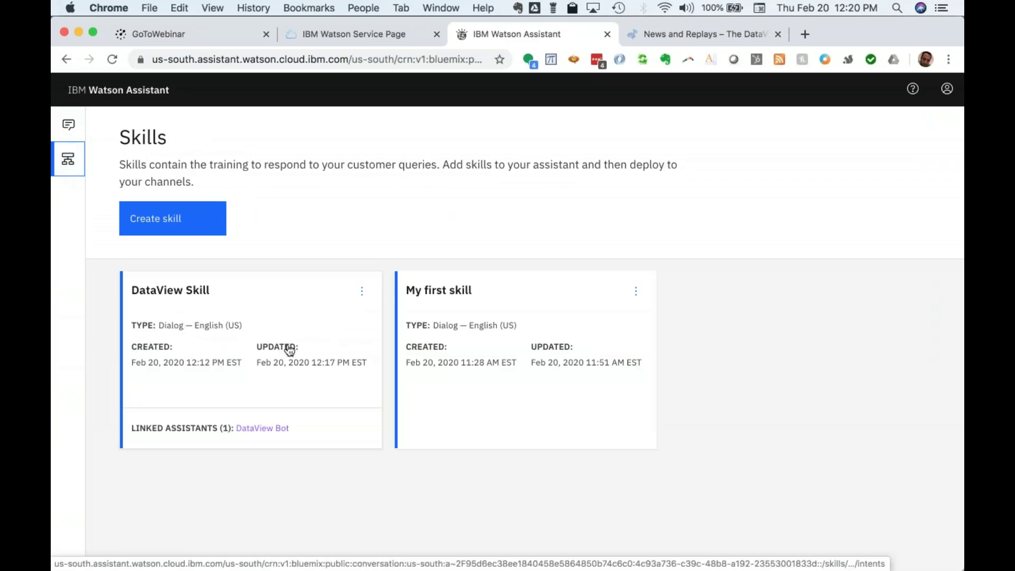
click(200, 369)
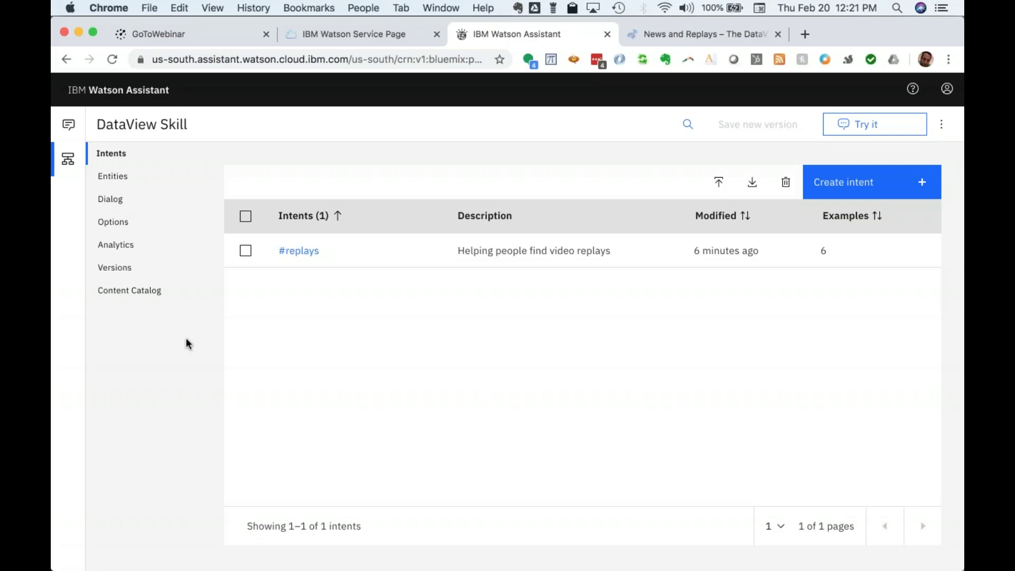
- Examine the skill's analytics overview and open the logged "where are old episodes?" user conversation
click(125, 255)
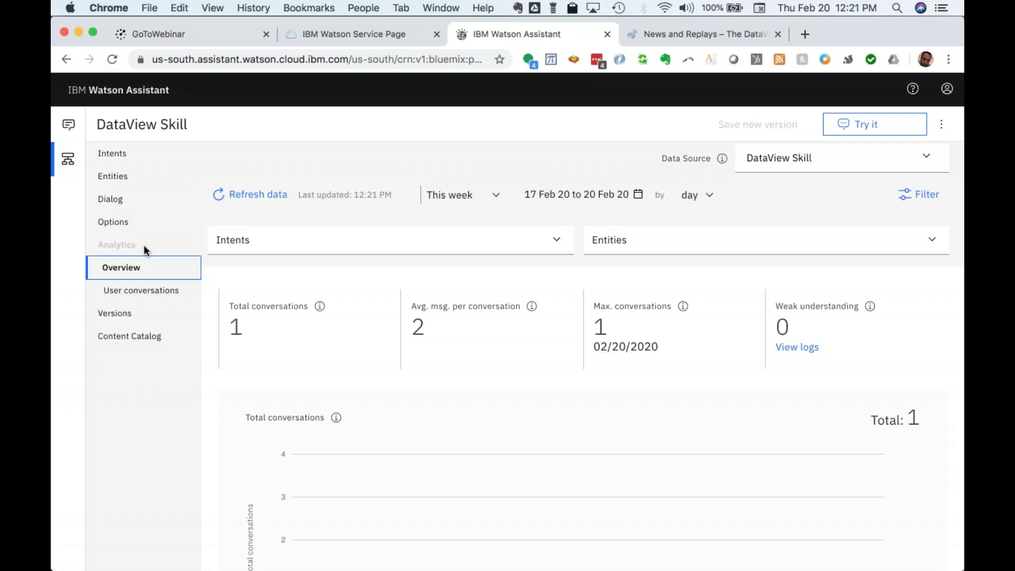
click(142, 291)
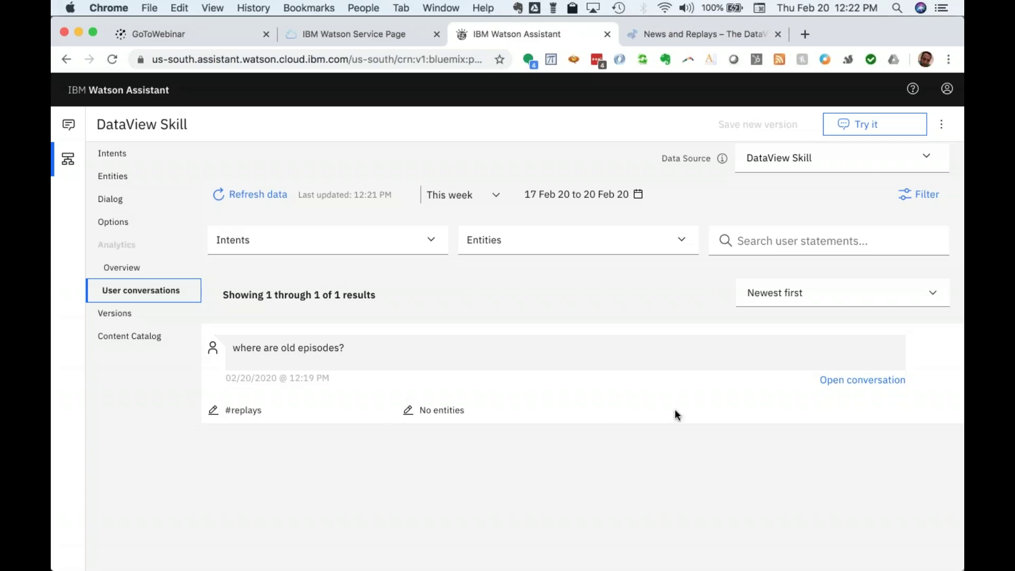
click(829, 384)
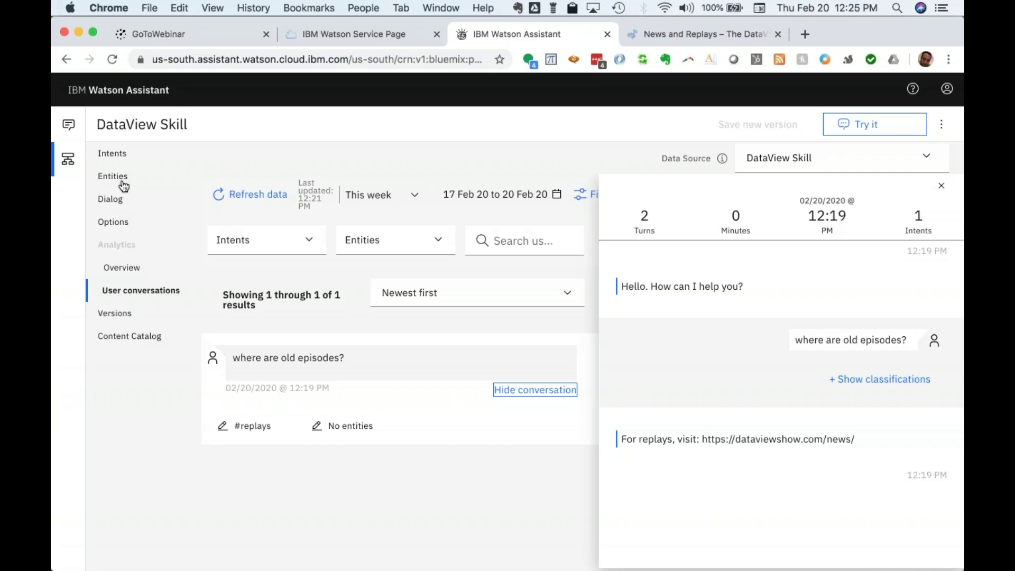
- Return to the skill's intents and start creating a new intent
click(116, 156)
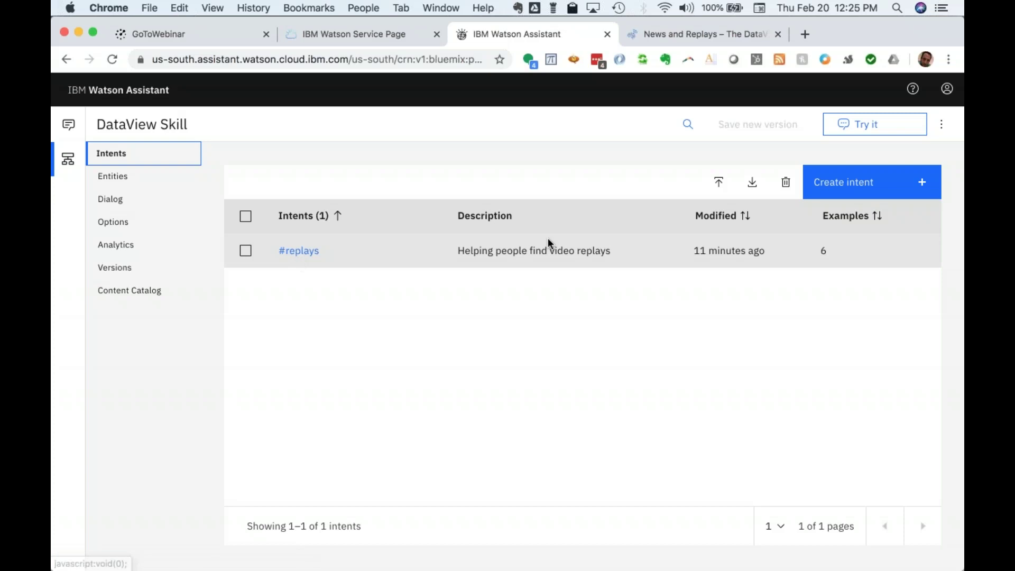
click(861, 196)
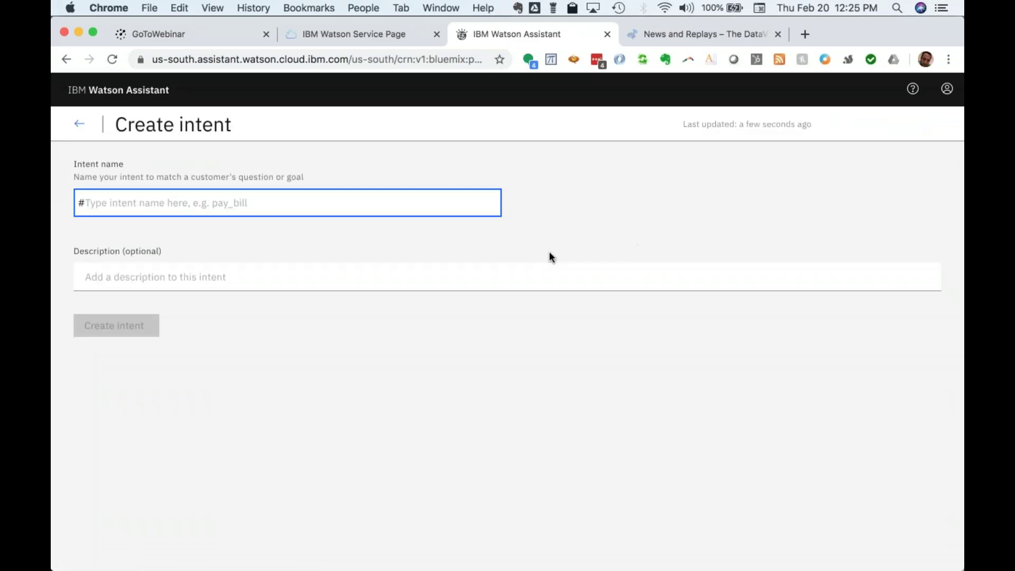
text(s)
key(BackSpace)
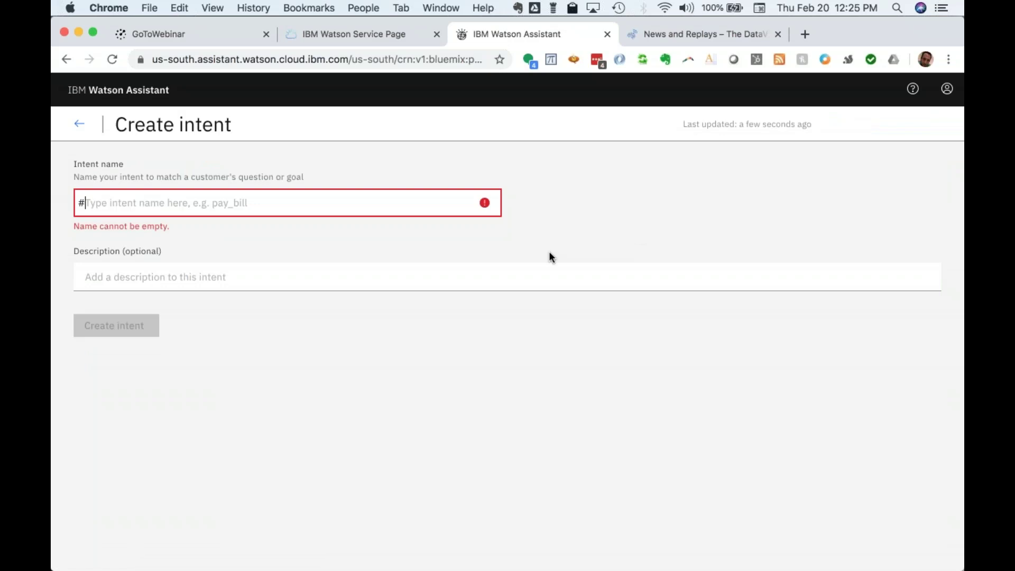
text(scheudle)
key(BackSpace)
key(BackSpace)
key(BackSpace)
key(BackSpace)
text(d)
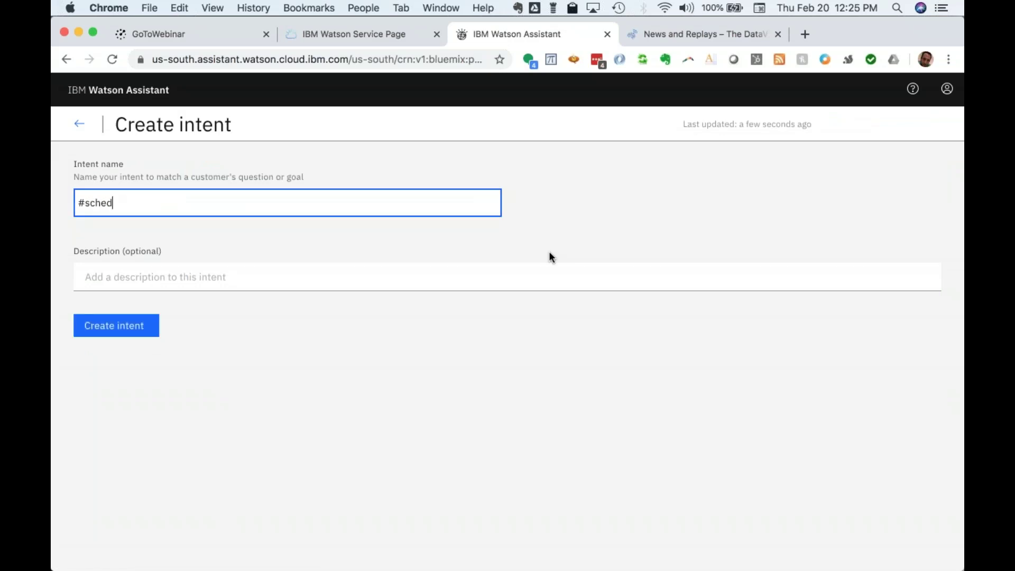
text(ule_me)
key(BackSpace)
key(BackSpace)
key(BackSpace)
key(BackSpace)
key(BackSpace)
key(BackSpace)
key(BackSpace)
key(BackSpace)
key(BackSpace)
key(BackSpace)
key(BackSpace)
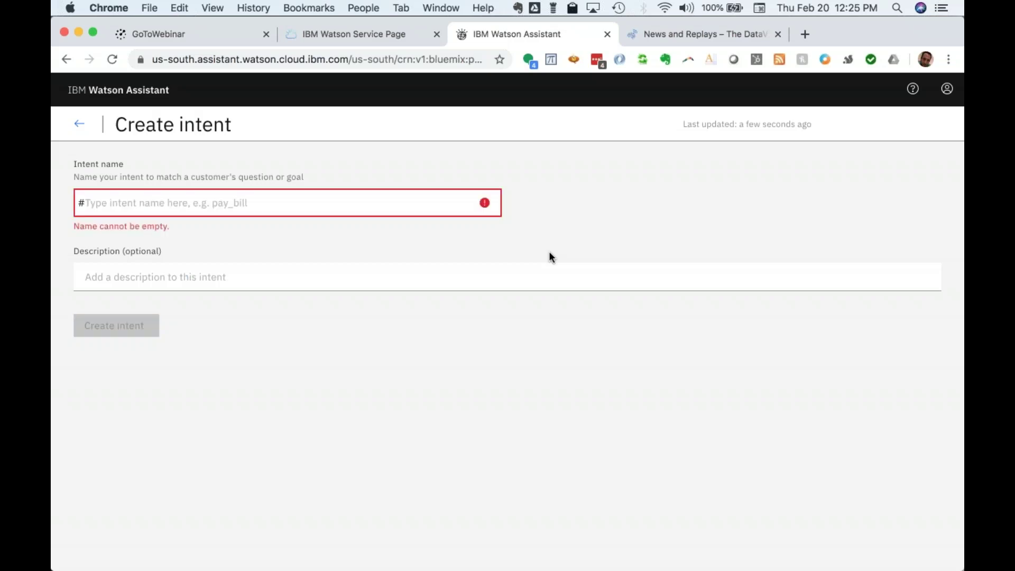
- Create the intent #display_schedule with the description "Display the schedule for the show"
text(display_)
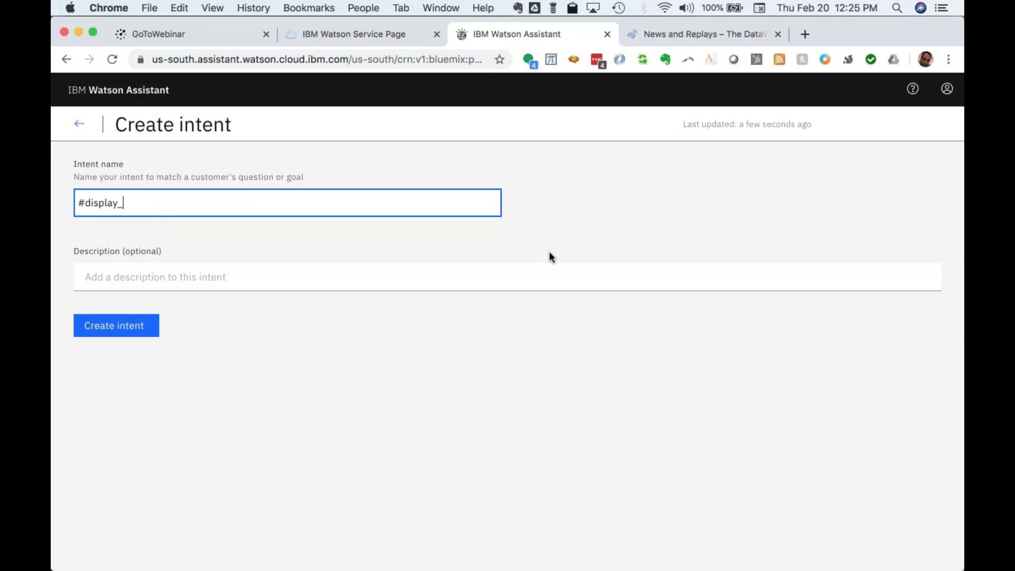
text(scheudle)
key(BackSpace)
key(BackSpace)
key(BackSpace)
key(BackSpace)
key(BackSpace)
text(edule)
key(Tab)
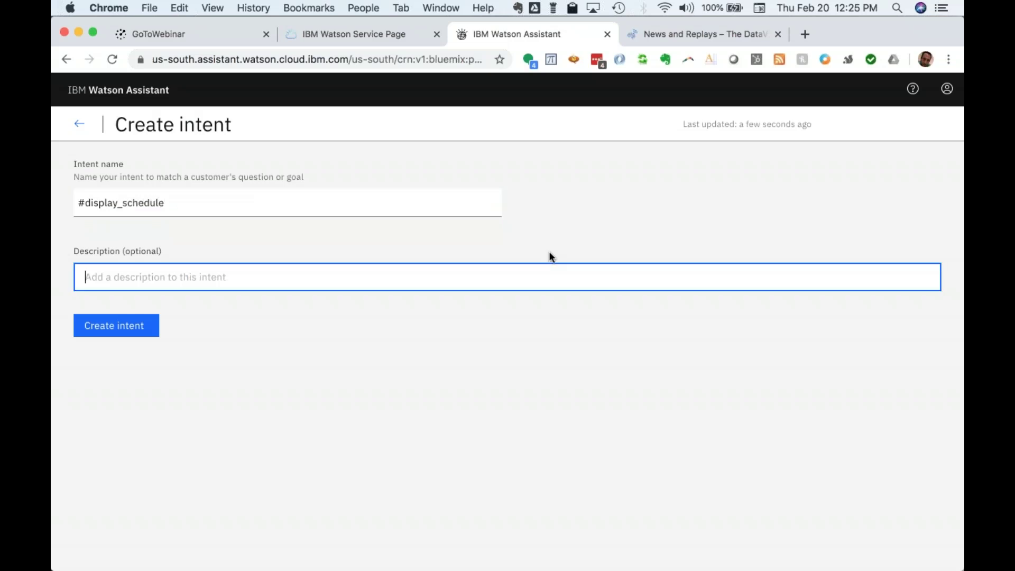
text(Displ)
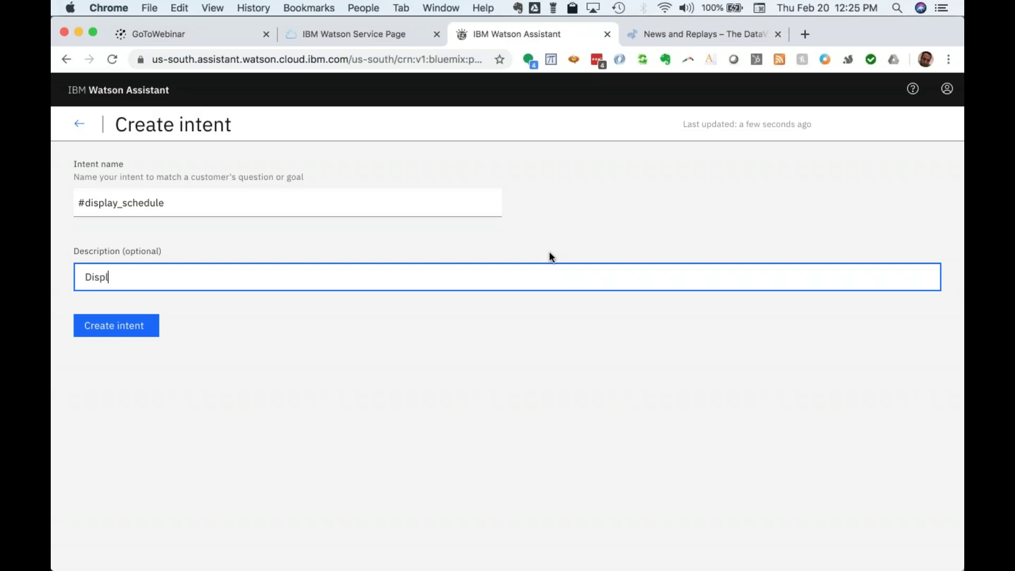
text(ay the schedule for the show)
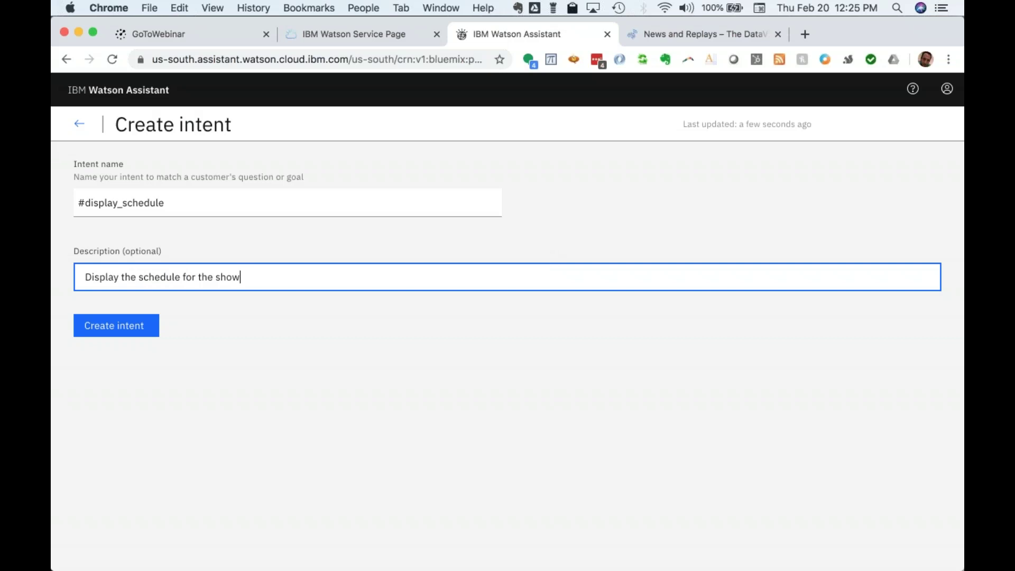
click(117, 327)
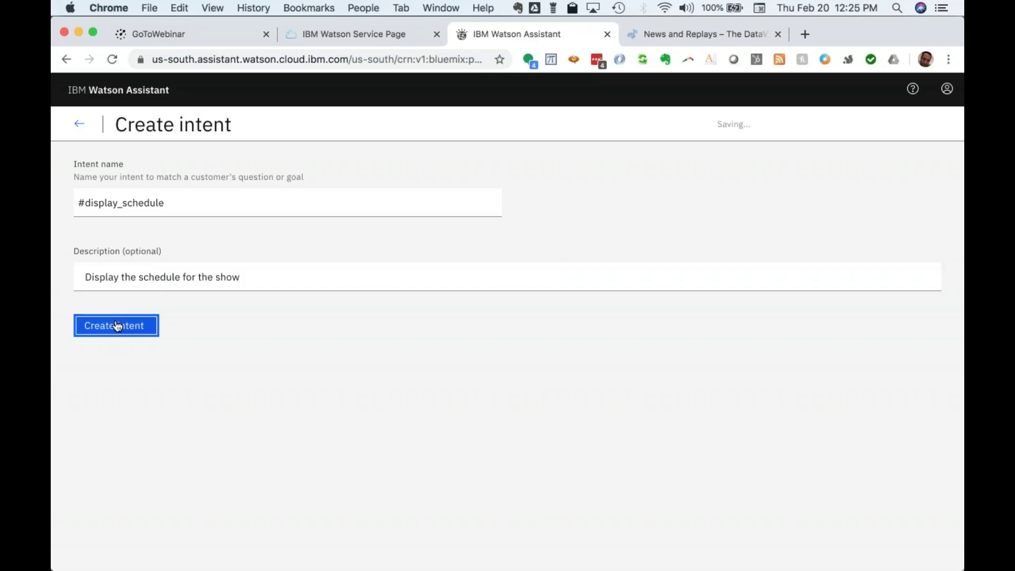
- Add "whens your next show" as the first user example of the #display_schedule intent
click(144, 361)
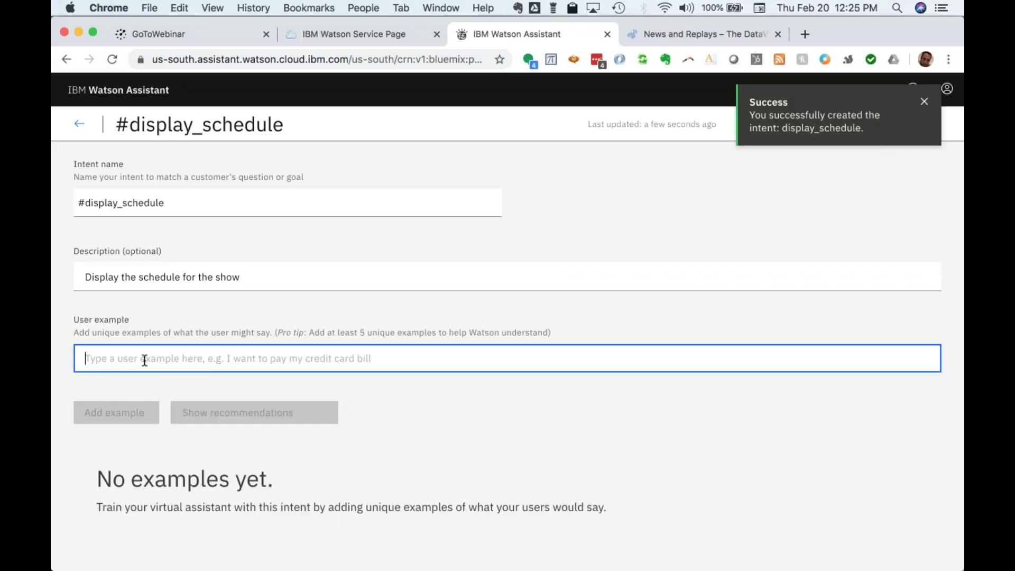
text(whens youre nex)
key(BackSpace)
key(BackSpace)
key(BackSpace)
key(BackSpace)
key(BackSpace)
text(next show)
key(Tab)
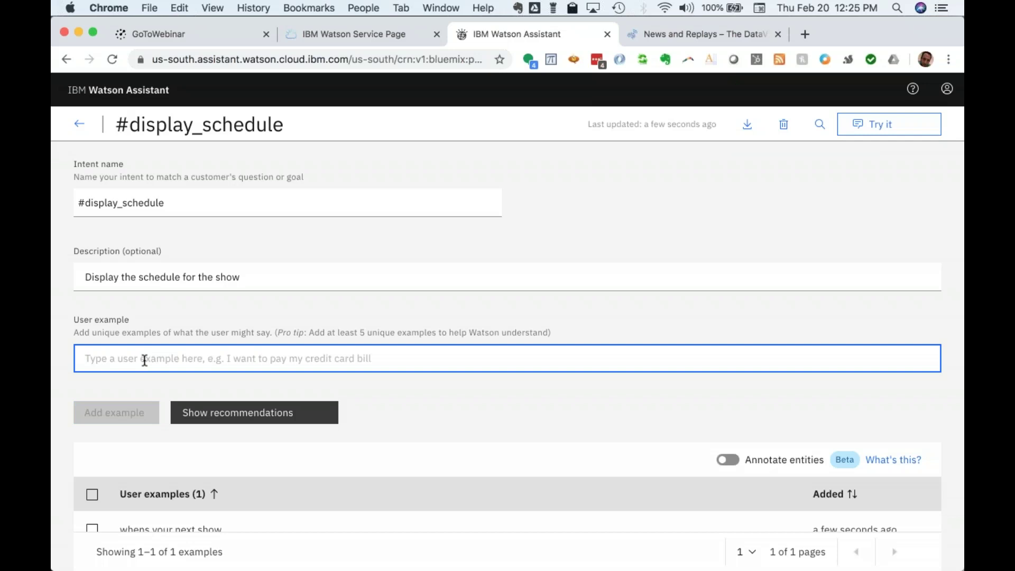
- Add the user examples "when does the show start?" and "Whats your monthly schedule?" to the #display_schedule intent
text(when do)
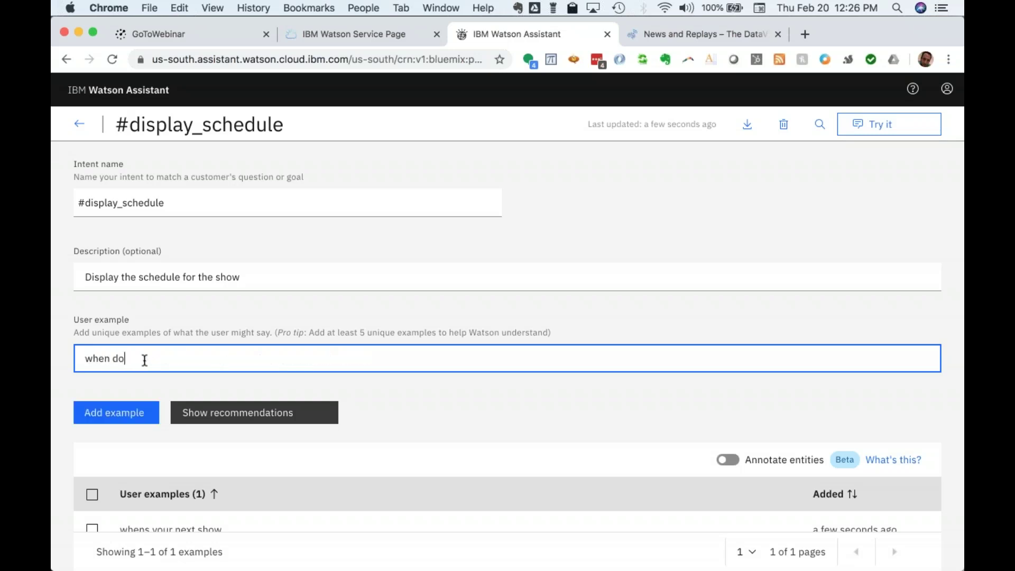
text(es the show start?)
key(Return)
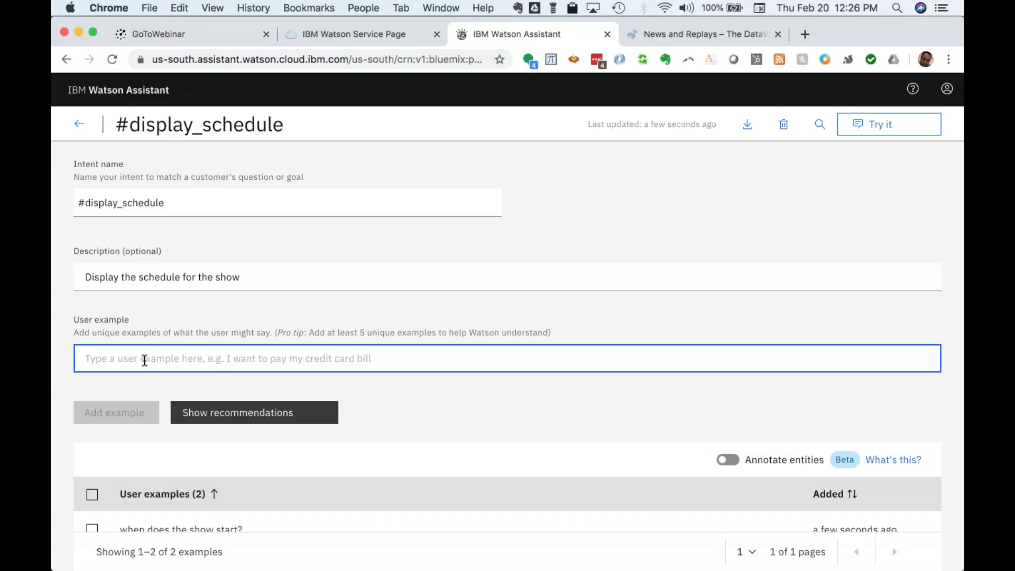
text(Whats your monthly schedule?)
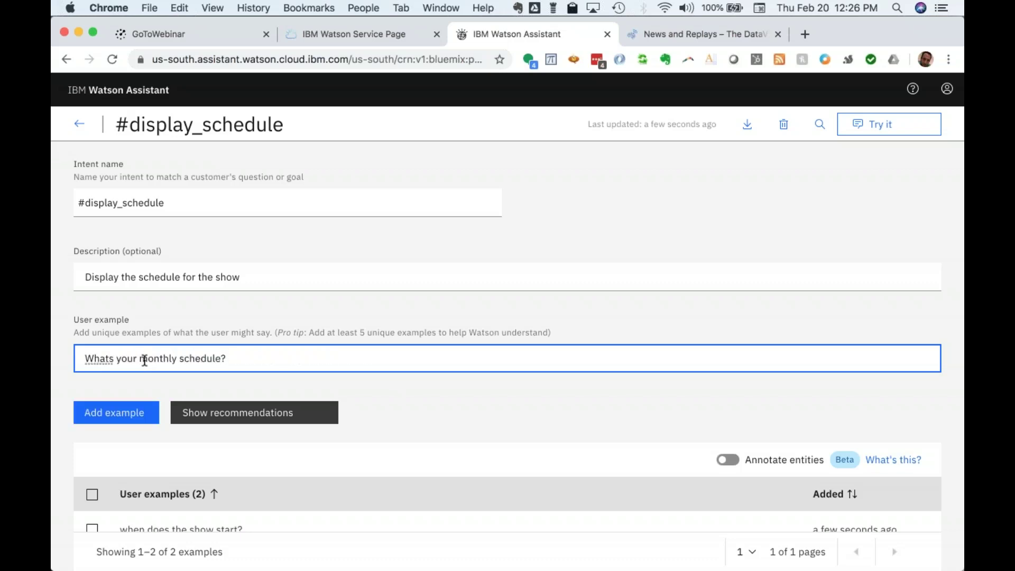
key(Return)
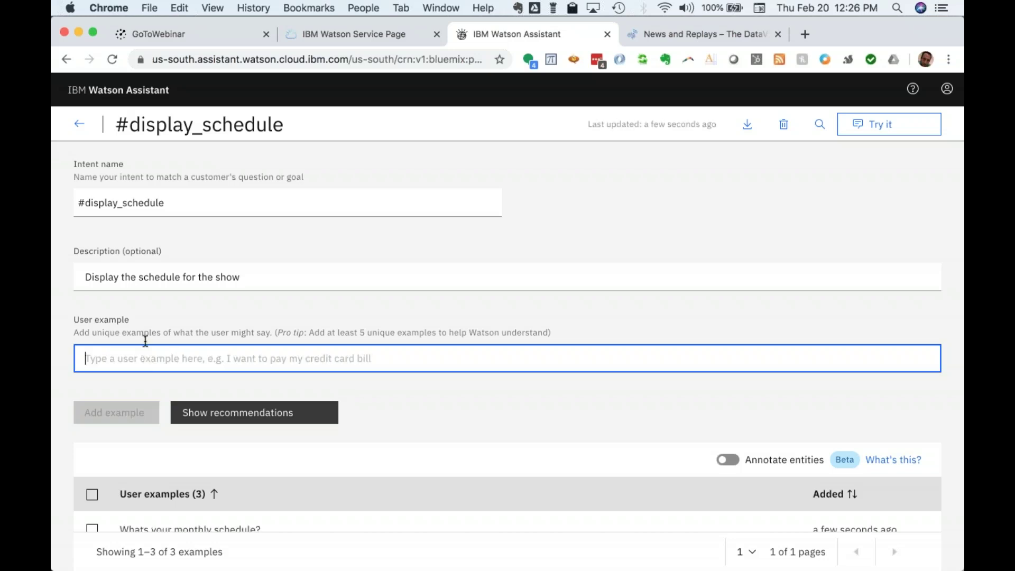
scroll(145, 340, down, 3)
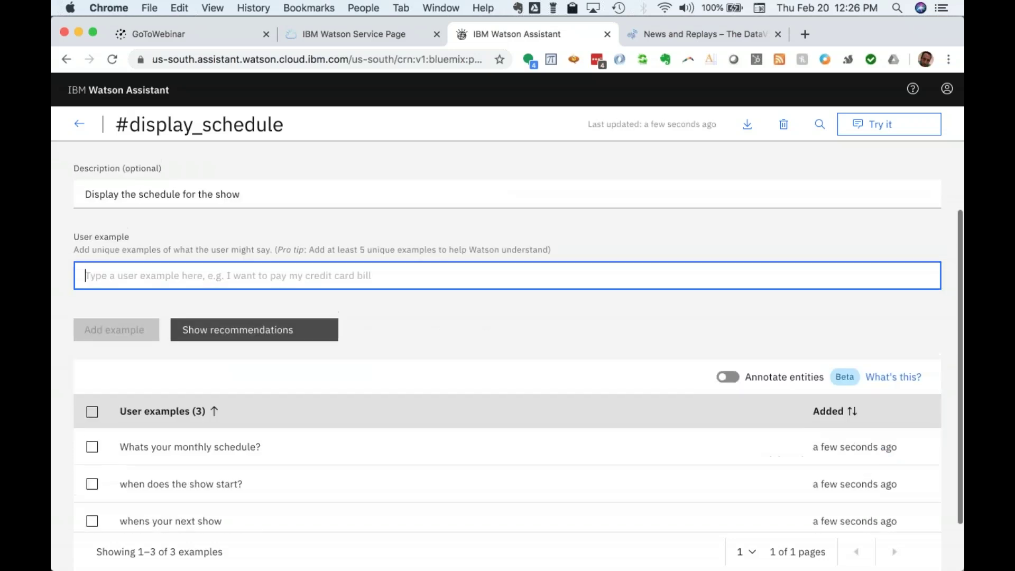
scroll(507, 344, up, 3)
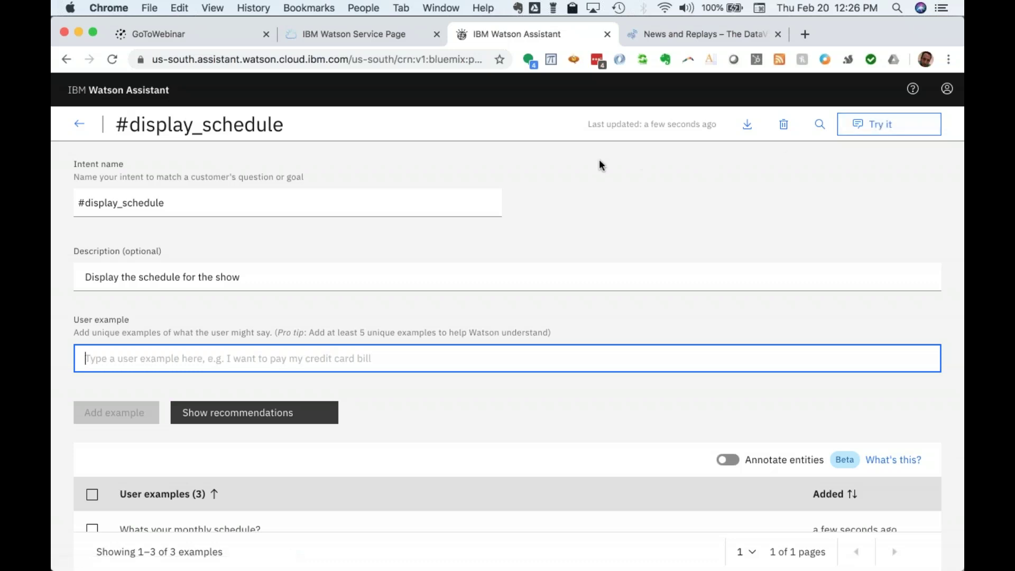
- Leave the intent and add a node named "Display Schedule" to the skill's dialog
click(80, 127)
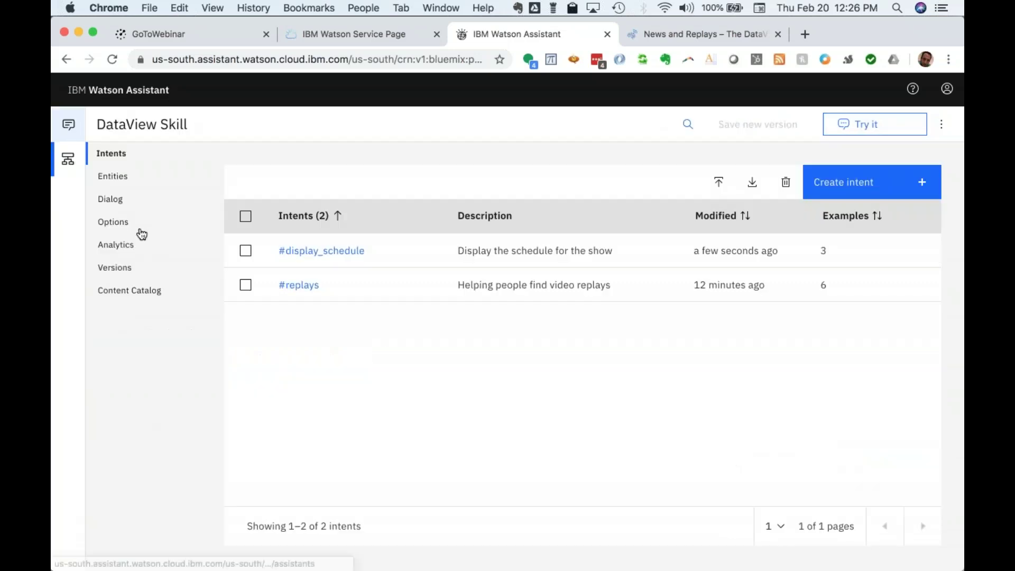
click(112, 201)
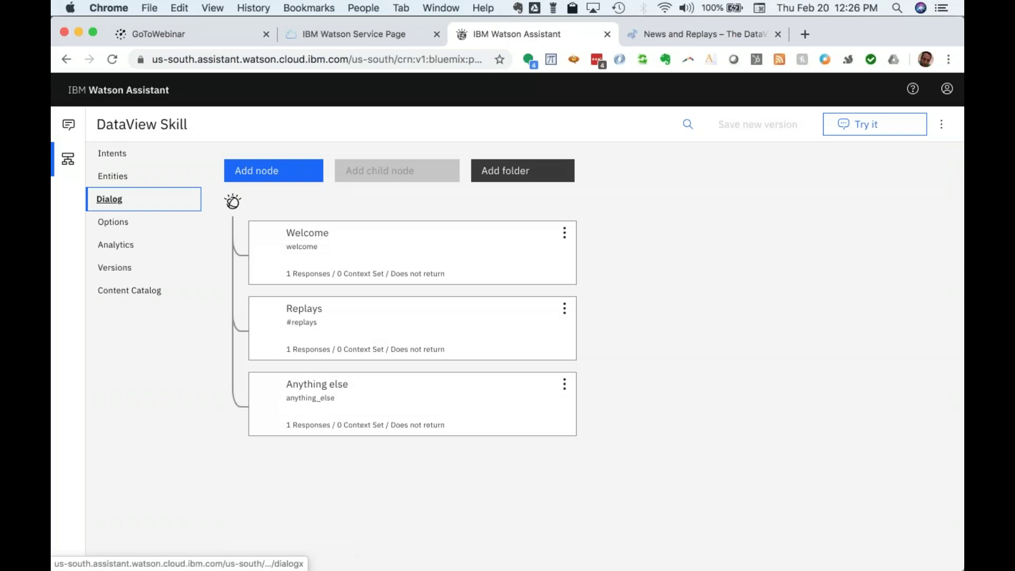
click(270, 171)
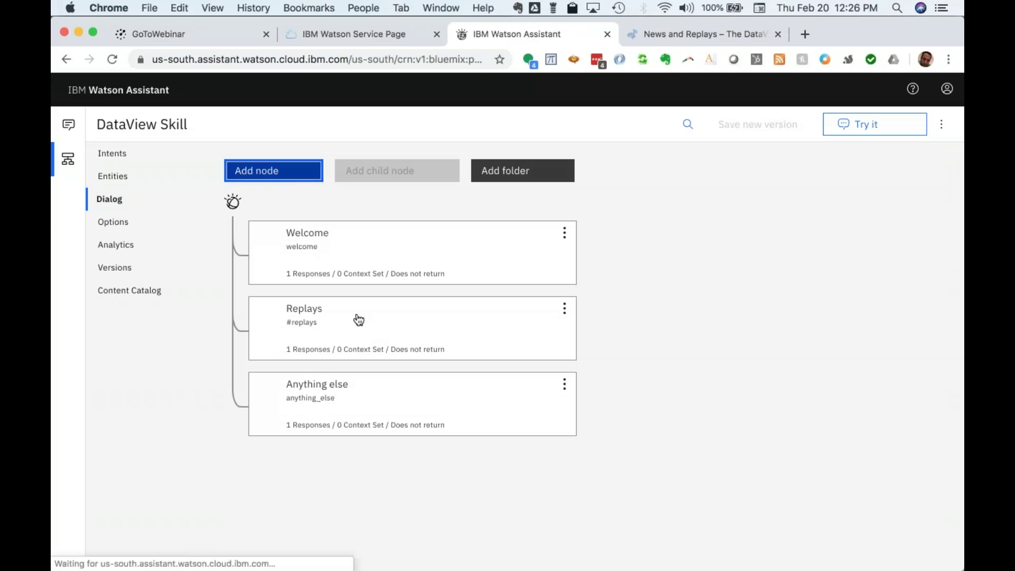
text(D)
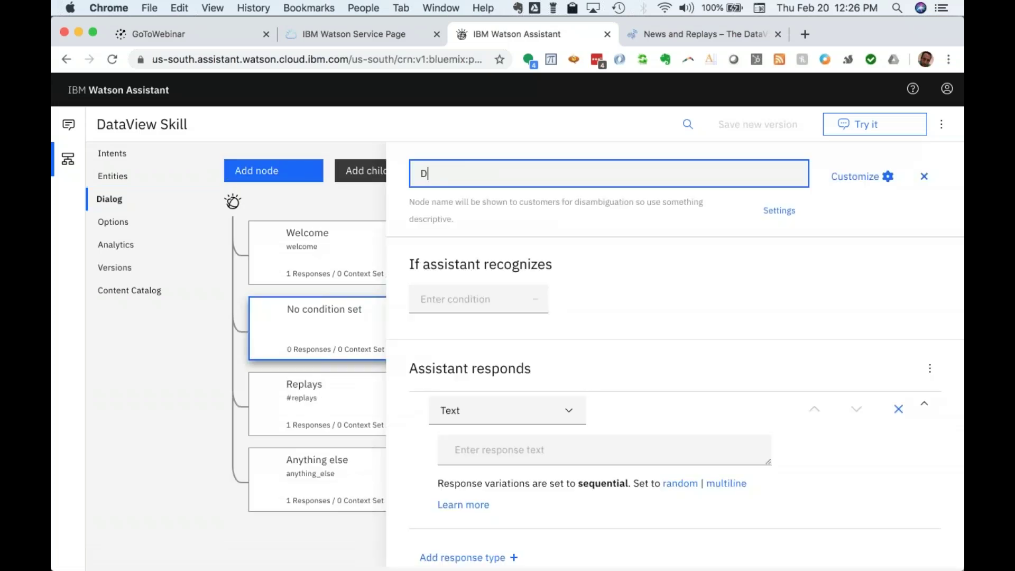
text(isplay Schedule)
- Set the Display Schedule node's recognition condition to the #display_schedule intent
click(487, 299)
text(#)
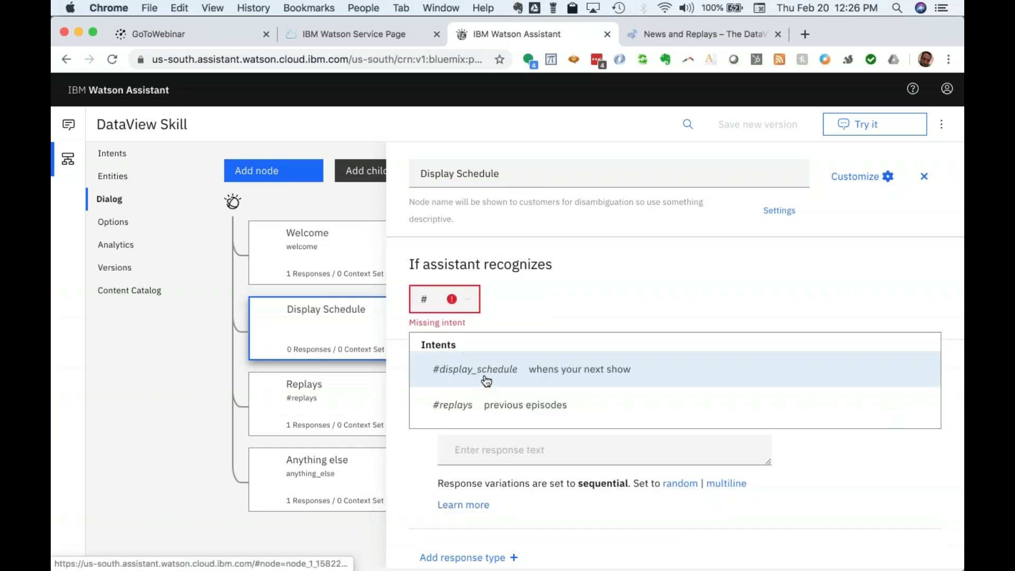
click(485, 377)
scroll(497, 425, down, 2)
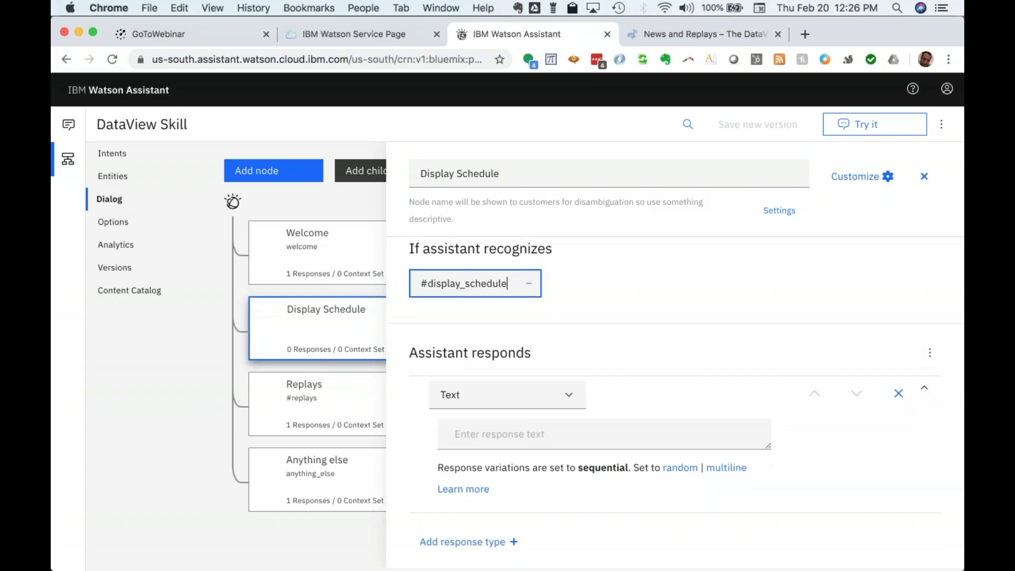
scroll(676, 344, up, 2)
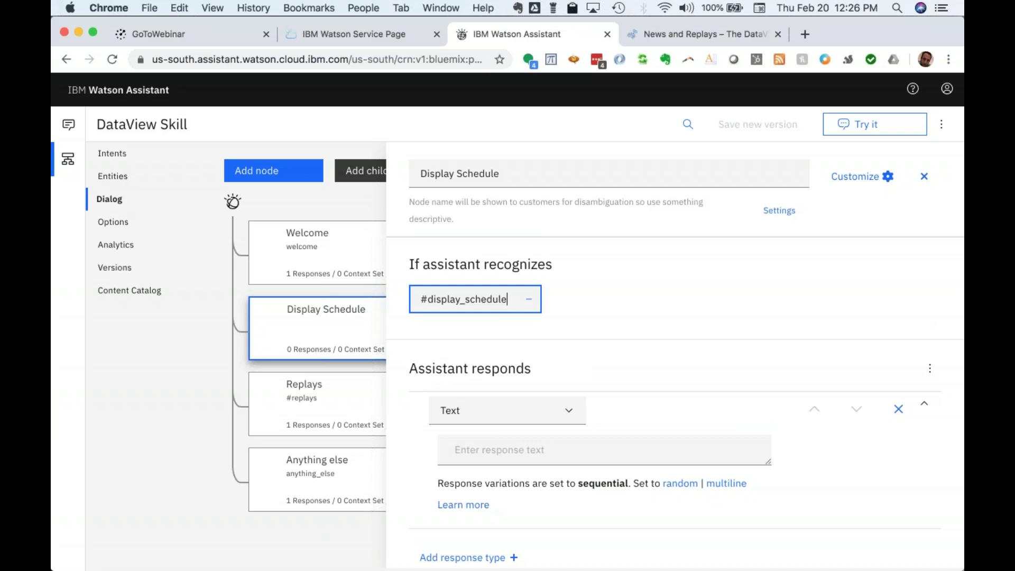
key(Return)
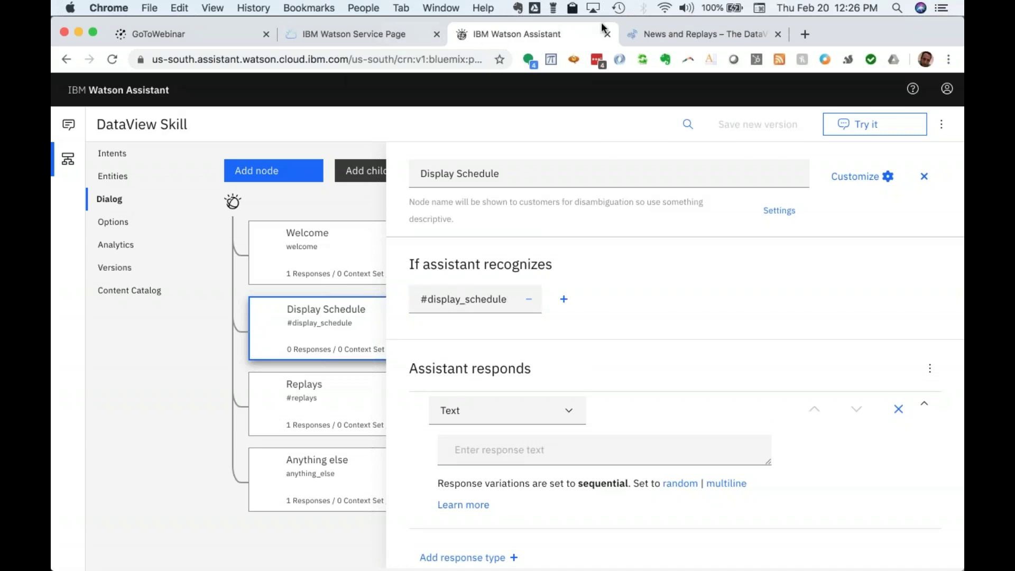
- Open the DataView Show site's home page, copy its web address and return to Watson Assistant
click(669, 31)
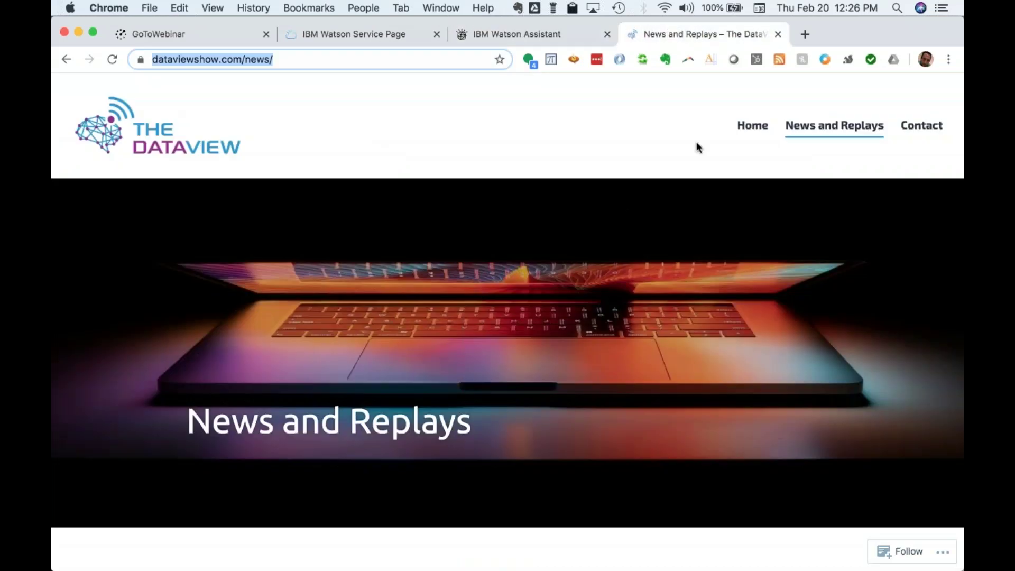
click(737, 138)
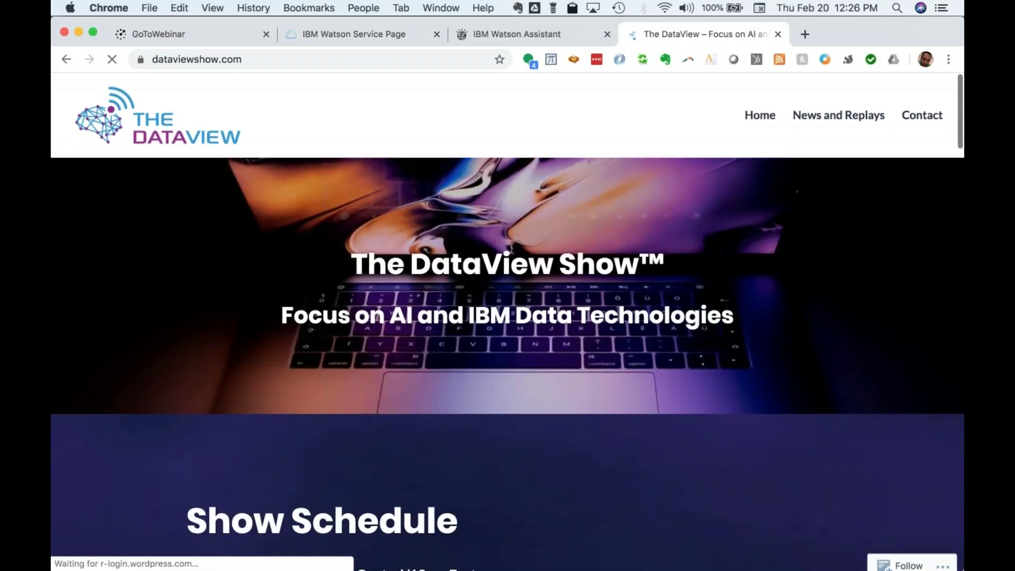
click(277, 60)
key(super+c)
click(468, 34)
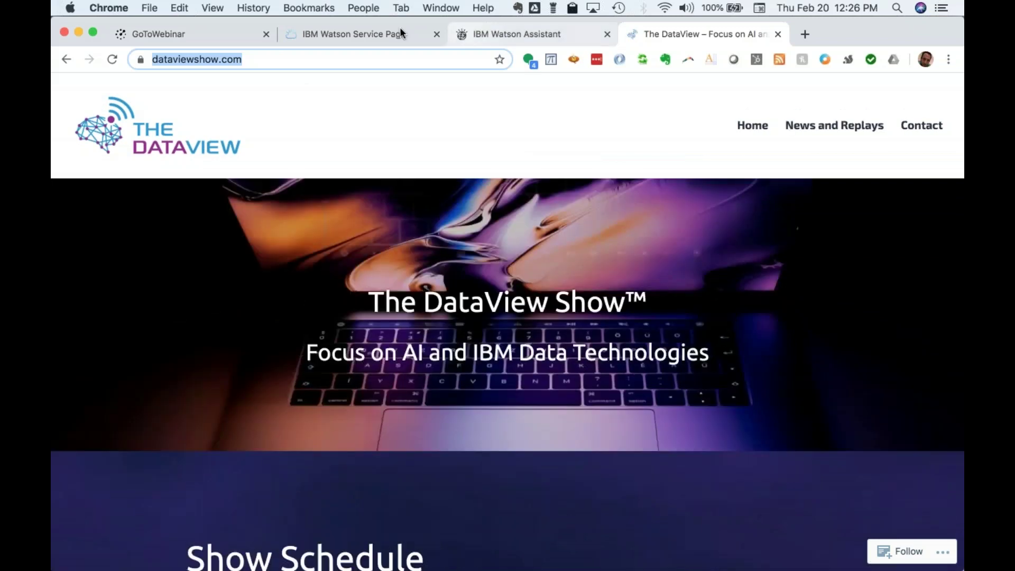
click(535, 450)
text(Scho)
key(BackSpace)
key(BackSpace)
text(roll)
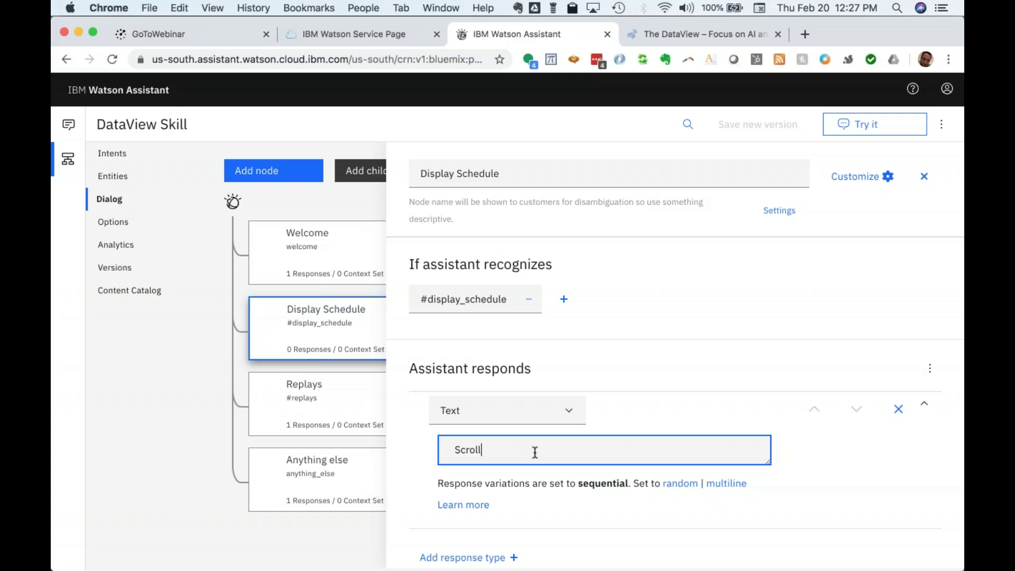
text( down on our homepage for the a)
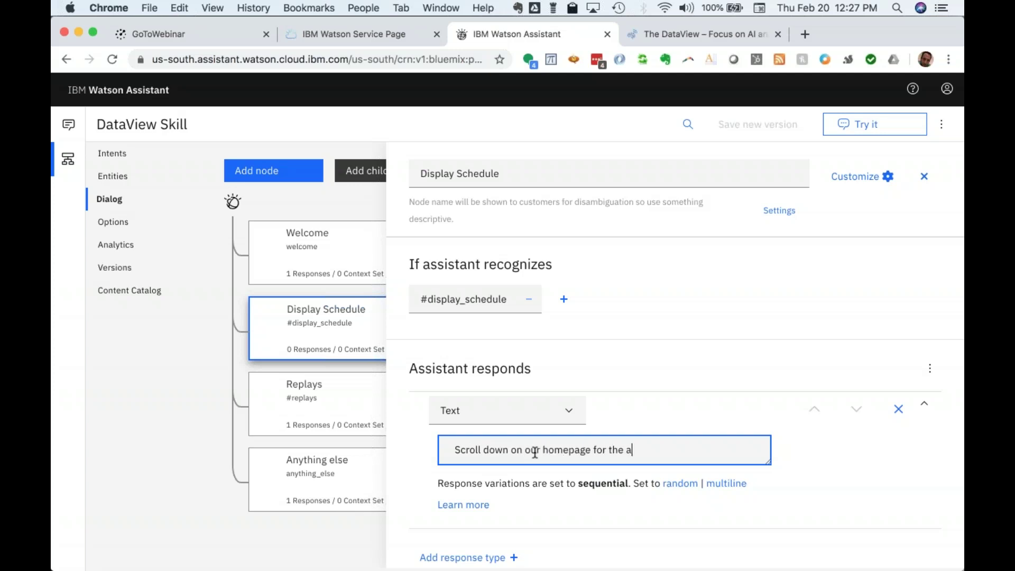
key(BackSpace)
text(latest scheu)
key(BackSpace)
text(dule:)
key(super+v)
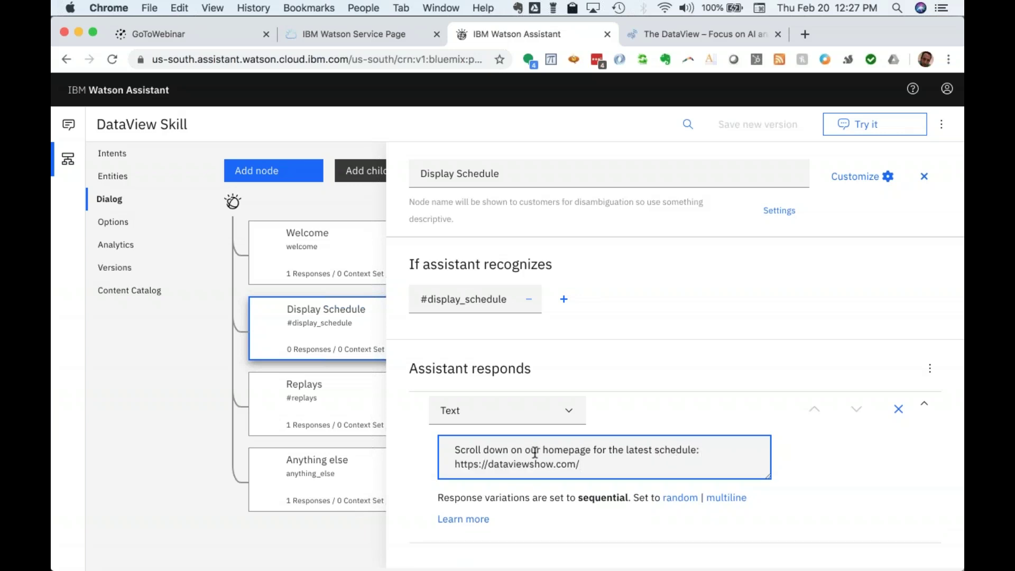
click(415, 468)
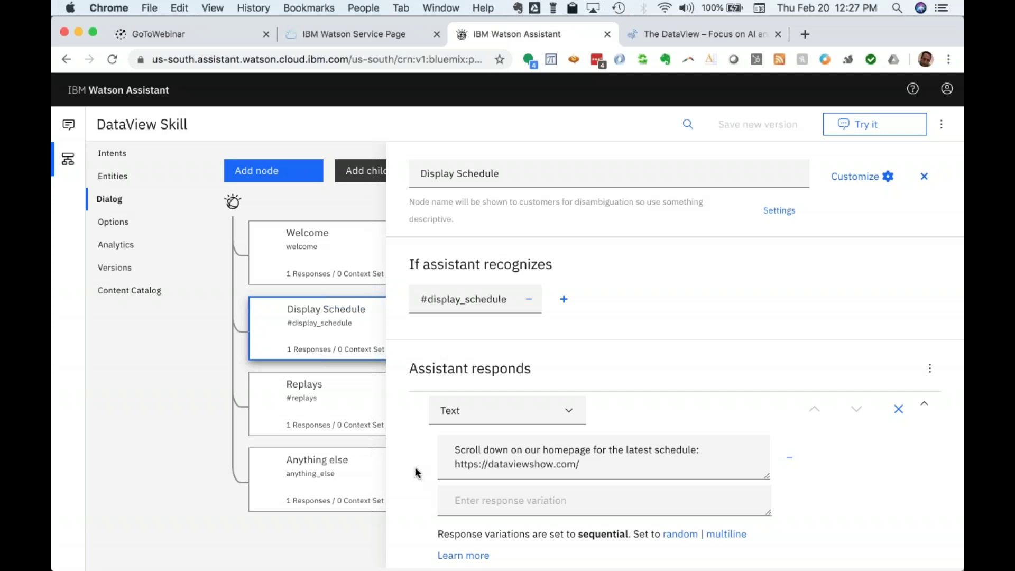
scroll(415, 468, down, 5)
scroll(414, 467, up, 5)
- Open the skill's entities and examine the list of prebuilt system entities
click(113, 177)
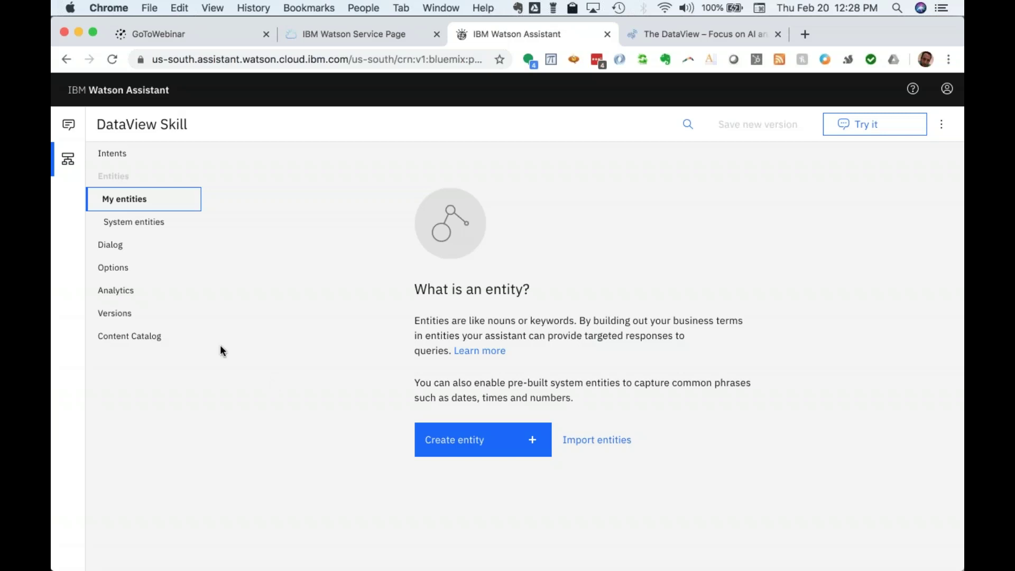
click(134, 222)
click(134, 222)
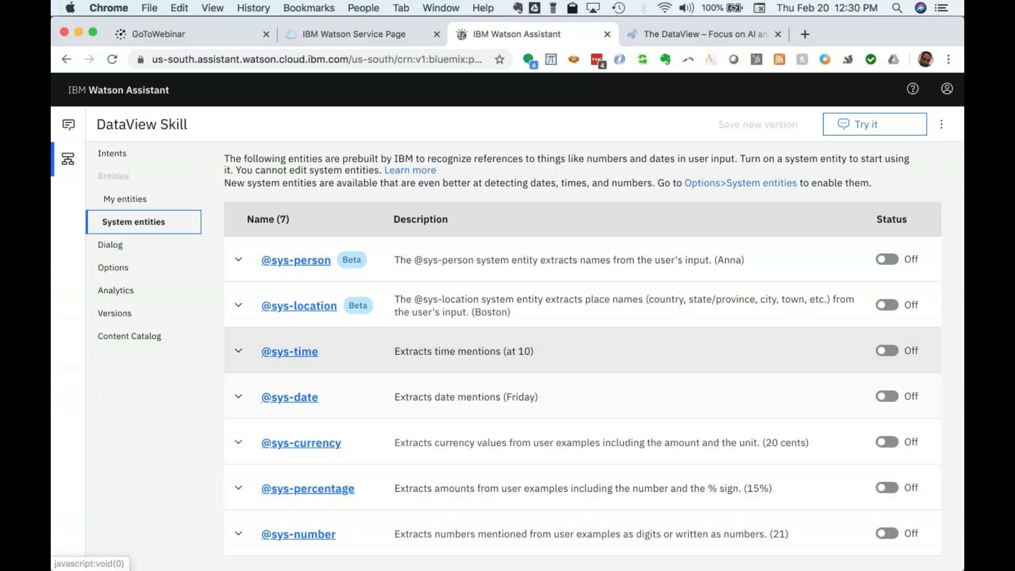
scroll(199, 294, up, 2)
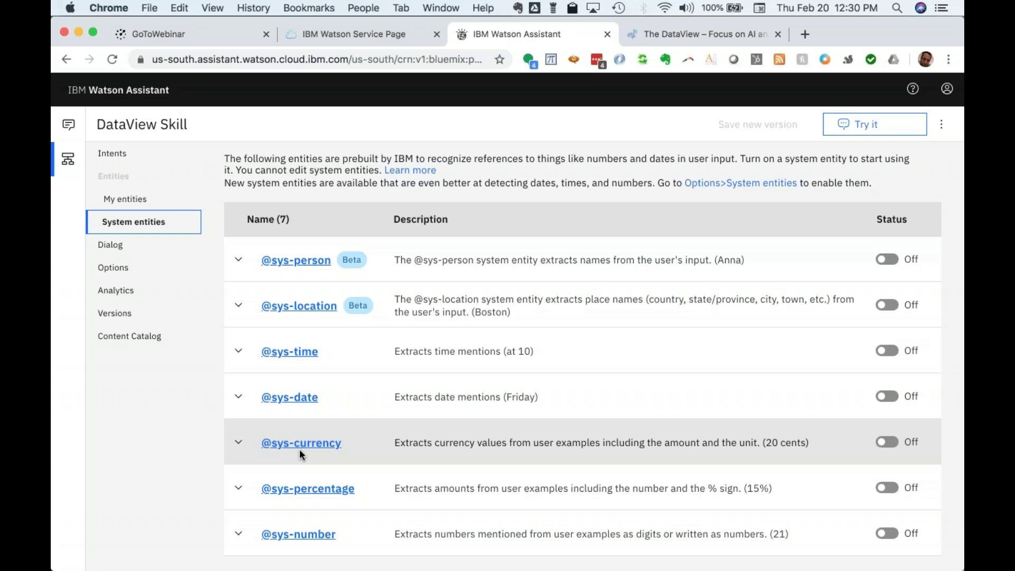
- Add a new dialog node directly below Welcome and start an entity-based recognition condition for it
click(111, 247)
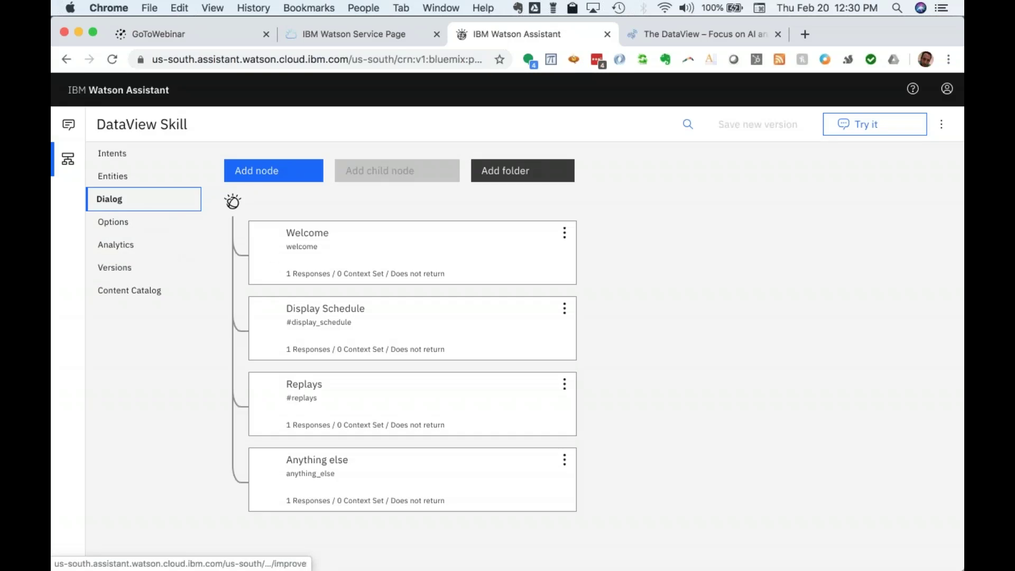
click(244, 172)
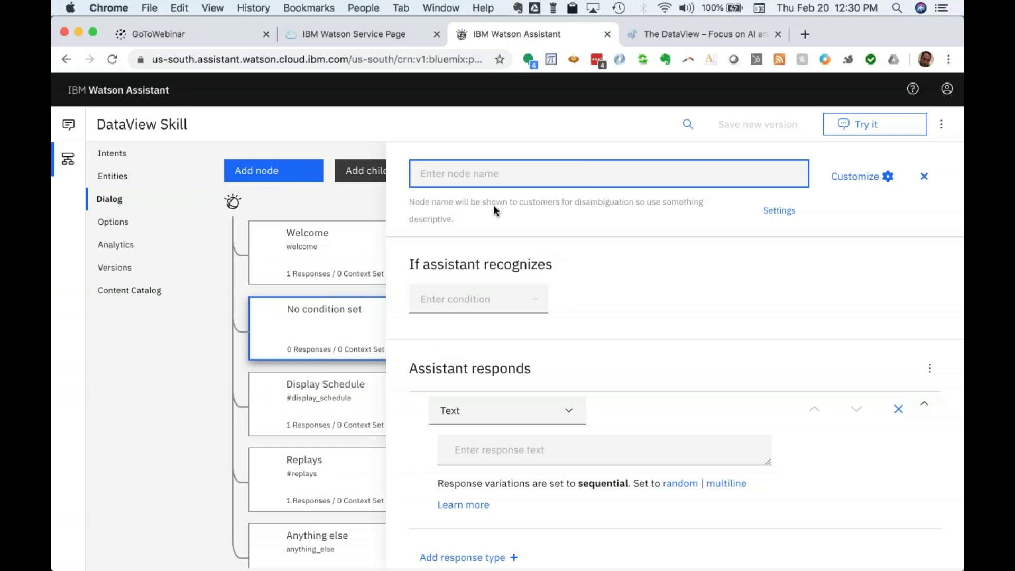
click(476, 299)
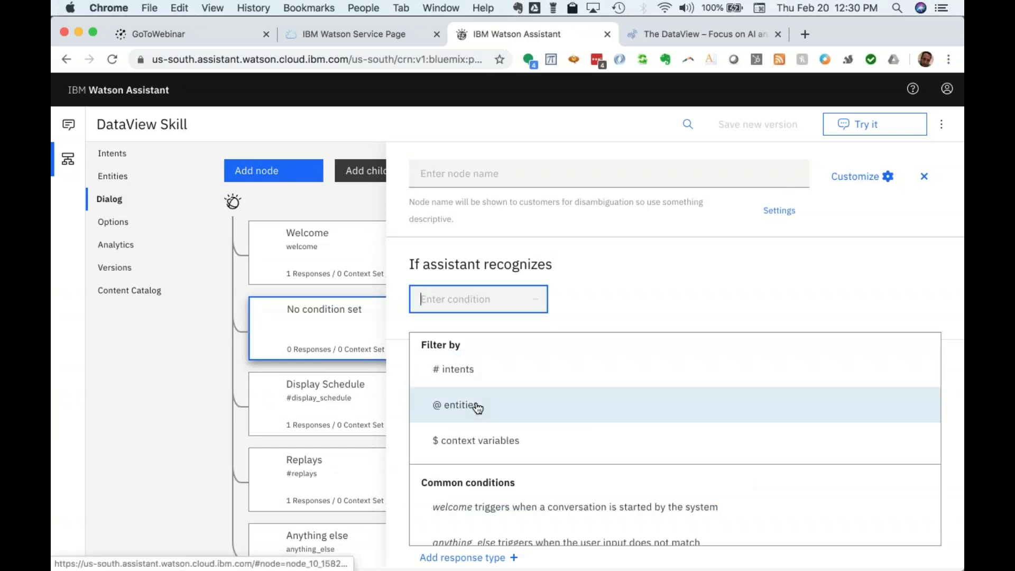
click(458, 404)
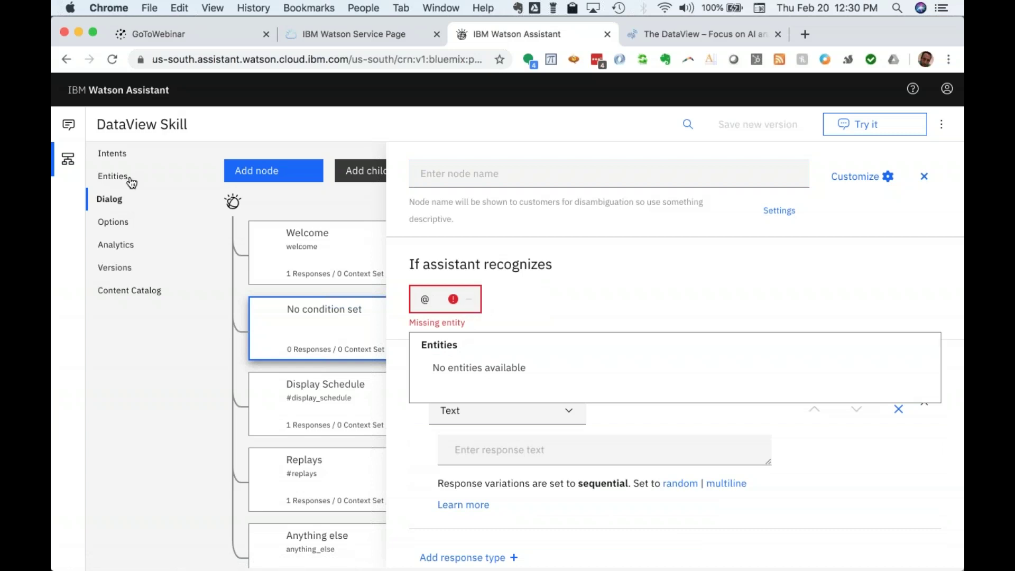
click(131, 181)
click(155, 223)
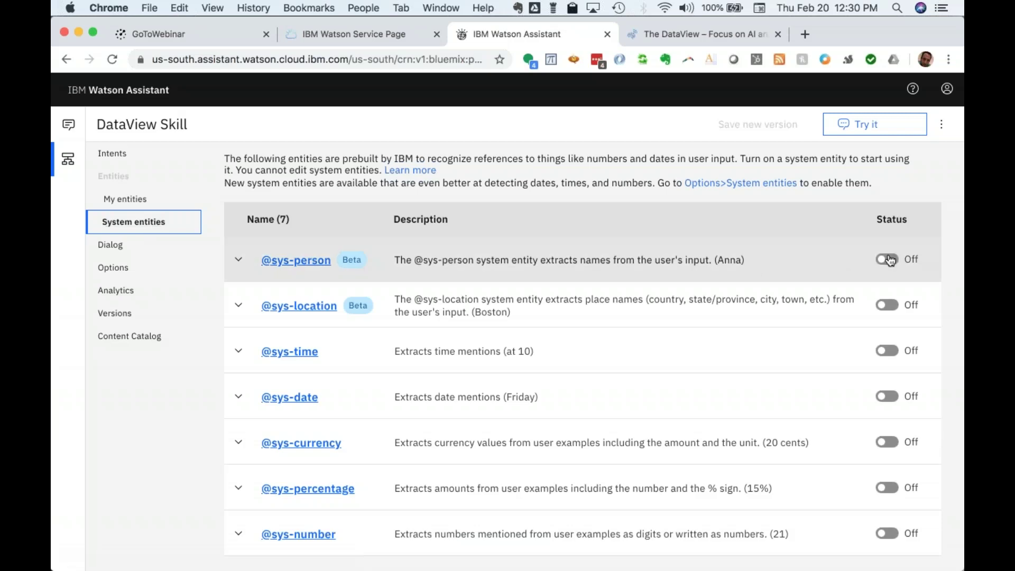
click(891, 260)
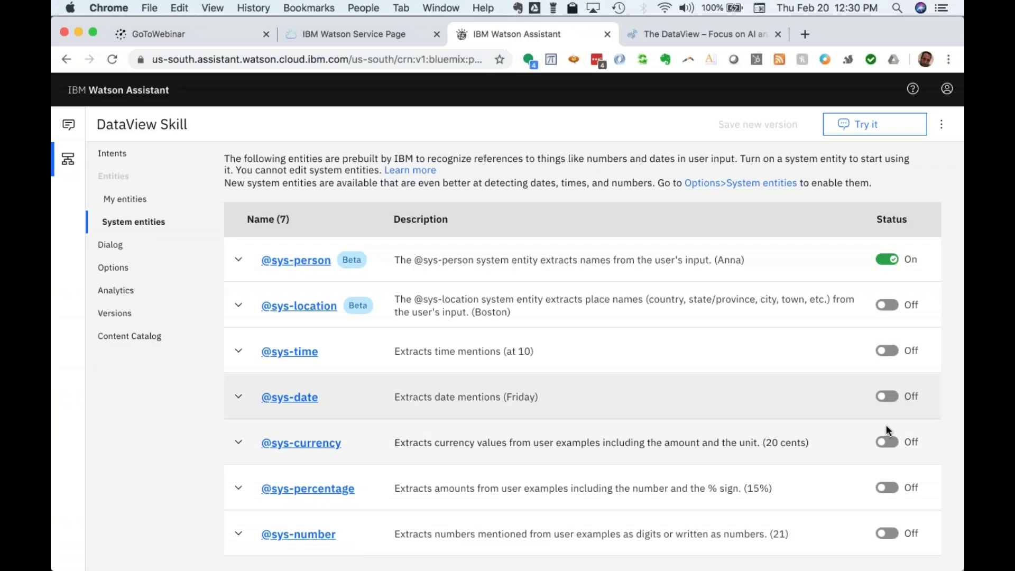
scroll(886, 425, down, 1)
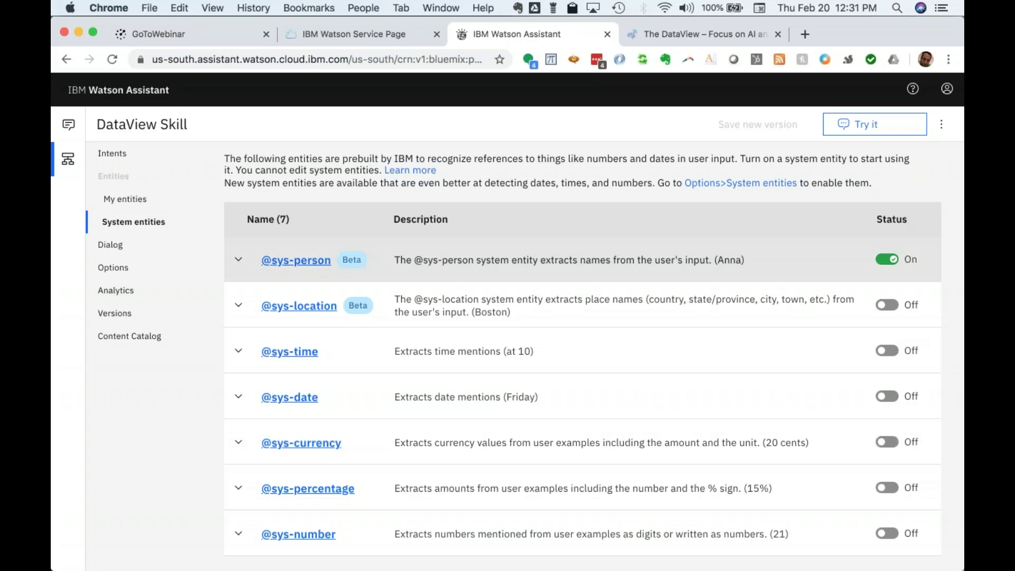
click(106, 249)
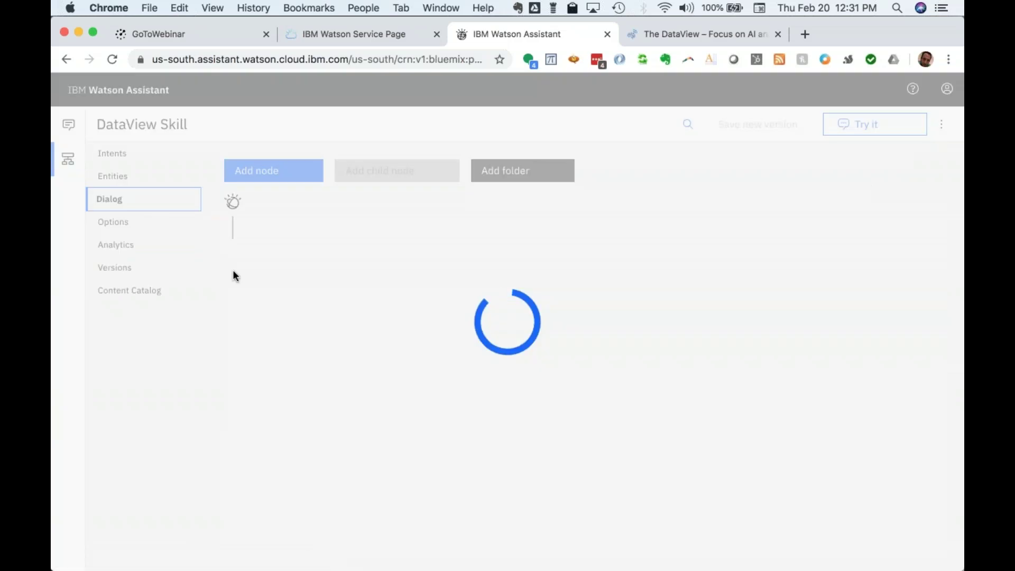
click(458, 304)
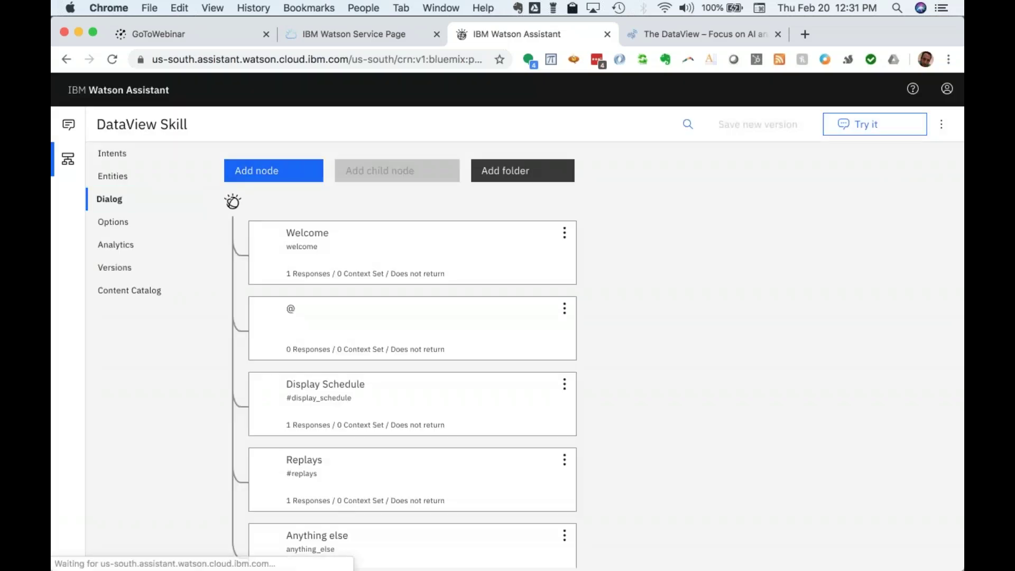
click(469, 300)
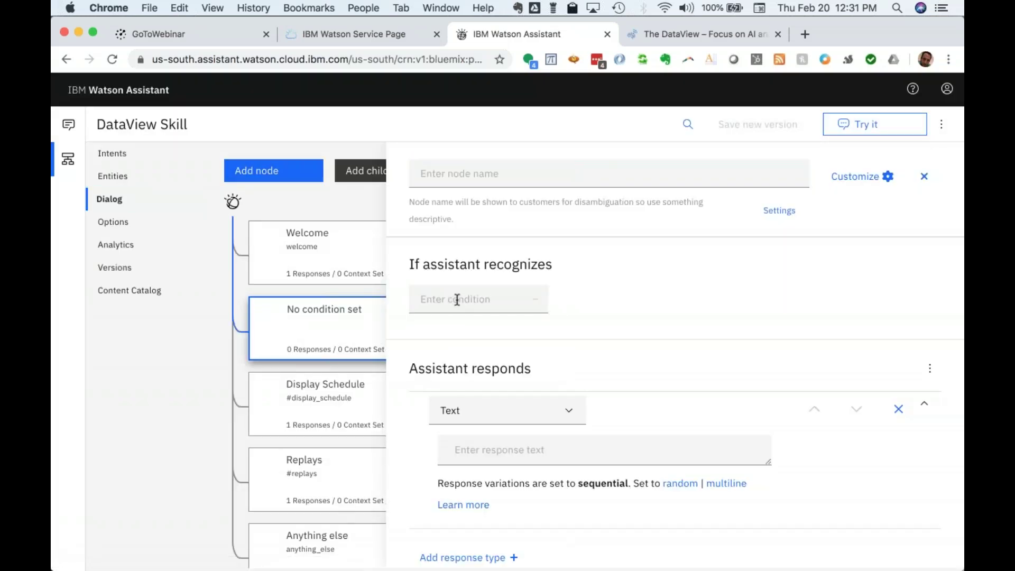
click(534, 306)
click(463, 409)
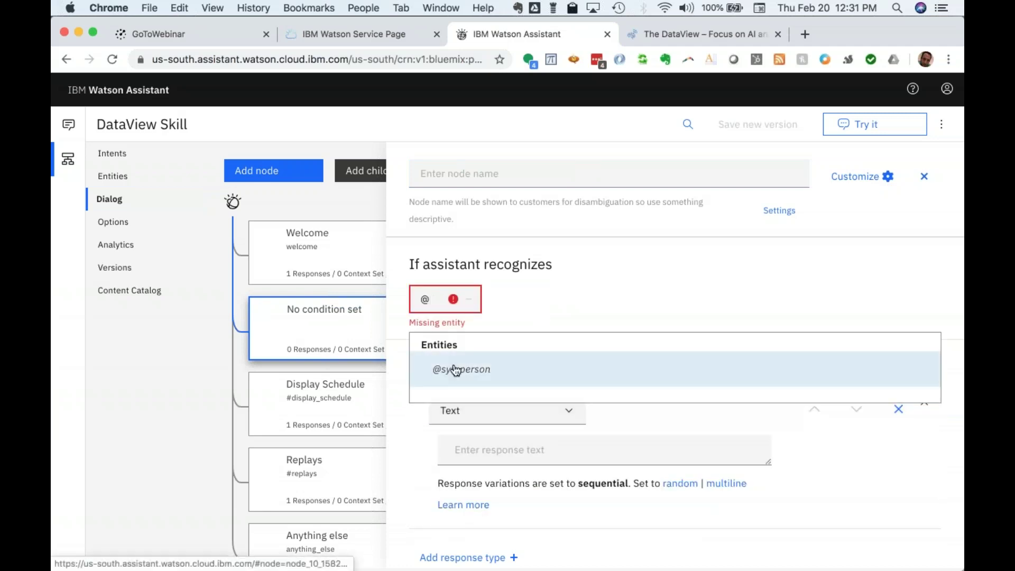
click(457, 370)
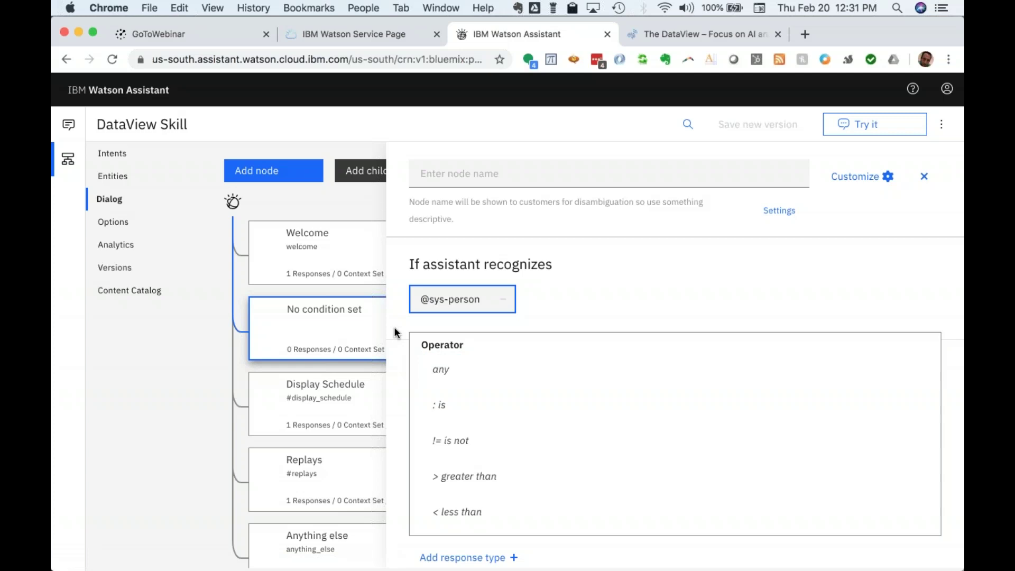
scroll(510, 430, down, 2)
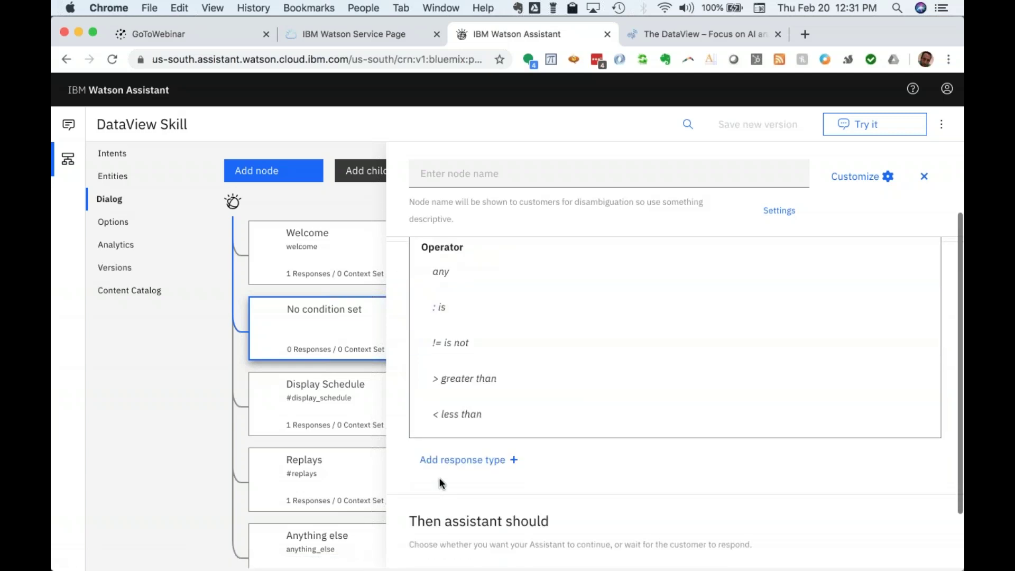
scroll(439, 478, up, 1)
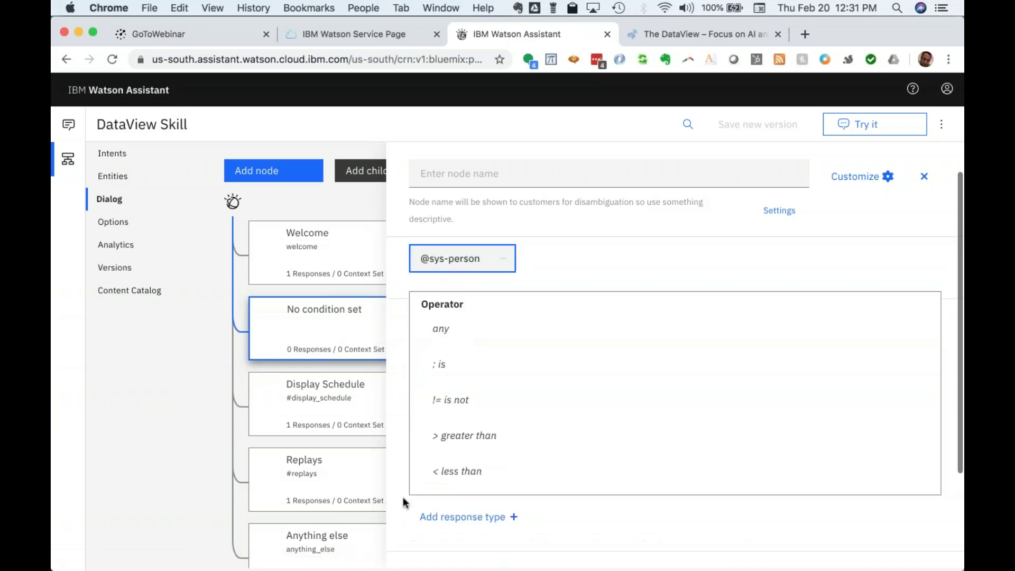
click(398, 532)
click(470, 451)
text(Hi there )
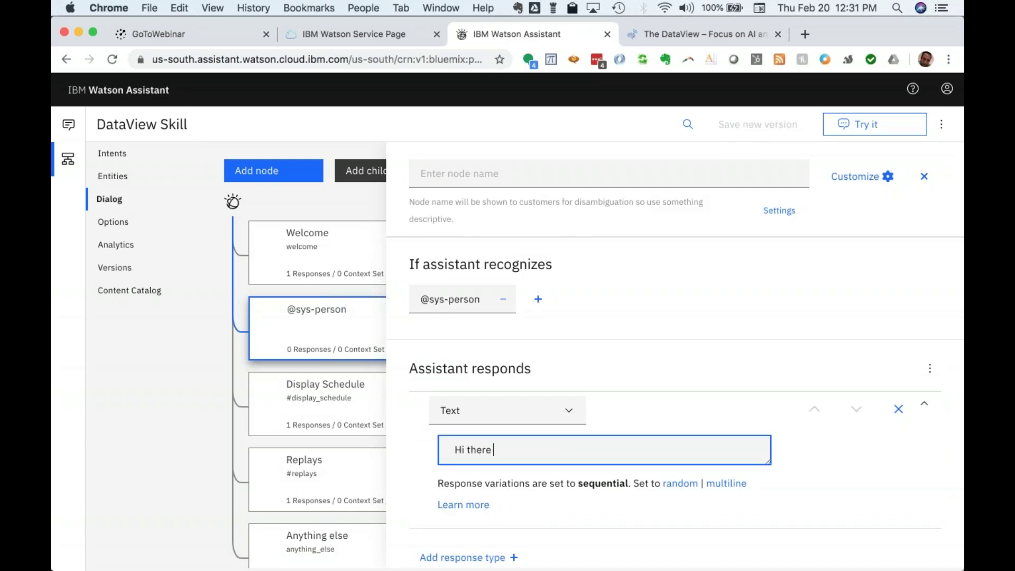
text(@sys-person)
- Name the node "Personally Greet the User" and close its editor
click(460, 176)
text(Personal)
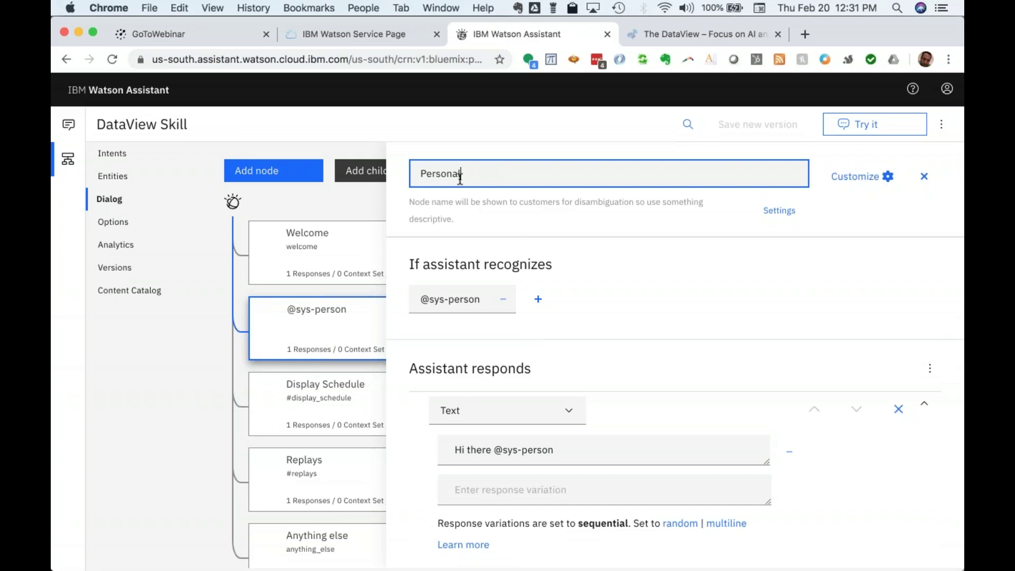
text(ly Greet the User)
click(349, 206)
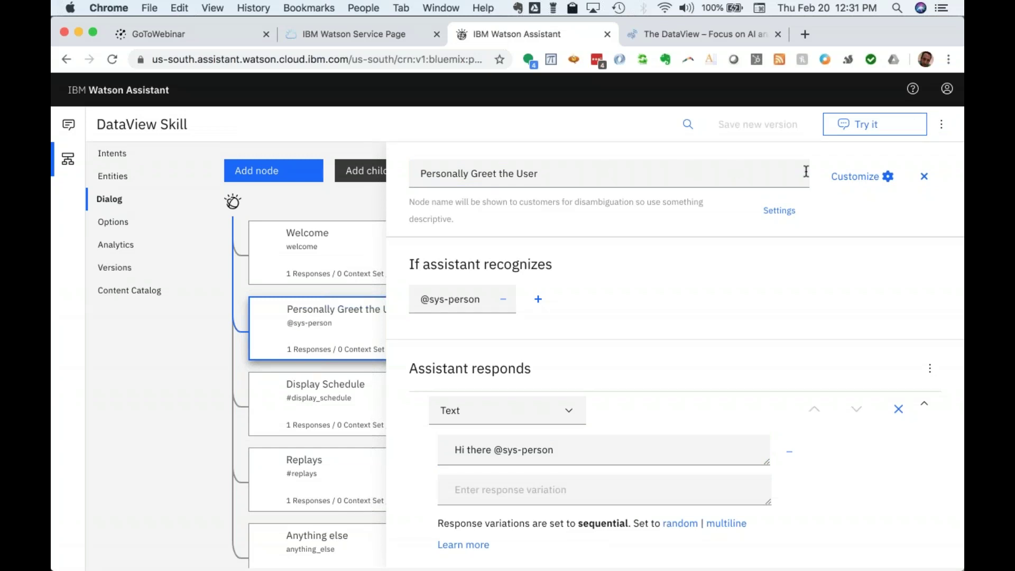
click(930, 179)
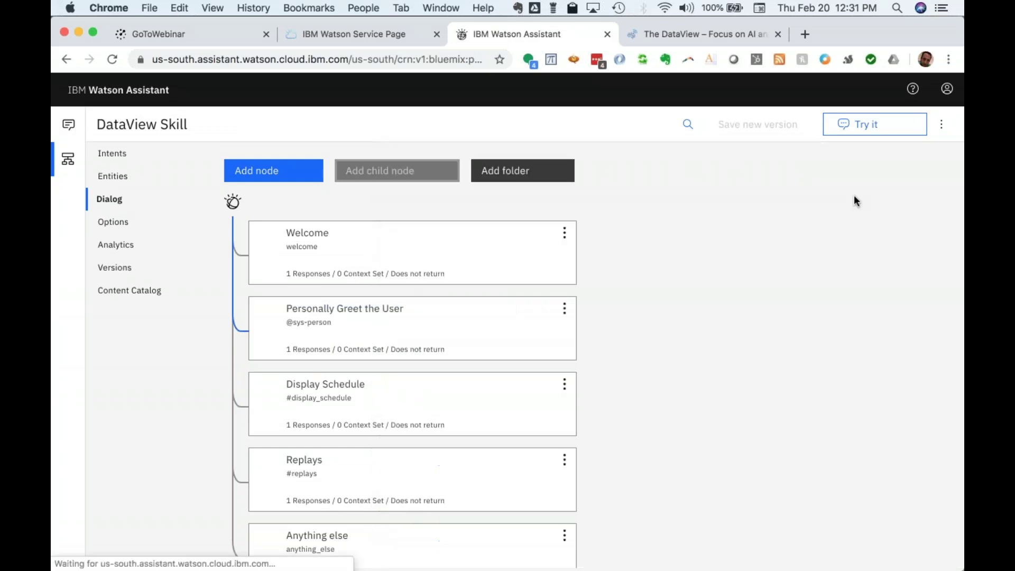
- Change the Welcome node's text response to "Hello. What's your name?"
click(364, 252)
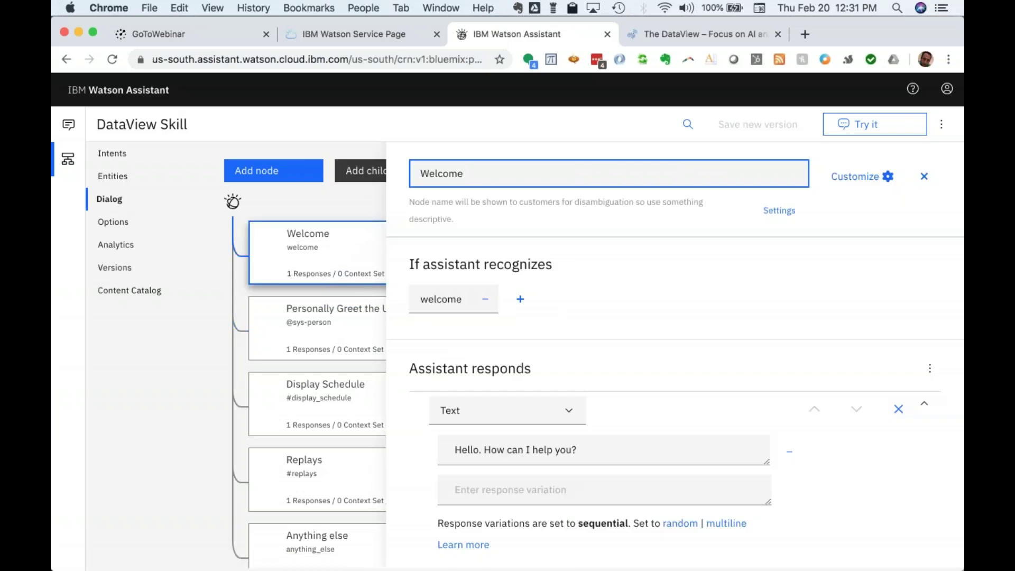
click(635, 450)
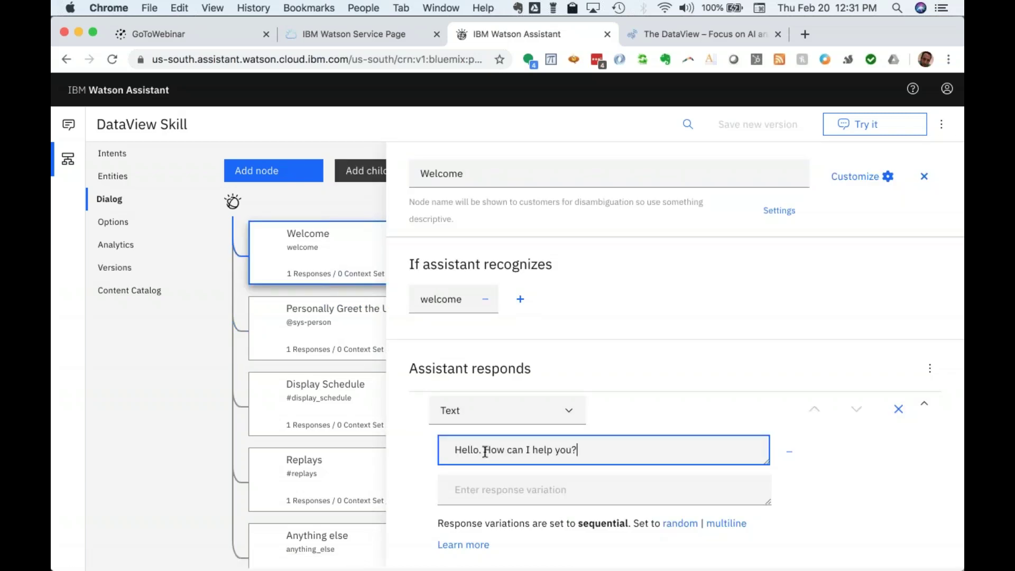
drag(484, 451, 670, 450)
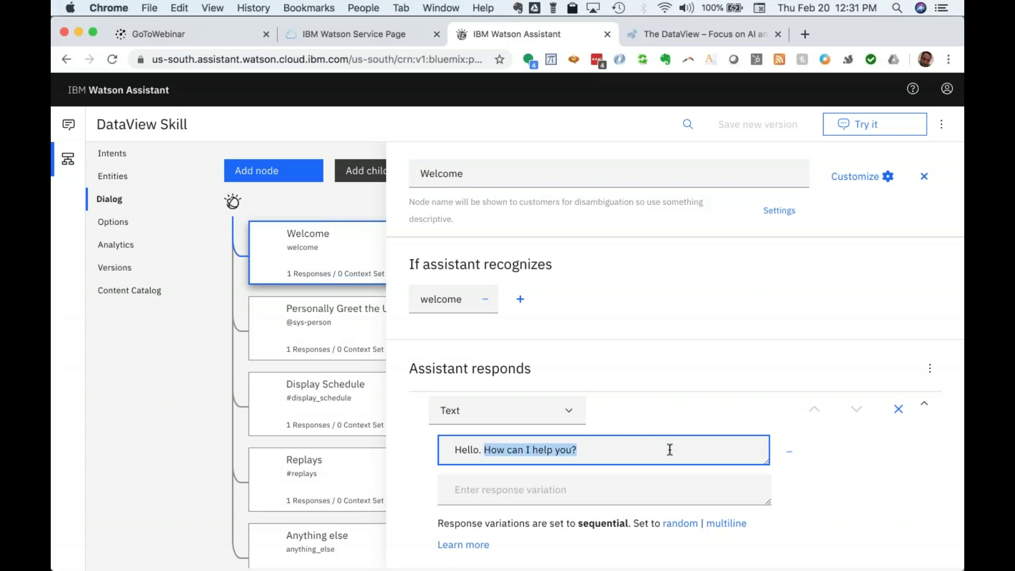
text(What's your)
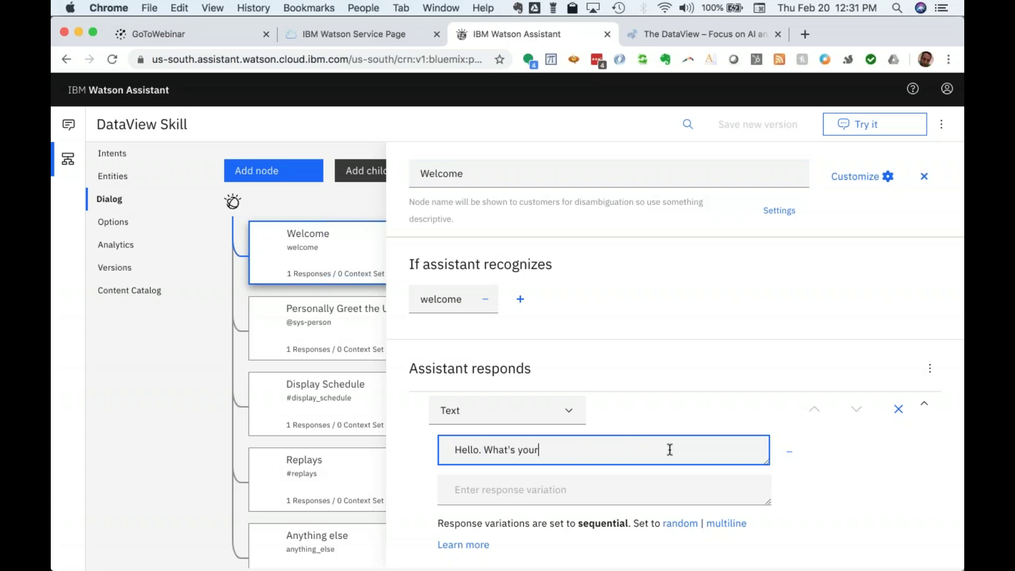
text( name?)
click(228, 339)
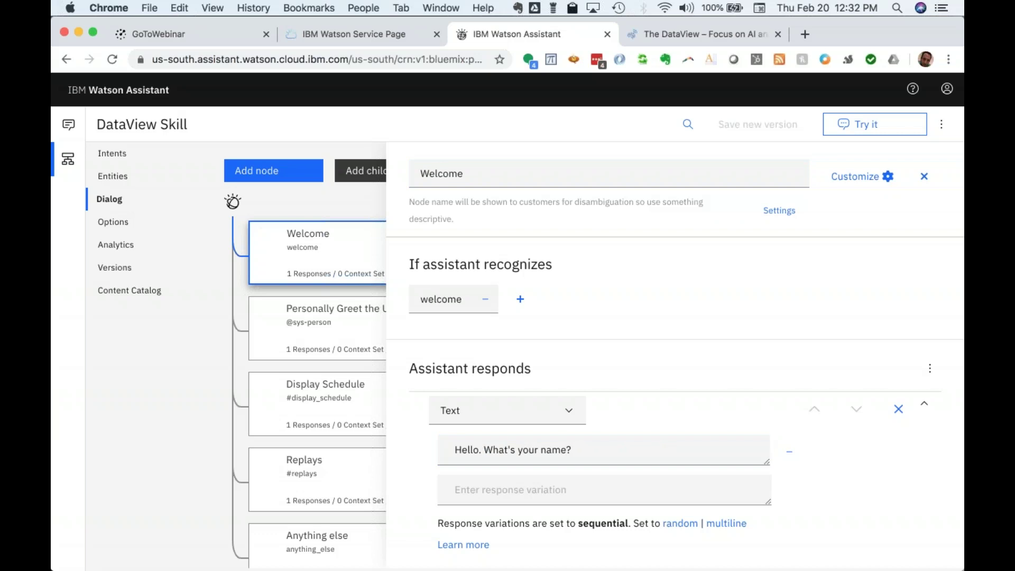
click(304, 328)
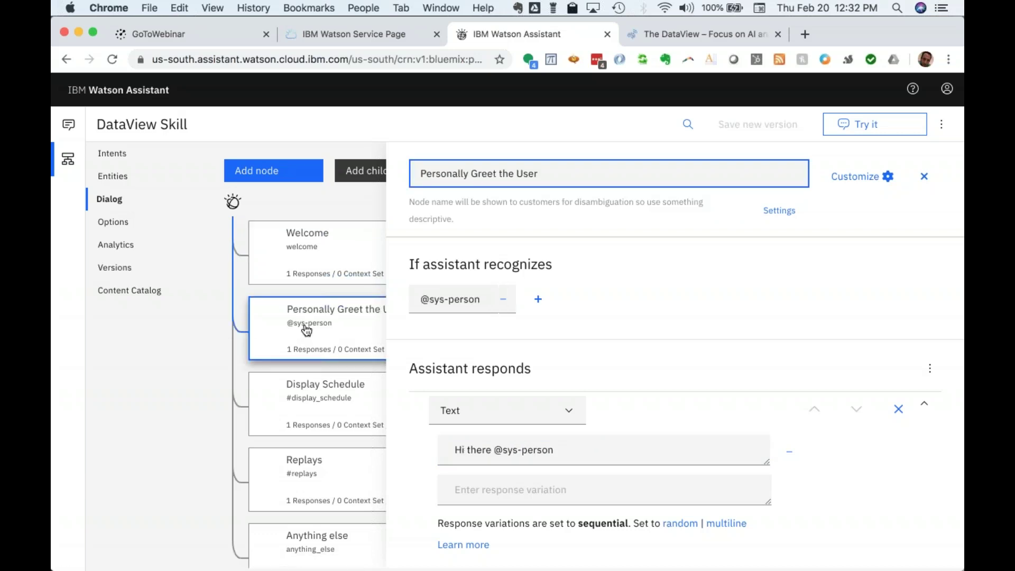
click(593, 455)
text(, h)
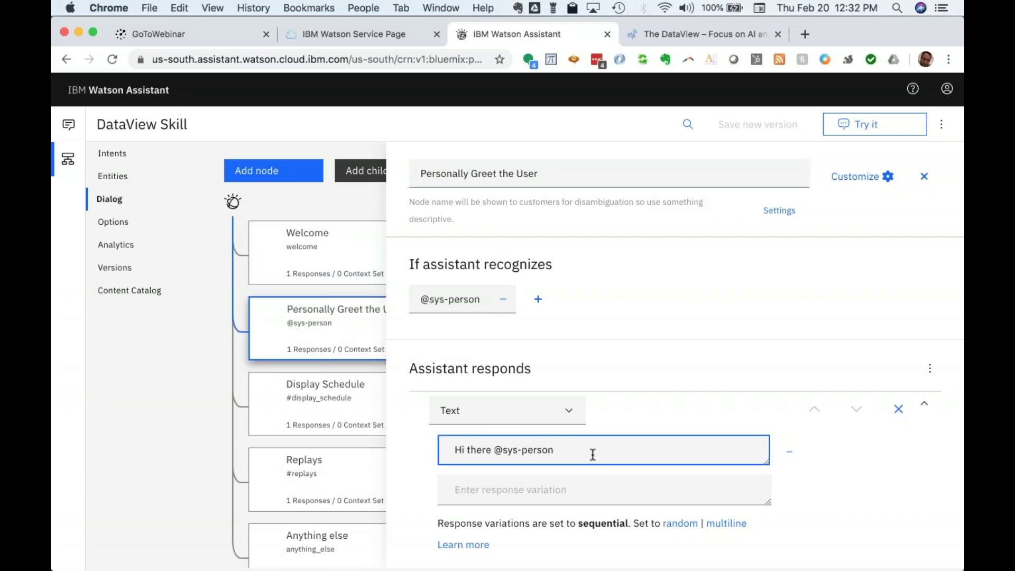
text(ow can I help you?)
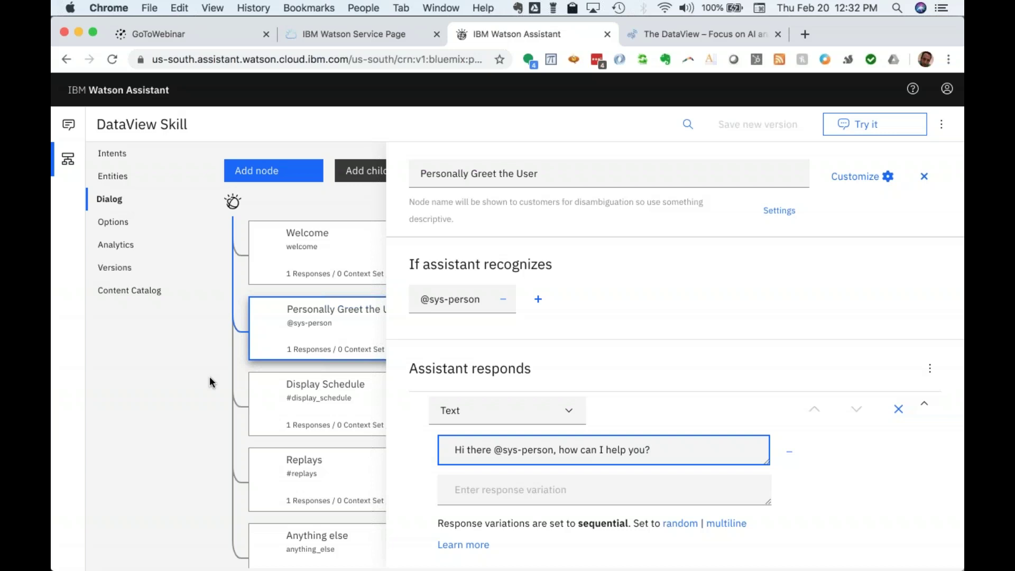
click(210, 382)
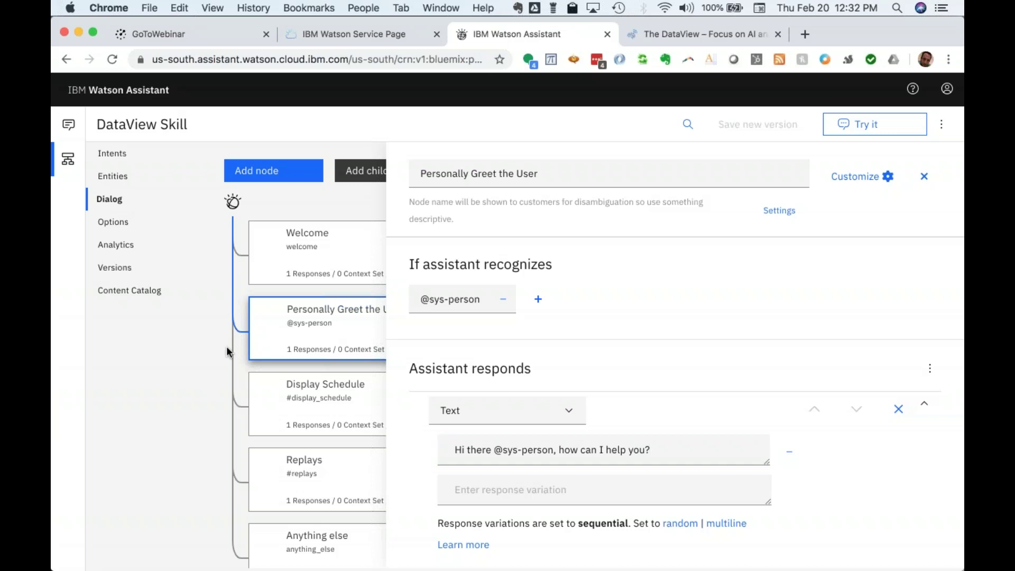
click(930, 183)
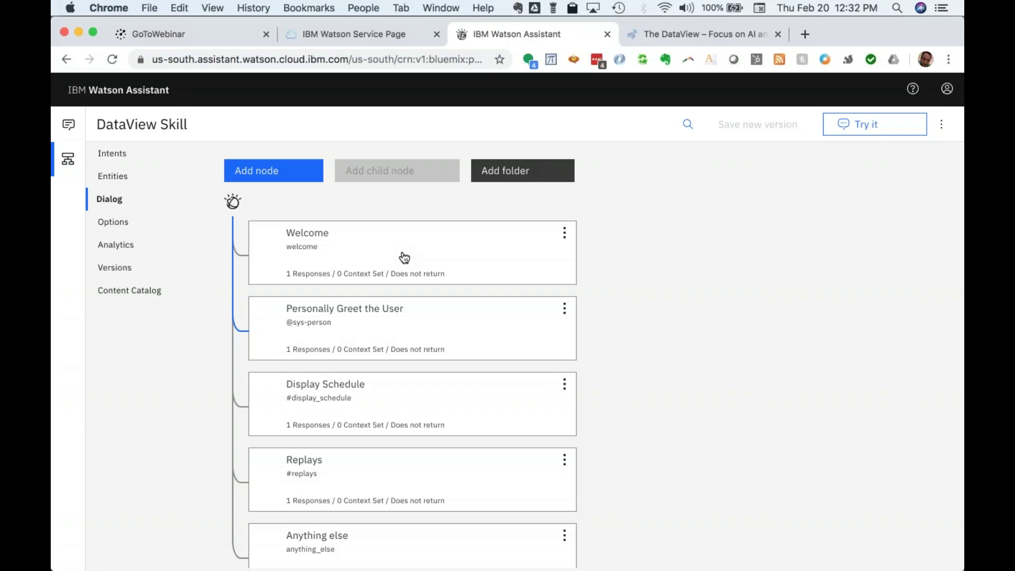
- Test the assistant in the try-out chat by answering with a first name and asking "whats the schedule?"
click(867, 125)
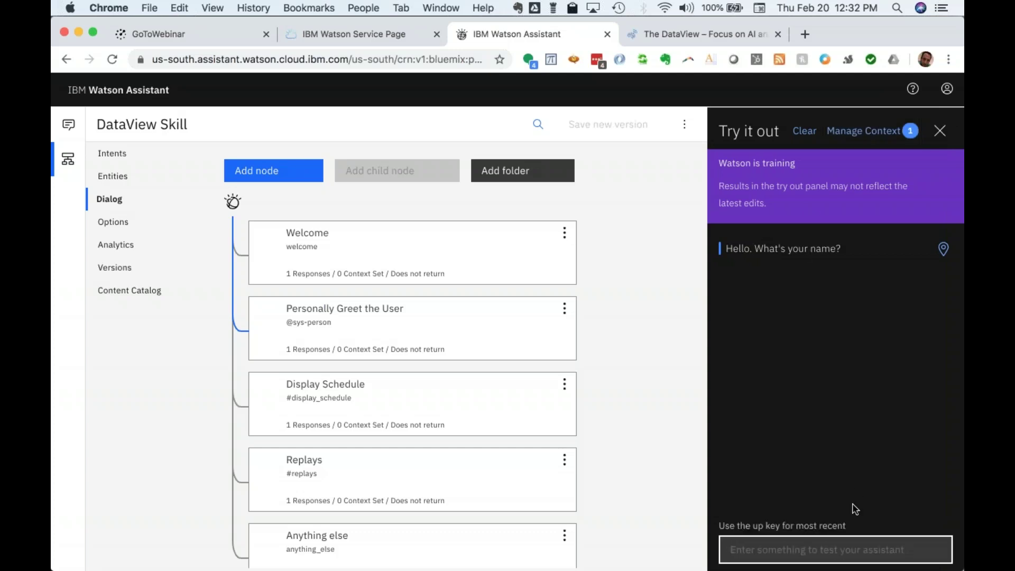
text(Simon)
key(Return)
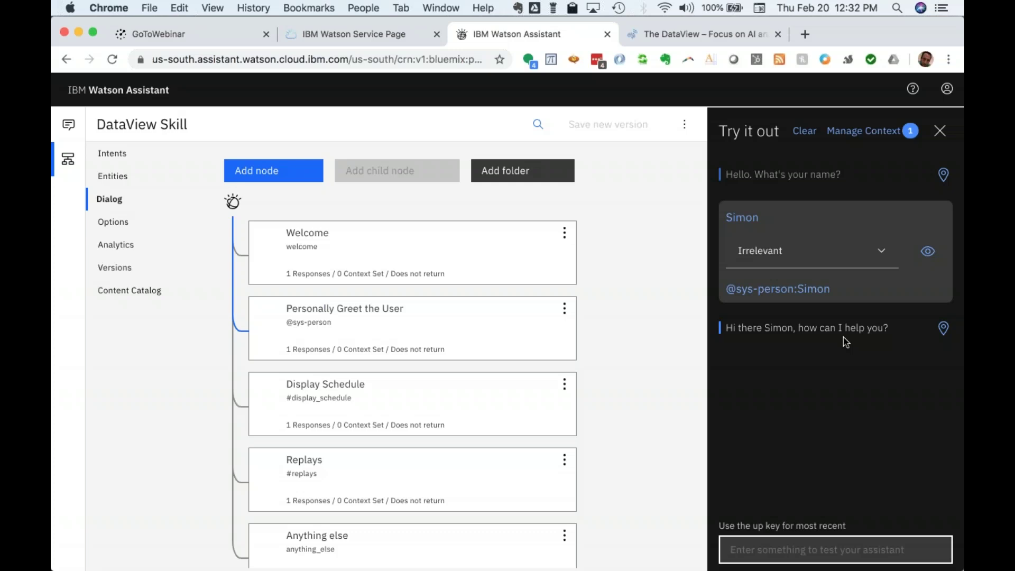
text(whats the schedule?)
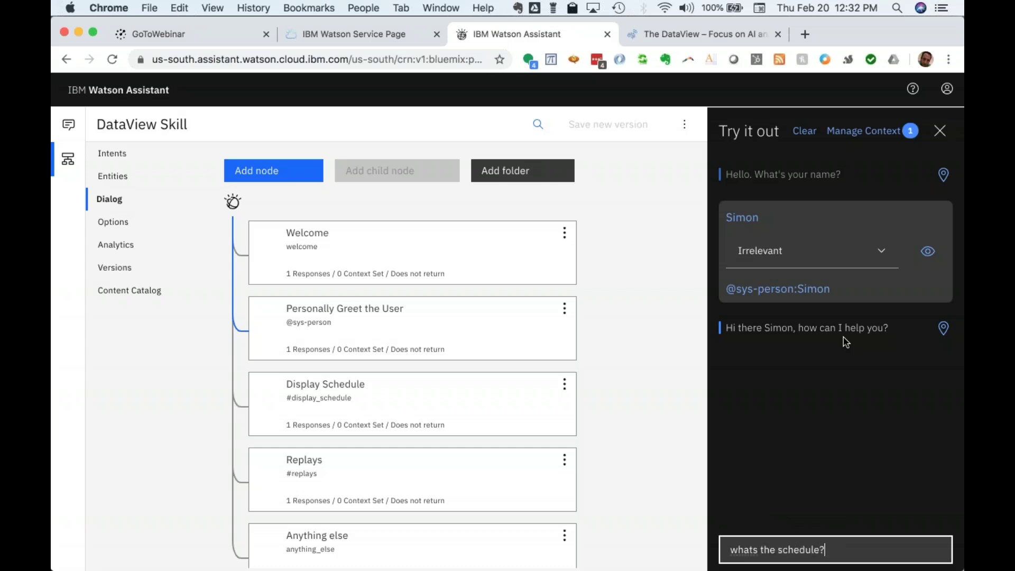
key(Return)
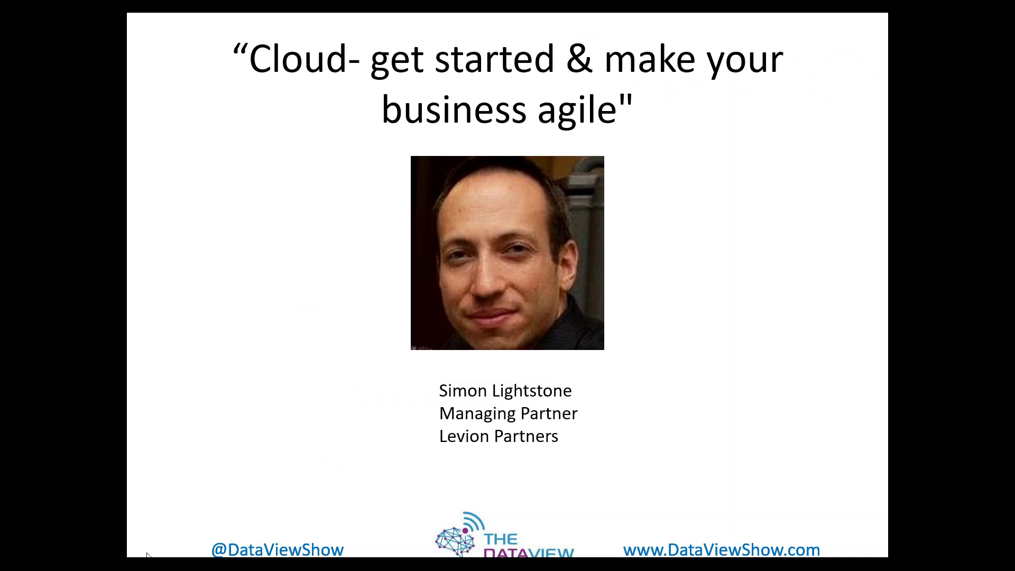
click(168, 550)
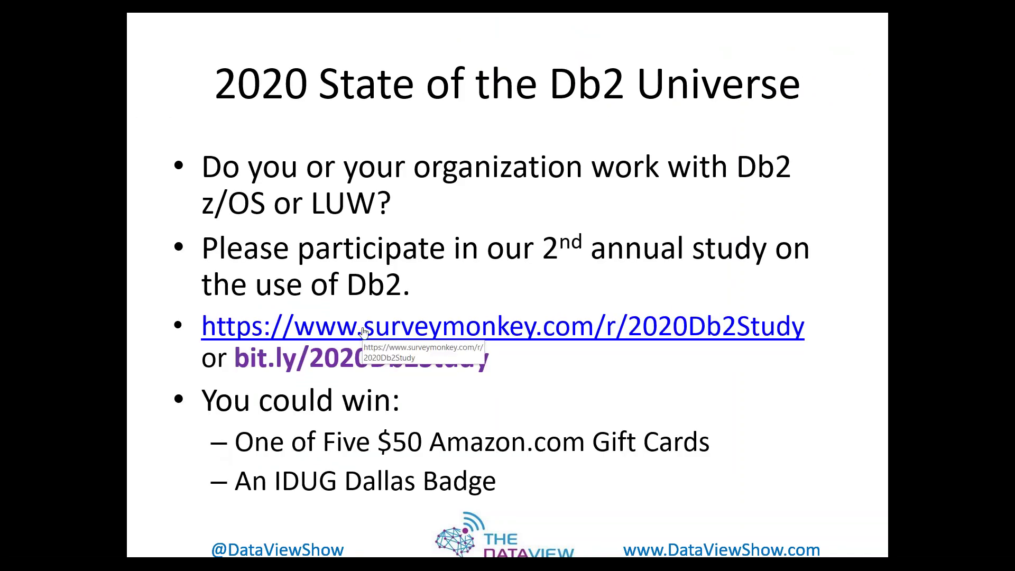
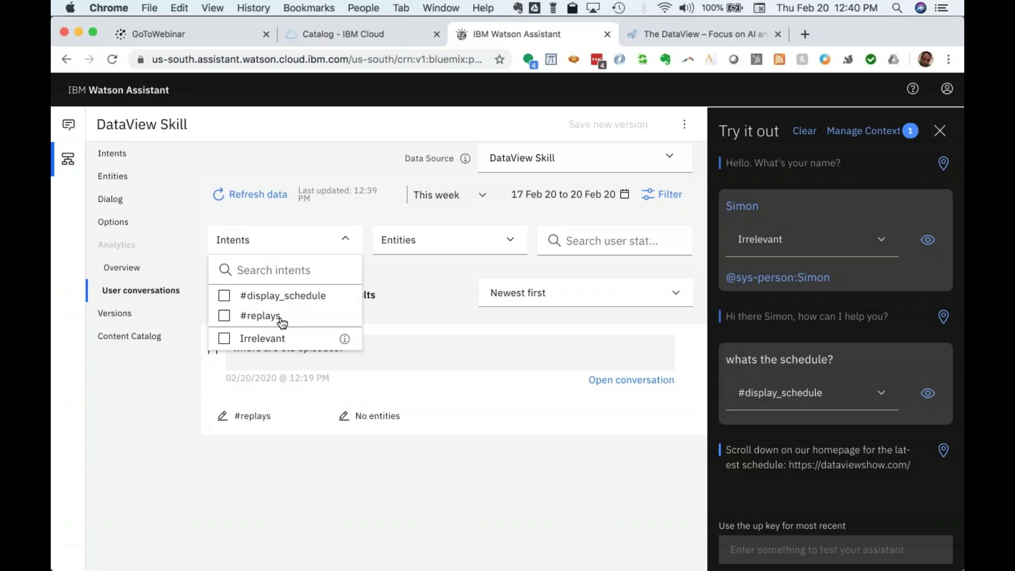
- View the available entity filter options for the skill's user conversations
click(505, 241)
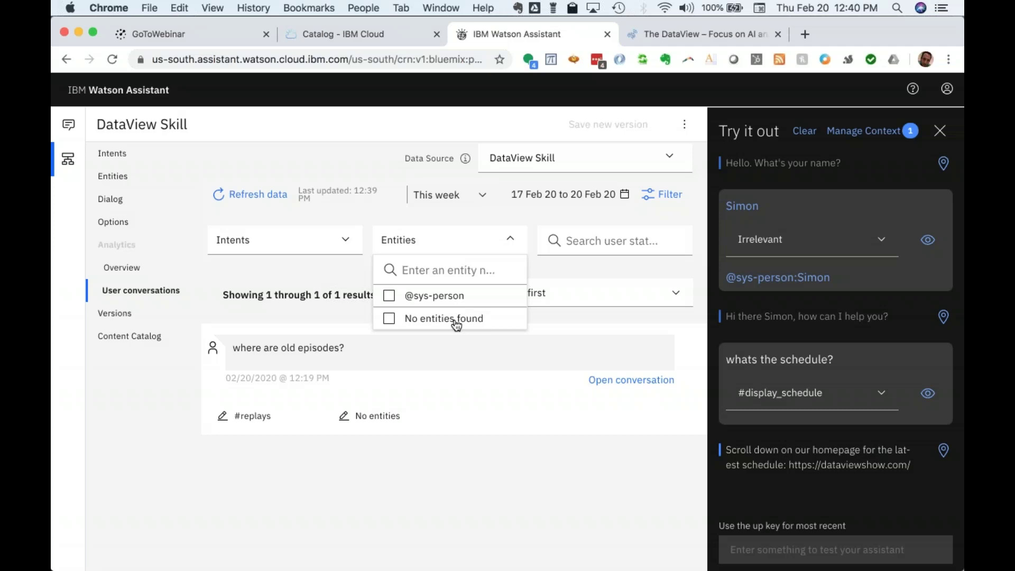
click(328, 283)
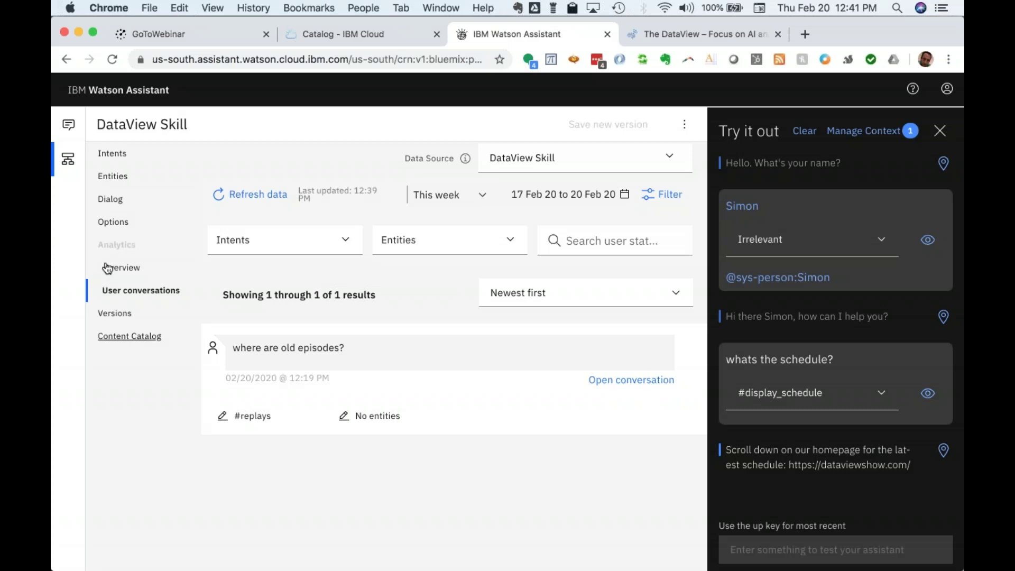
click(112, 203)
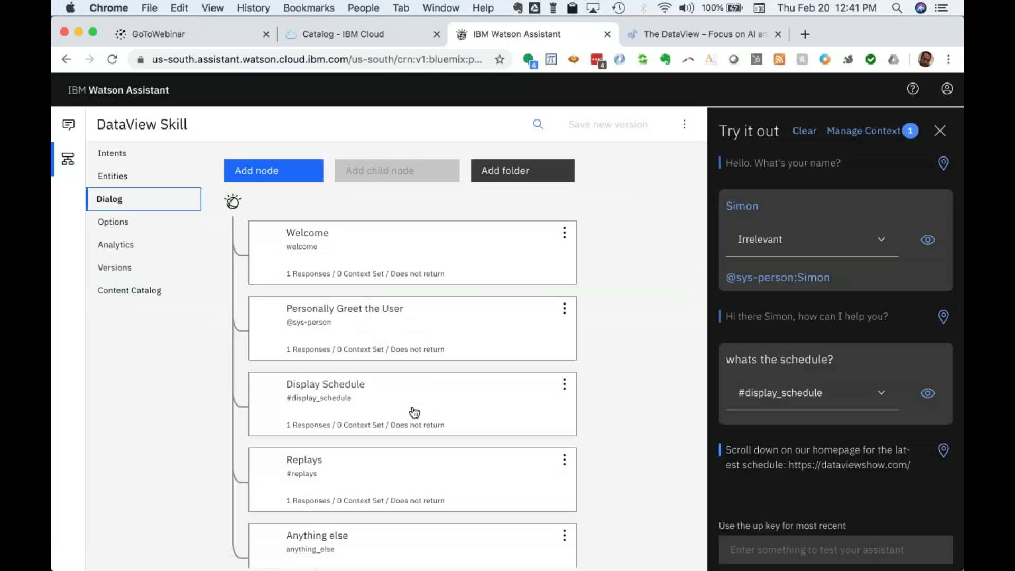
scroll(414, 413, down, 2)
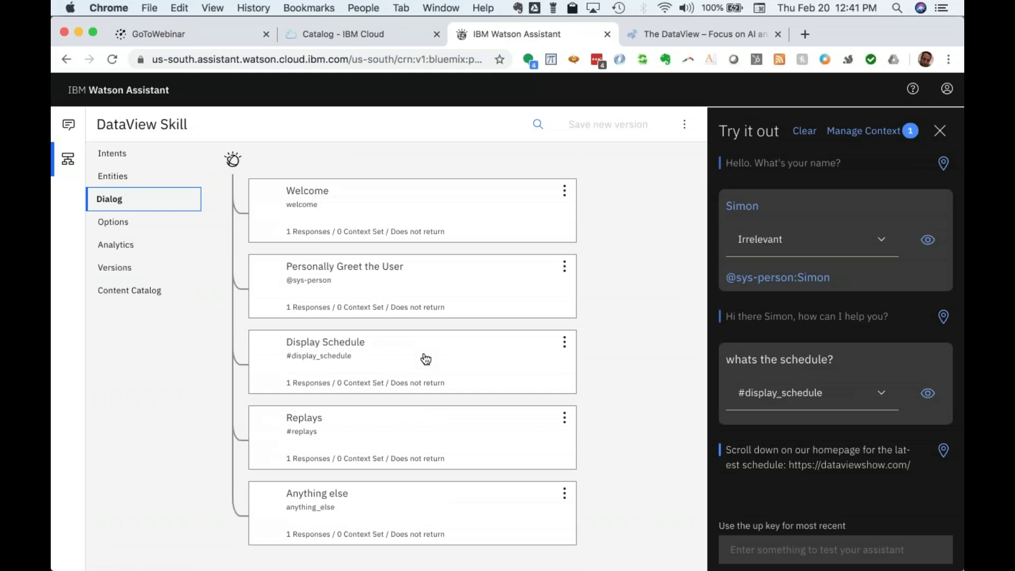
click(402, 436)
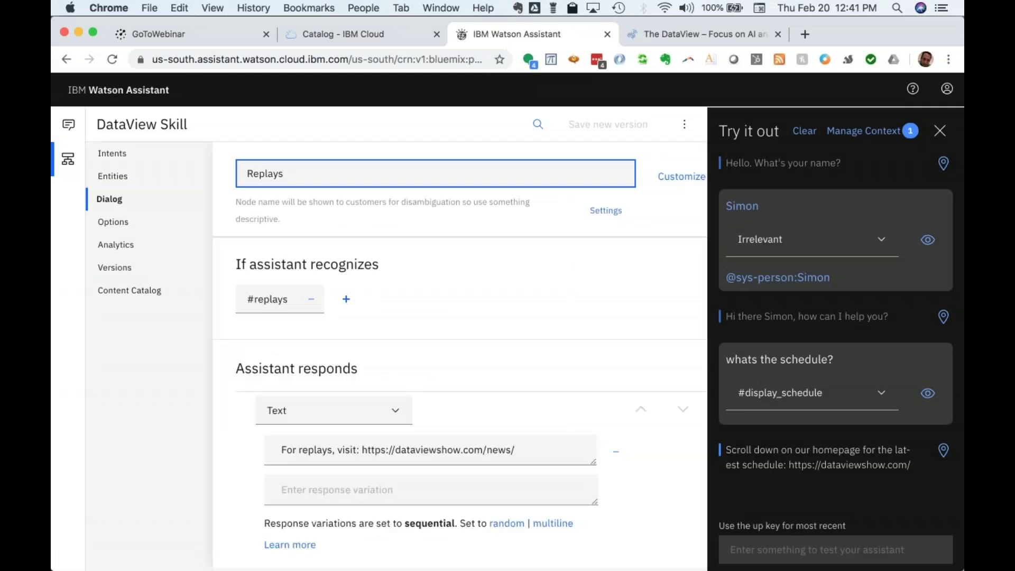
scroll(460, 370, down, 1)
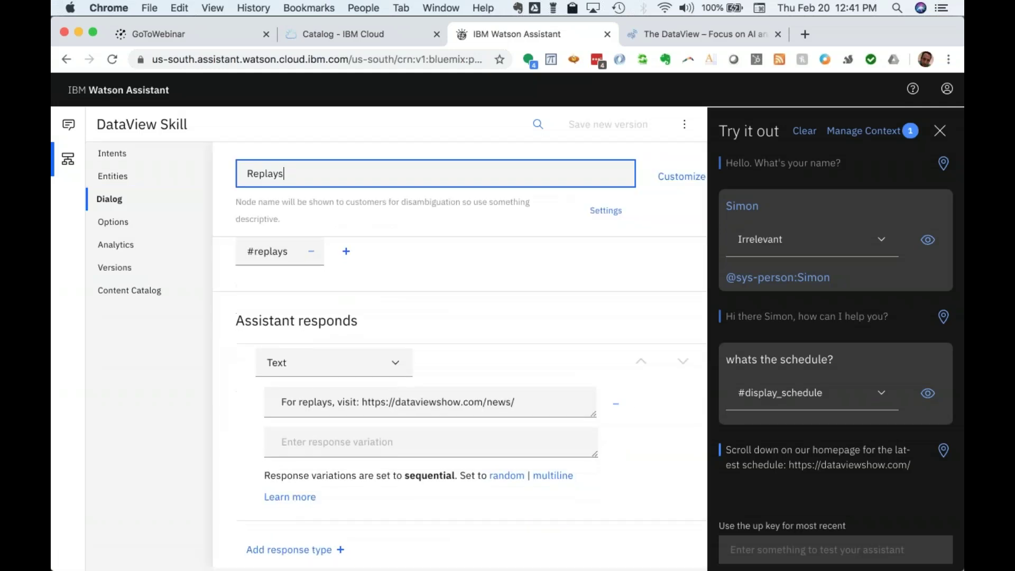
click(362, 401)
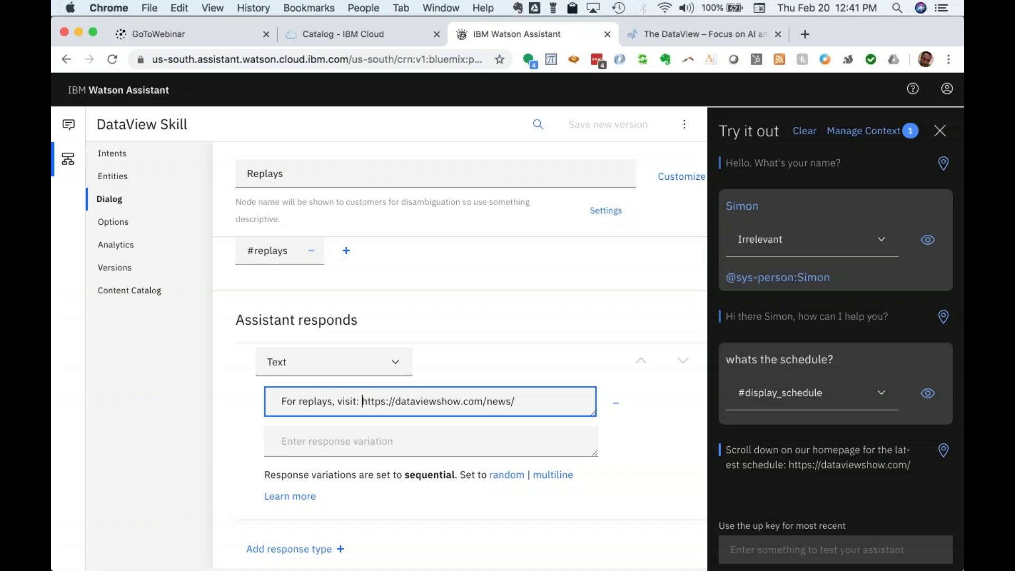
text(<a href)
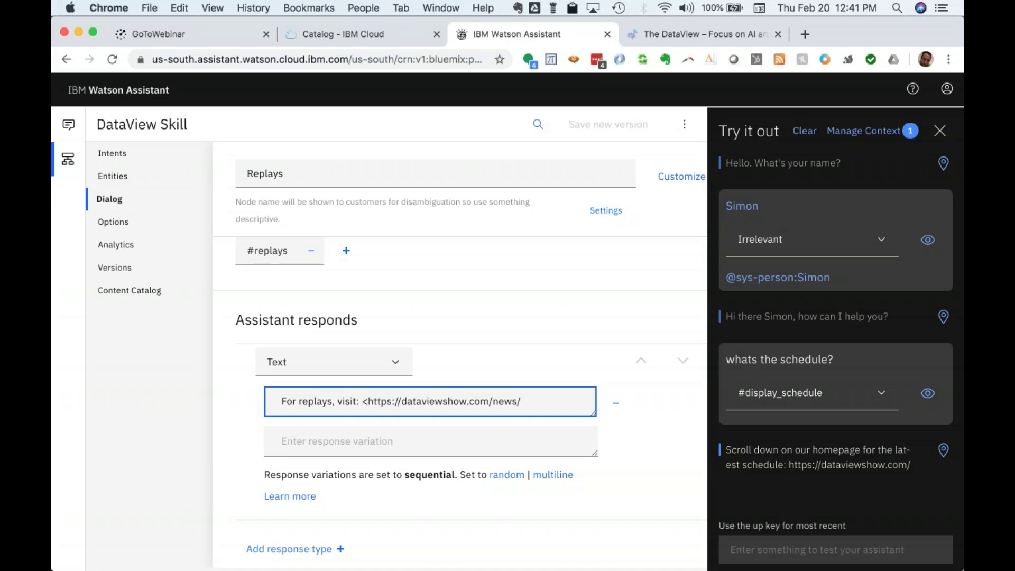
text(=")
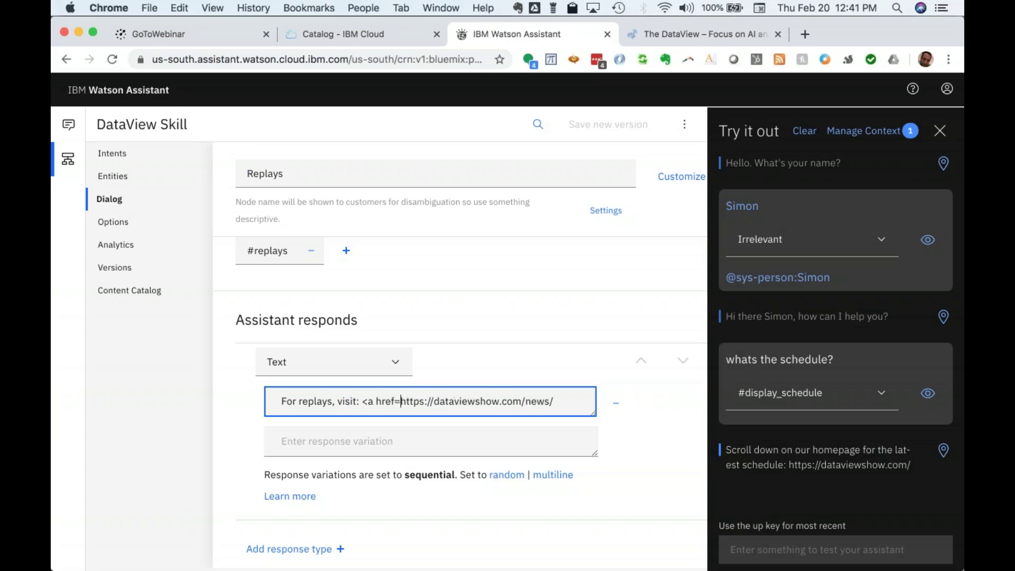
click(497, 402)
text(">)
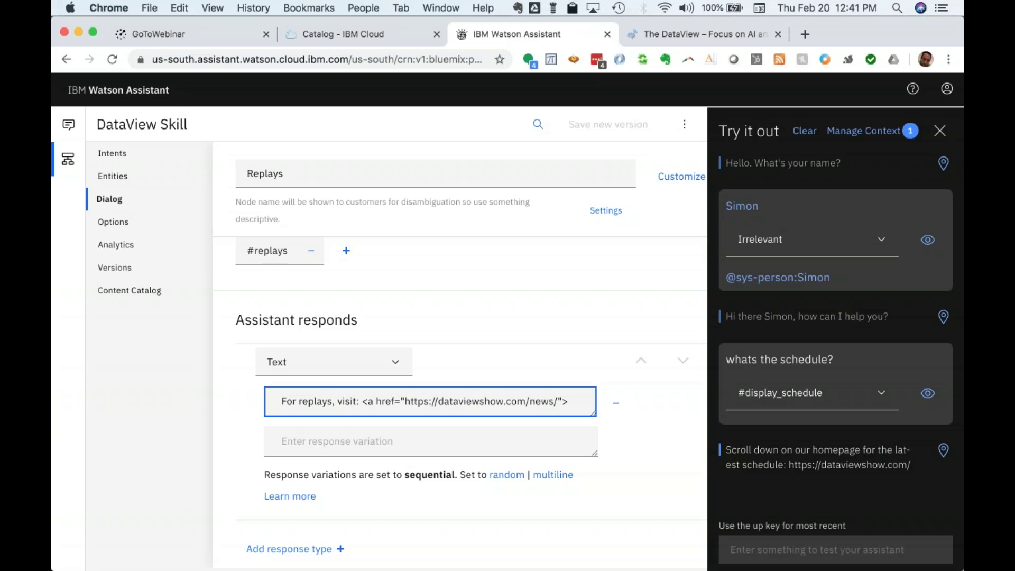
- Complete the Replays response to read "For replays, visit this page:" followed by the link text "Replays" and a closing </a> tag
text(New)
key(BackSpace)
key(BackSpace)
key(BackSpace)
text(Replays)
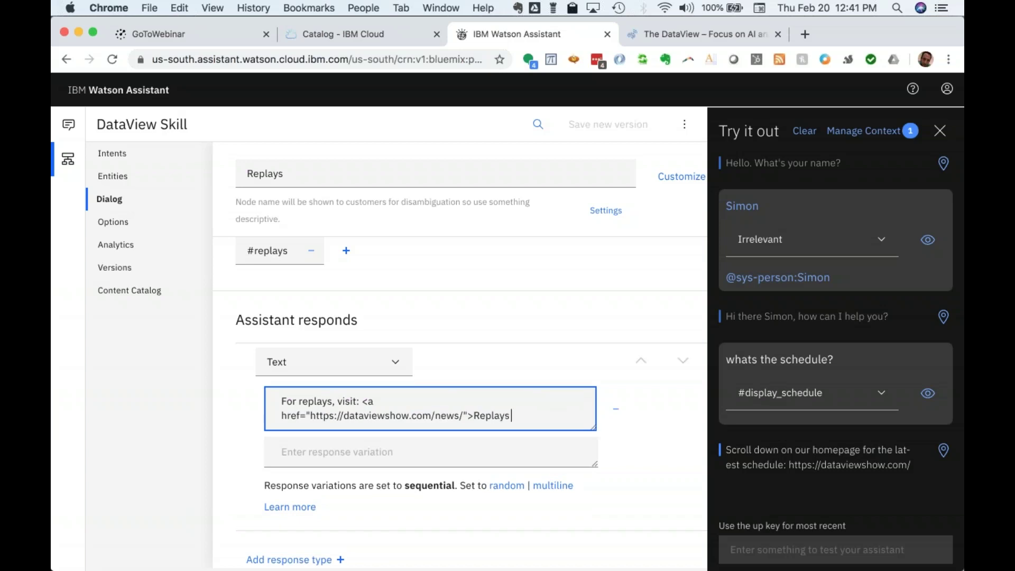
click(357, 402)
text(this page:)
click(523, 421)
text(</a>)
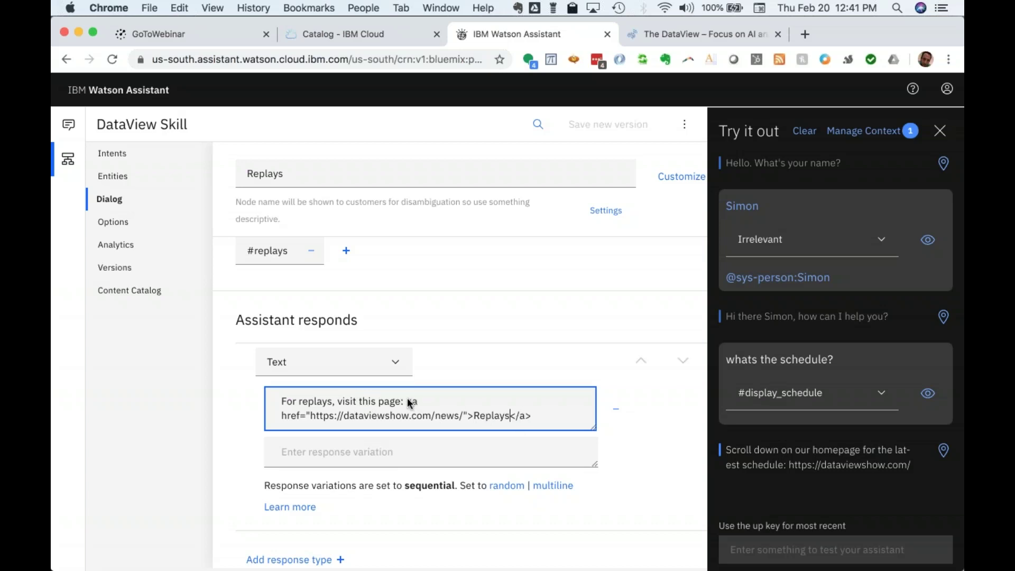
drag(408, 401, 514, 422)
click(539, 422)
click(734, 60)
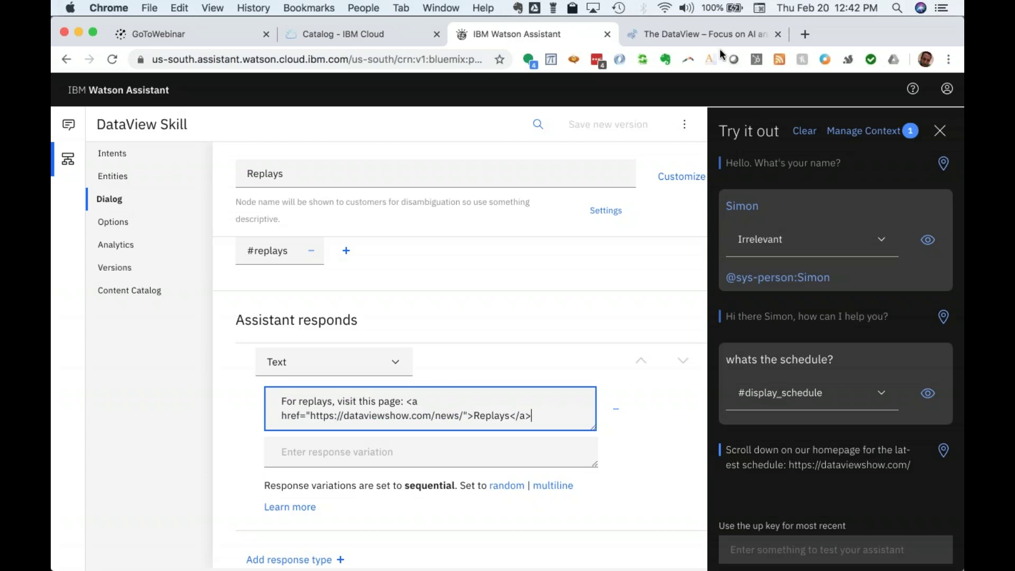
- Clear the try-out chat, send "replays", follow the Replays link in the answer and return to the dialog
click(805, 136)
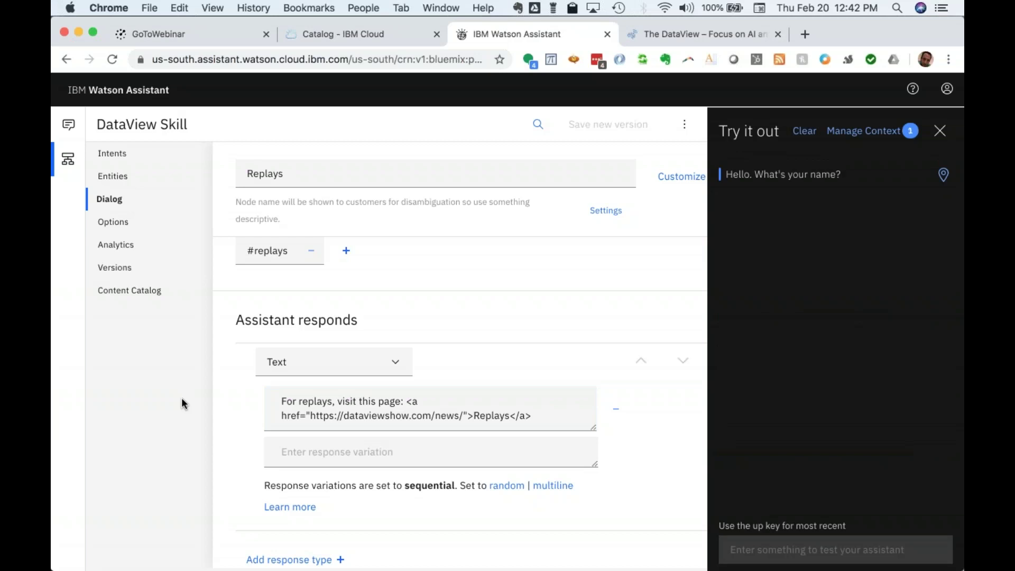
drag(181, 404, 98, 290)
click(805, 130)
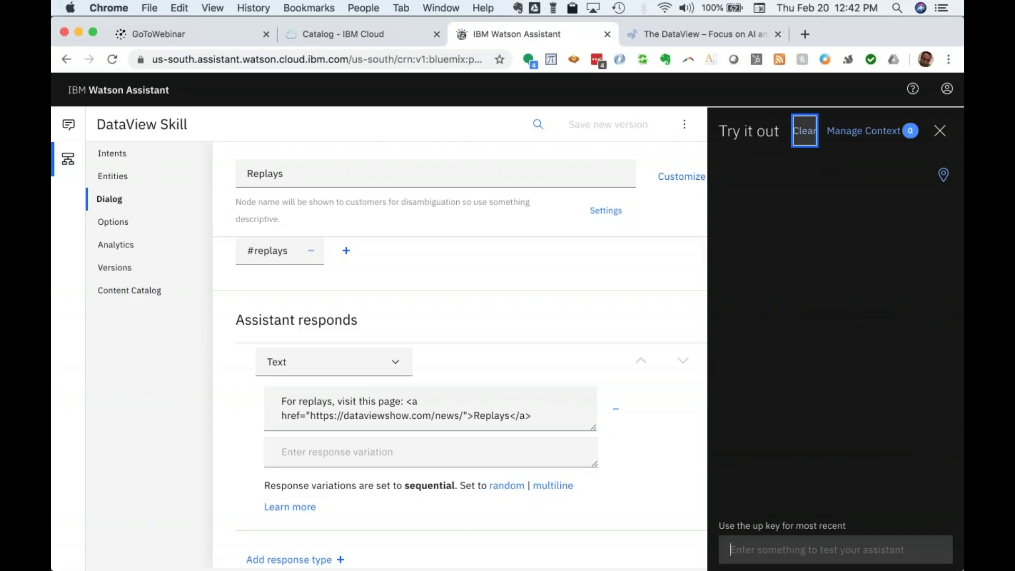
text(replays)
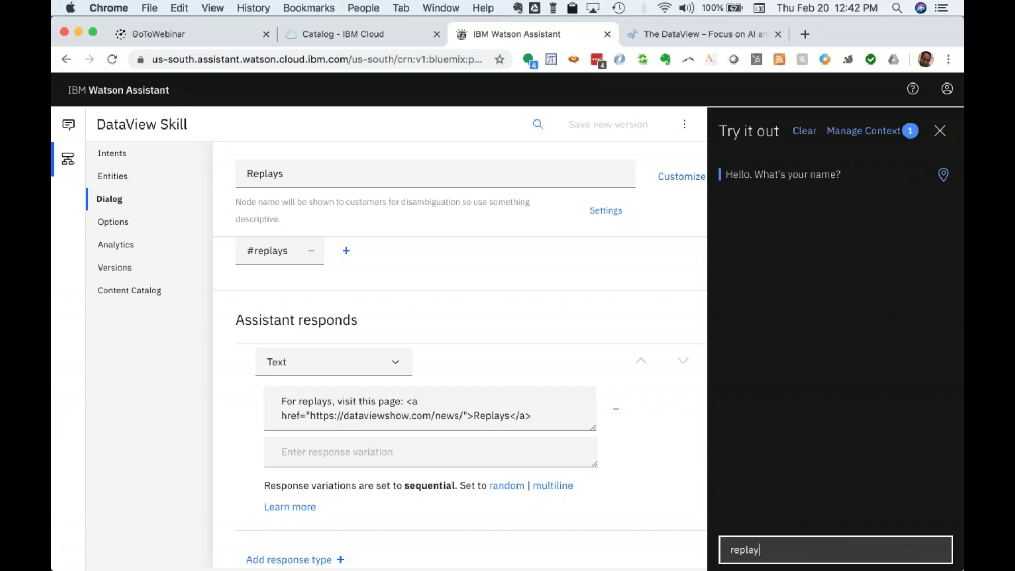
key(Return)
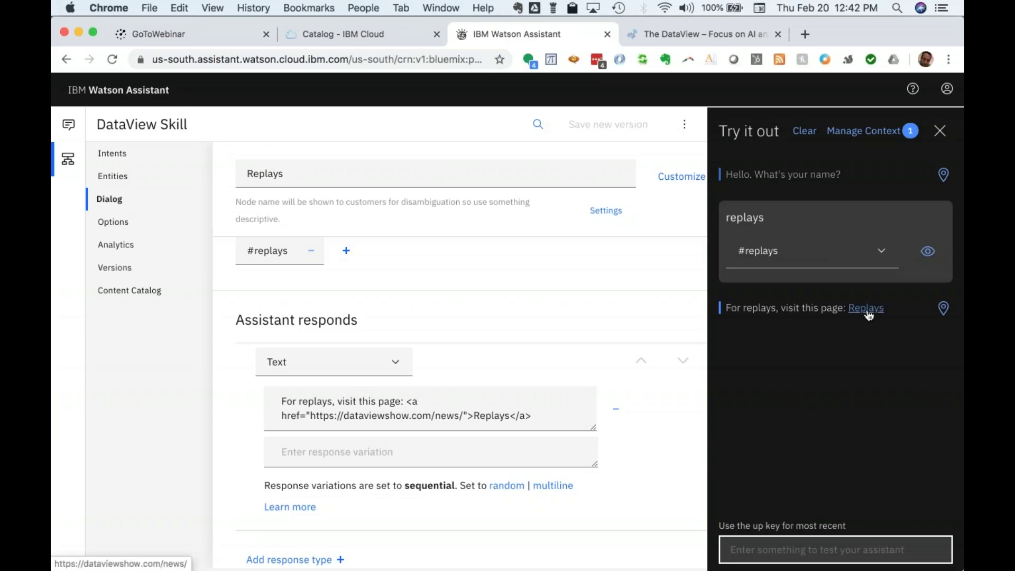
click(867, 309)
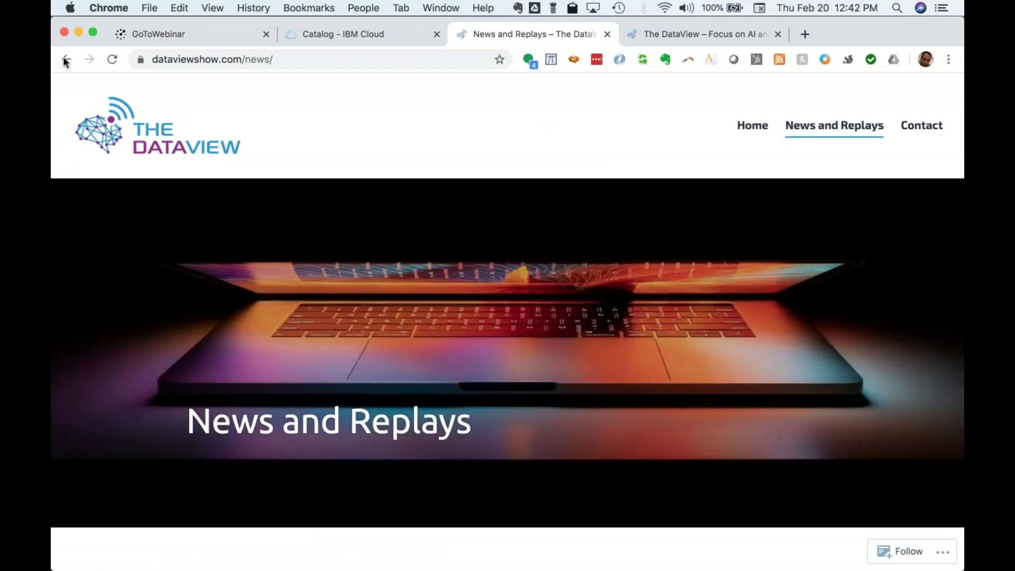
click(64, 61)
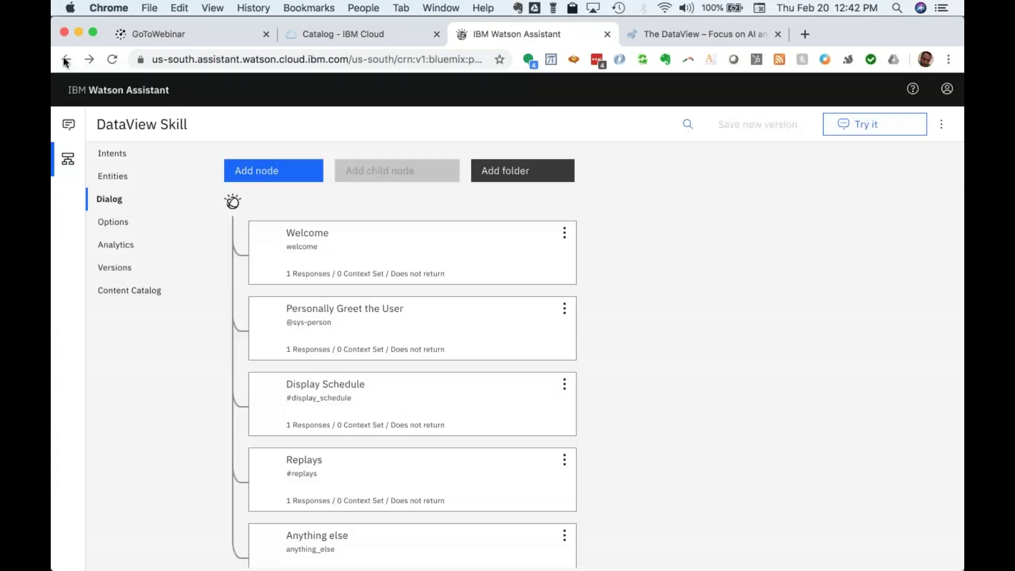
- Open the Personally Greet the User node and set its response variations to multiline
click(332, 338)
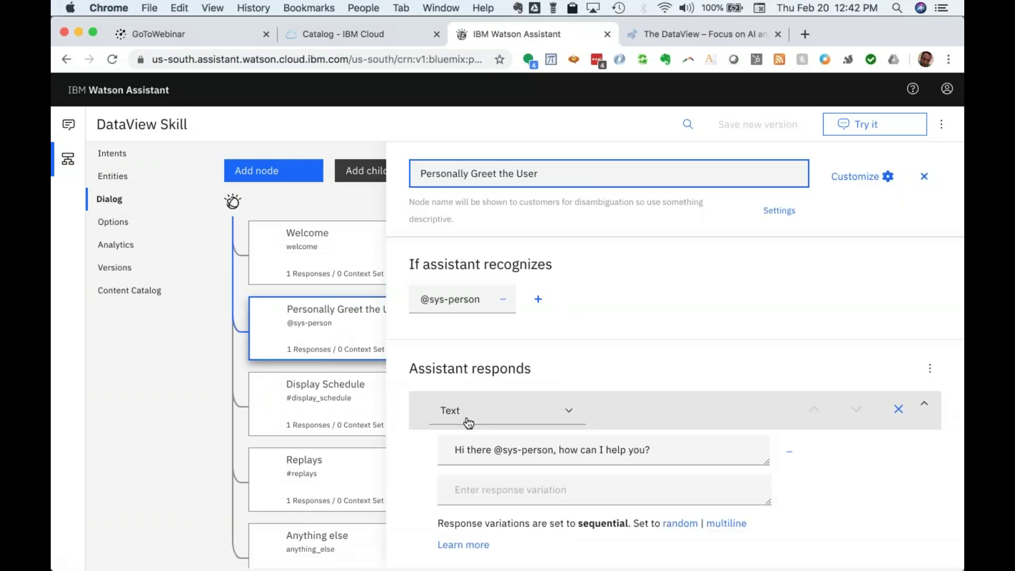
scroll(476, 391, down, 1)
click(476, 392)
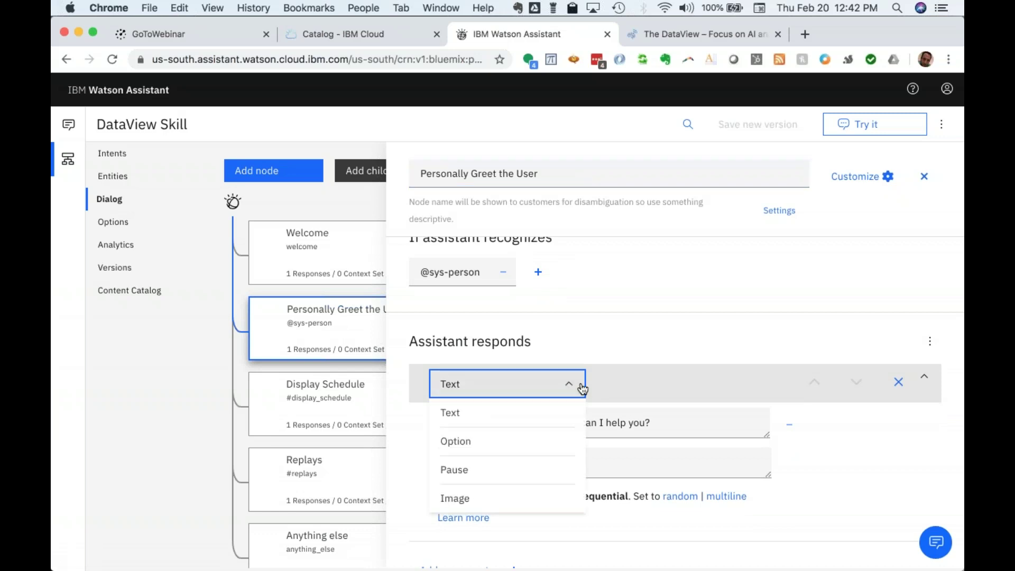
click(614, 377)
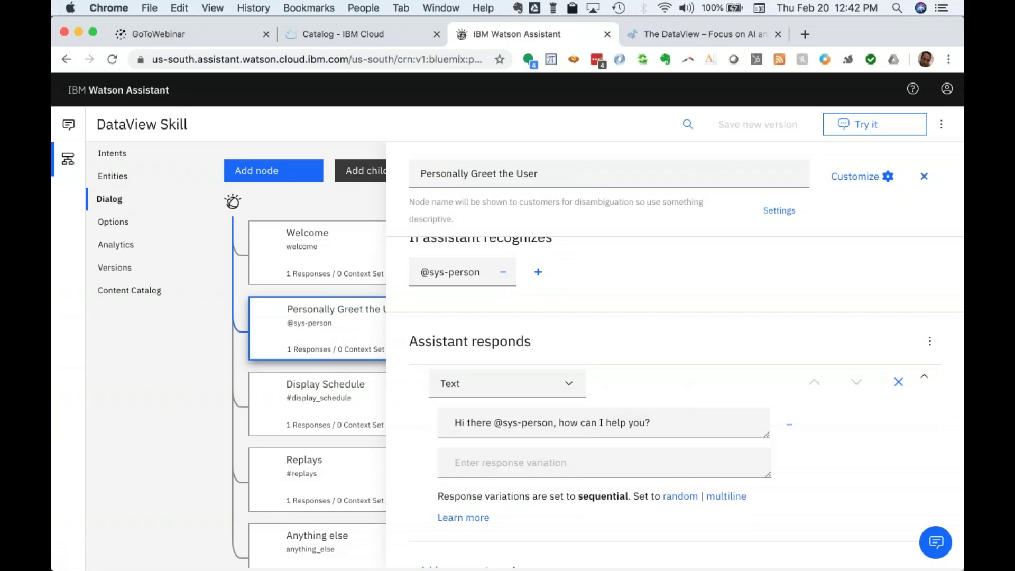
scroll(619, 358, down, 3)
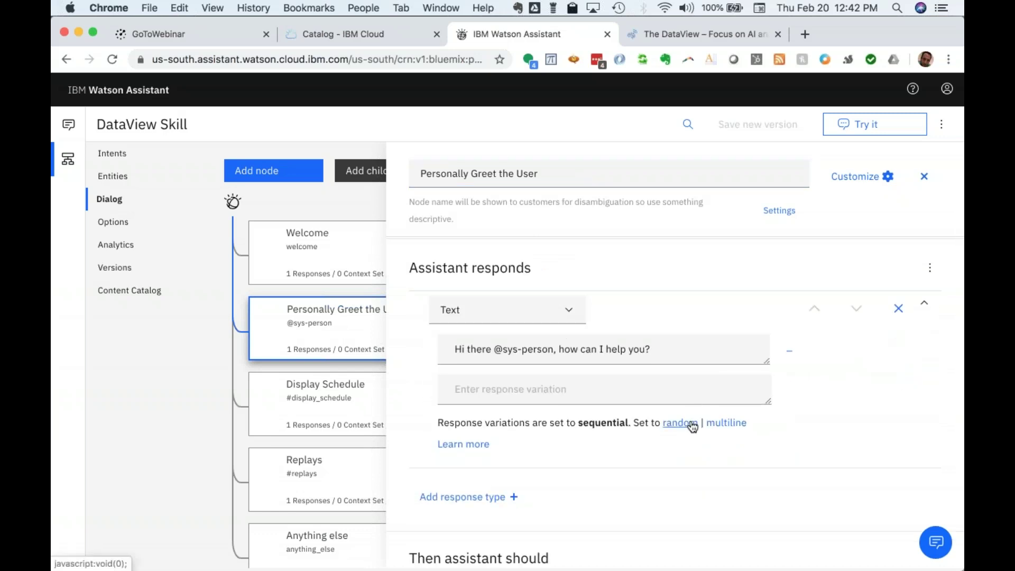
click(723, 424)
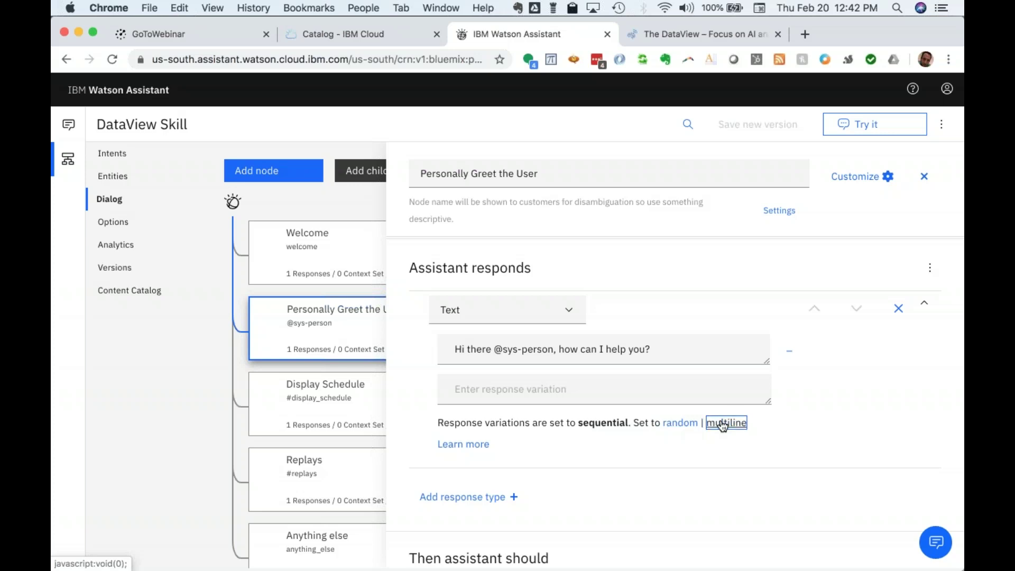
- Try a two-line greeting response with "Line 1" before the existing text and "Line 2." on a new line beneath it
click(652, 351)
drag(653, 353, 452, 354)
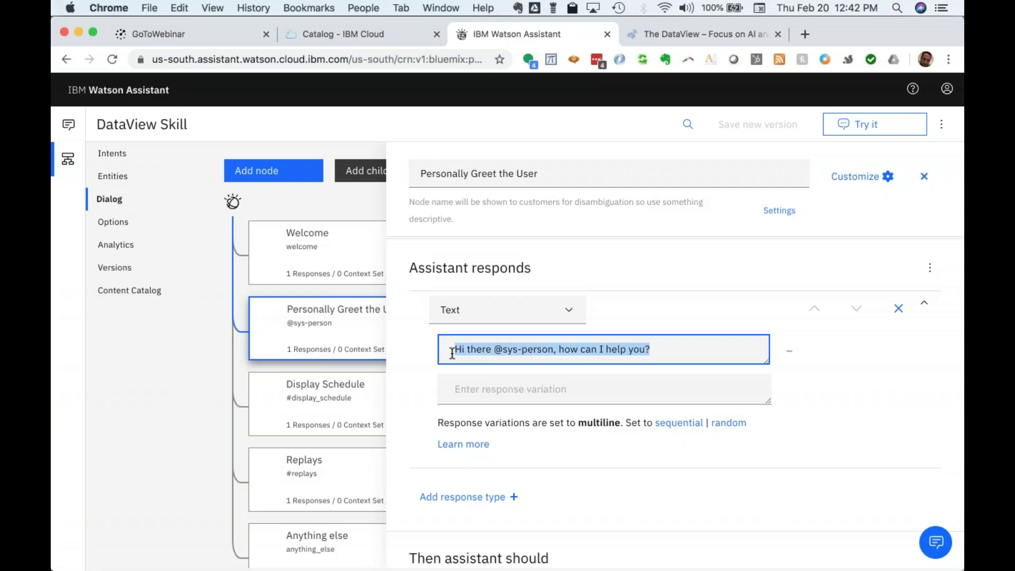
click(725, 351)
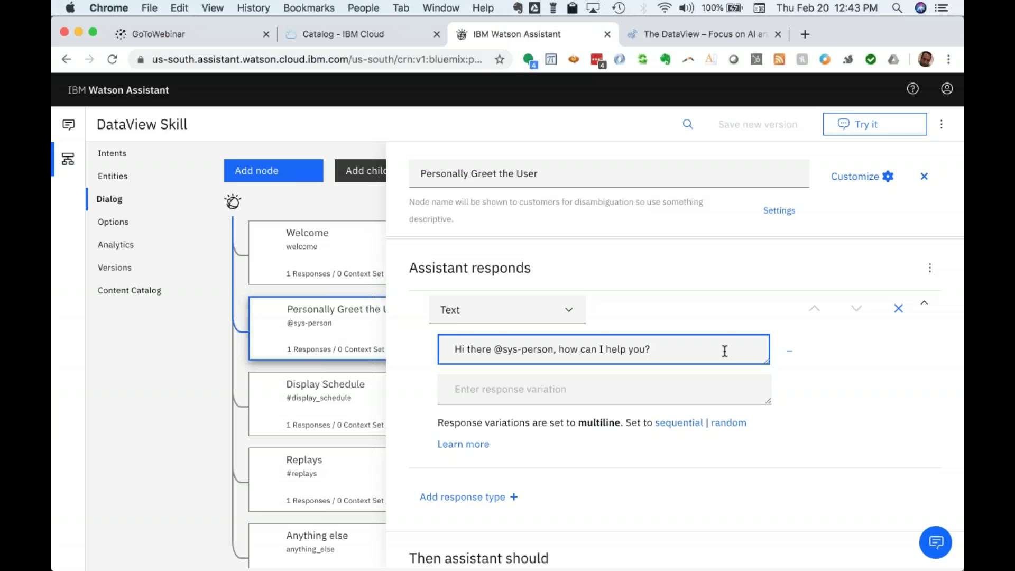
key(Return)
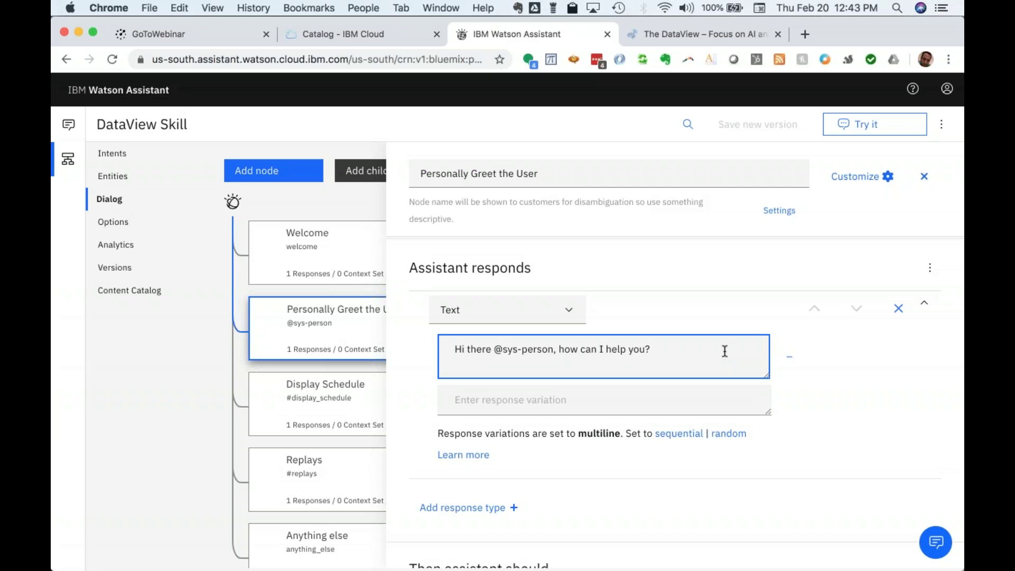
key(Up)
text(Line1)
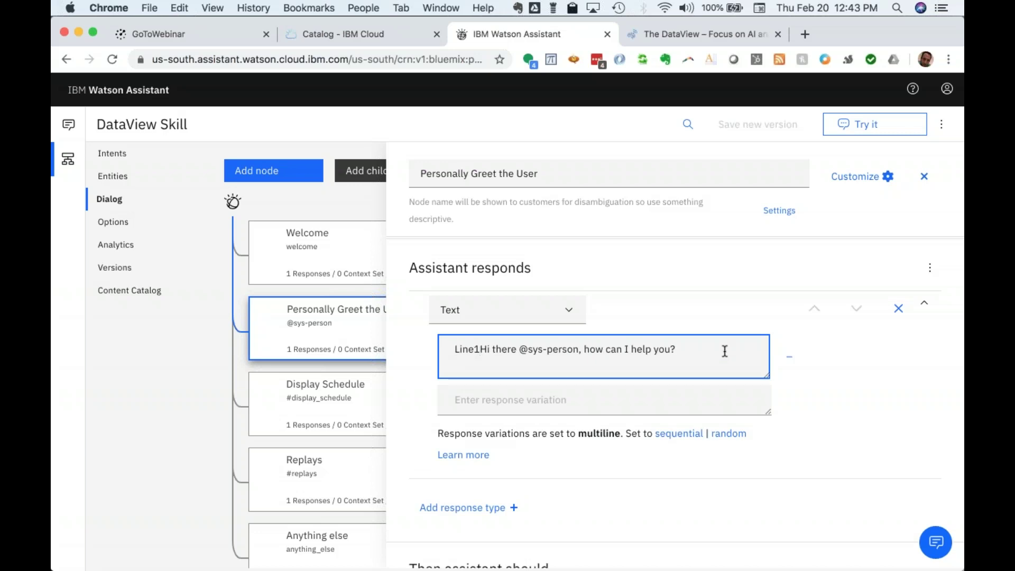
key(BackSpace)
text(1)
key(Down)
text(Line 2.)
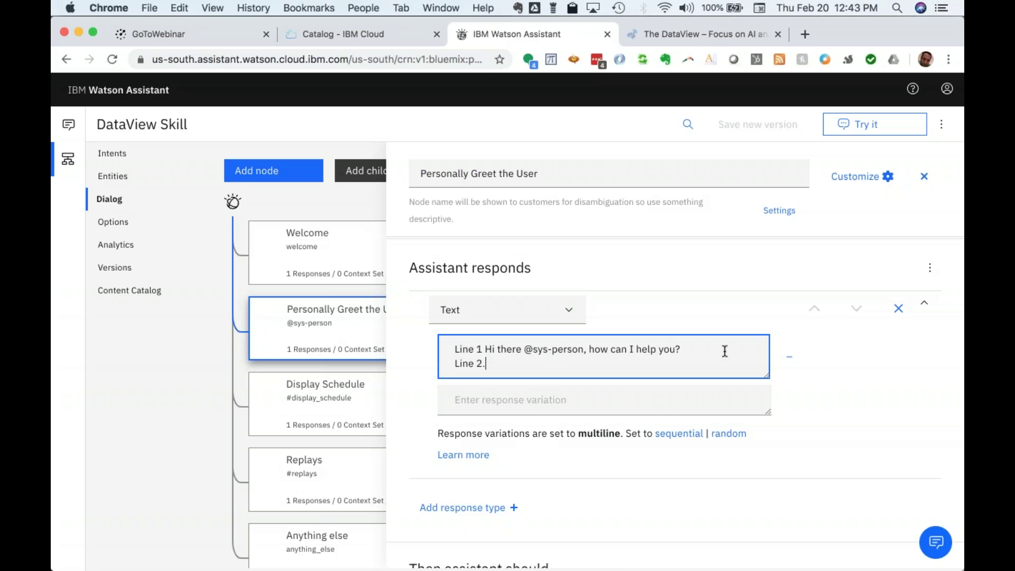
- Remove the "Line 1" prefix and the "Line 2." line from the greeting response
key(shift+Up)
key(Left)
key(Left)
key(Left)
key(Left)
key(Left)
key(Left)
key(Left)
key(Left)
key(shift+Right)
key(shift+Right)
key(shift+Right)
key(shift+Right)
key(shift+Right)
key(shift+Right)
key(shift+Right)
key(BackSpace)
key(Down)
key(shift+End)
key(BackSpace)
key(BackSpace)
click(763, 505)
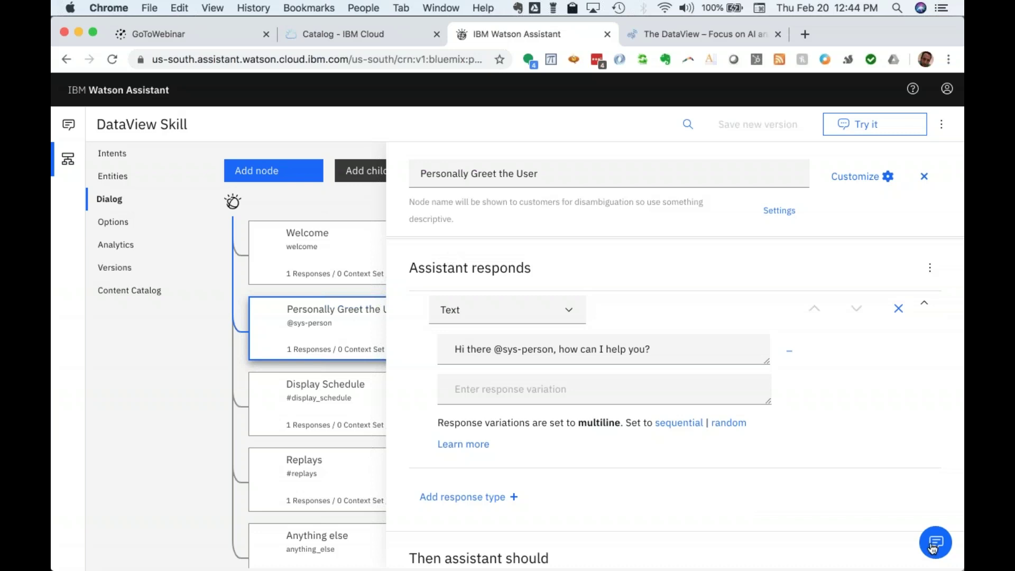
- Test the assistant in the try-out chat by asking "where are the replays"
click(845, 129)
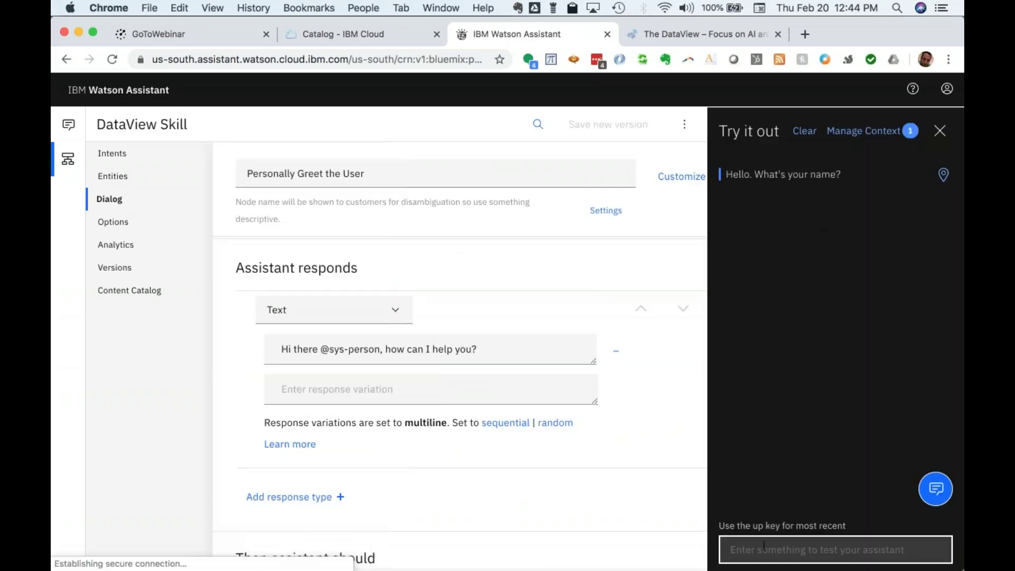
text(where are the plays)
key(Left)
key(Left)
key(Left)
key(Left)
key(Left)
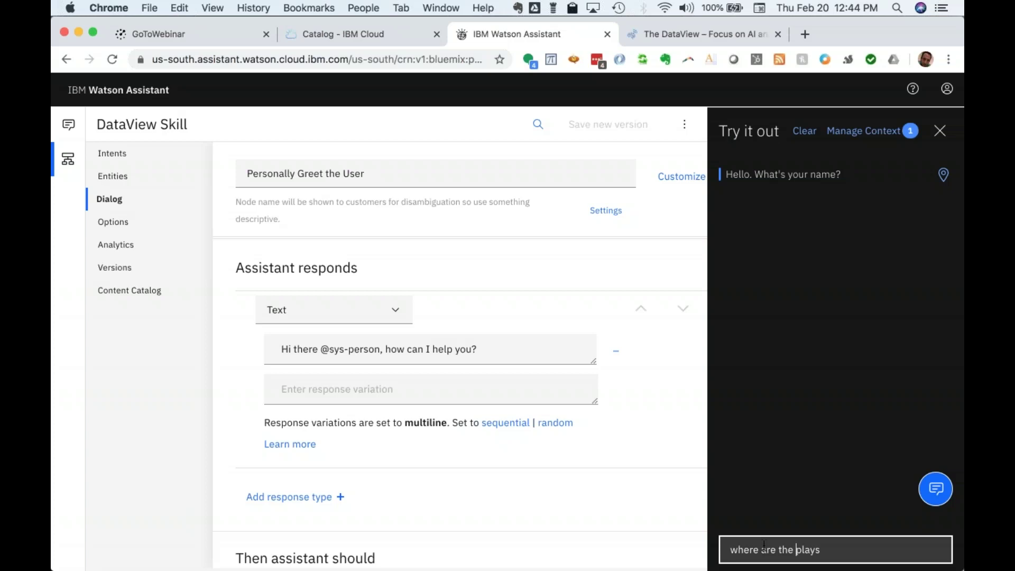
text(re)
key(Return)
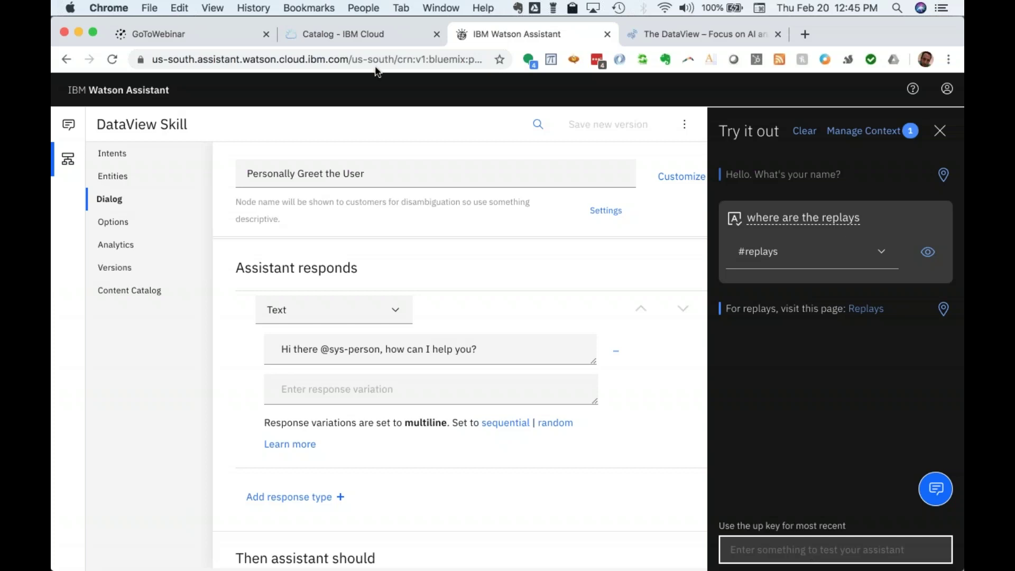
- Switch to IBM Cloud, search its resources for "assistan" and open the Watson Assistant catalog offering
click(370, 34)
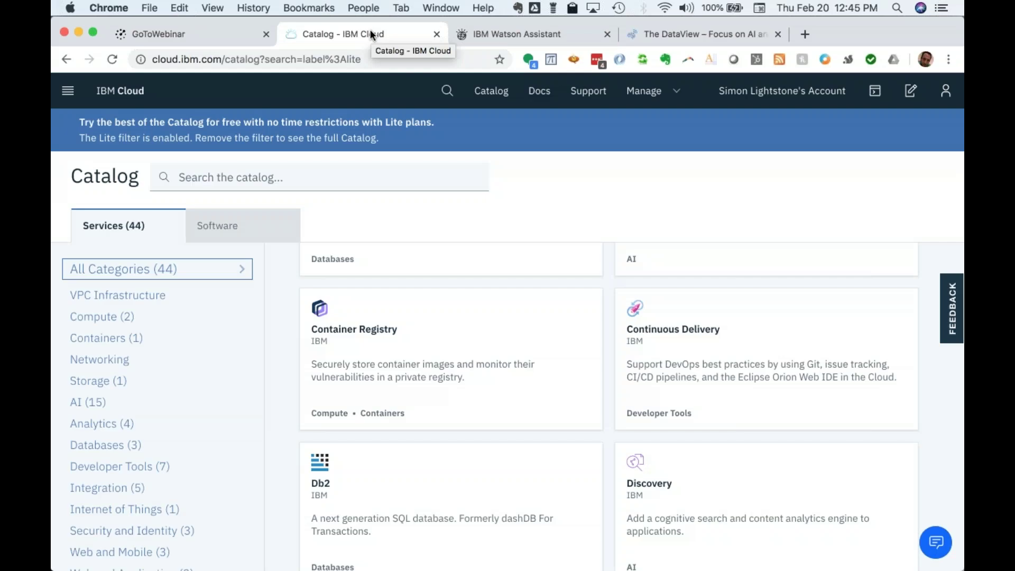
click(445, 86)
text(assis)
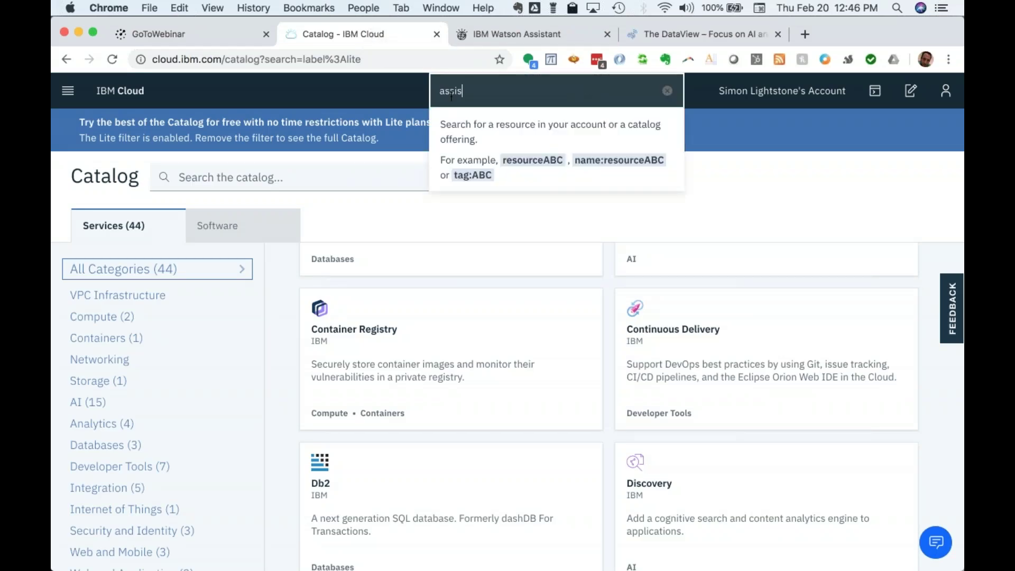
text(tan)
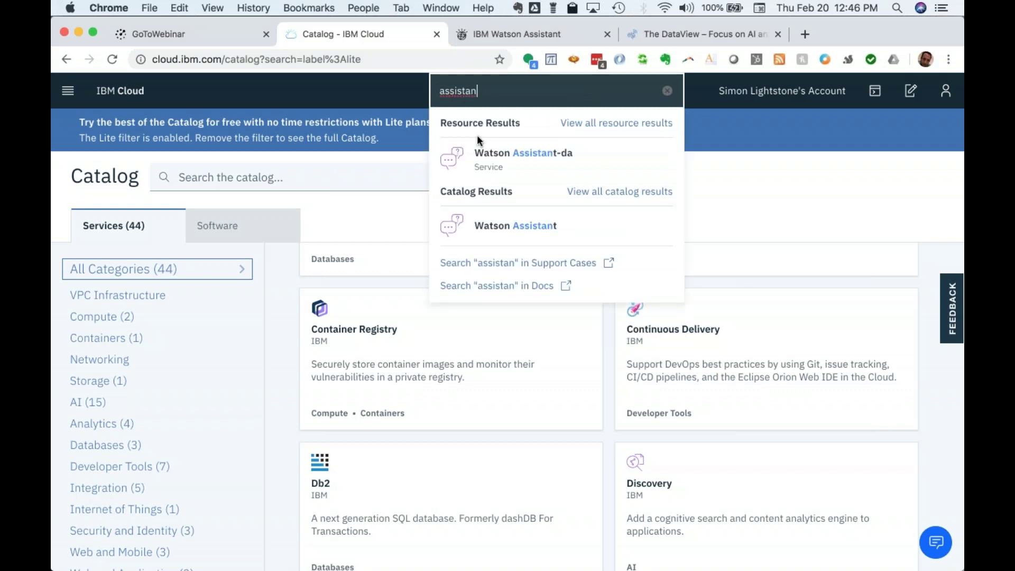
click(515, 227)
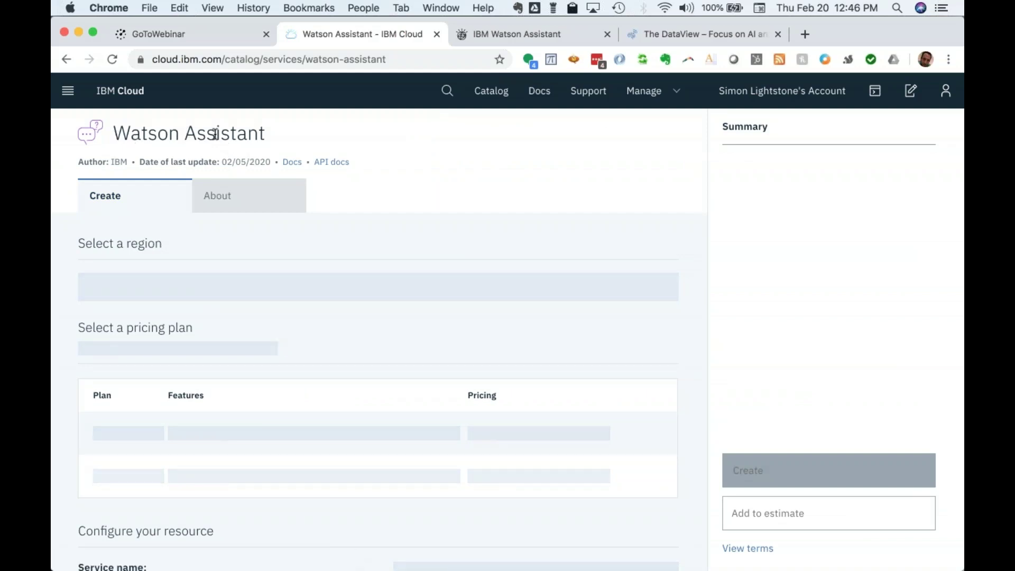
- Copy the link address of the Docs page from the Watson Assistant service header
drag(215, 134, 113, 134)
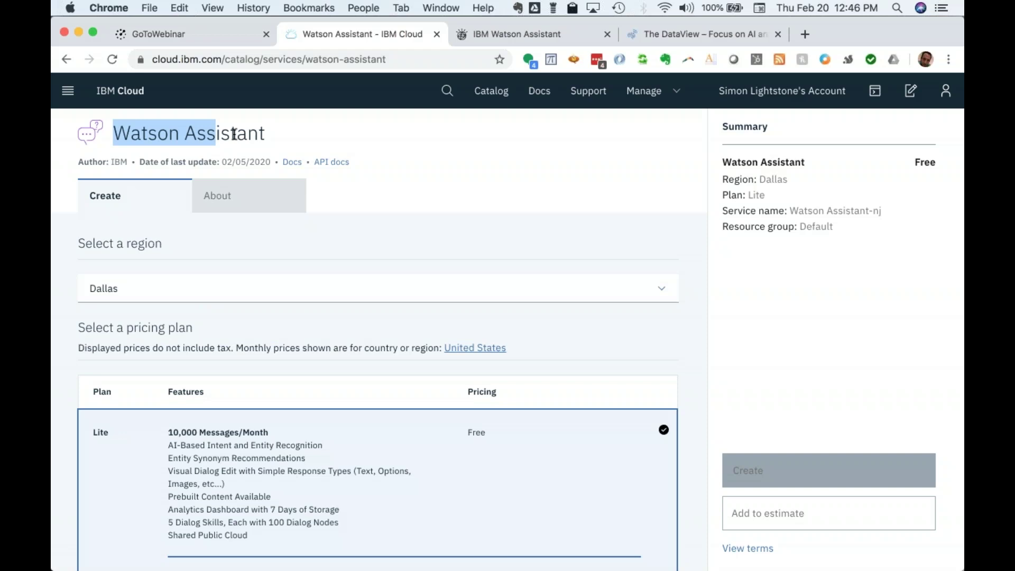
click(234, 134)
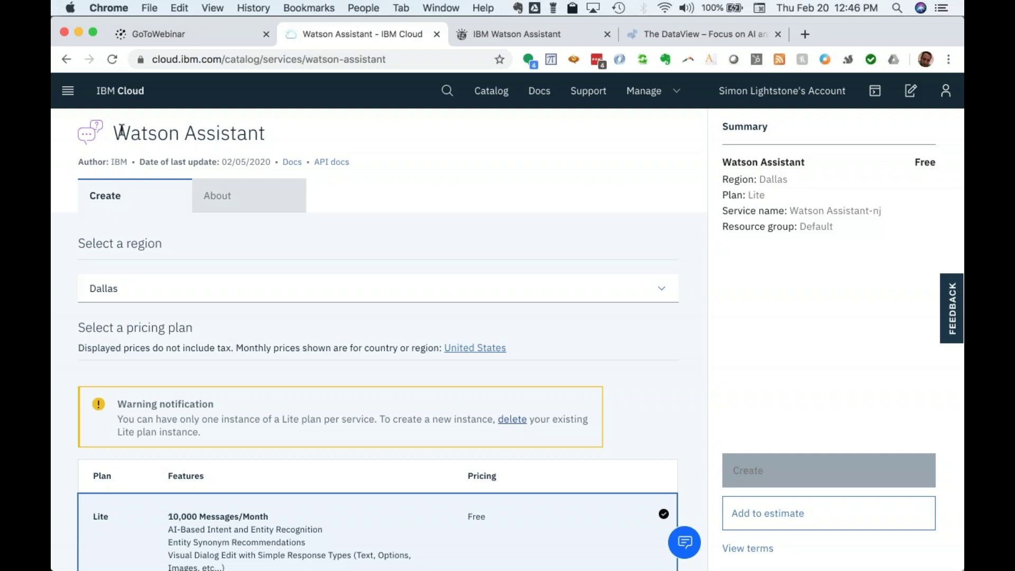
triple_click(292, 140)
click(294, 149)
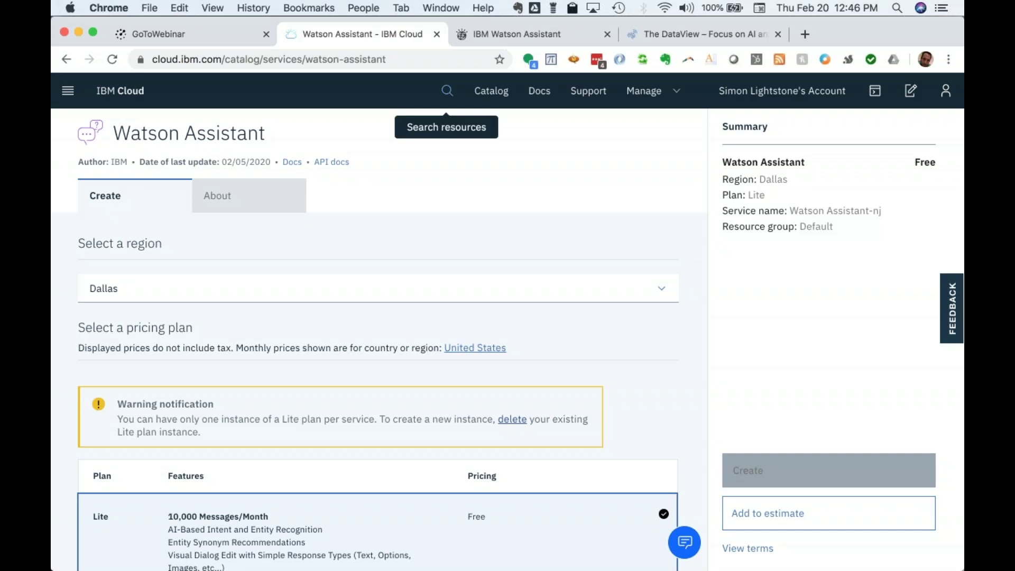
right_click(294, 167)
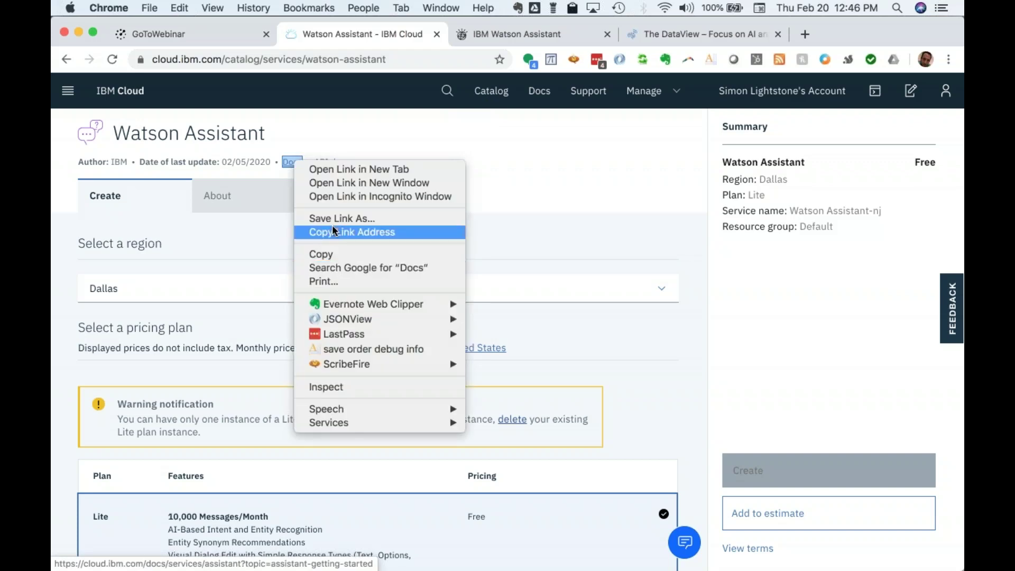
click(333, 231)
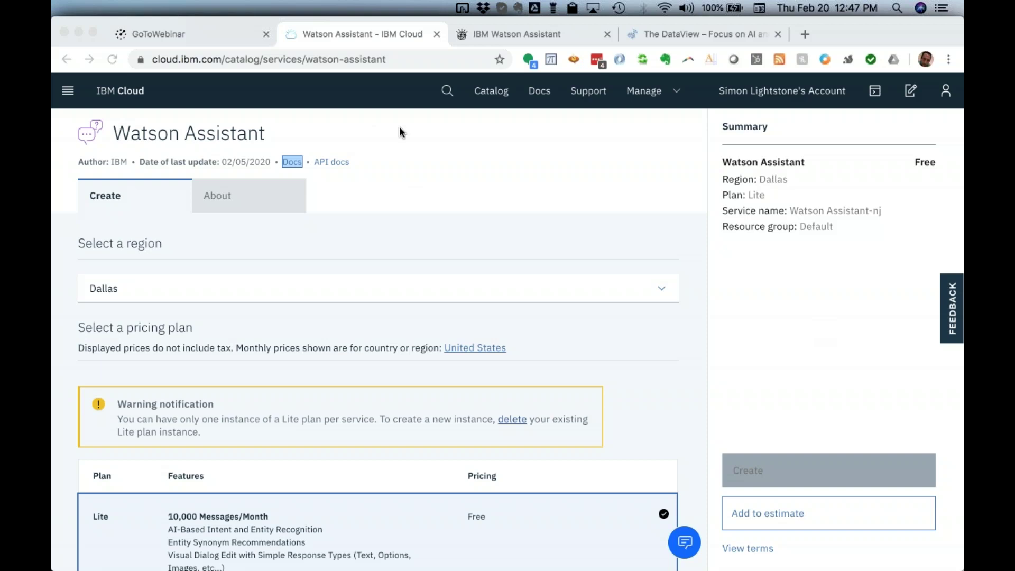
- Return to the IBM Cloud dashboard, open the catalog and search its services for "lite"
click(115, 106)
click(121, 90)
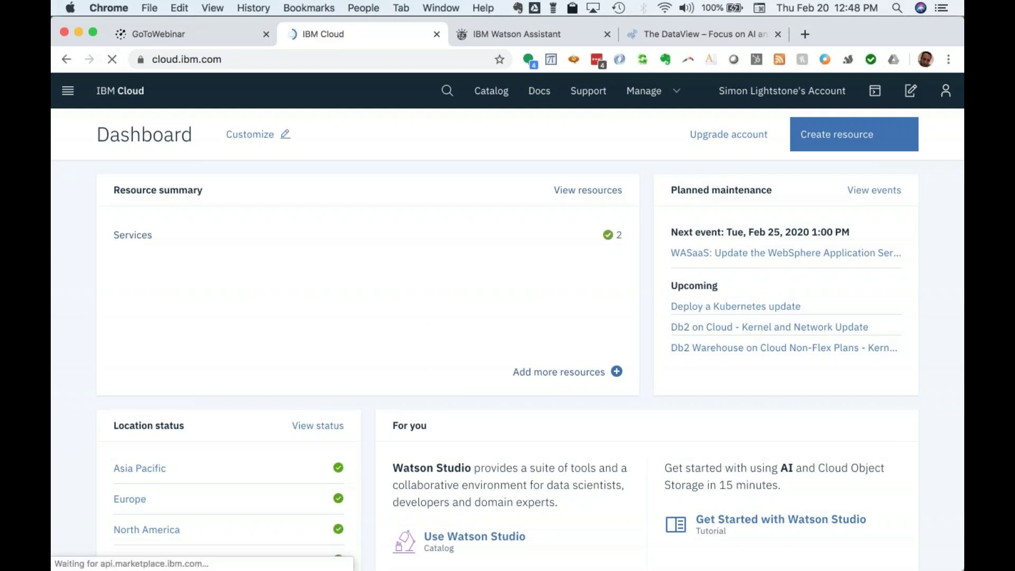
click(491, 91)
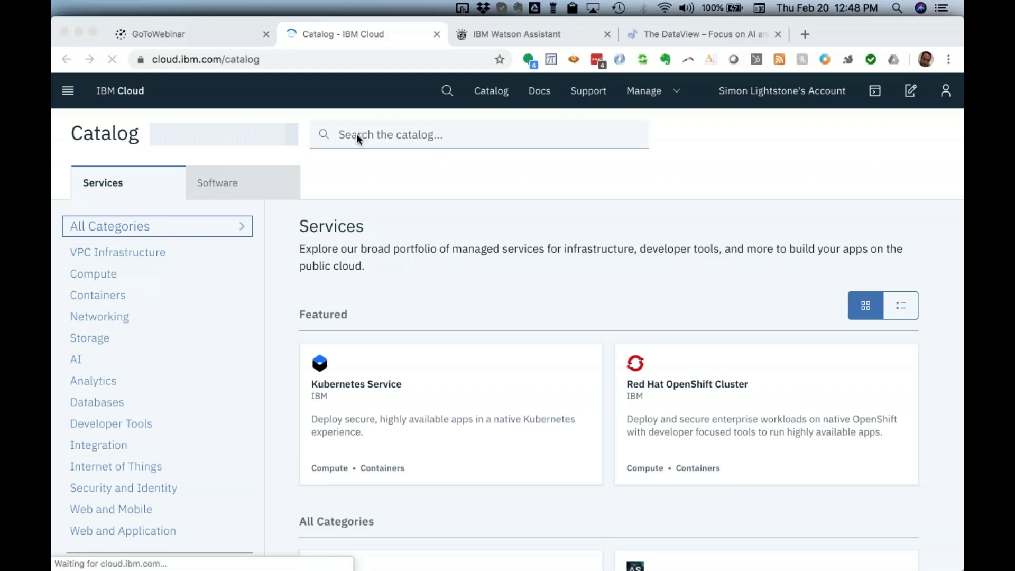
click(357, 133)
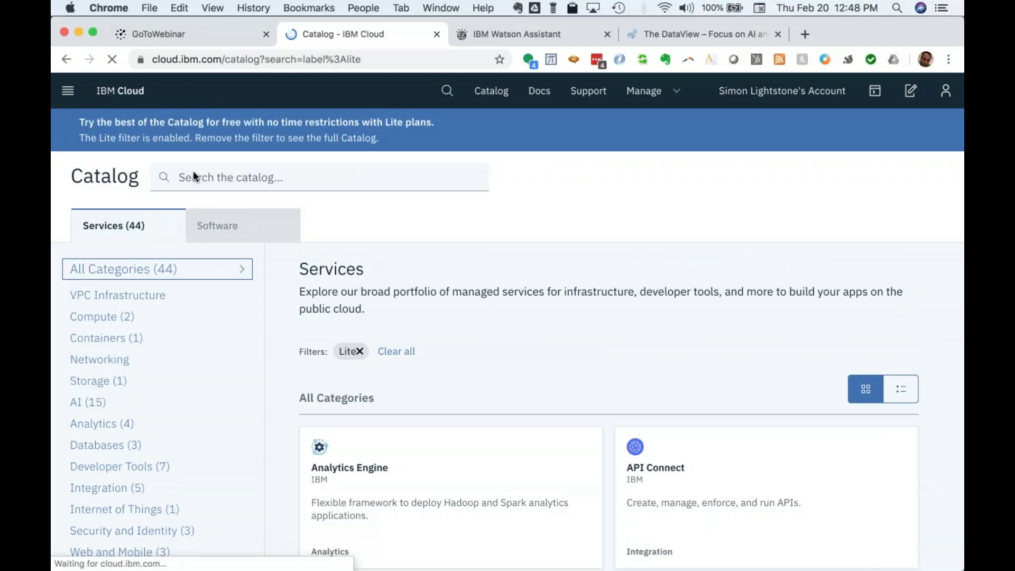
click(184, 178)
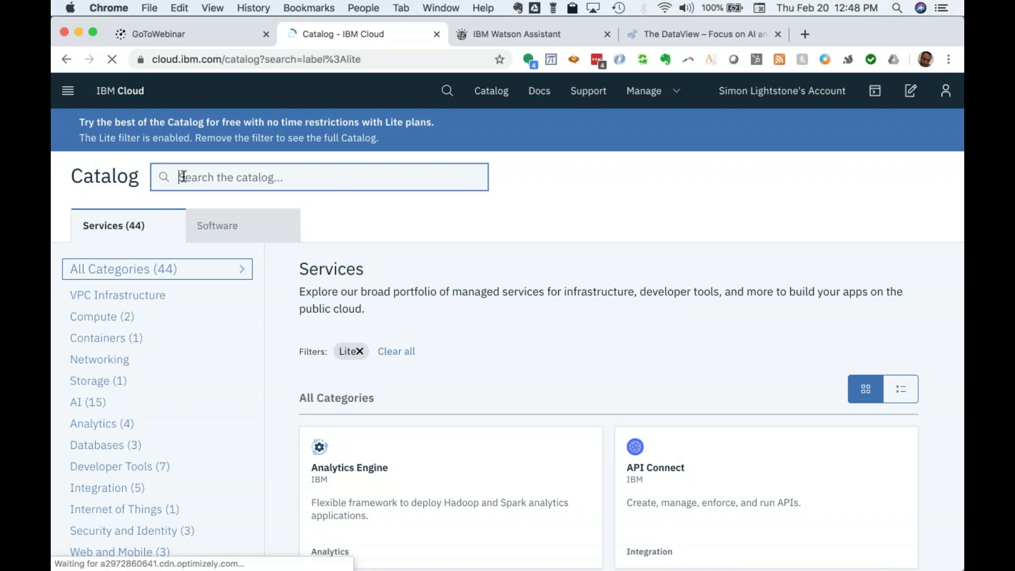
text(lite)
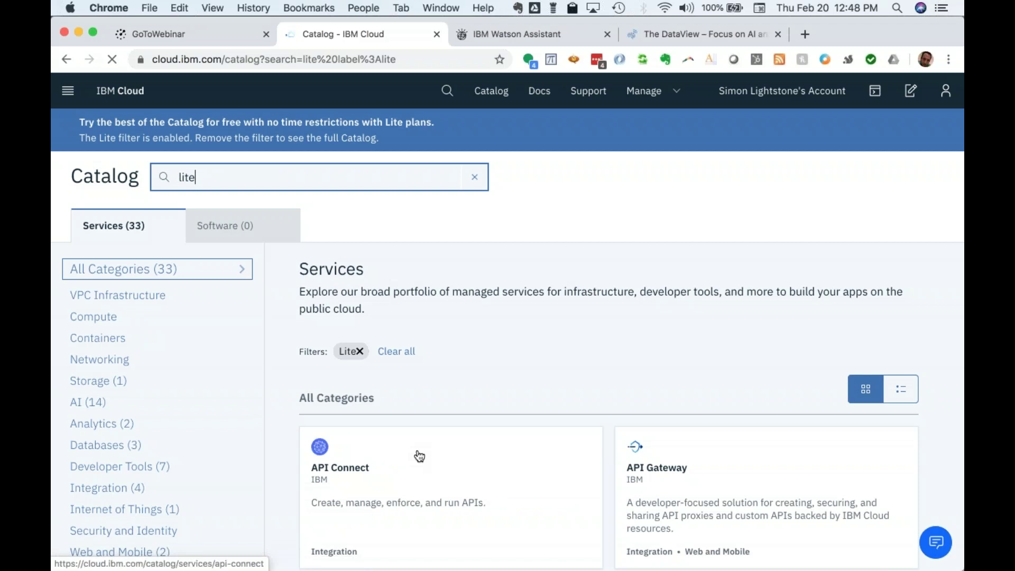
- Examine the full list of Lite services in the catalog and its category list
scroll(419, 456, down, 3)
scroll(420, 456, down, 4)
scroll(419, 455, down, 2)
scroll(420, 502, down, 4)
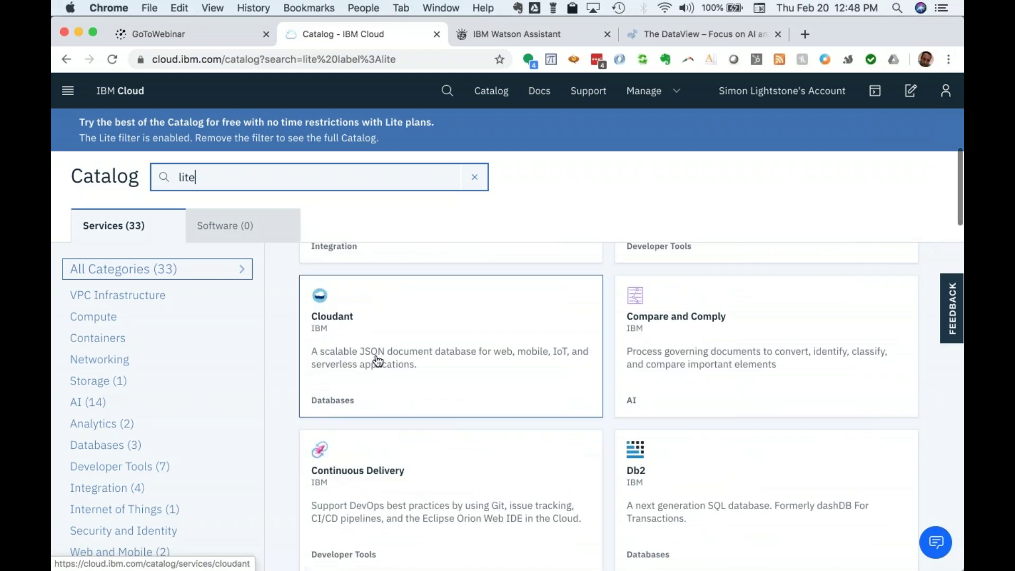
scroll(375, 376, down, 4)
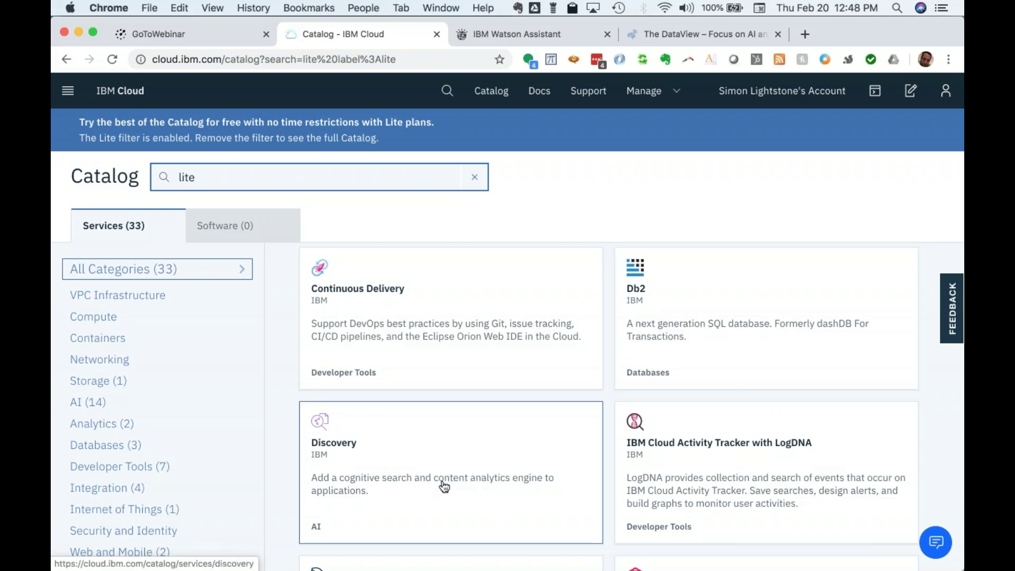
scroll(445, 487, down, 3)
scroll(443, 478, down, 1)
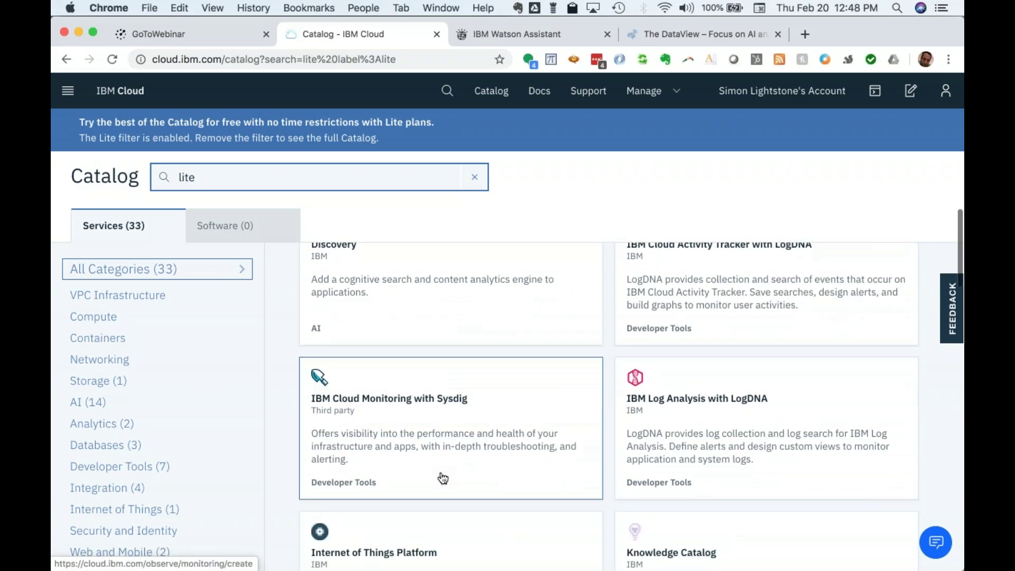
scroll(443, 479, up, 2)
scroll(410, 405, down, 4)
scroll(410, 404, down, 5)
scroll(410, 405, down, 11)
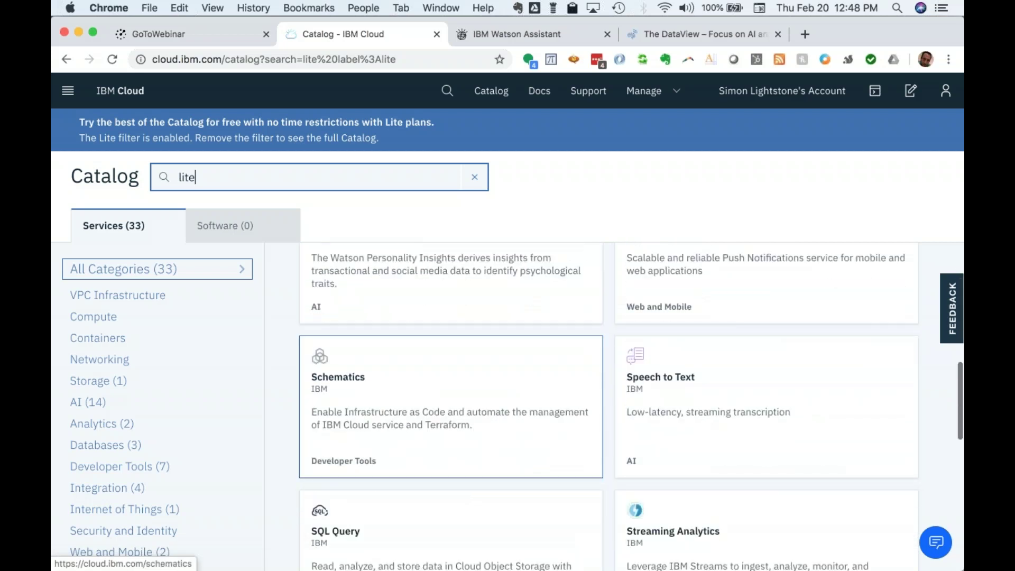
scroll(410, 405, down, 9)
scroll(411, 404, down, 6)
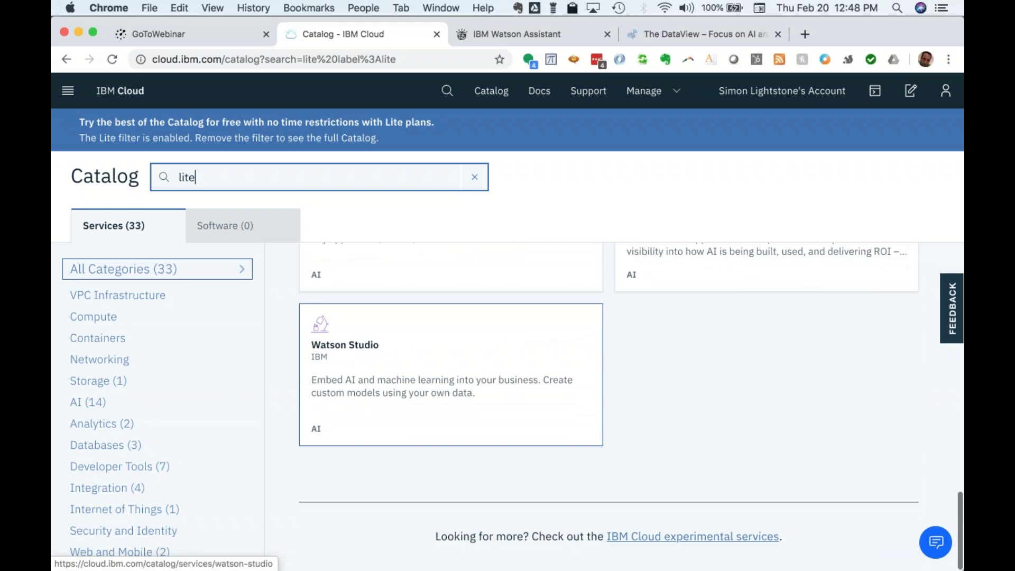
scroll(730, 345, up, 4)
scroll(430, 398, up, 19)
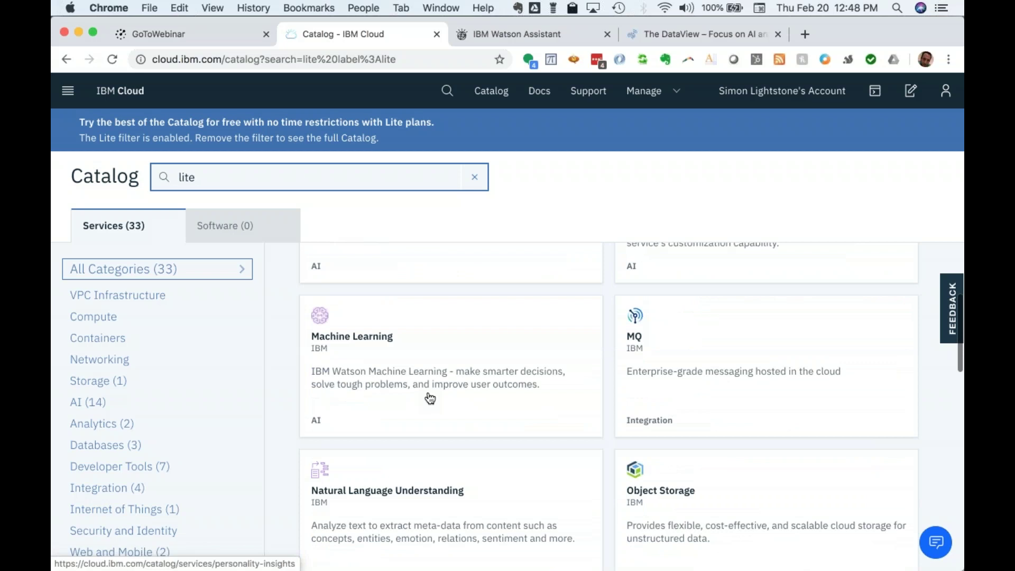
scroll(430, 398, up, 15)
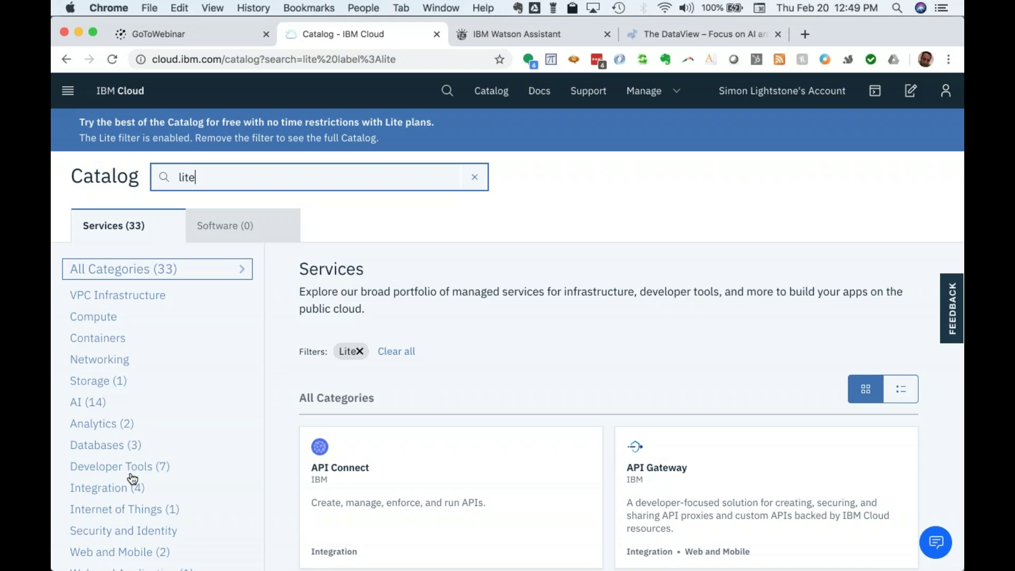
scroll(132, 478, down, 5)
scroll(159, 266, up, 3)
scroll(159, 266, up, 2)
- Replace the catalog search with "container" and review the matching Lite services
double_click(187, 178)
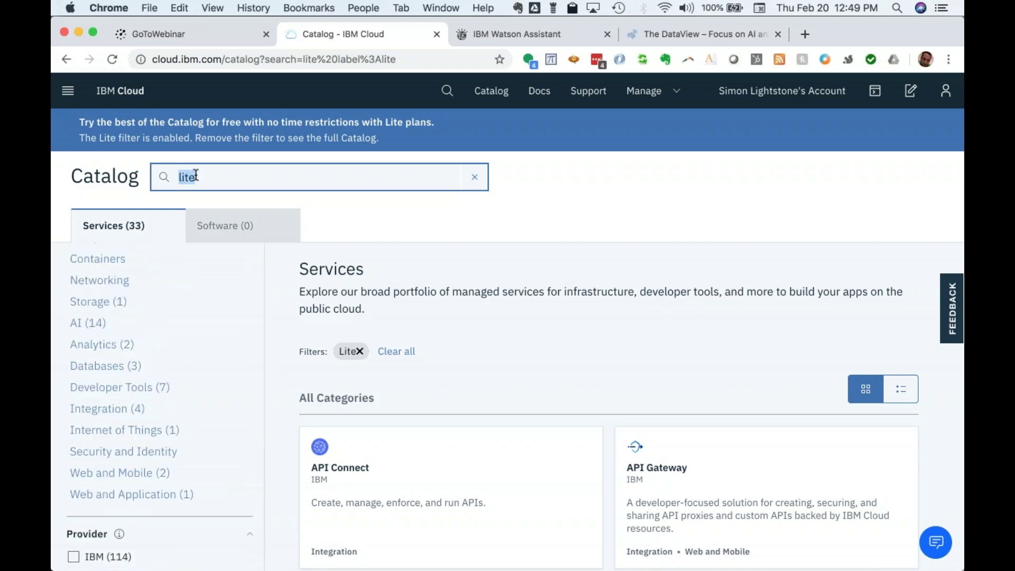
key(BackSpace)
text(conta)
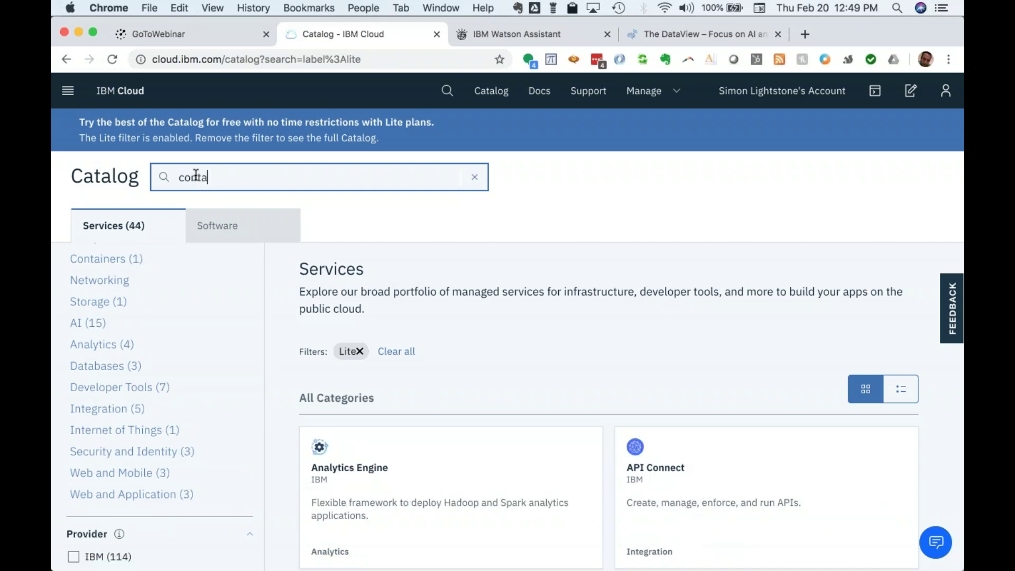
text(iner)
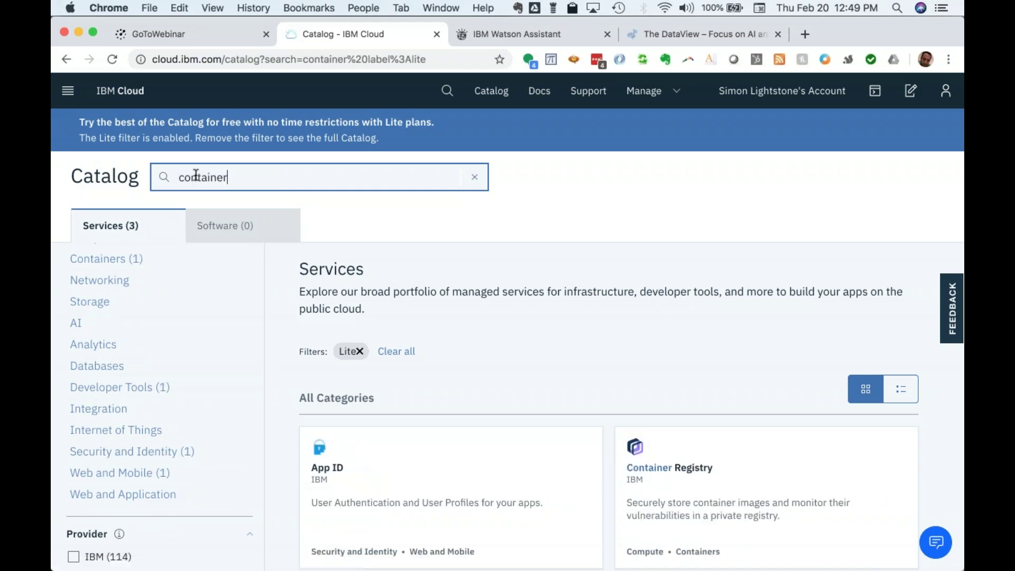
scroll(486, 405, down, 4)
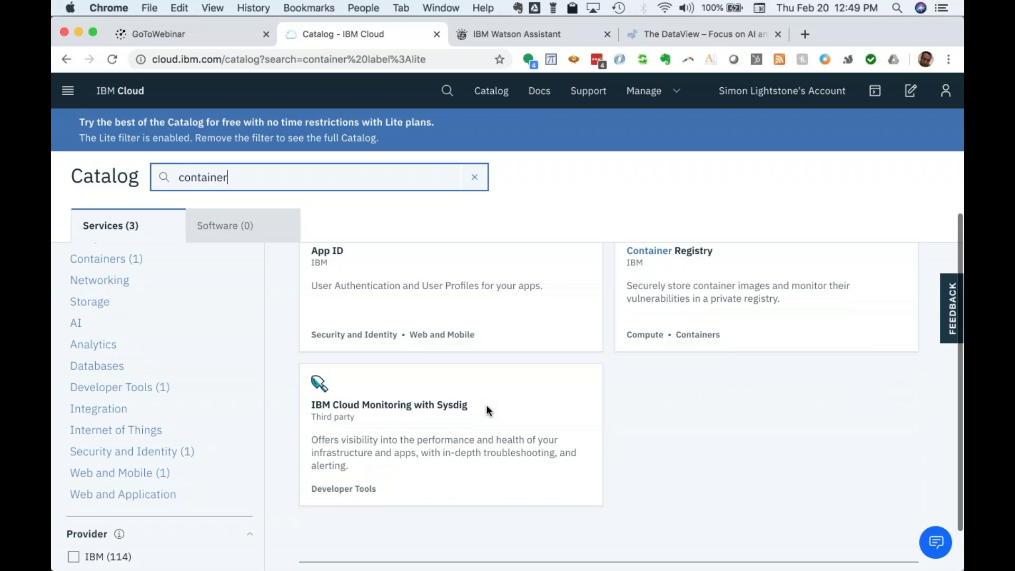
scroll(487, 404, up, 3)
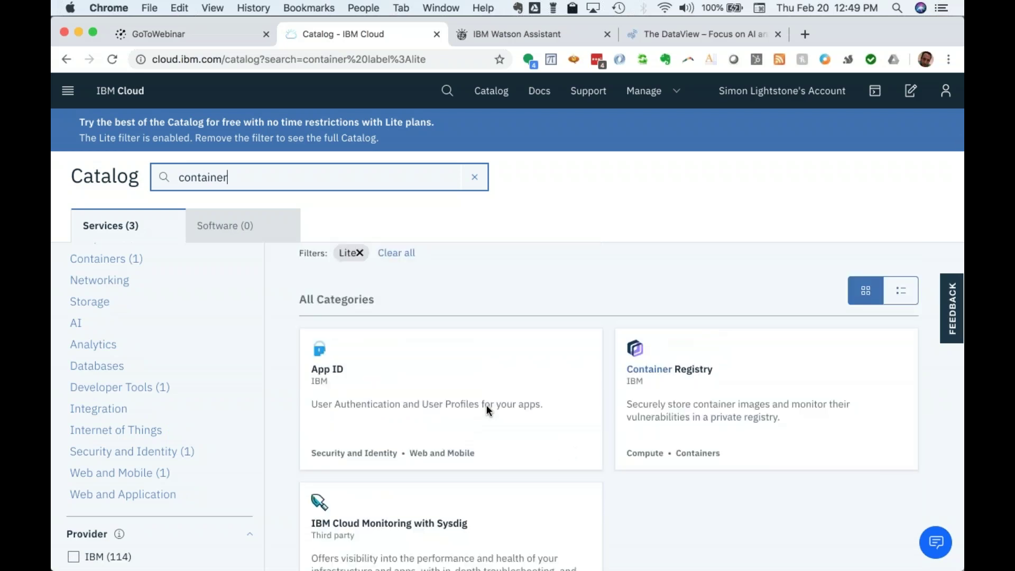
- Search the catalog for "kubernetes" and open the Container Registry service page
double_click(257, 178)
text(kubernetes)
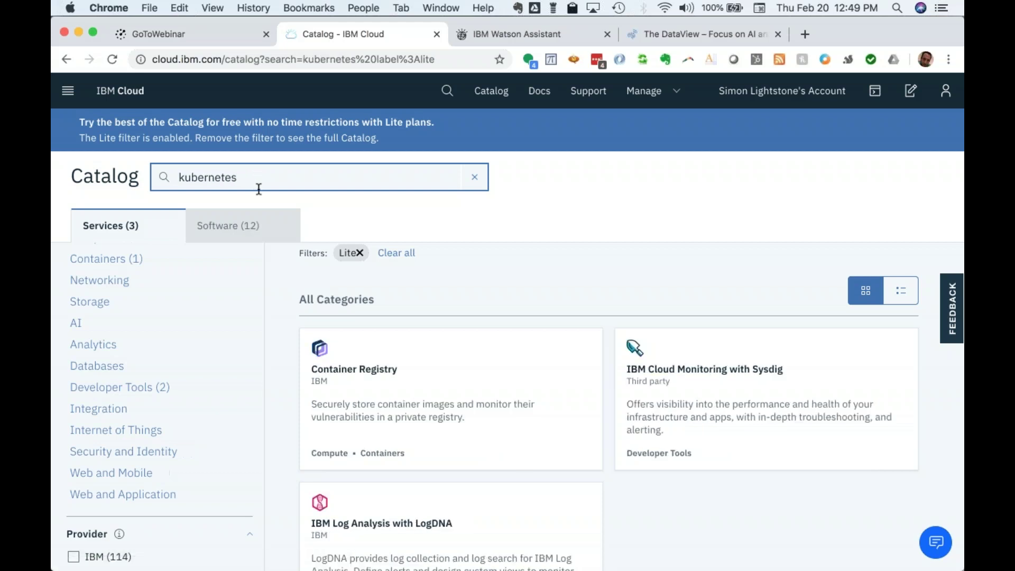
scroll(435, 386, down, 3)
click(436, 386)
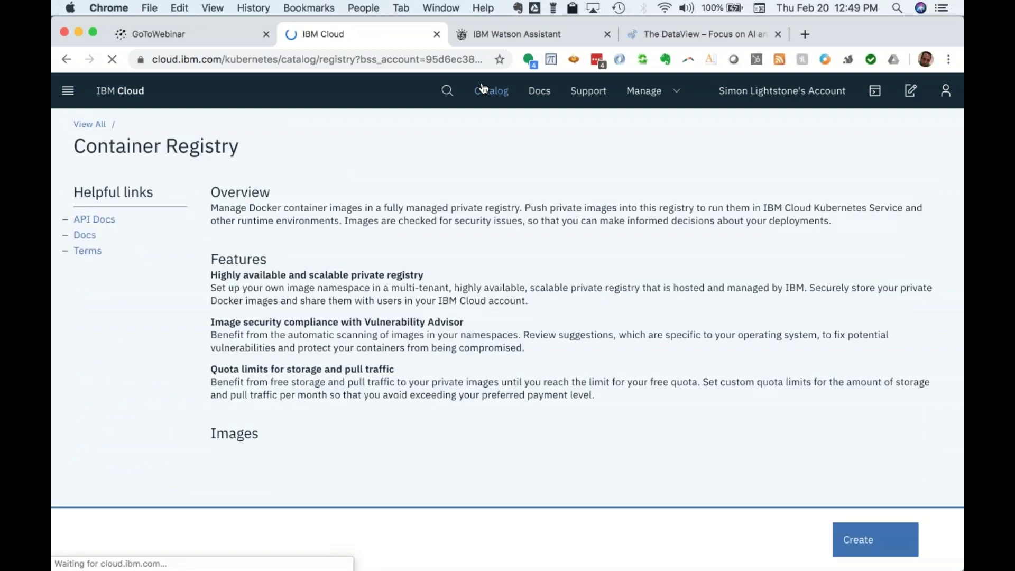
scroll(480, 265, down, 4)
scroll(493, 192, down, 3)
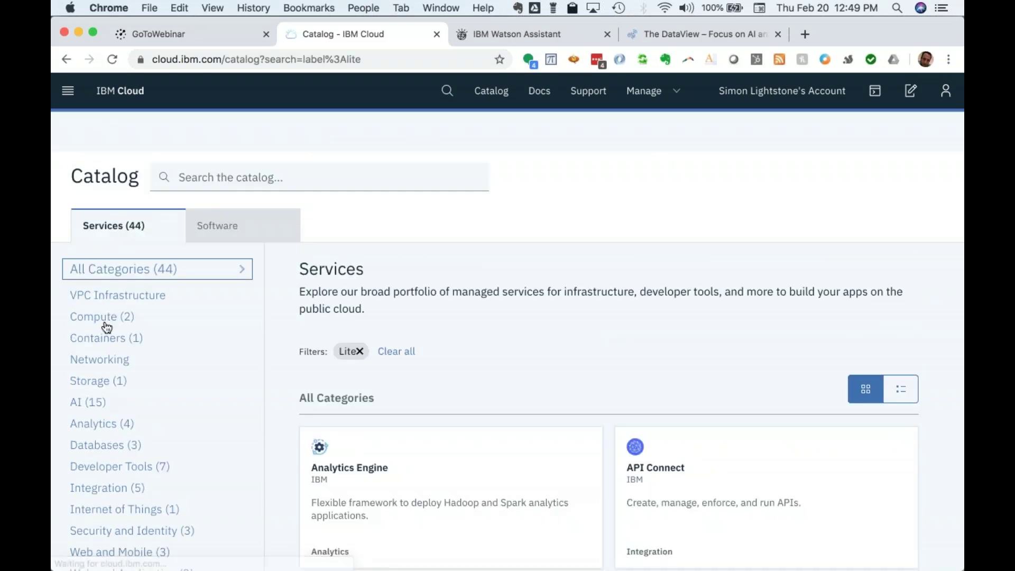
- Return to the catalog and review the Lite services in the Compute category
click(109, 321)
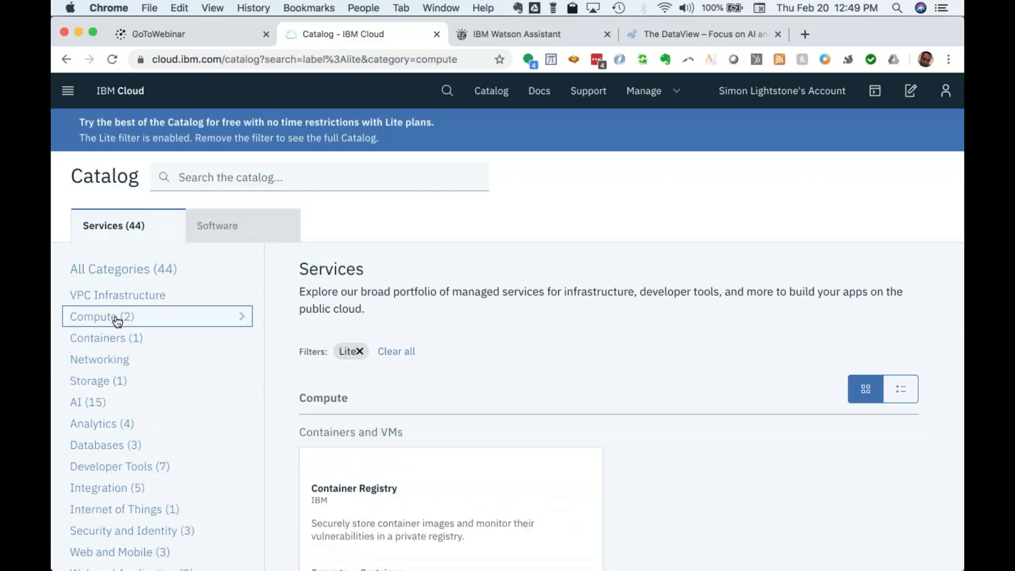
scroll(363, 412, down, 1)
scroll(451, 413, down, 4)
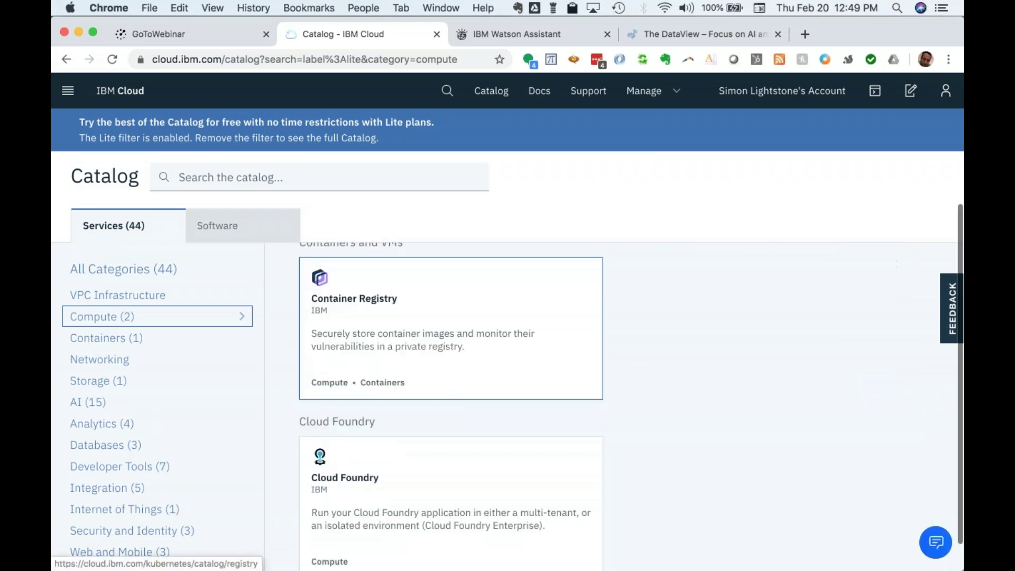
scroll(452, 370, up, 5)
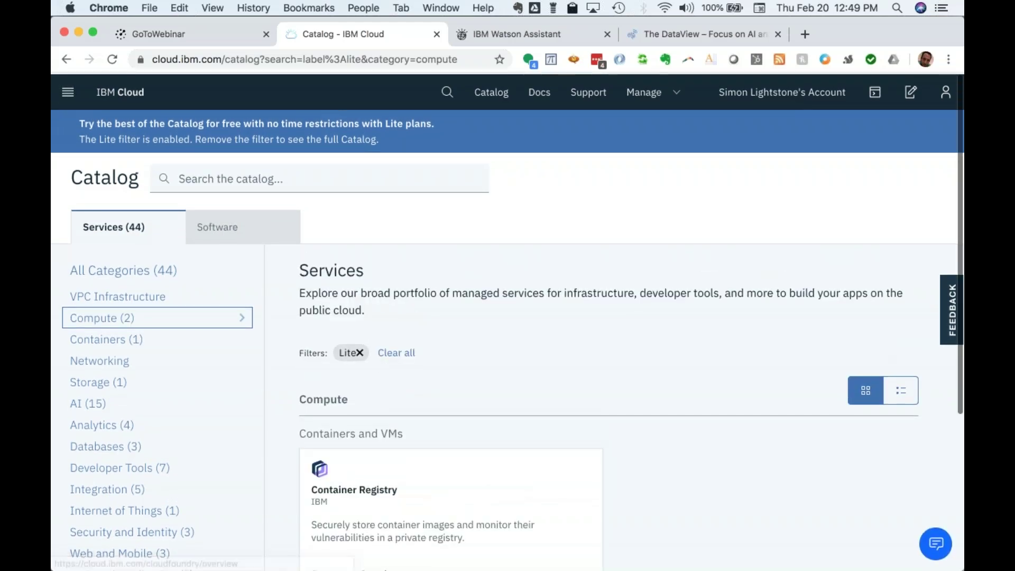
- Clear the Lite filter and browse the Compute services as far as the Kubernetes Service under Containers and VMs
click(394, 352)
scroll(396, 389, down, 3)
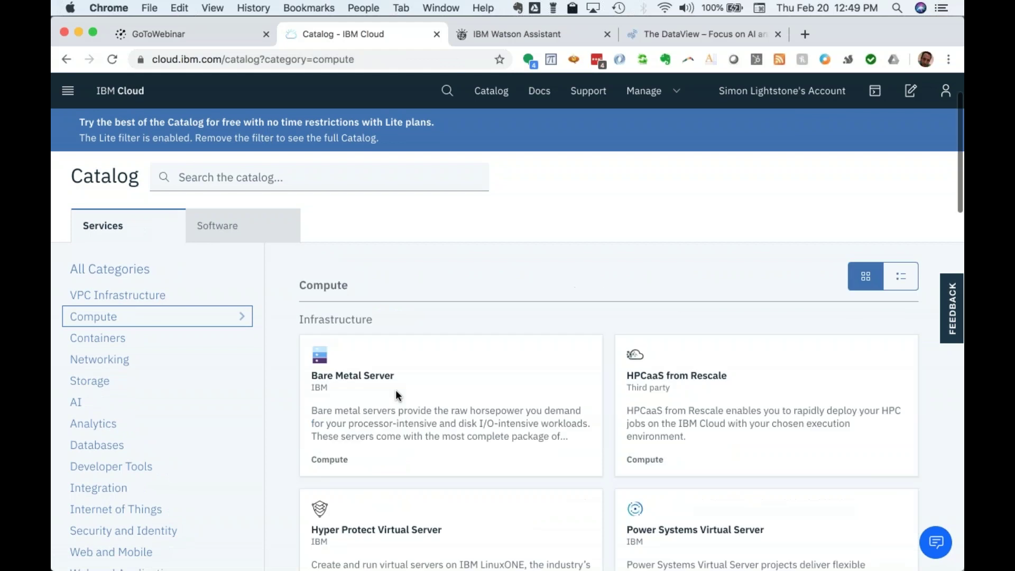
scroll(395, 338, down, 4)
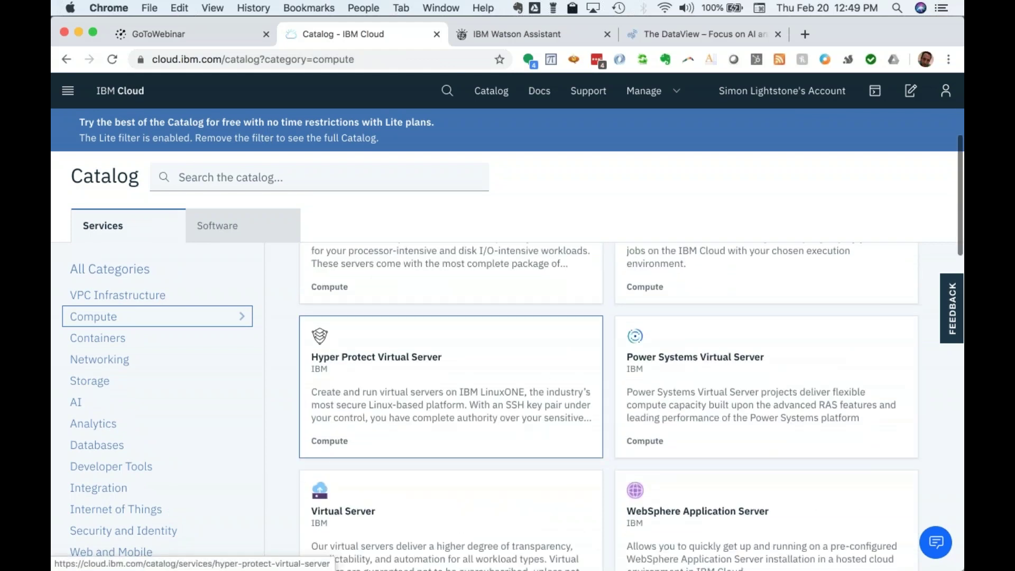
scroll(404, 393, down, 5)
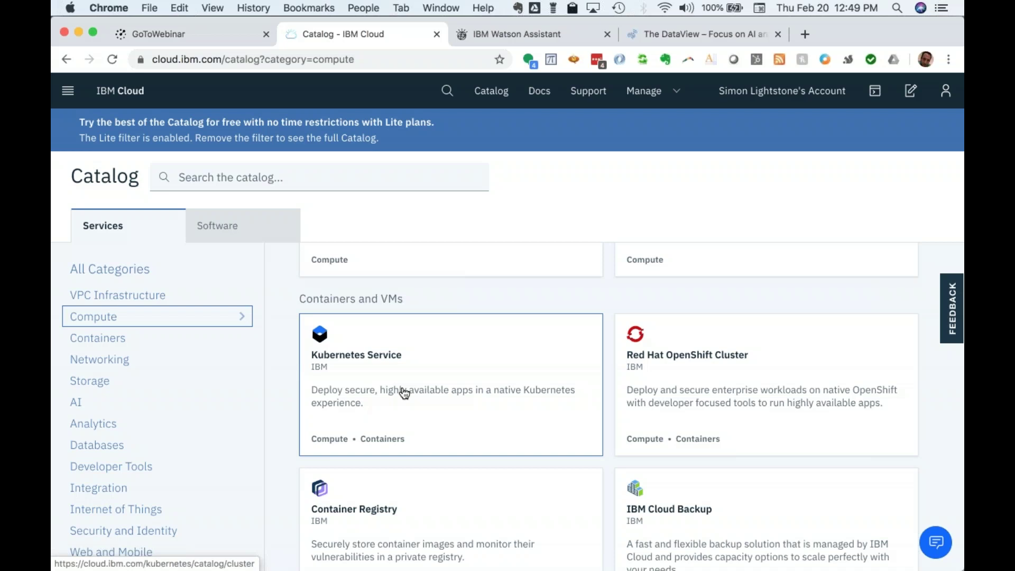
- Open the Kubernetes Service page and examine its cluster overview image and the features of the Free pricing plan
click(405, 393)
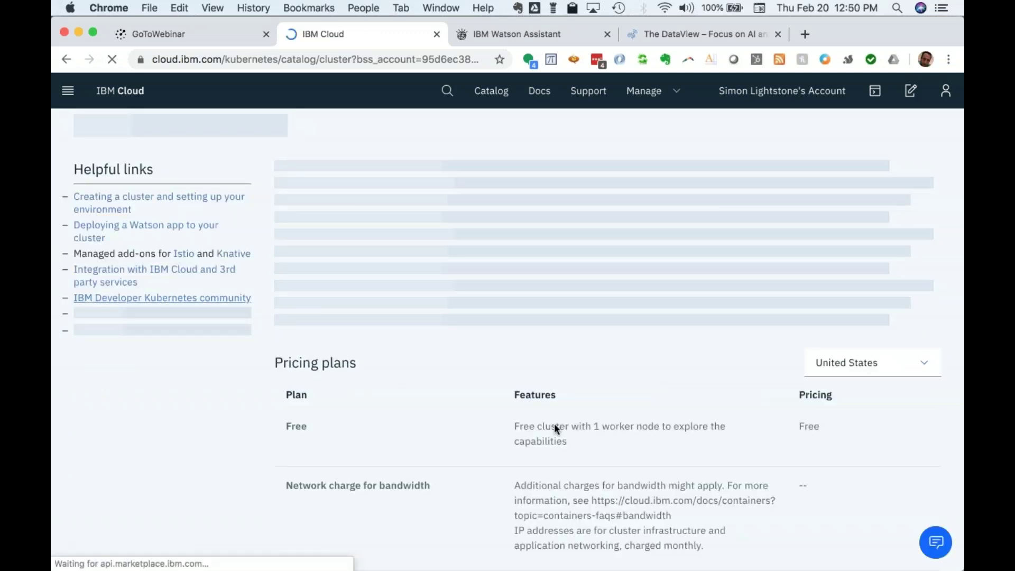
scroll(558, 429, down, 5)
scroll(557, 425, down, 8)
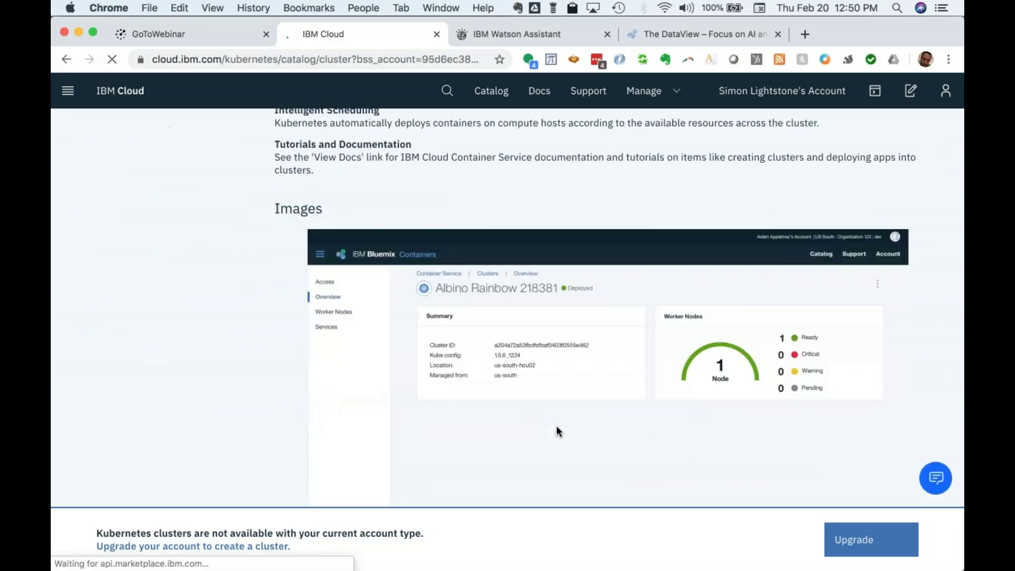
drag(527, 395, 569, 409)
click(570, 408)
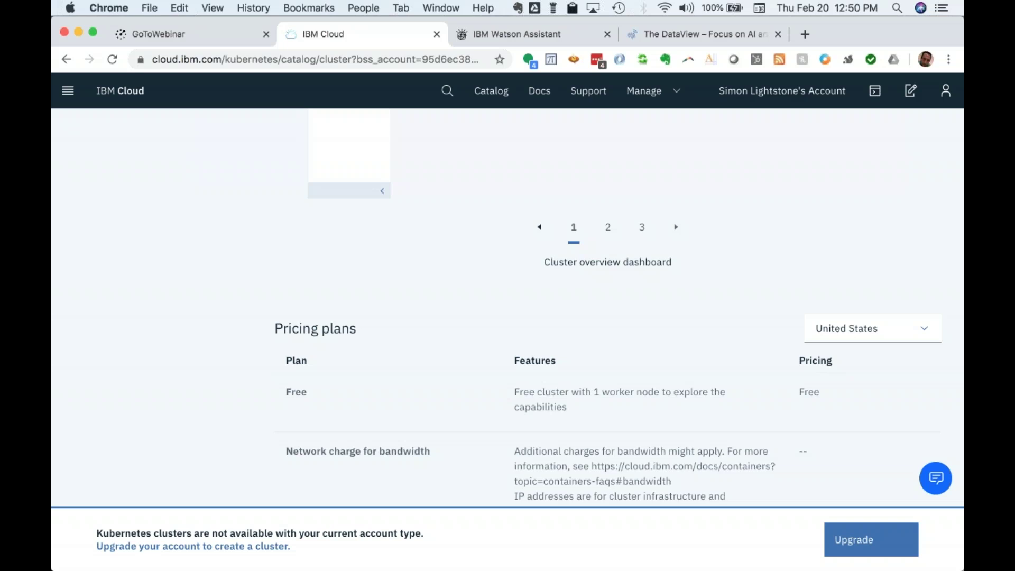
scroll(507, 307, up, 20)
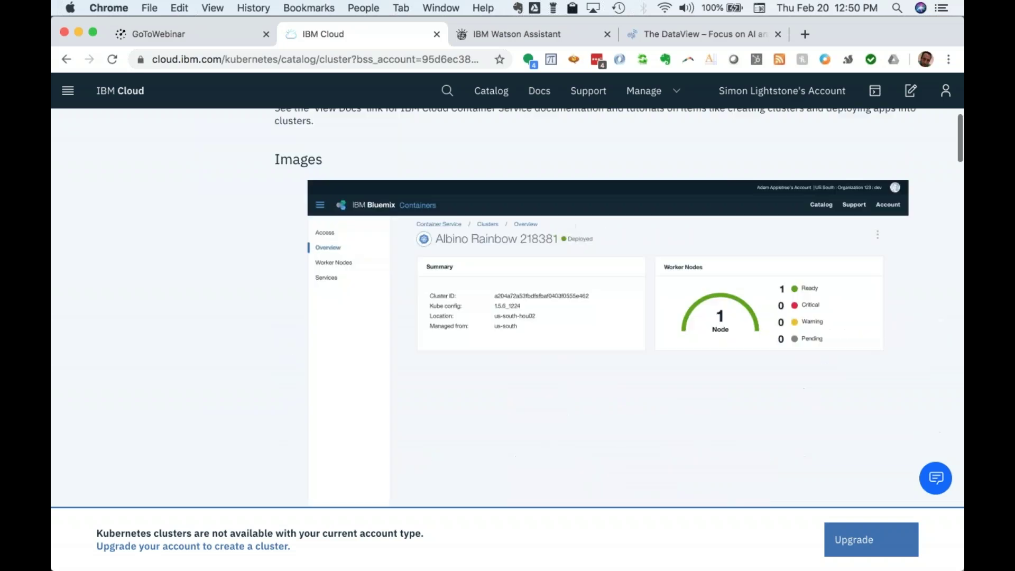
scroll(508, 307, down, 8)
scroll(555, 378, down, 10)
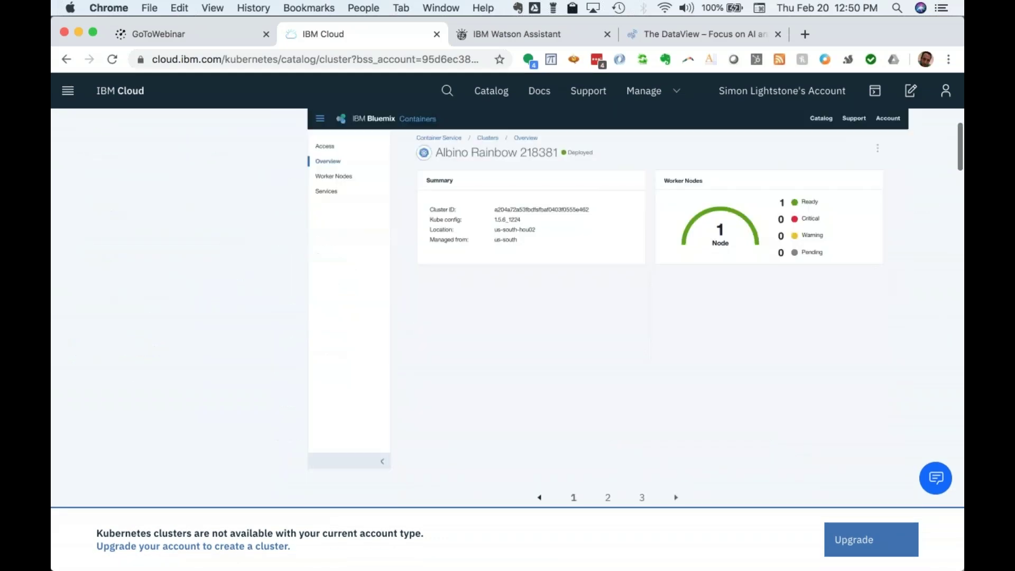
drag(514, 359, 569, 373)
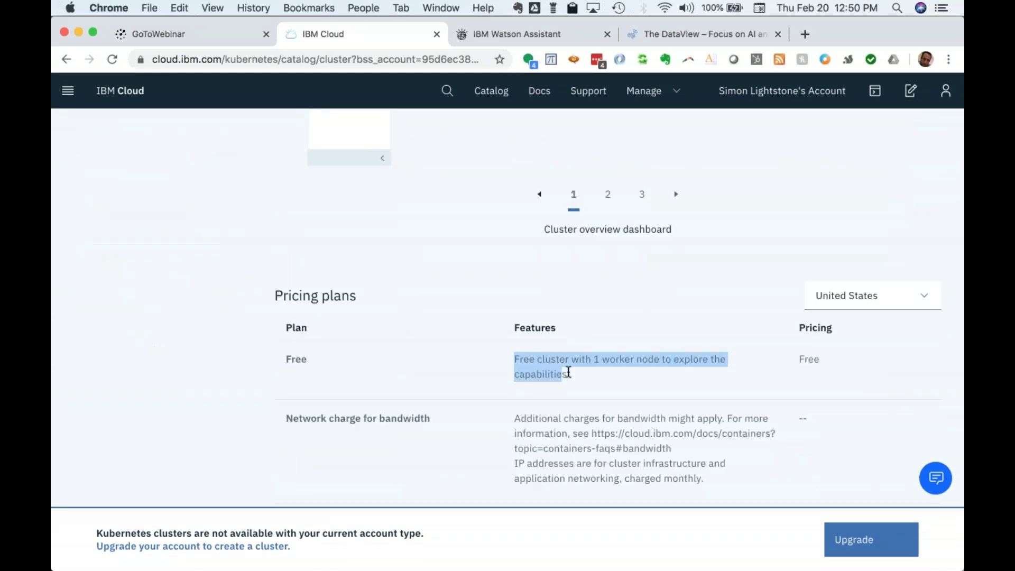
click(574, 374)
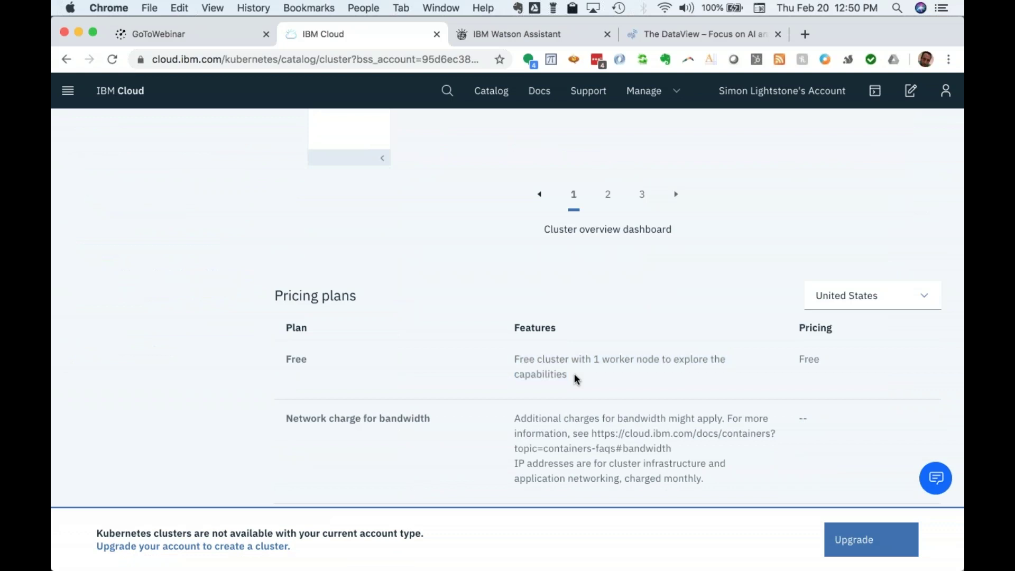
- Look over the Kubernetes Service's bandwidth and shared virtual plan prices, and return to the overview and feature descriptions
scroll(574, 374, down, 8)
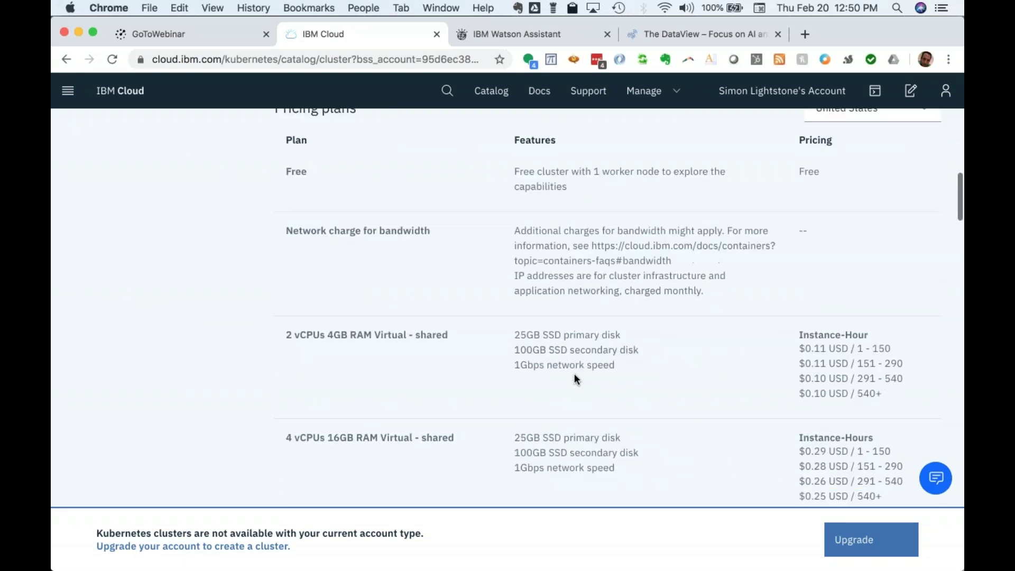
scroll(575, 374, down, 1)
scroll(574, 373, up, 6)
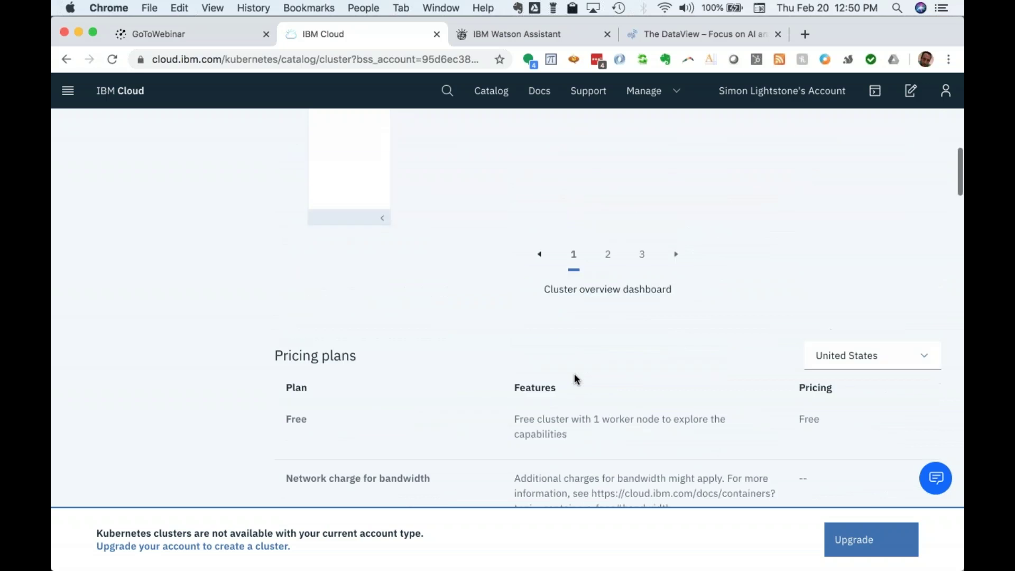
scroll(574, 376, up, 2)
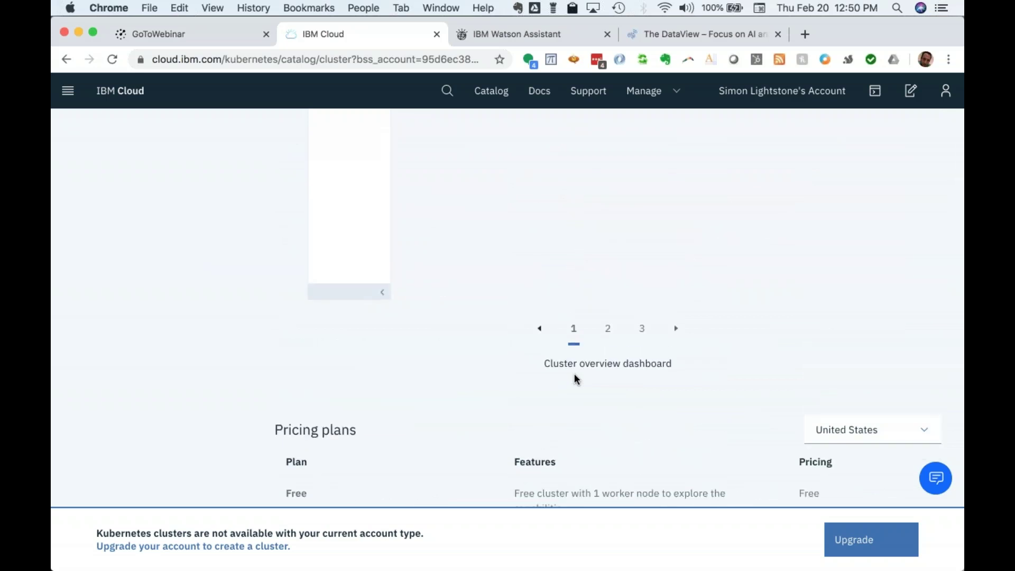
scroll(575, 375, up, 3)
scroll(575, 373, up, 12)
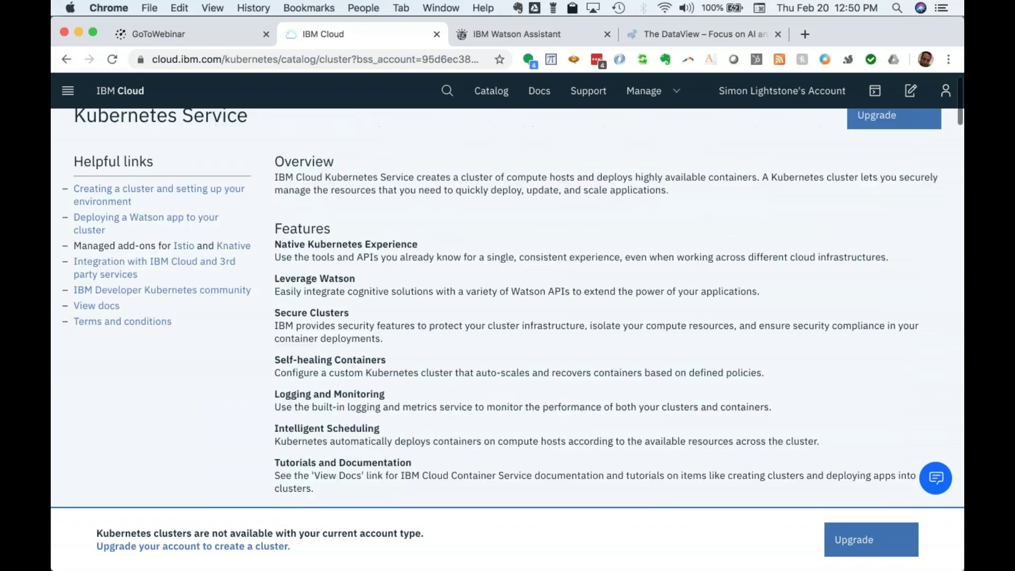
scroll(575, 373, up, 1)
- Search the resources and offerings for "db2" and go back to the IBM Cloud dashboard
click(448, 90)
text(db2)
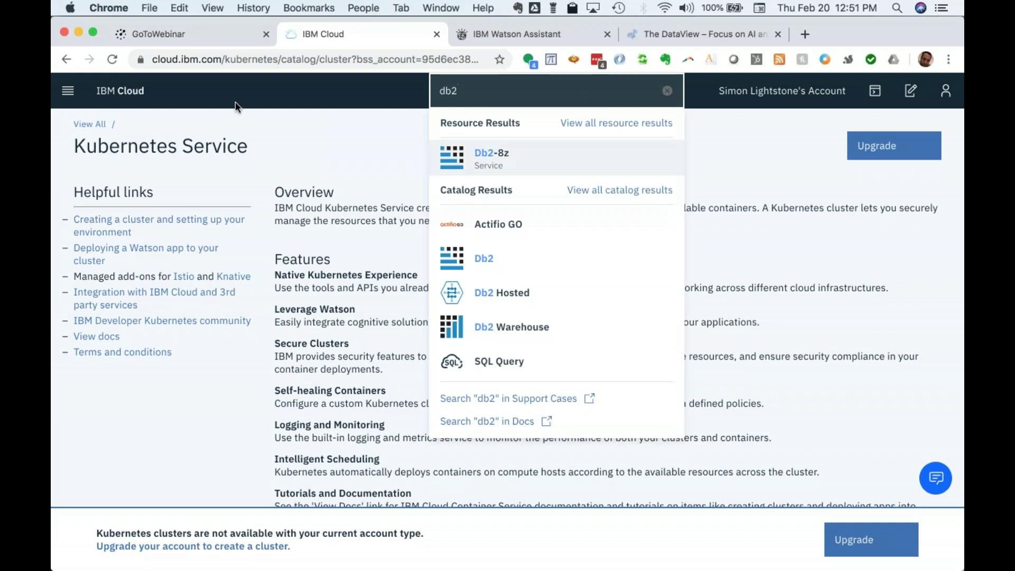
click(120, 90)
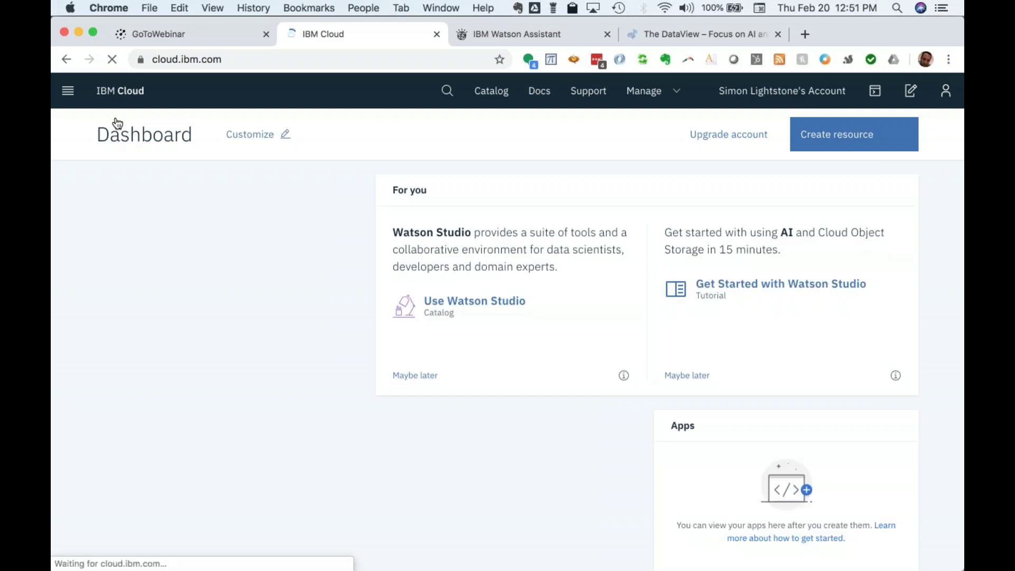
- Open the resource list, expand Services and delete the Db2-8z service
click(70, 92)
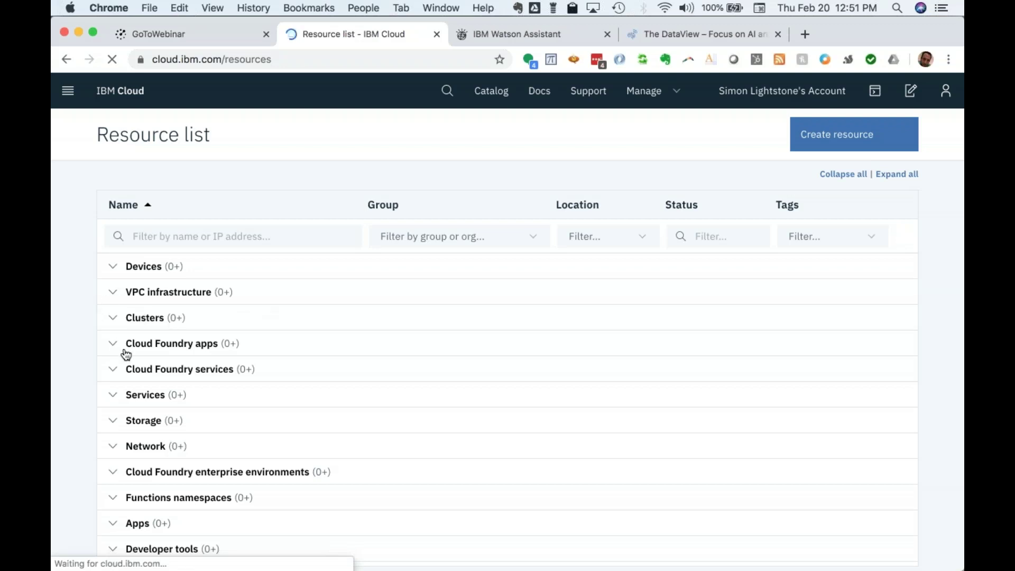
click(129, 391)
scroll(130, 386, down, 1)
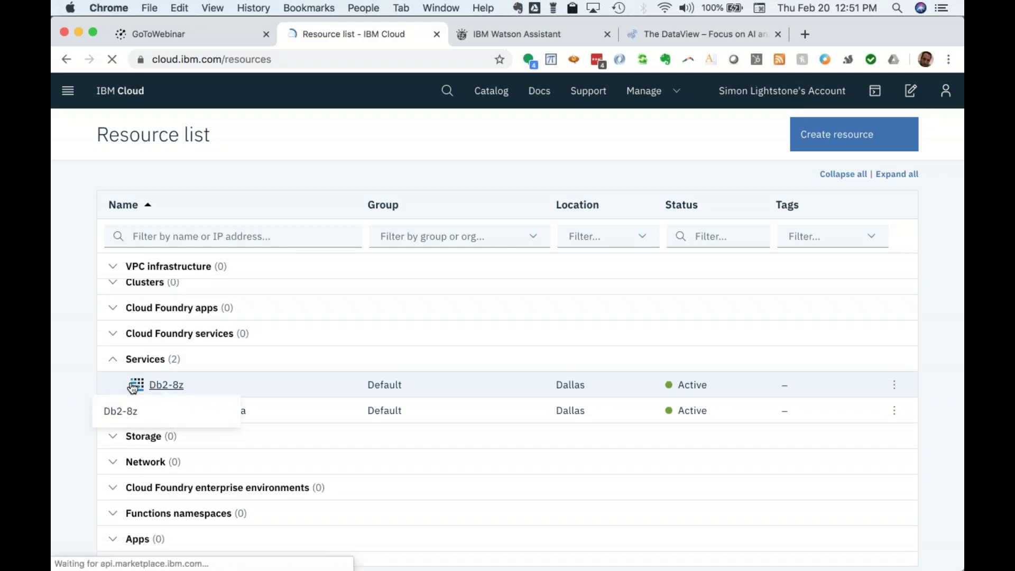
click(893, 388)
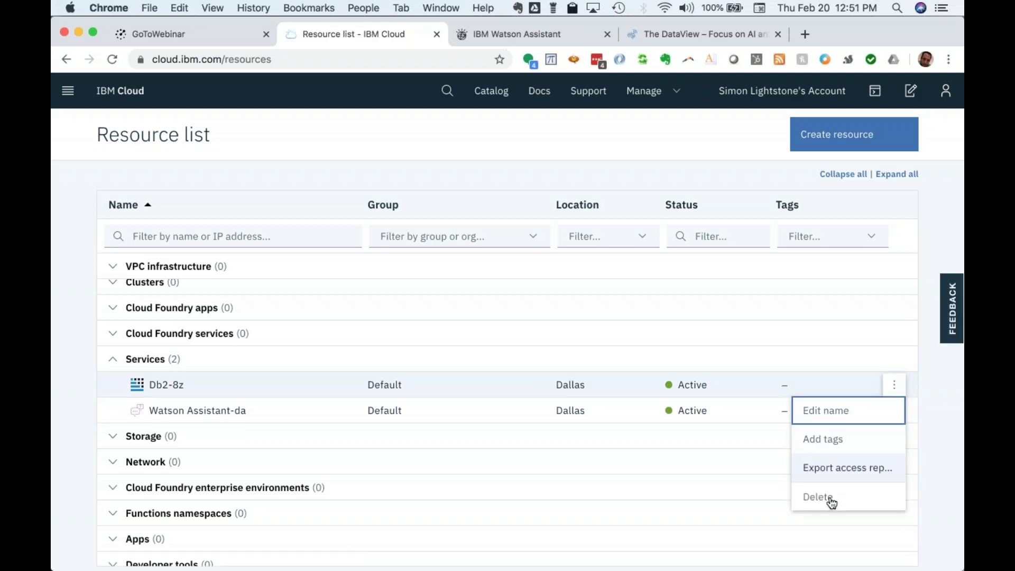
click(832, 501)
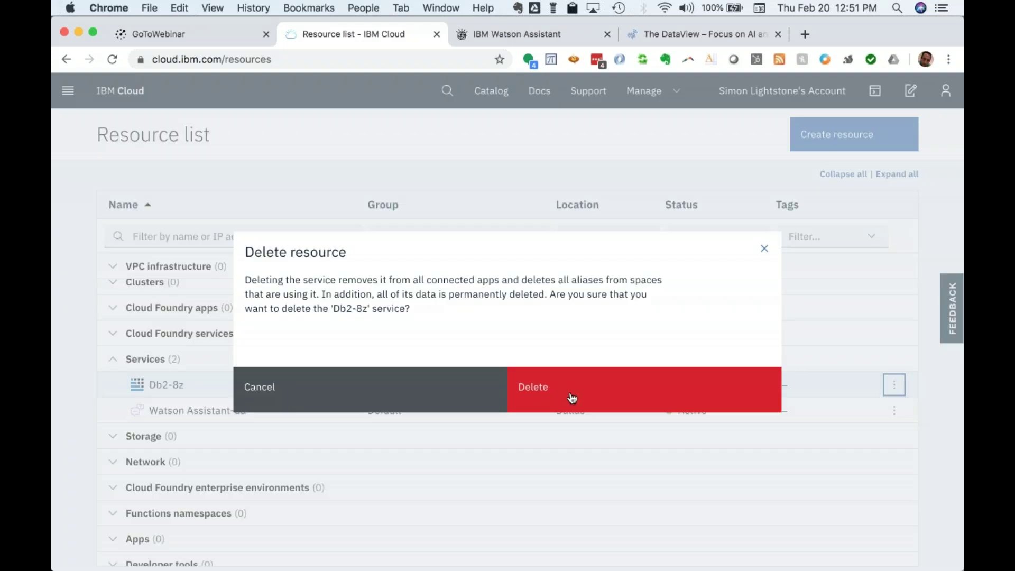
click(571, 398)
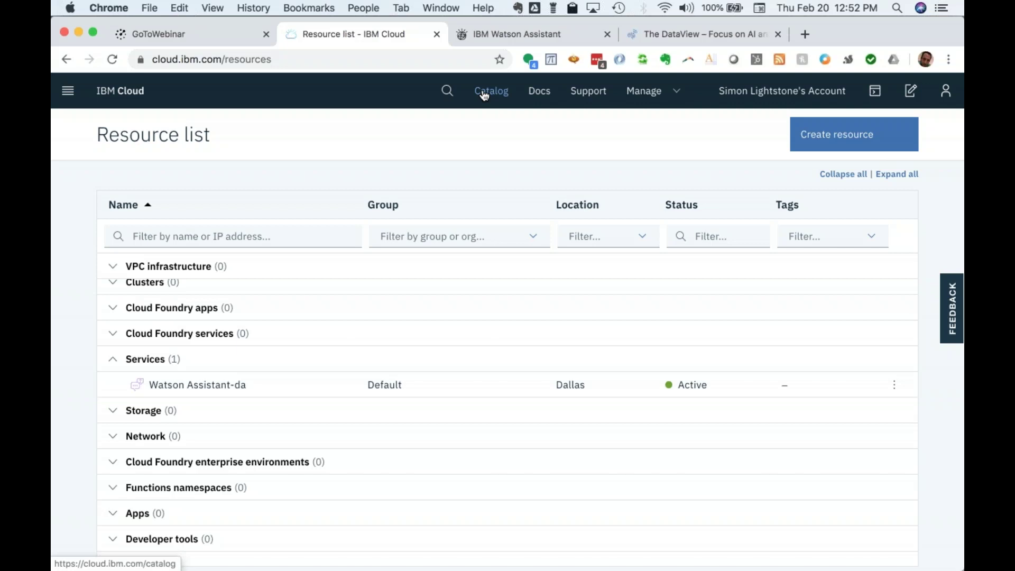
- Return to the catalog, search the offerings for "db2" and open the Db2 service page
click(484, 95)
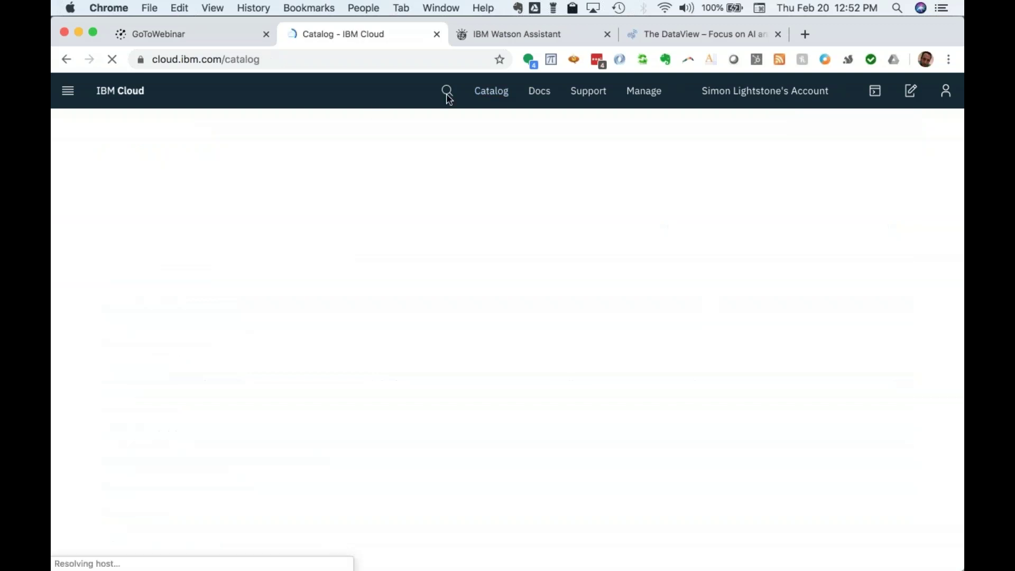
click(447, 90)
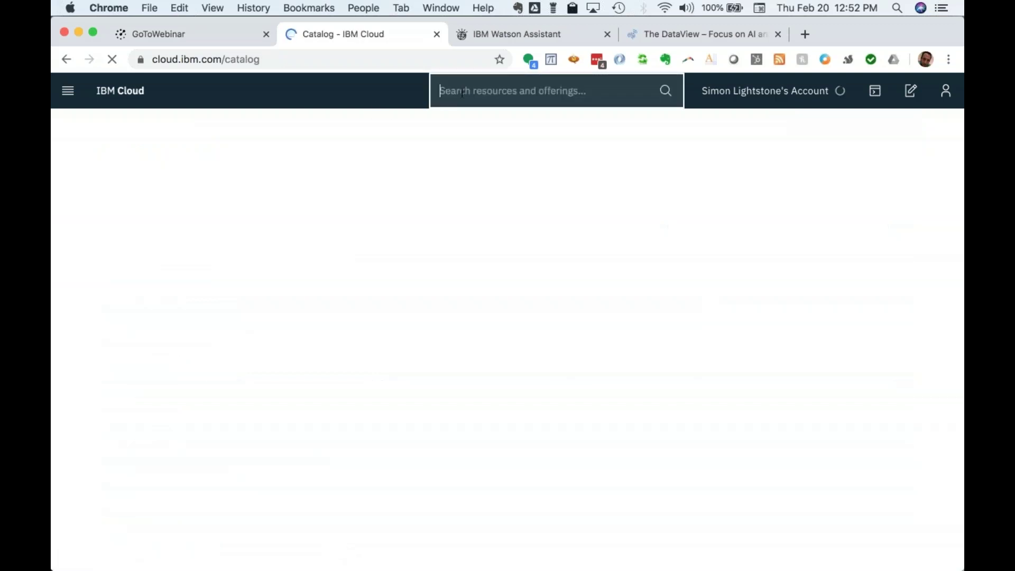
text(db2)
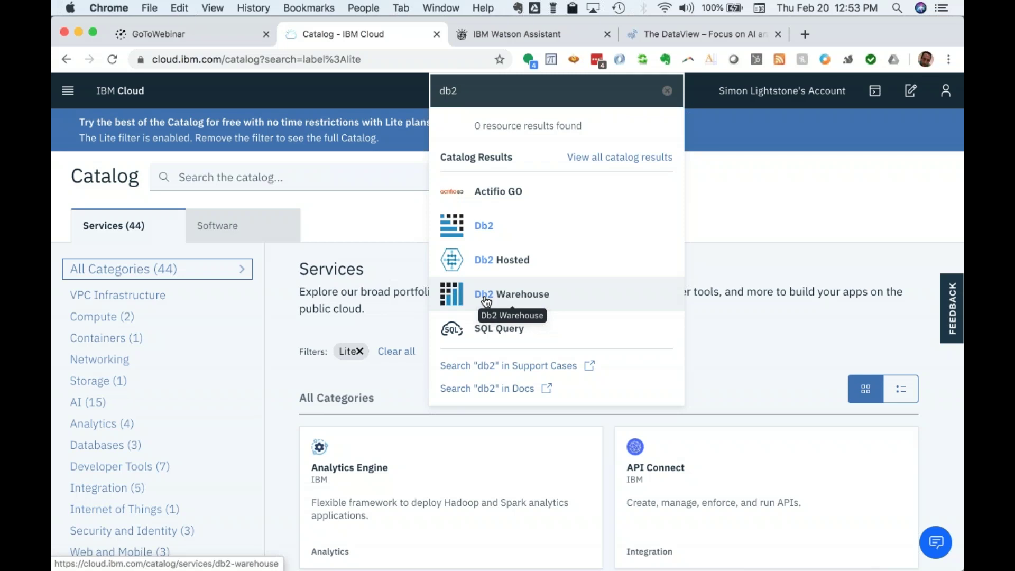
click(465, 232)
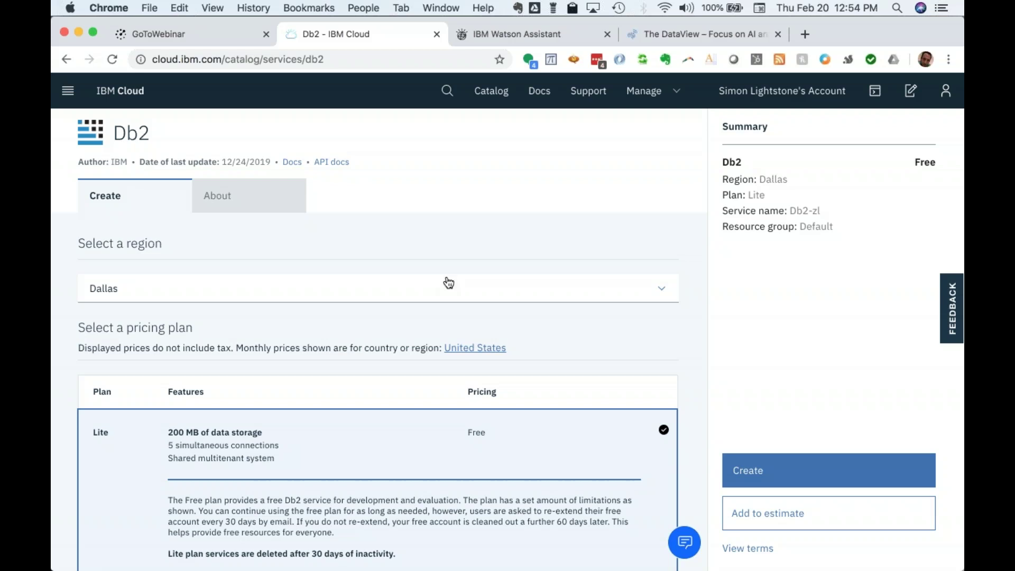
double_click(117, 136)
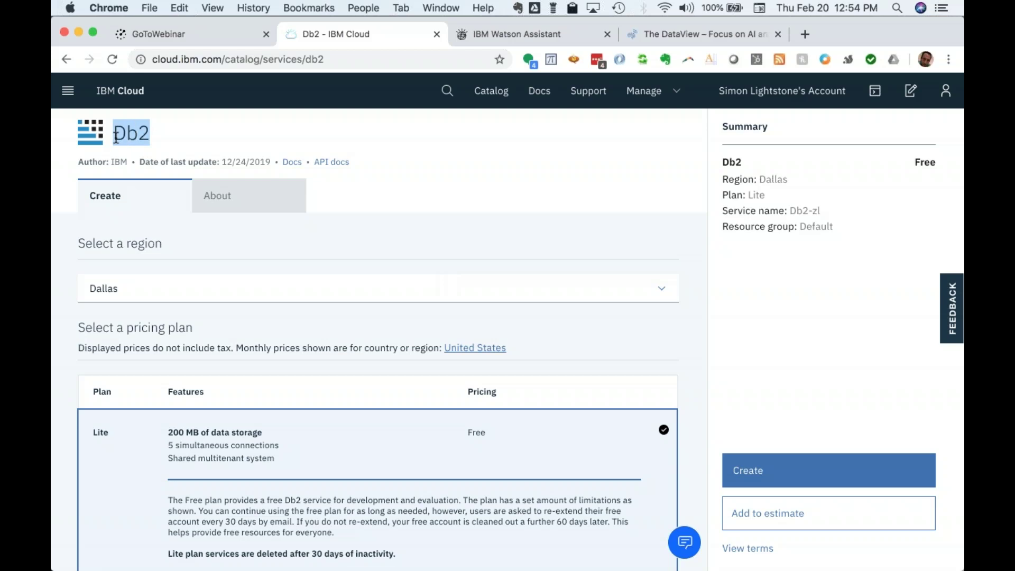
click(117, 137)
double_click(149, 137)
double_click(116, 133)
click(116, 133)
double_click(140, 133)
click(148, 132)
drag(147, 133, 113, 135)
click(112, 136)
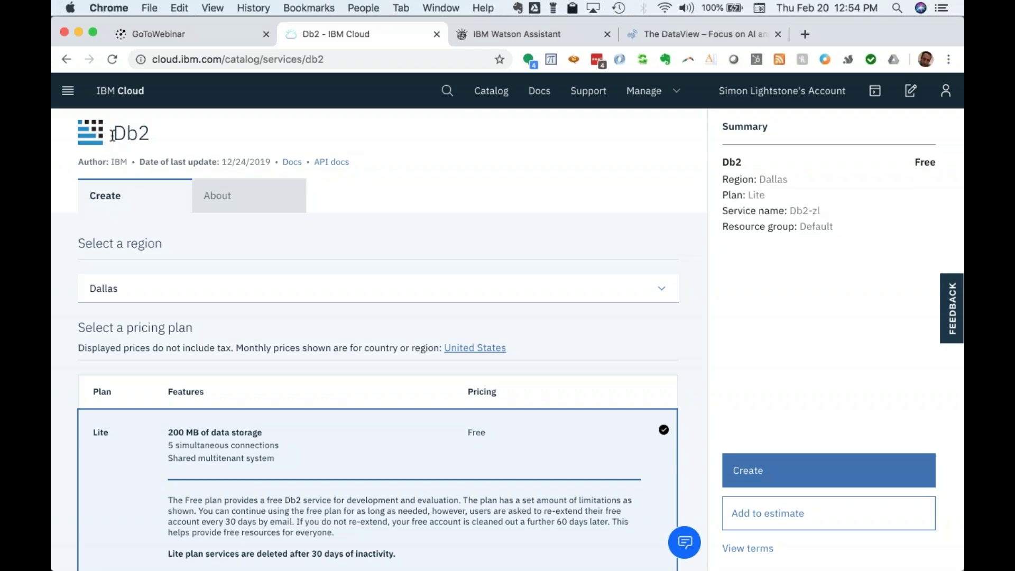
double_click(150, 136)
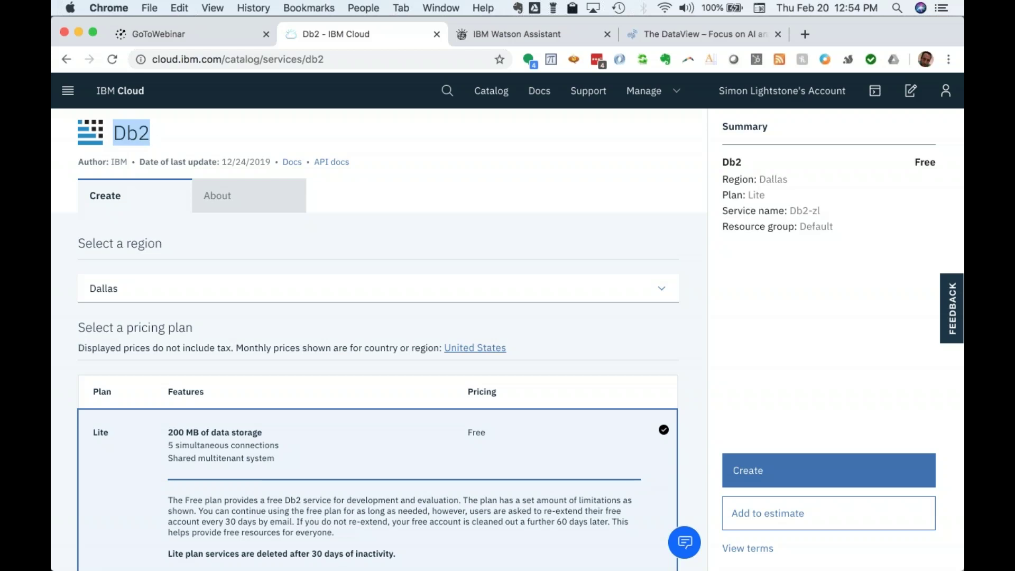
click(156, 138)
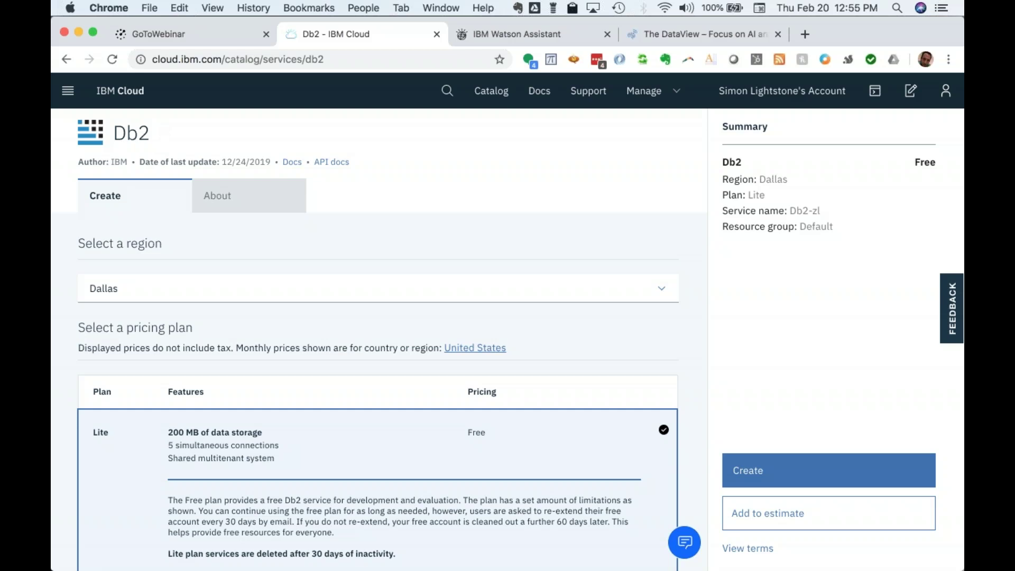
- Review the Db2 pricing plans and create a Db2 service on the Lite plan in the Dallas region
scroll(378, 339, down, 3)
scroll(378, 339, up, 3)
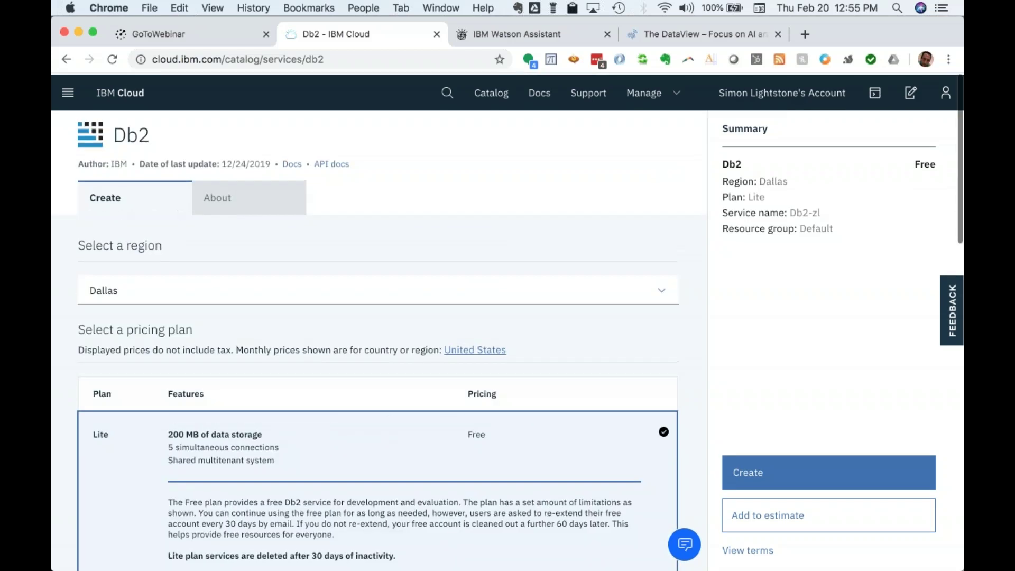
scroll(378, 339, down, 4)
scroll(378, 338, up, 4)
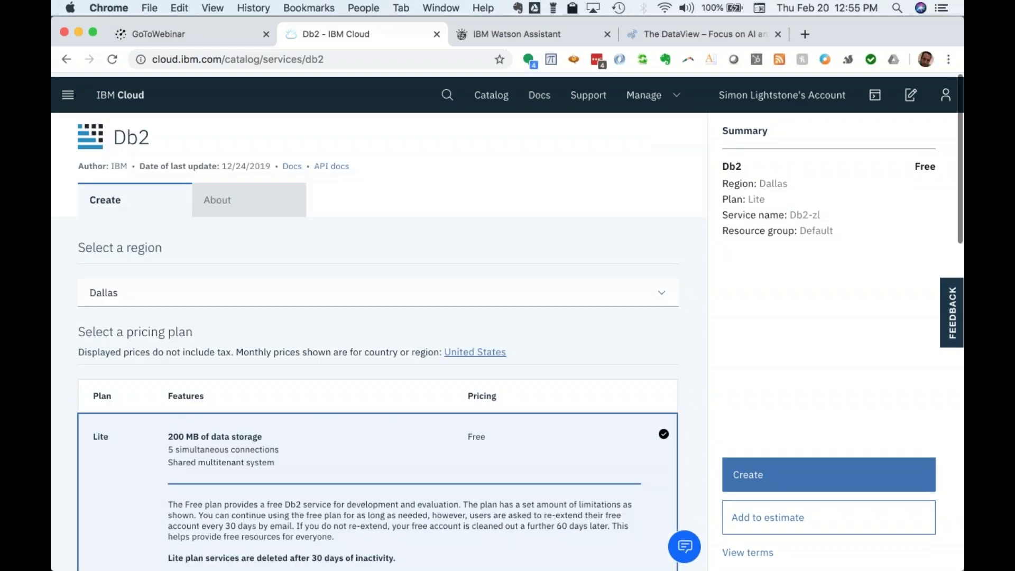
scroll(378, 338, down, 1)
scroll(378, 339, down, 1)
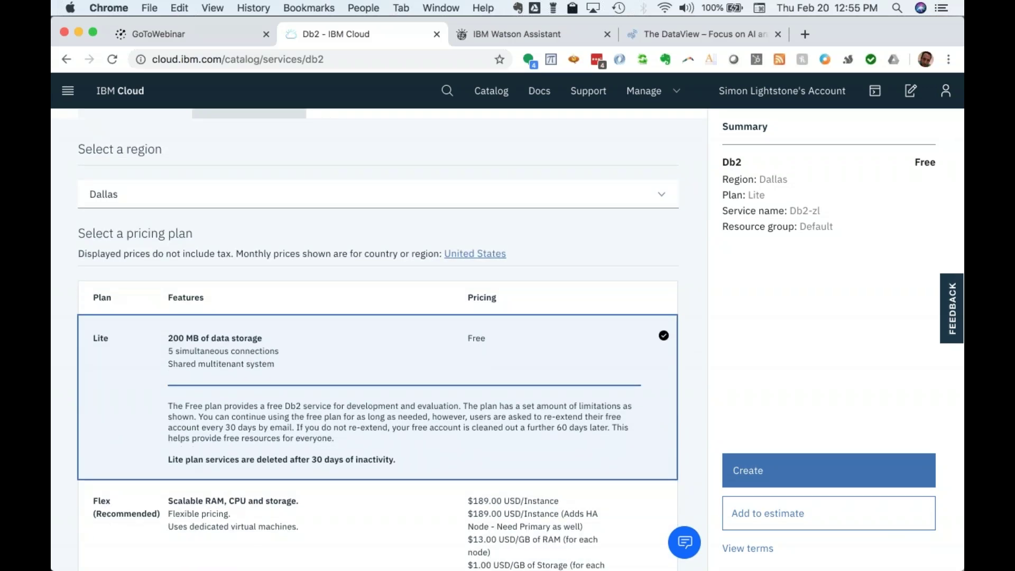
click(751, 470)
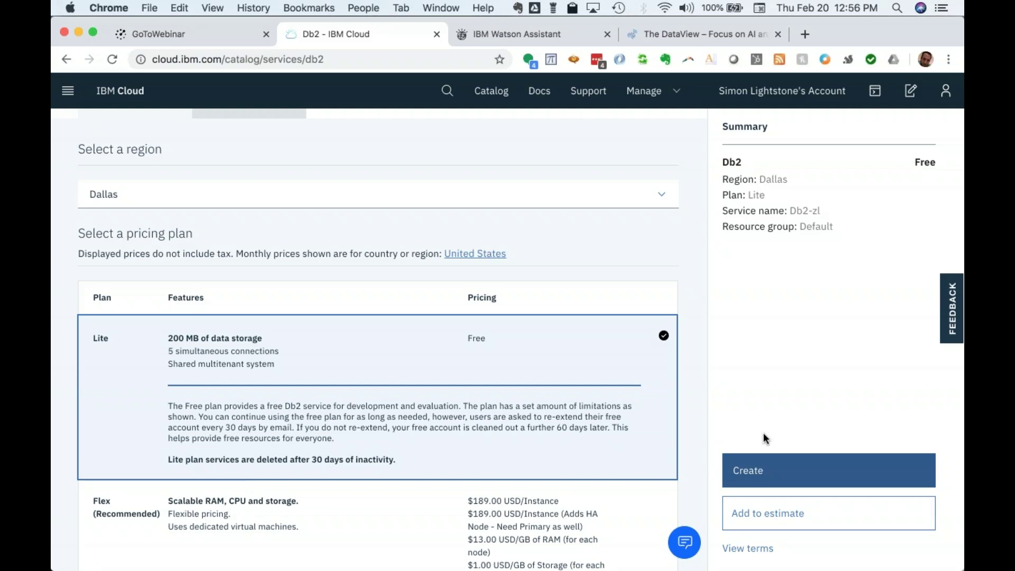
click(766, 478)
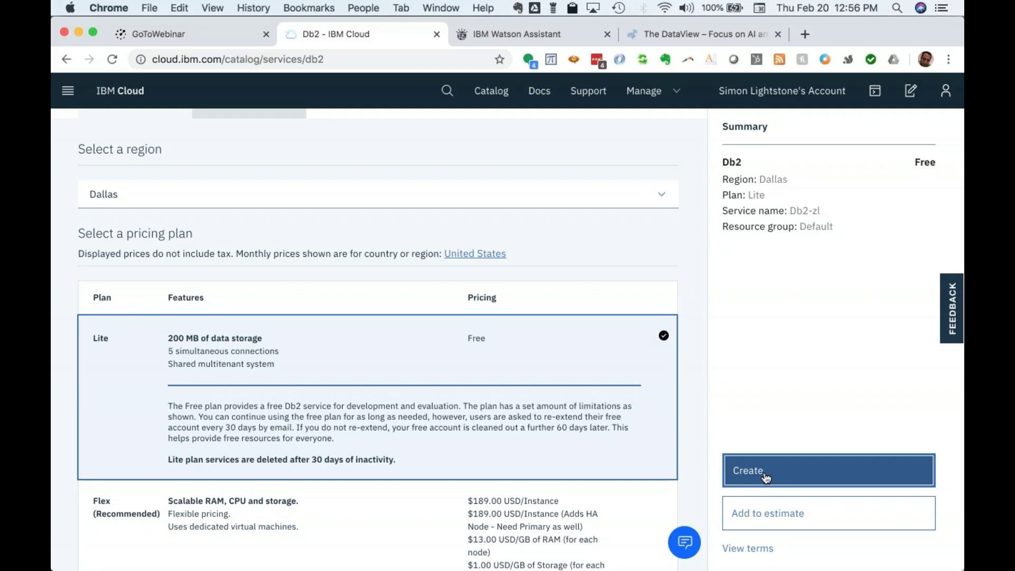
click(767, 478)
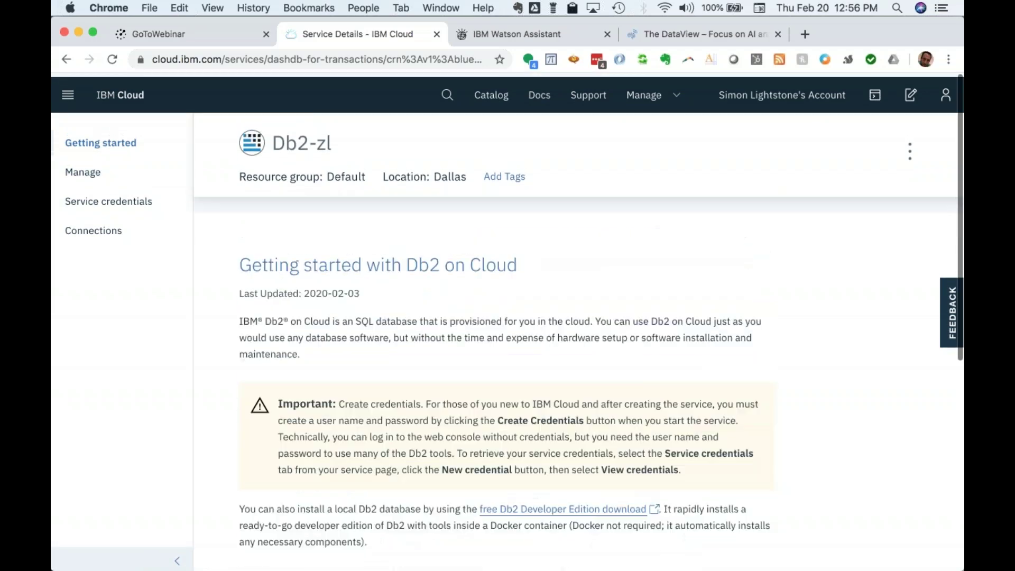
- Go to the new Db2 service's management page and launch its web console
click(98, 173)
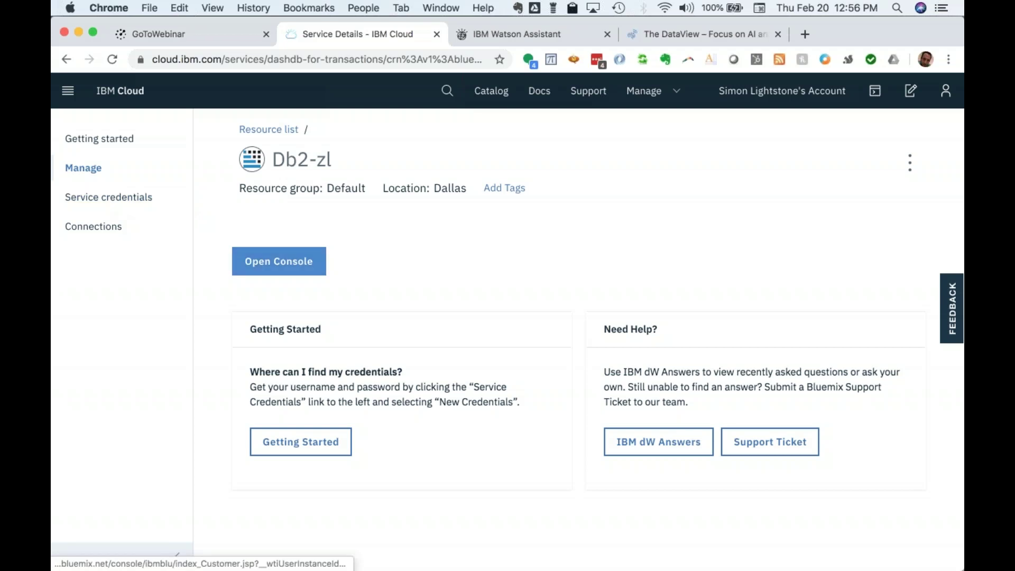
click(294, 270)
click(294, 270)
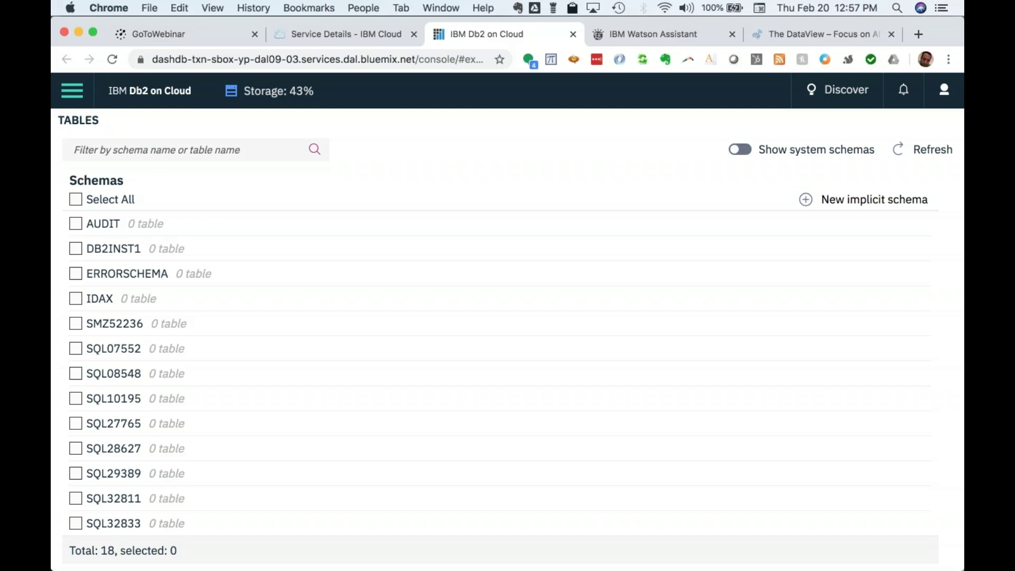
- Look over the Db2 console's navigation sections and expand the Monitor section
click(72, 90)
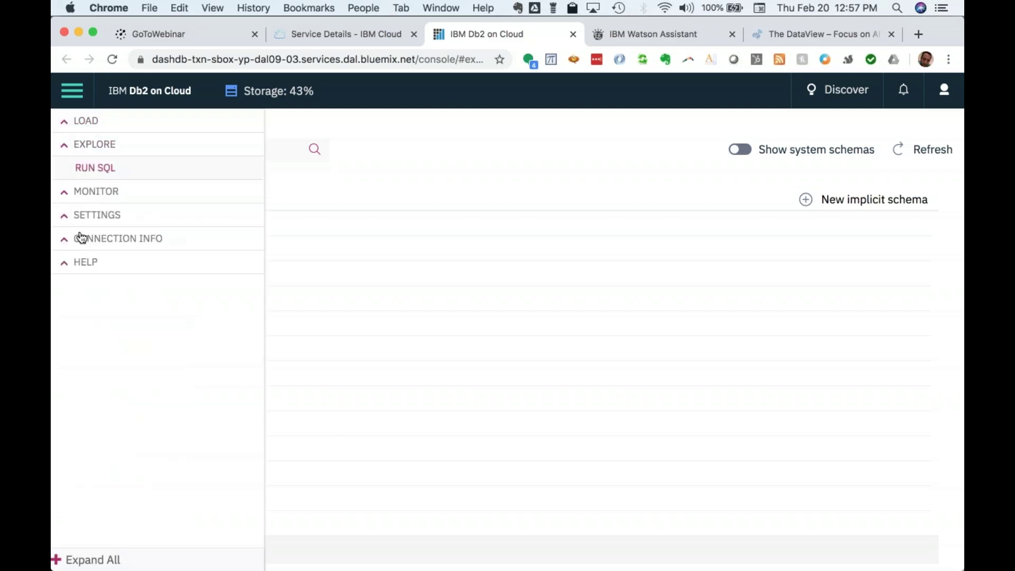
click(78, 90)
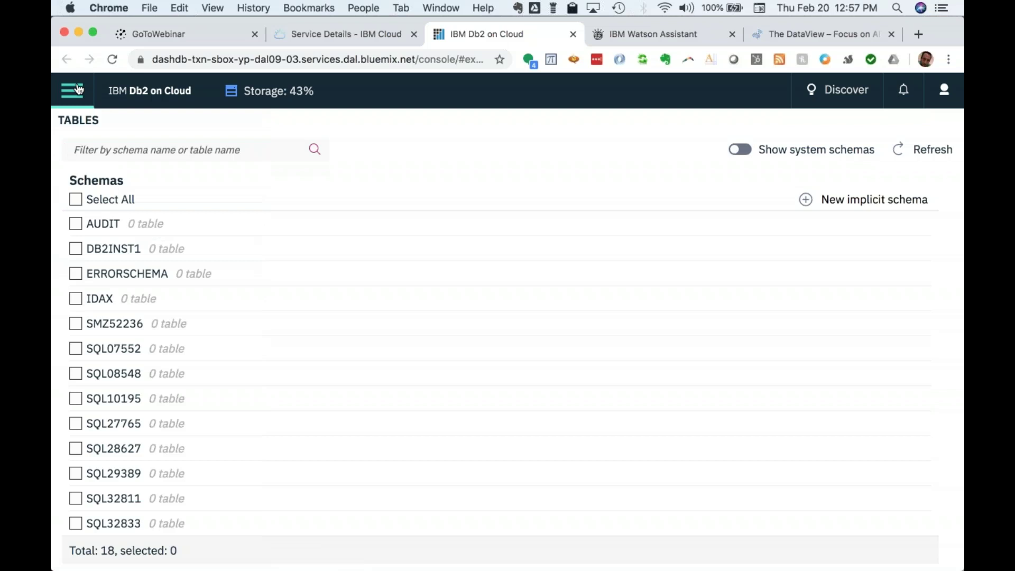
click(78, 90)
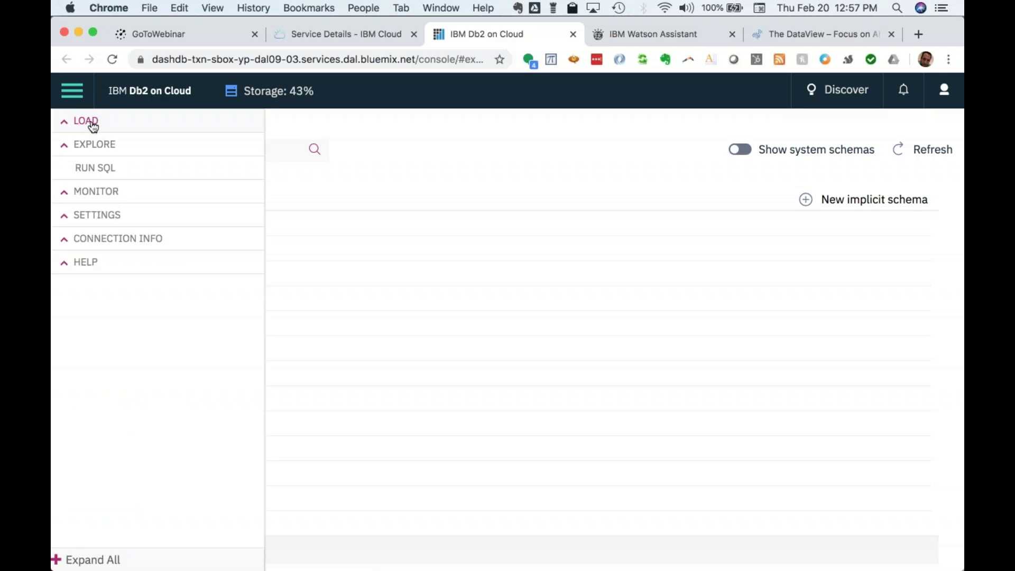
triple_click(109, 94)
click(72, 90)
click(65, 197)
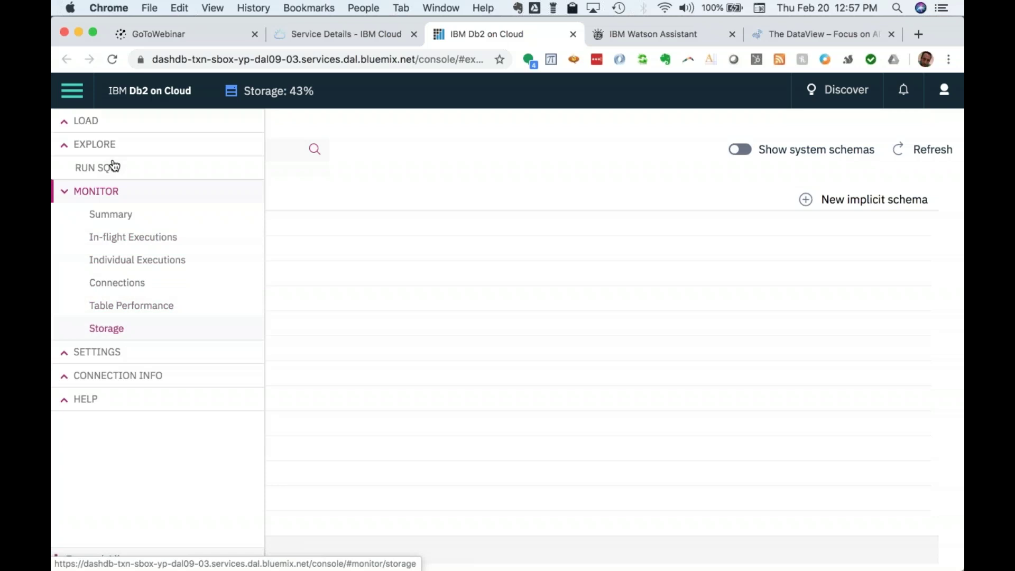
- Expand the Load section of the console navigation and open the Load Data page
click(89, 122)
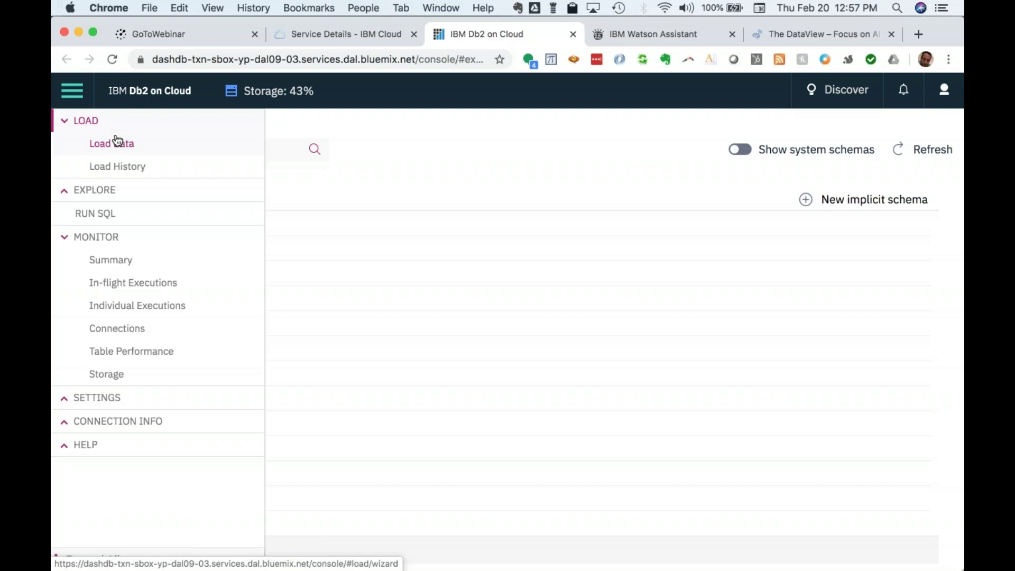
click(86, 125)
click(87, 123)
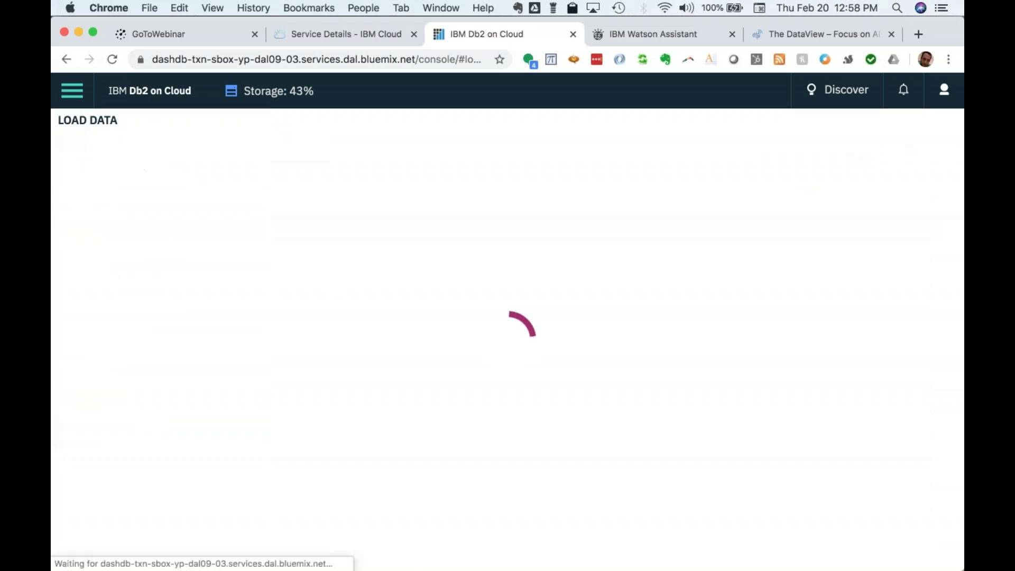
- Switch to Finder, supply Health_AnimalBites.csv from the Webinar IBM Cloud folder as the load source, and continue to target selection
key(super+Tab)
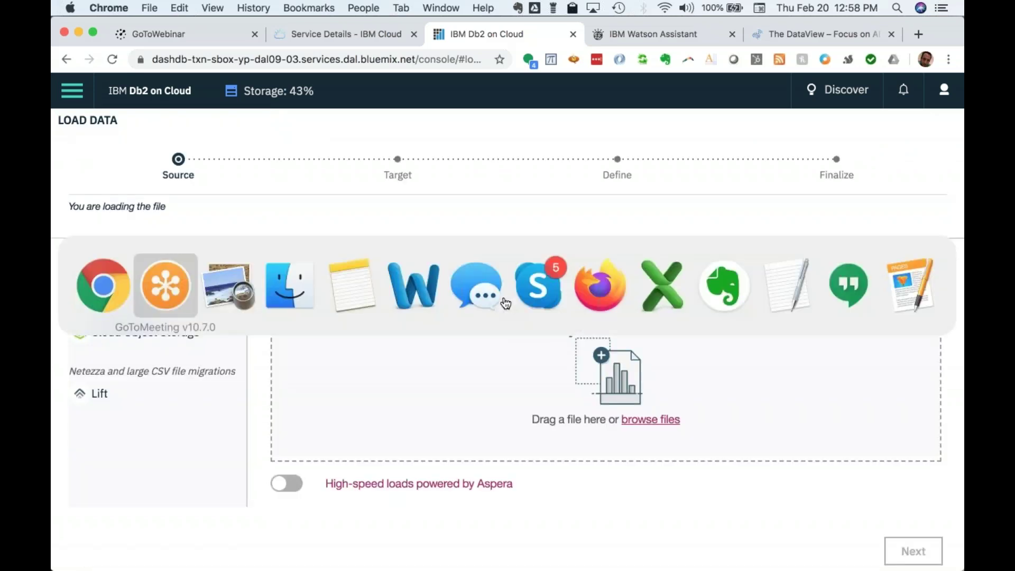
key(super+Tab)
key(super+Tab)
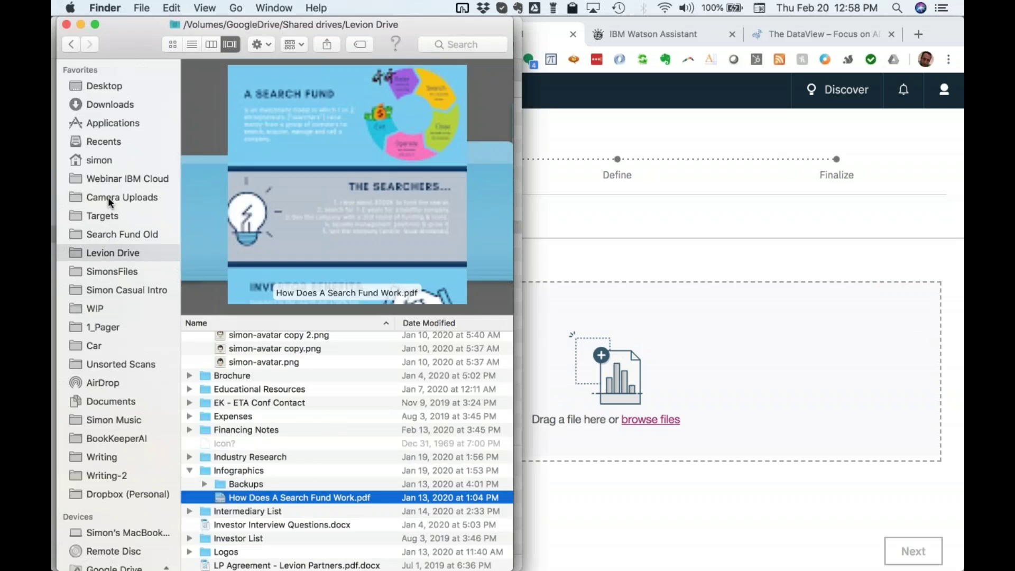
click(127, 177)
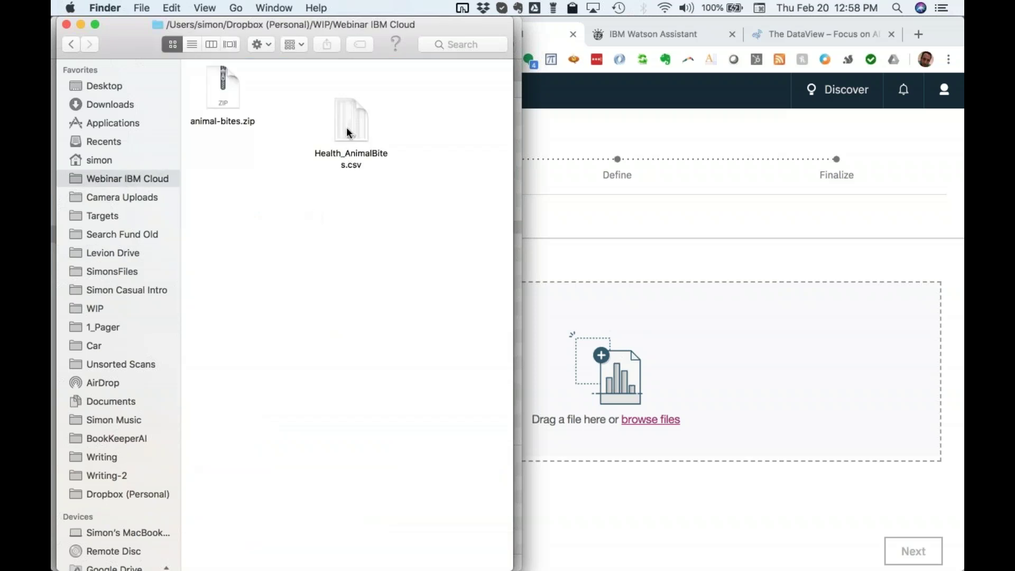
click(347, 127)
click(283, 167)
click(351, 135)
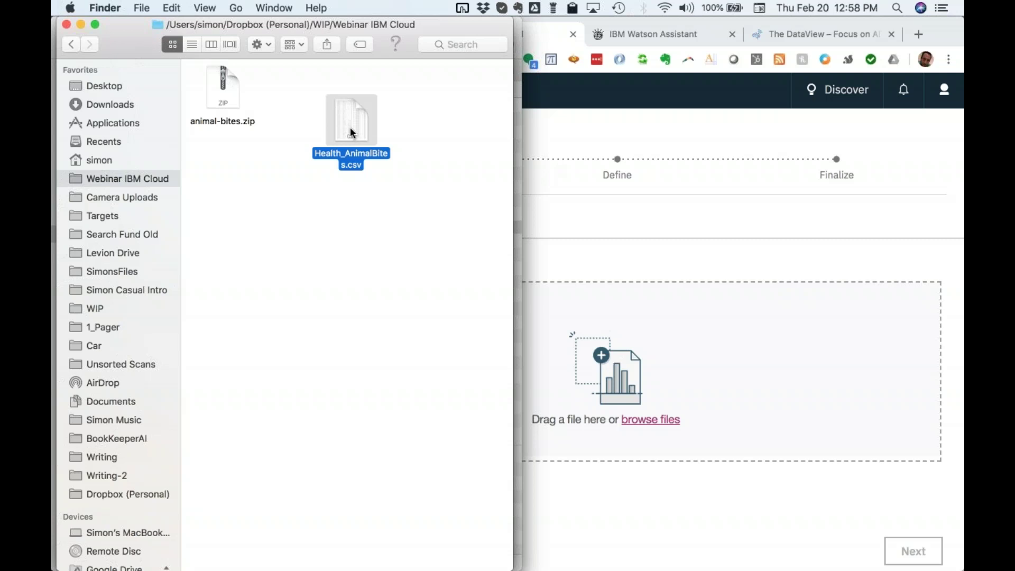
drag(351, 120, 716, 348)
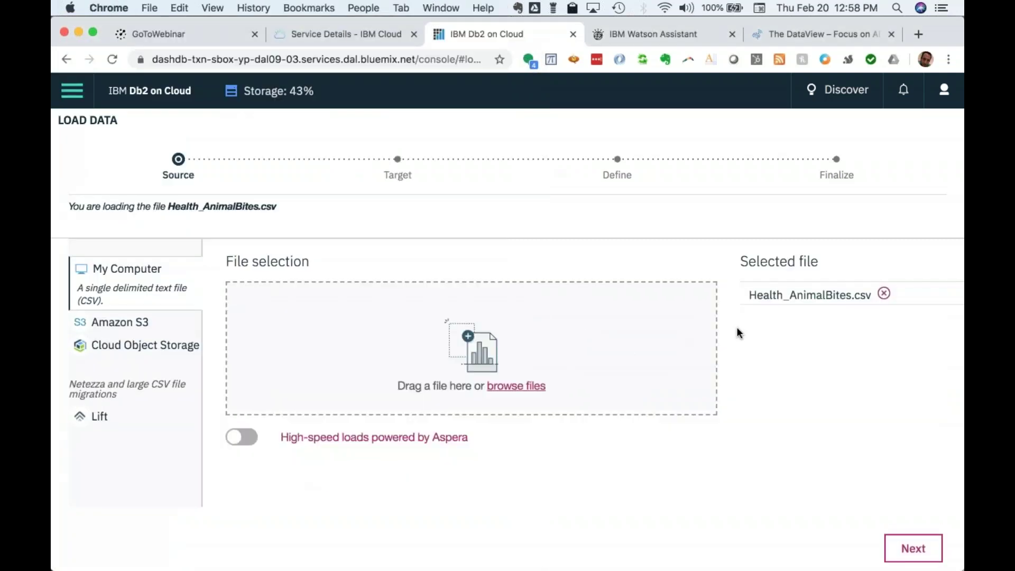
click(918, 553)
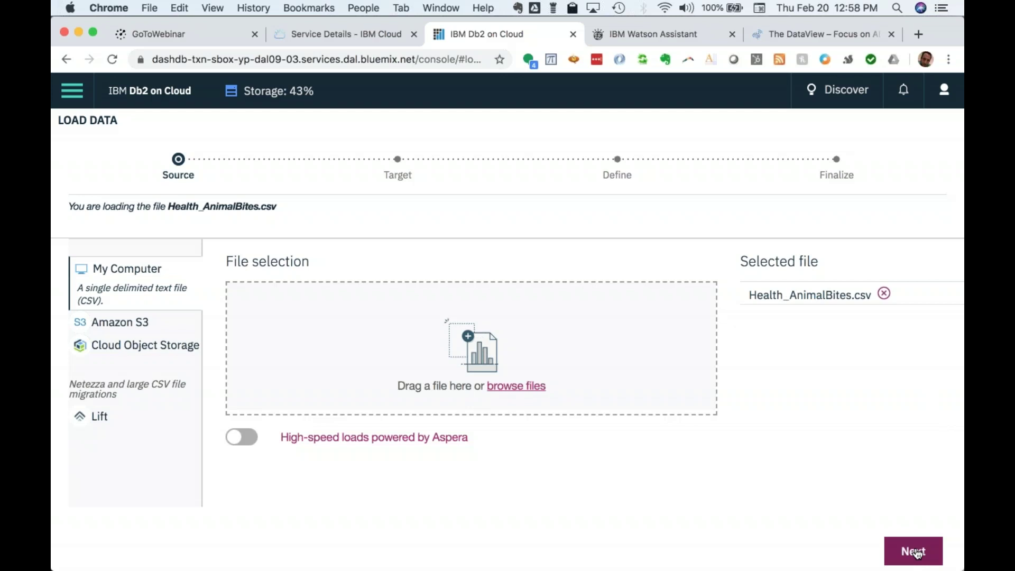
click(917, 553)
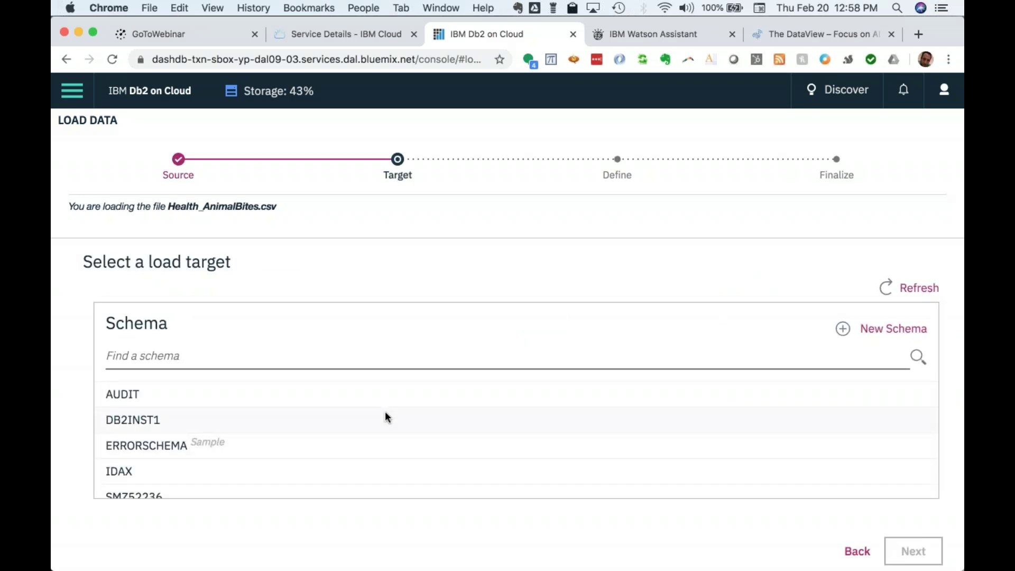
- Browse the available schemas and choose SMZ52236 as the load target's schema
scroll(385, 412, down, 4)
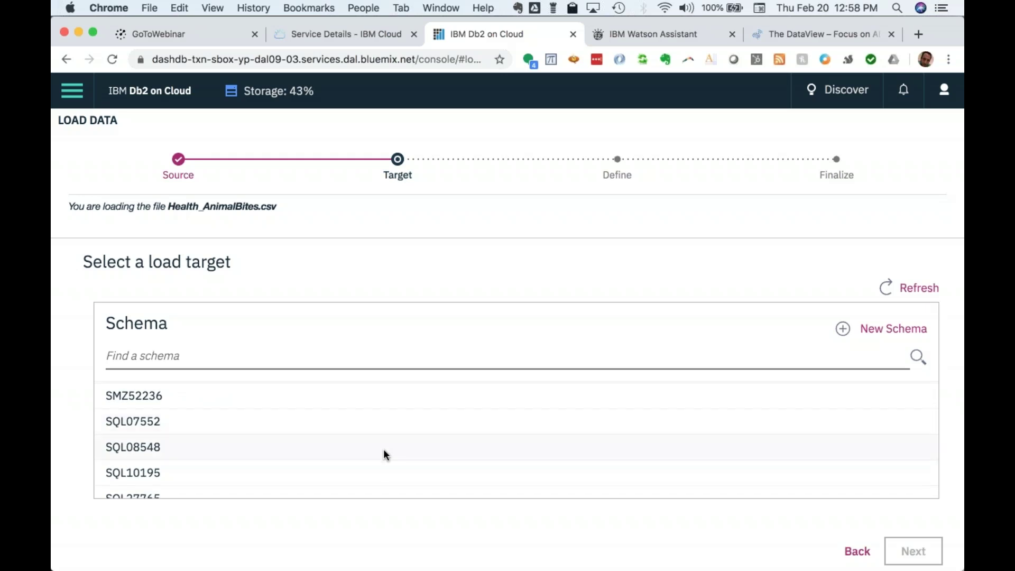
scroll(384, 451, down, 5)
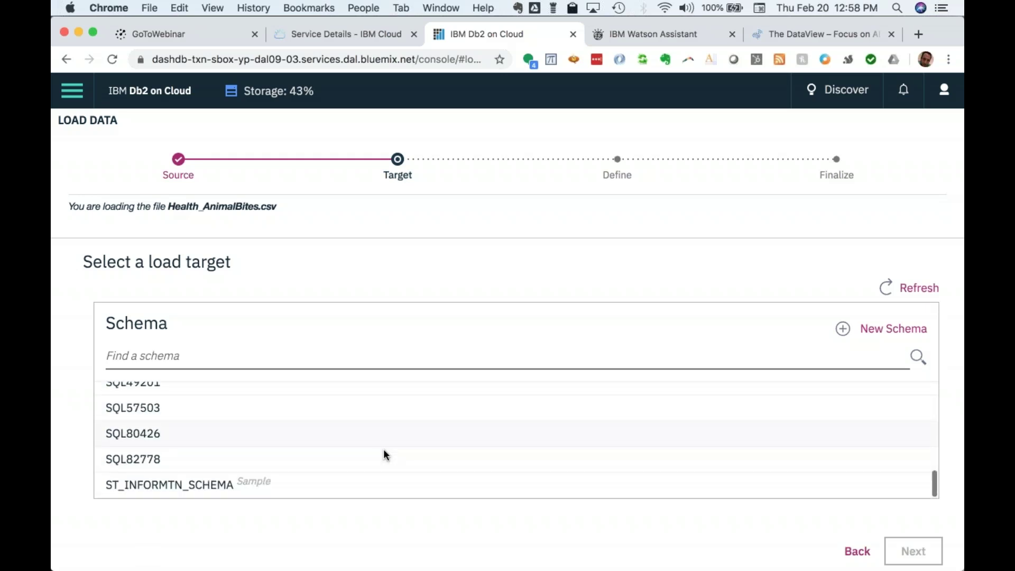
scroll(384, 451, up, 8)
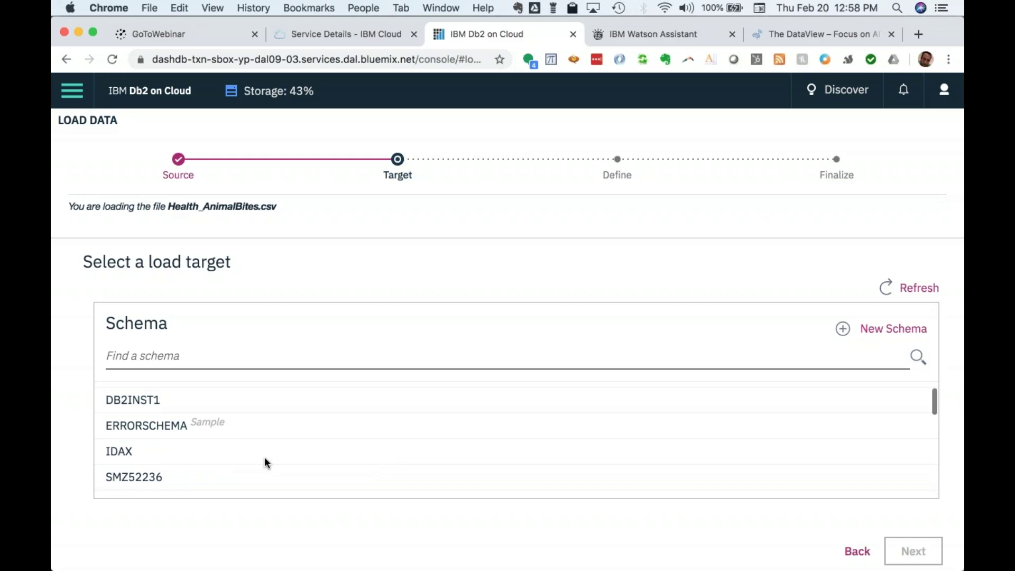
click(487, 489)
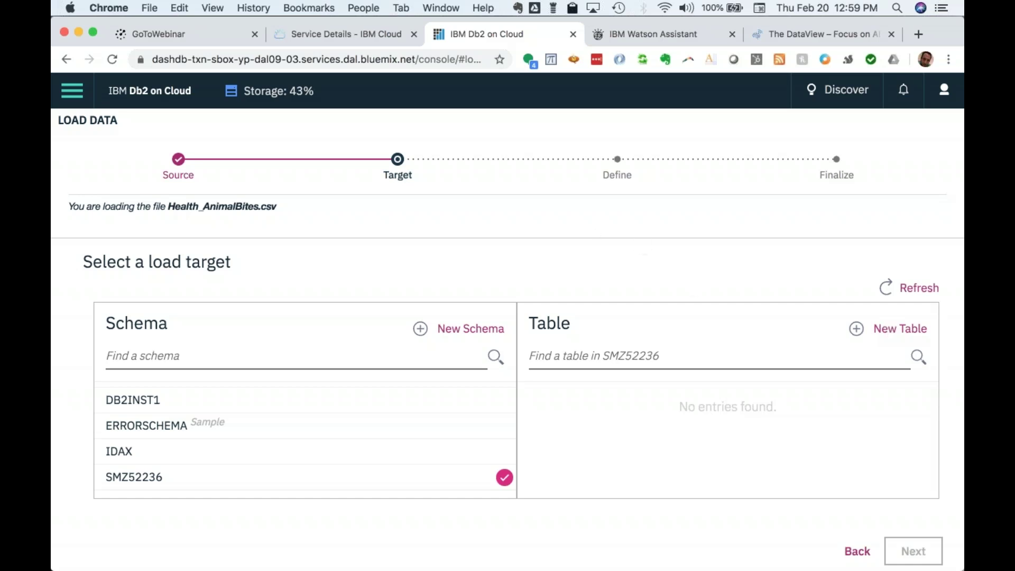
- Create a new table named "mytable" in the selected schema and continue to the Define stage
click(636, 350)
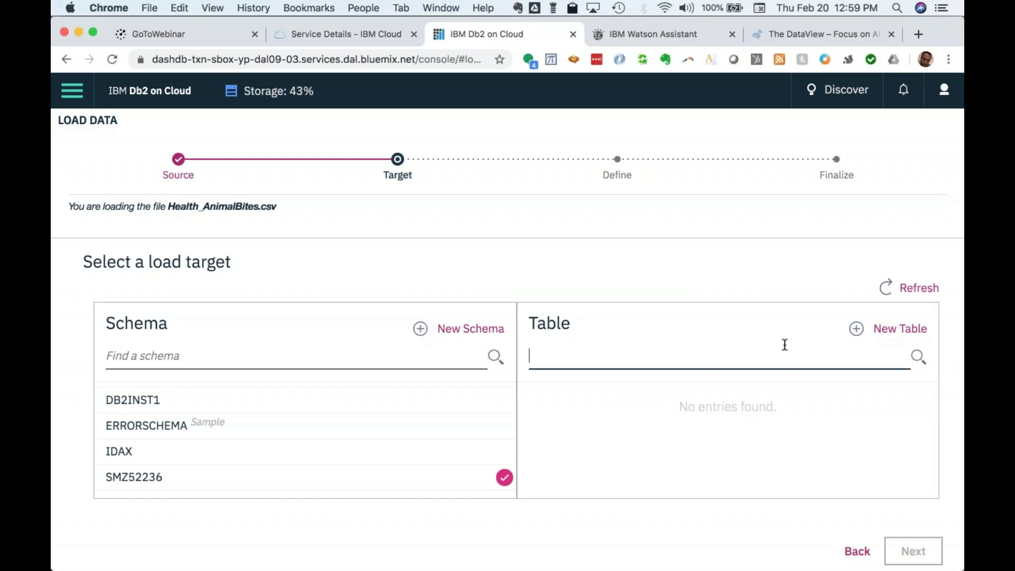
click(899, 334)
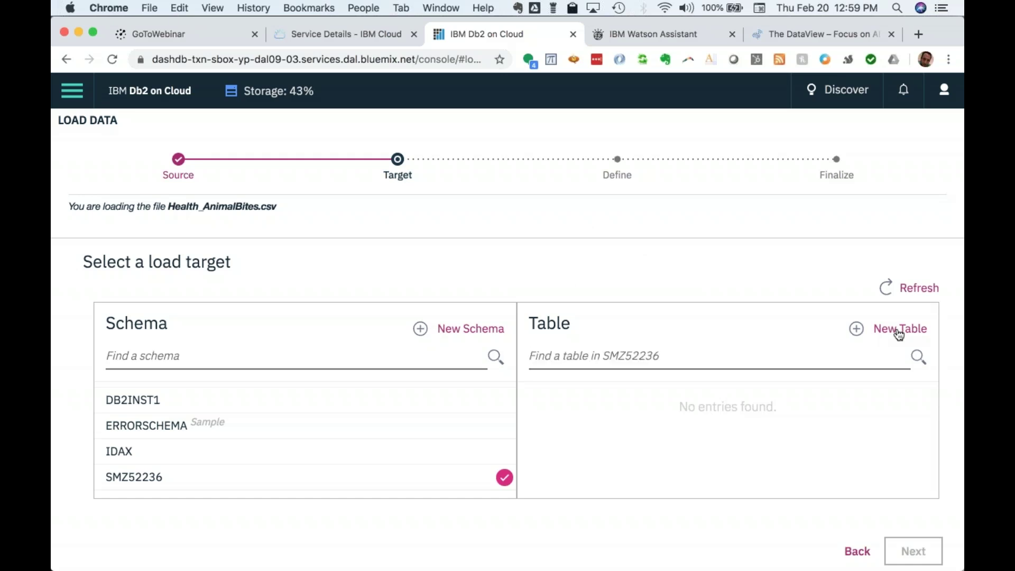
click(899, 335)
click(762, 351)
text(my)
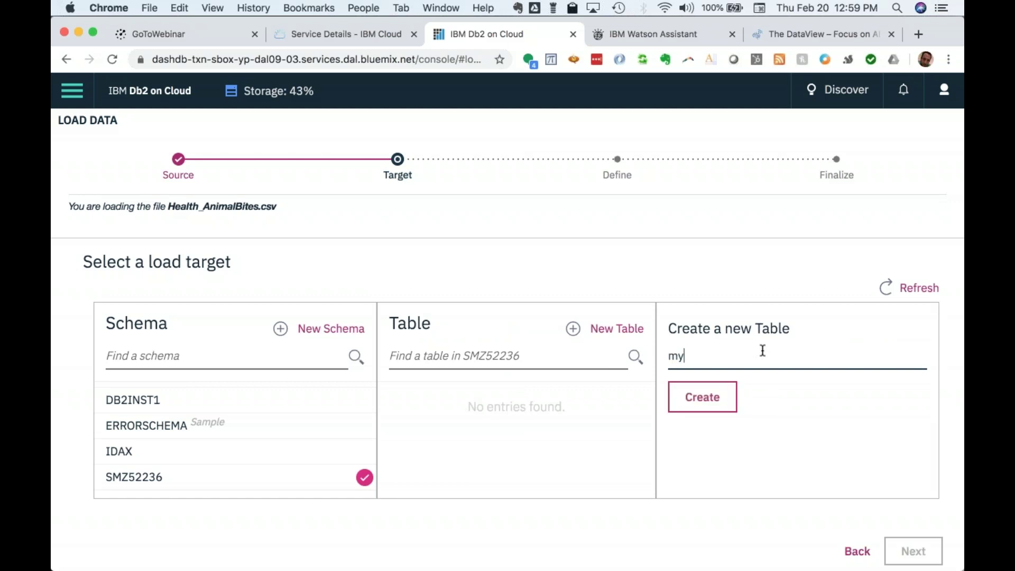
text(table)
click(714, 398)
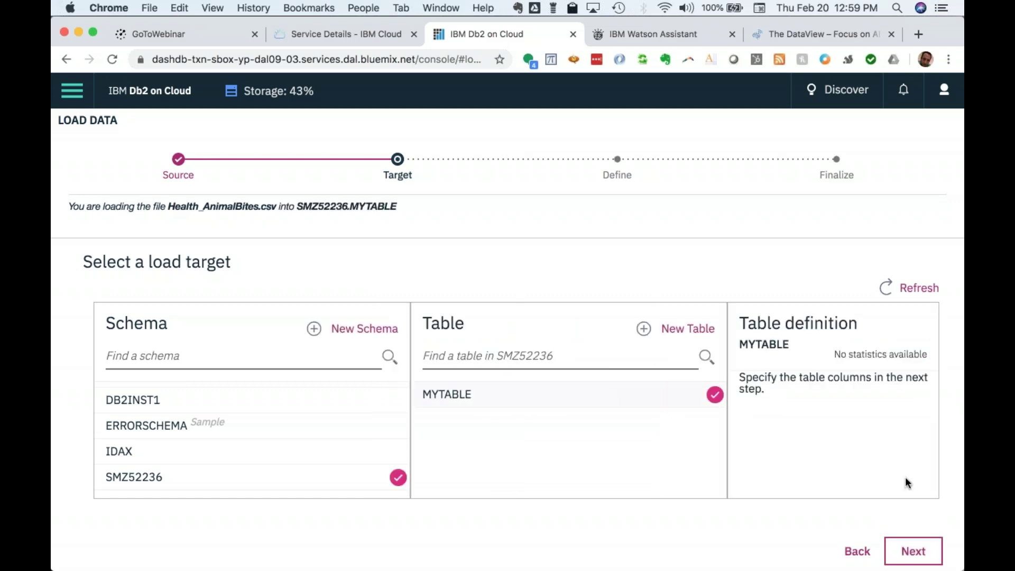
click(915, 547)
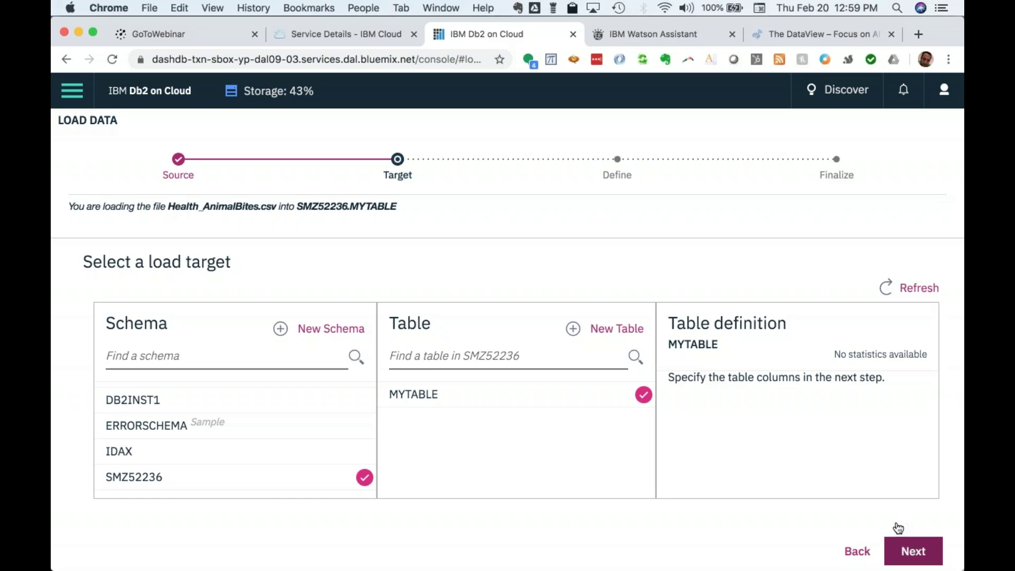
click(913, 550)
click(825, 553)
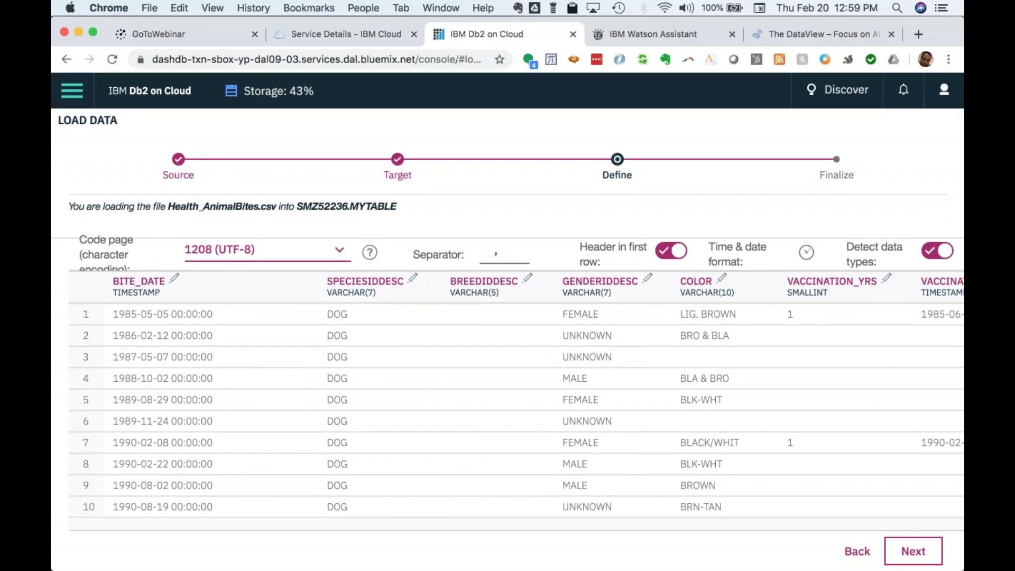
- Examine the load preview's sample rows, column names and detected data types, from BITE_DATE across to RESULTSIDDESC
drag(113, 315, 648, 418)
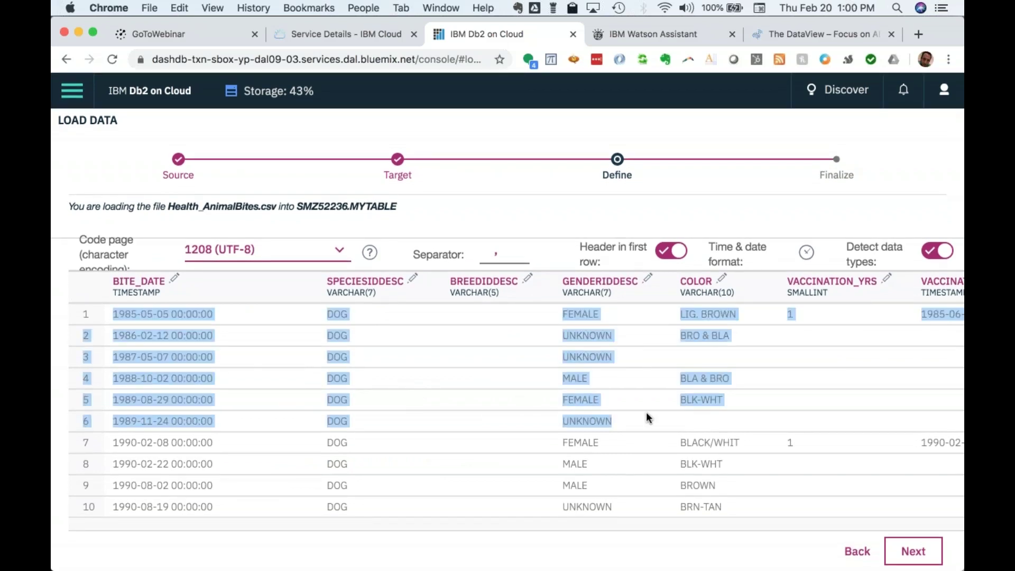
click(649, 418)
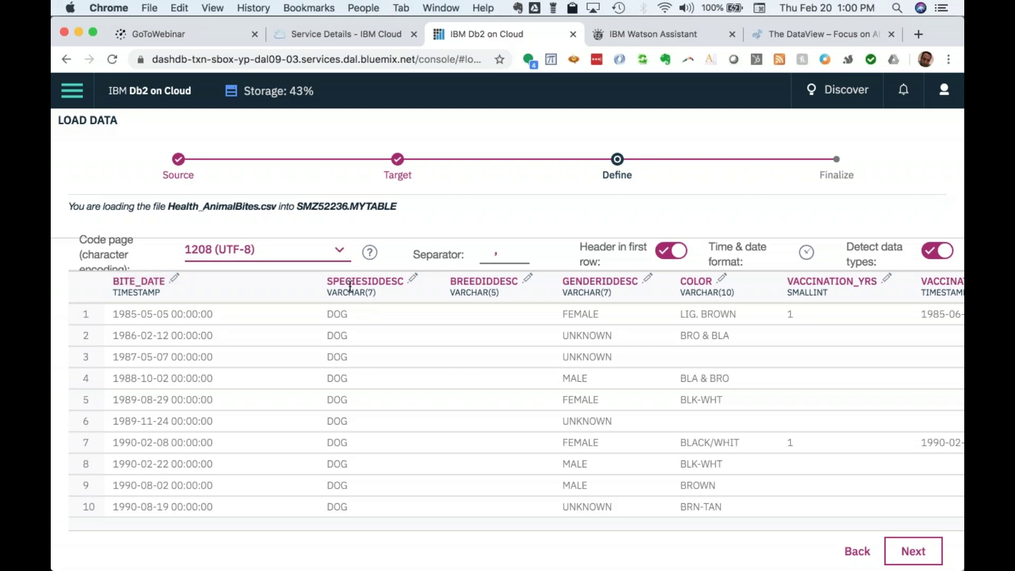
triple_click(130, 313)
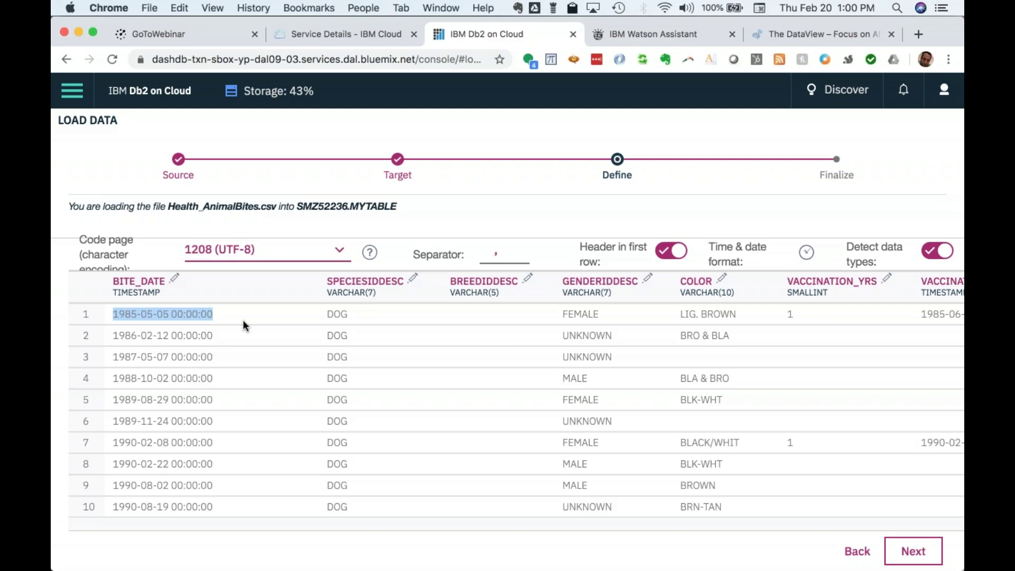
click(228, 463)
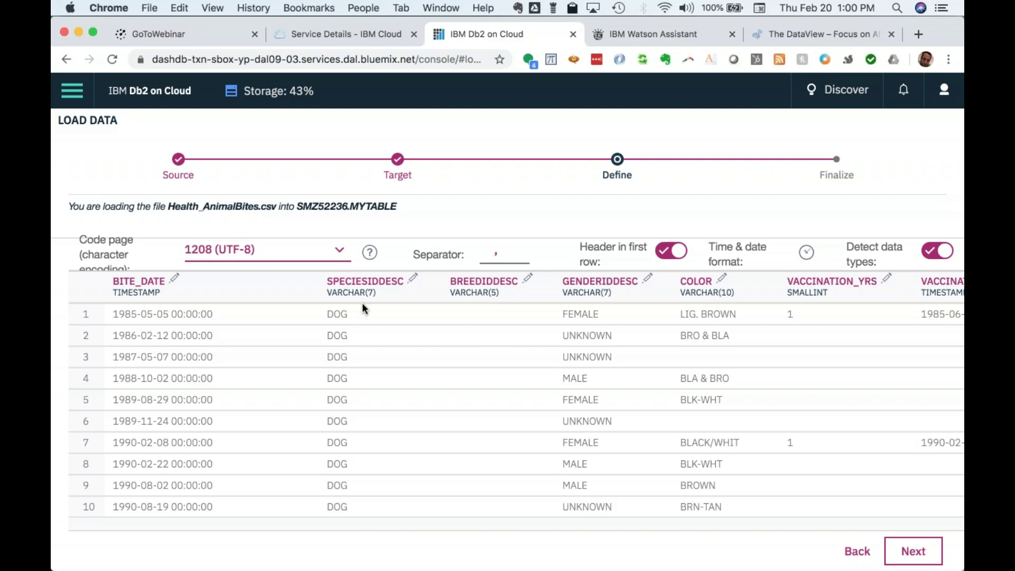
triple_click(328, 290)
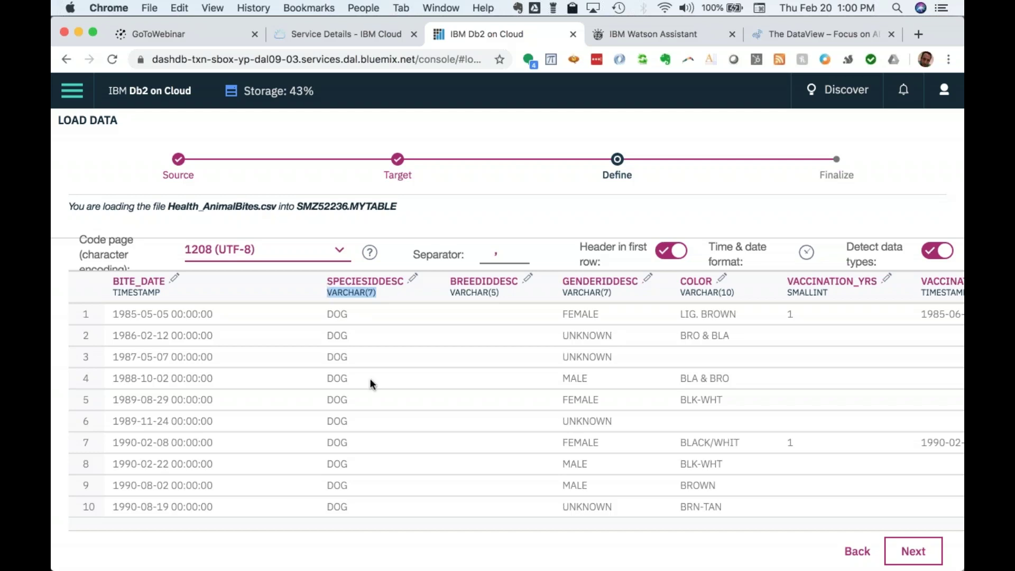
click(364, 302)
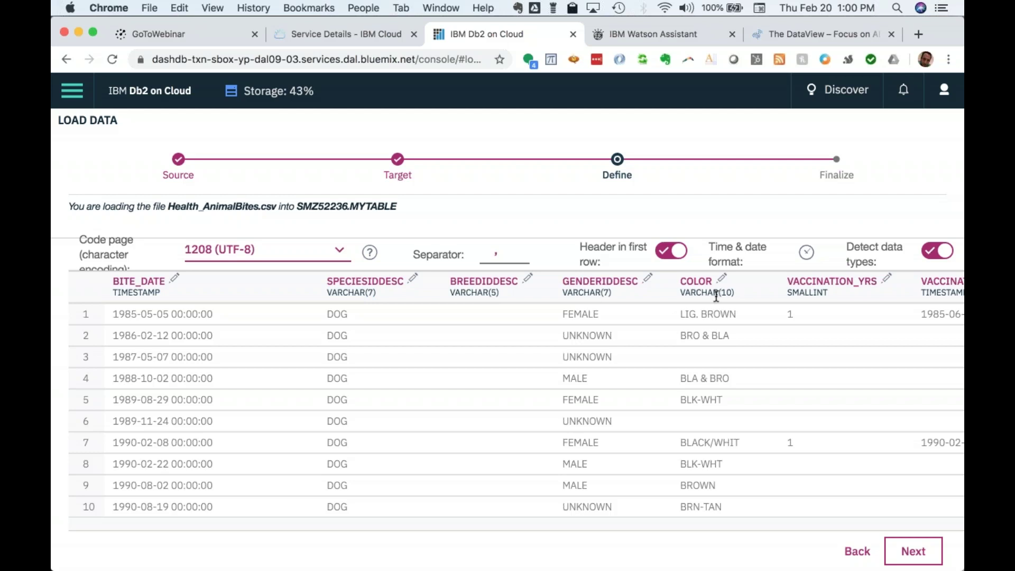
scroll(717, 297, right, 5)
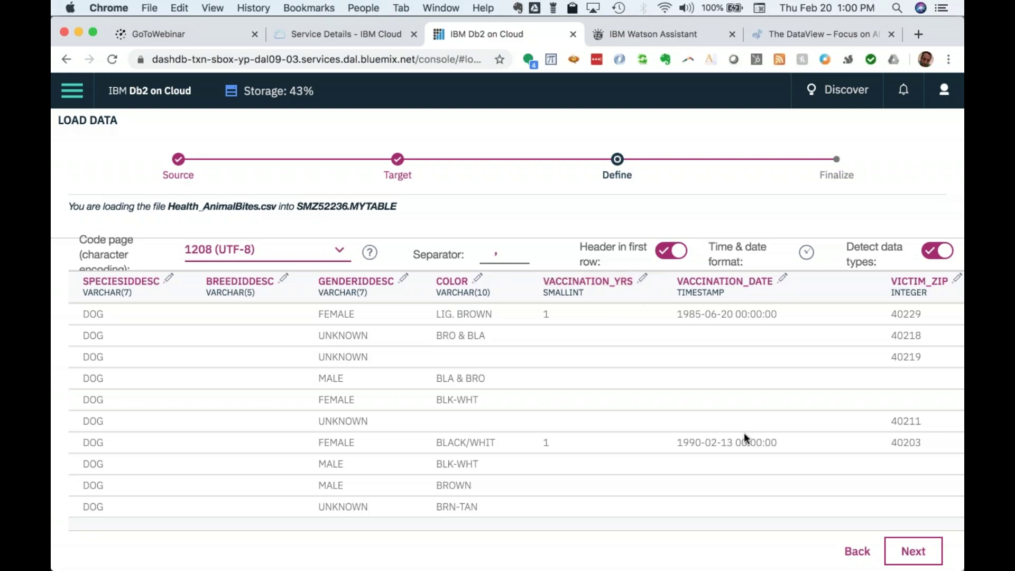
scroll(744, 433, right, 8)
scroll(583, 419, left, 2)
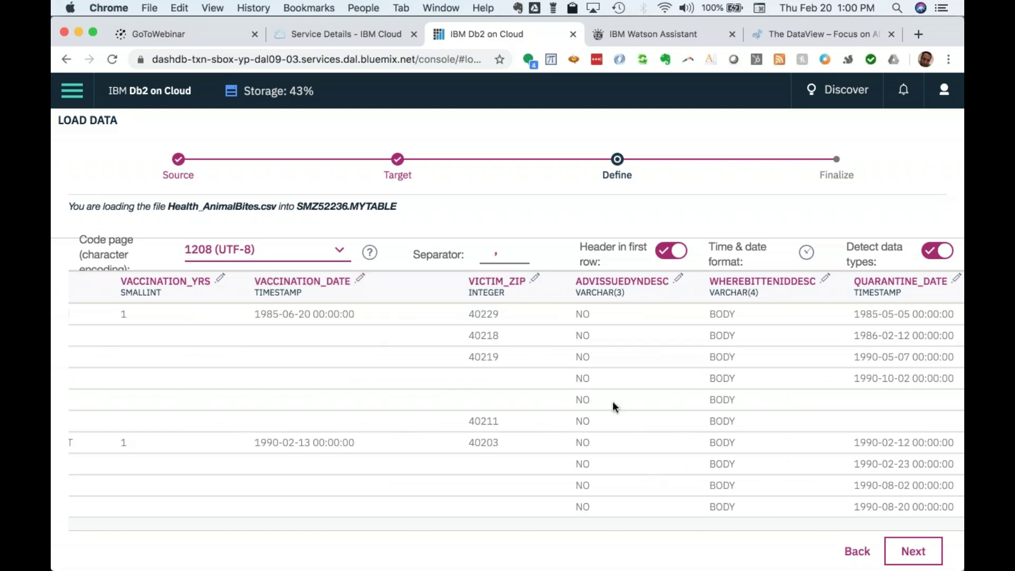
scroll(614, 402, right, 10)
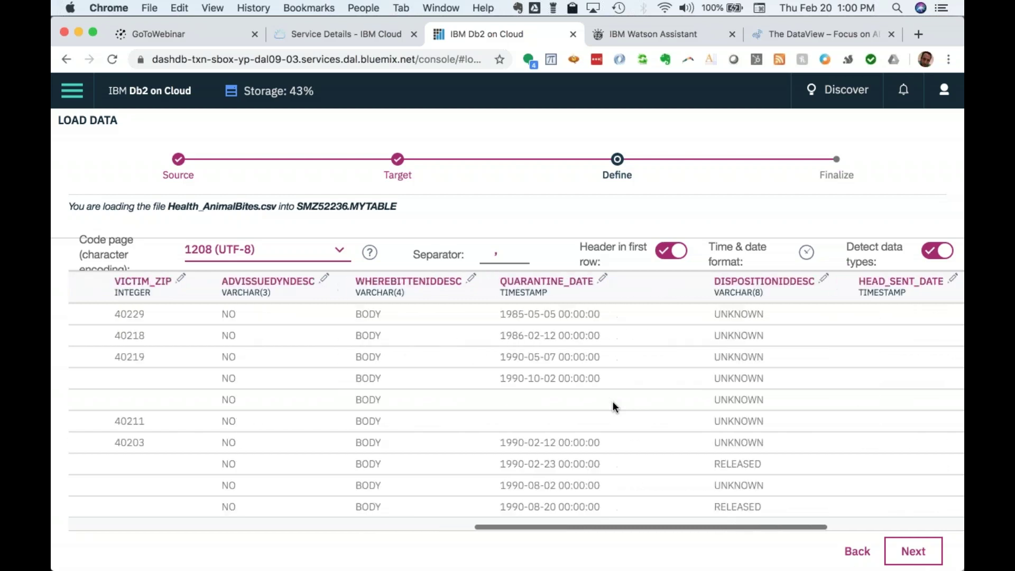
scroll(613, 403, right, 6)
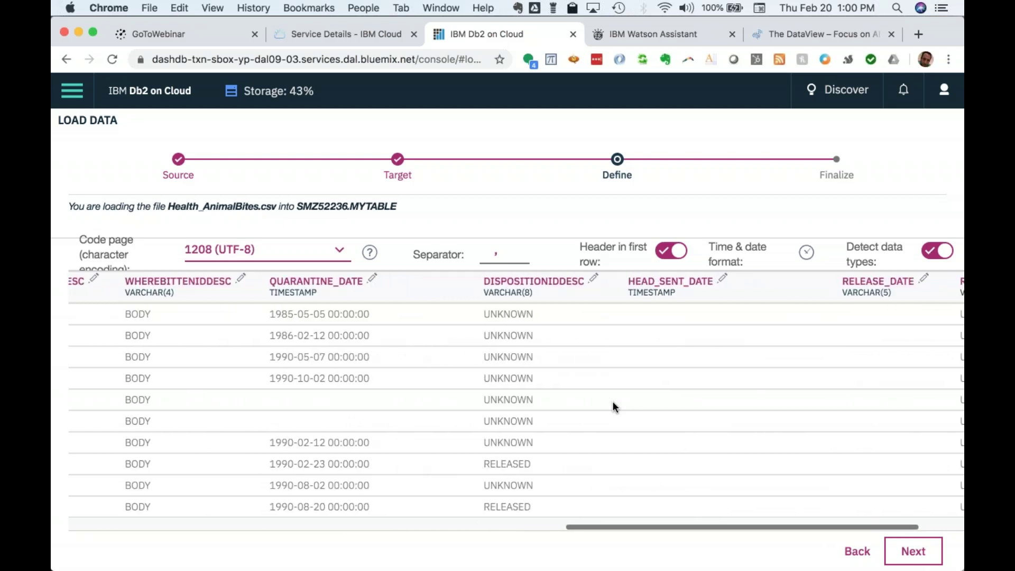
scroll(613, 402, right, 3)
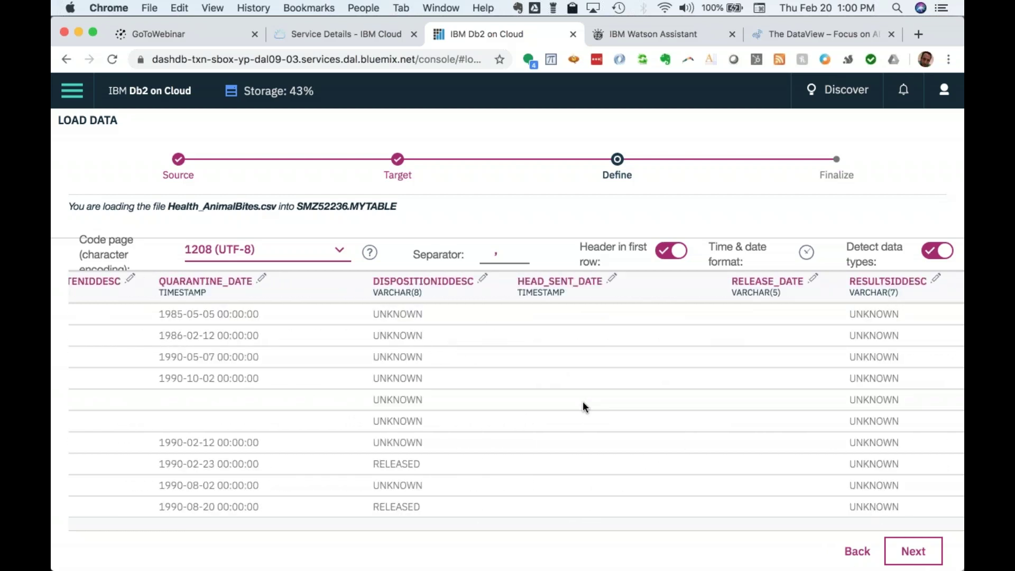
scroll(583, 402, left, 19)
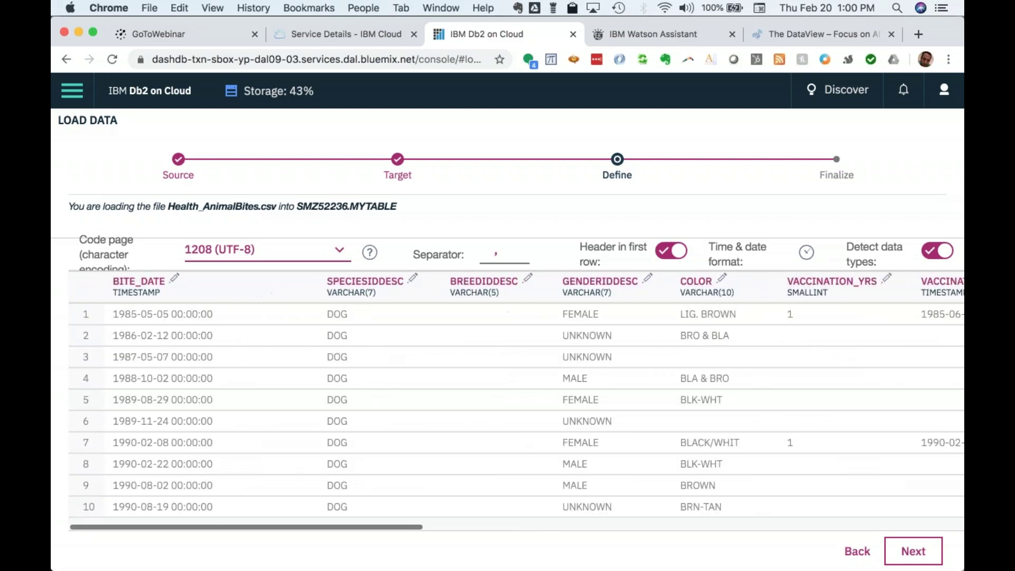
- Load Health_AnimalBites.csv into SMZ52236.MYTABLE with the default settings and view the loaded table
scroll(411, 421, right, 15)
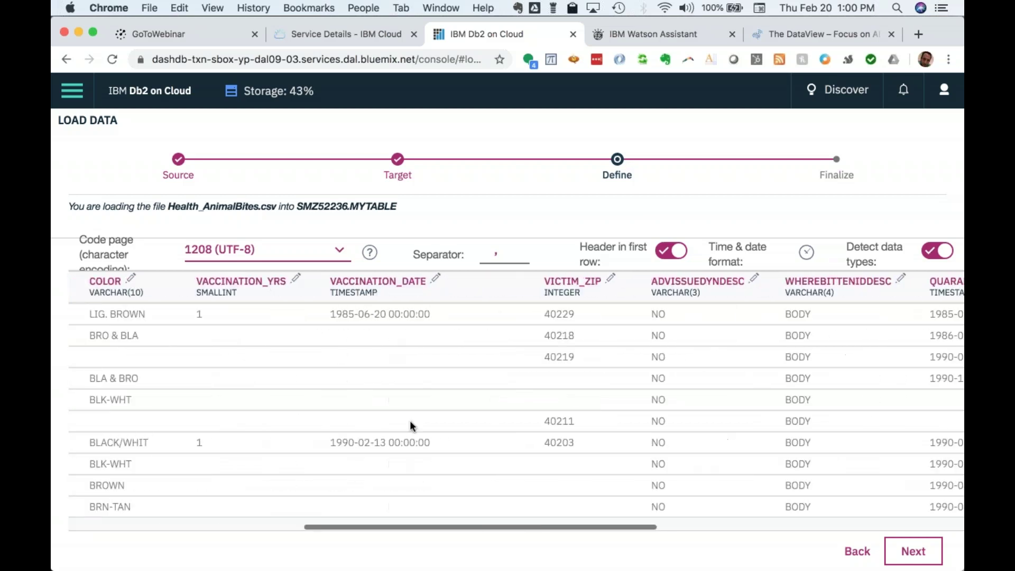
click(904, 547)
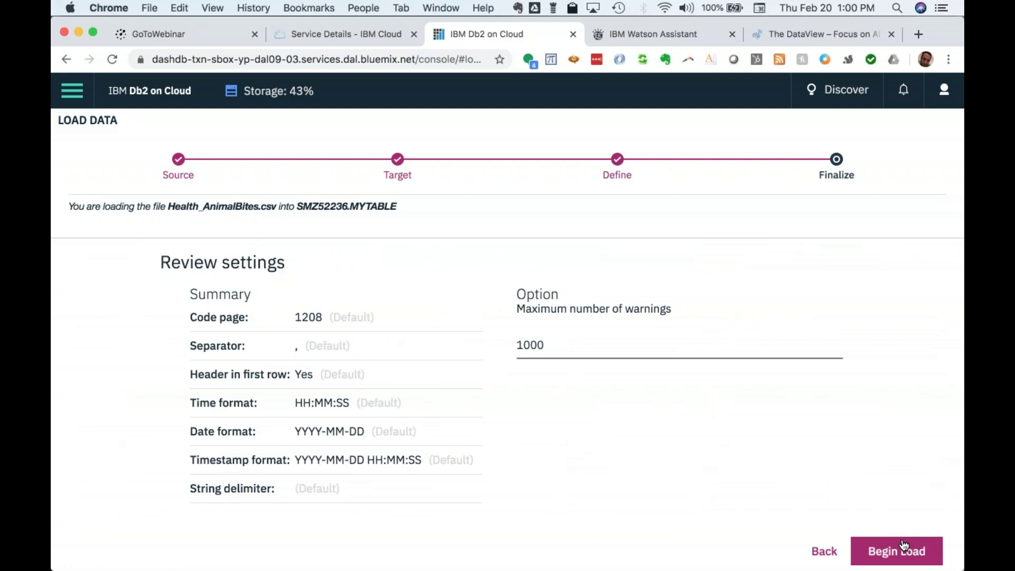
click(889, 552)
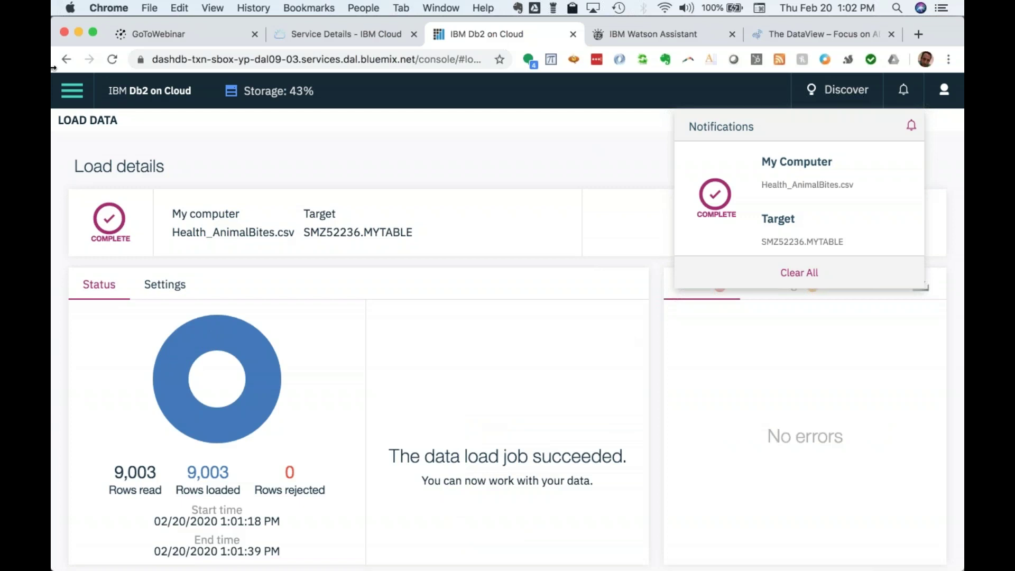
click(72, 91)
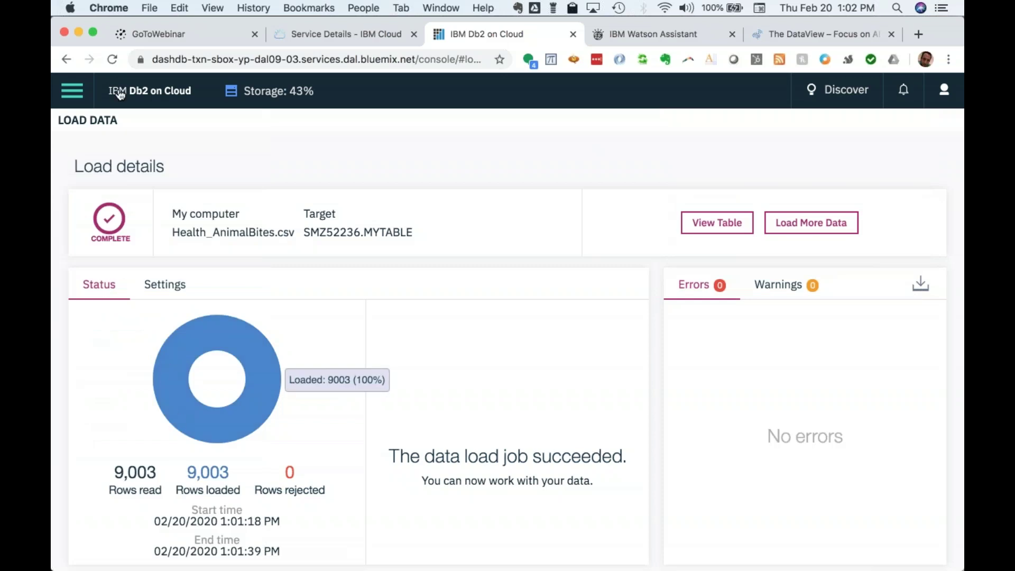
click(725, 231)
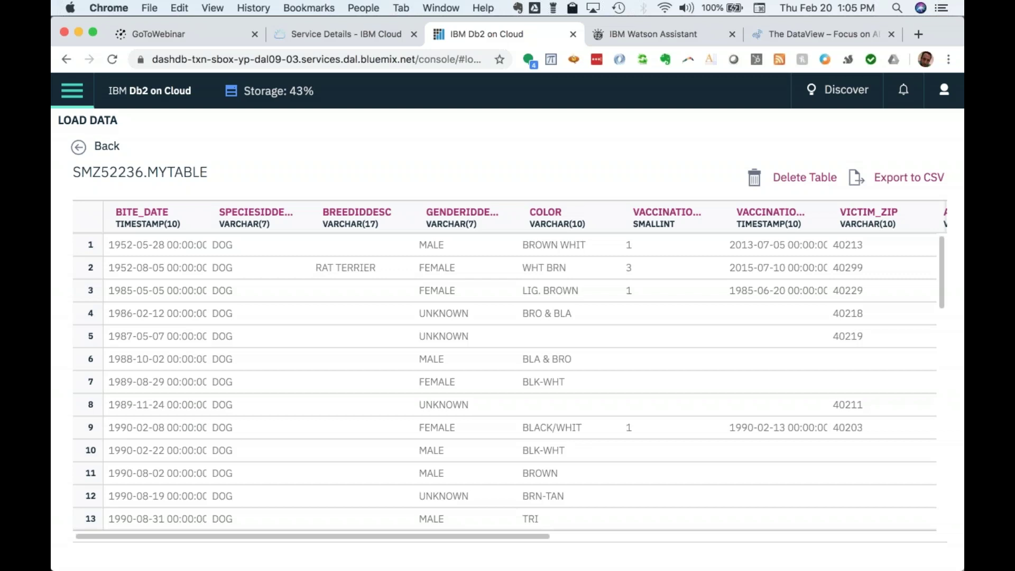
- Go to the Run SQL area of the Db2 console and create a blank script
click(72, 90)
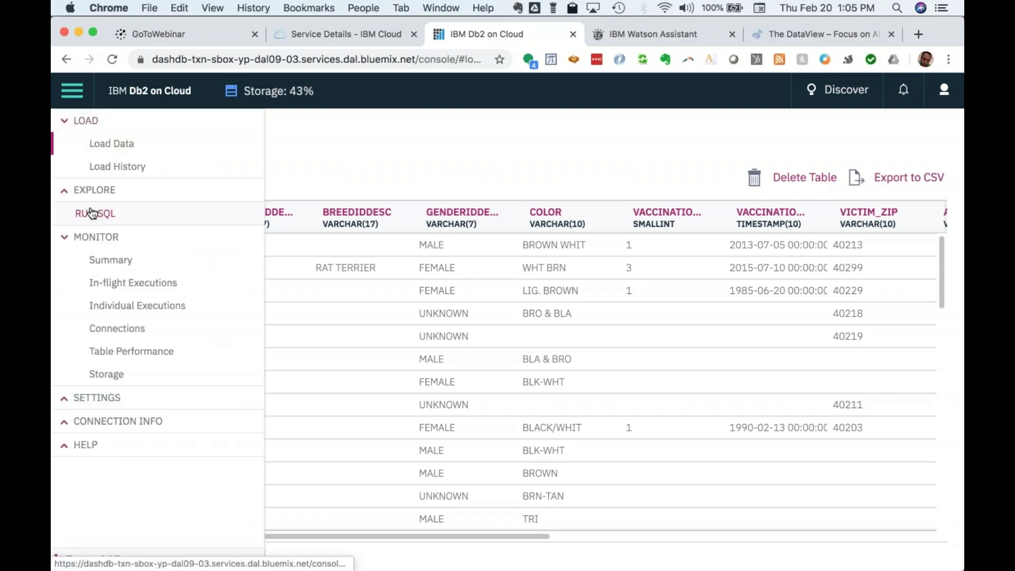
click(92, 215)
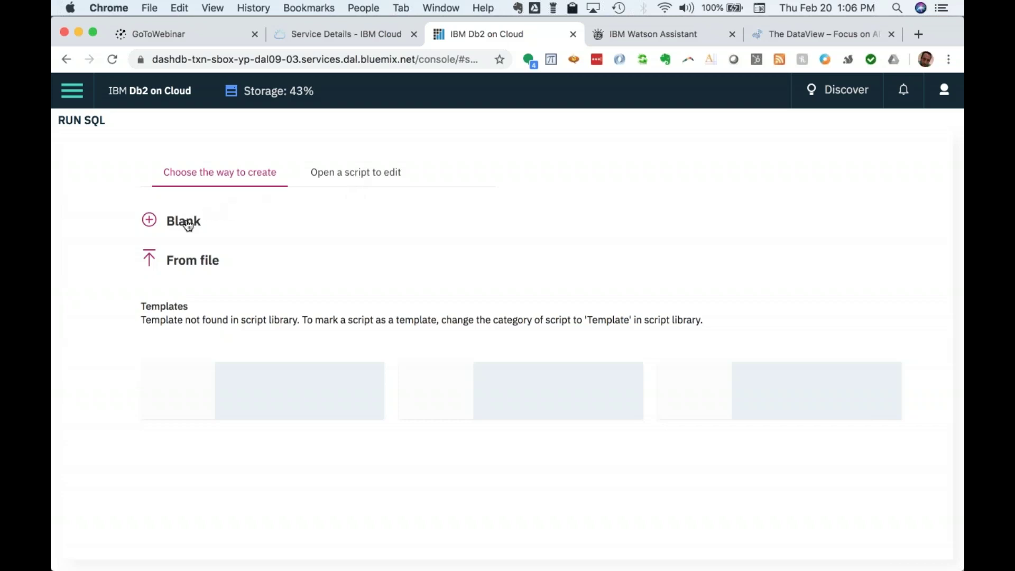
double_click(151, 224)
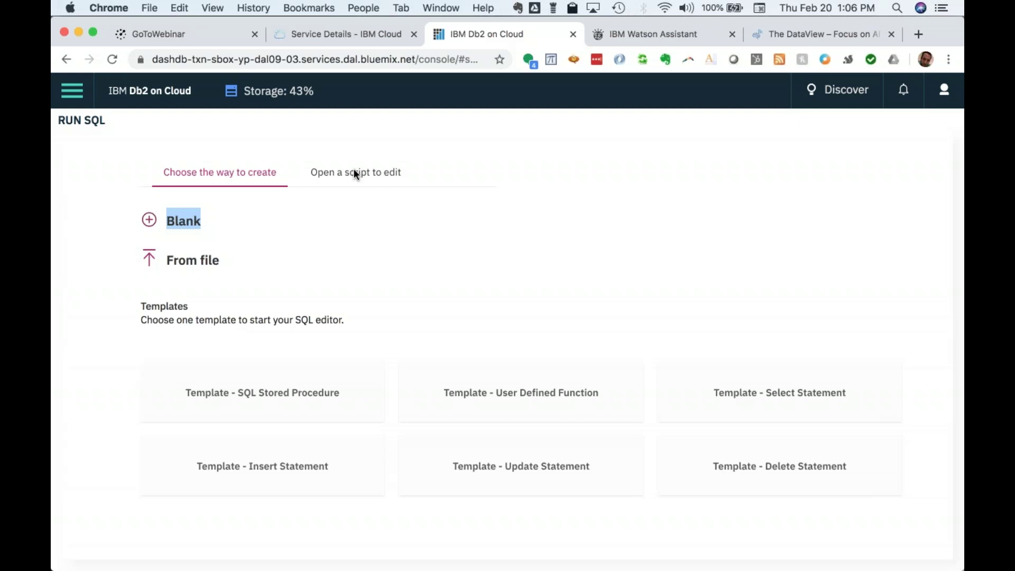
click(150, 222)
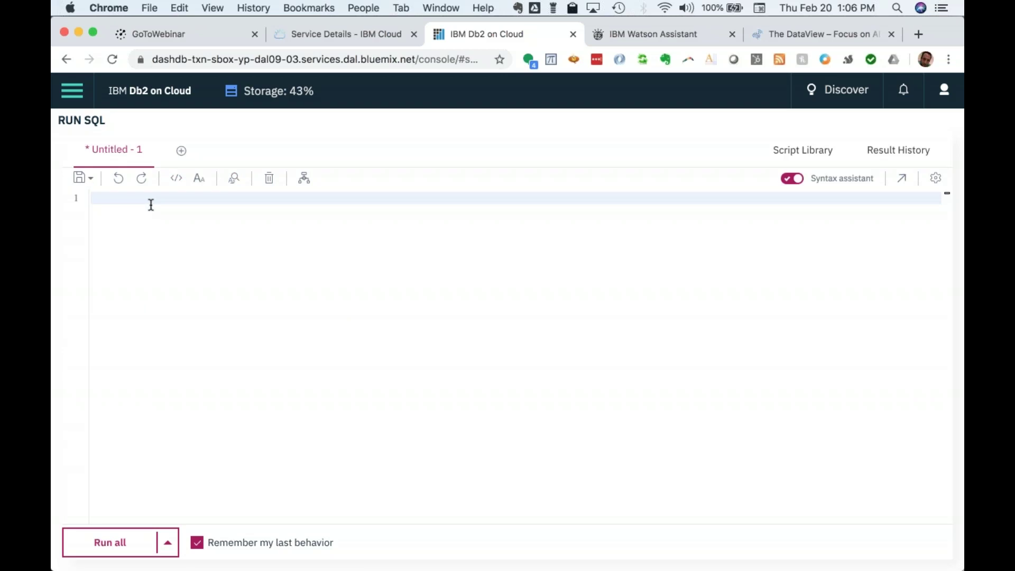
- Switch to Notes, select the Kaggle Data Set heading and link in the IBM Webinar note, and return to Chrome
key(super+Tab)
key(super+Tab)
key(super+Tab)
key(super+Tab)
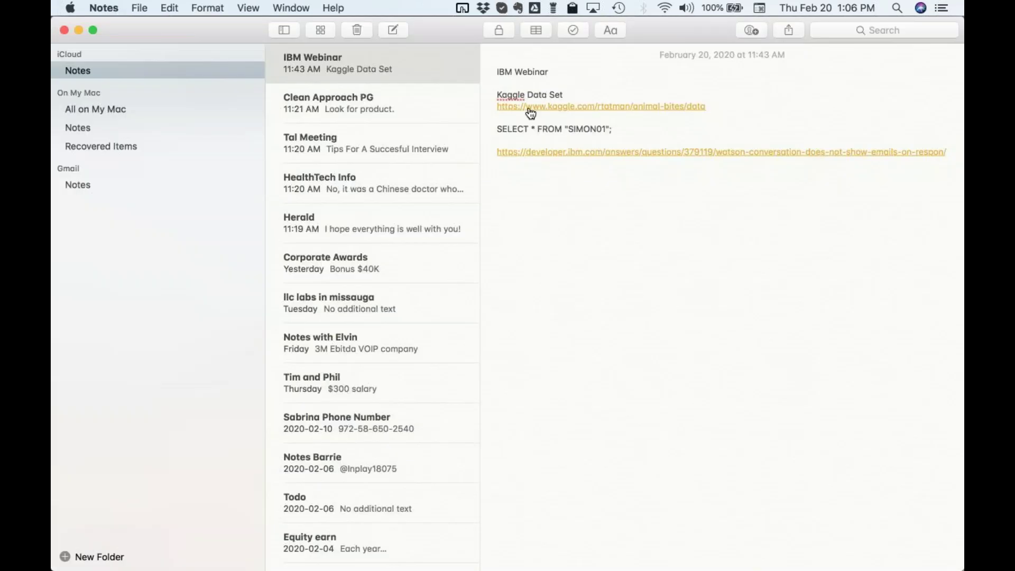
click(719, 106)
shift+click(490, 100)
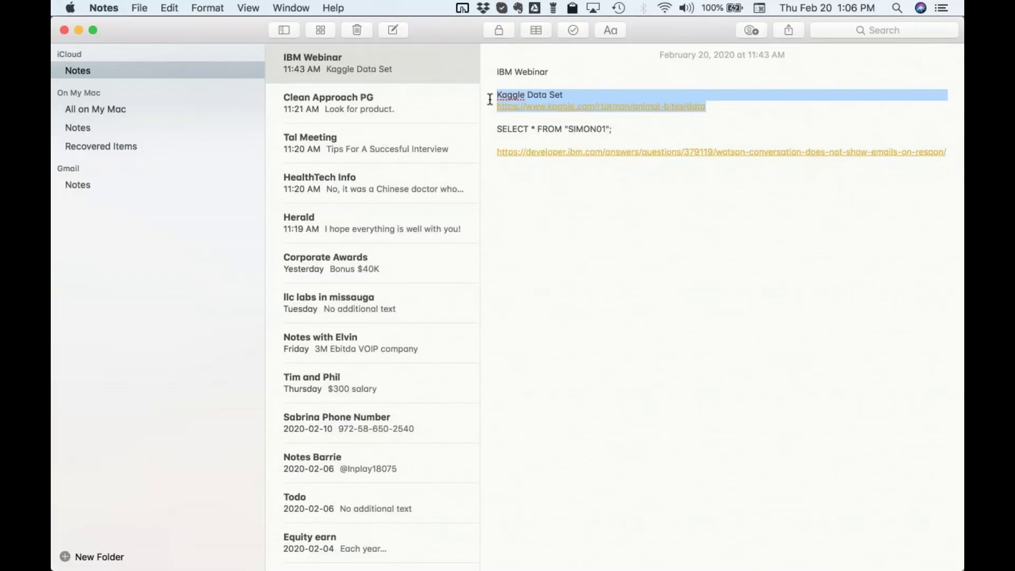
key(super+Tab)
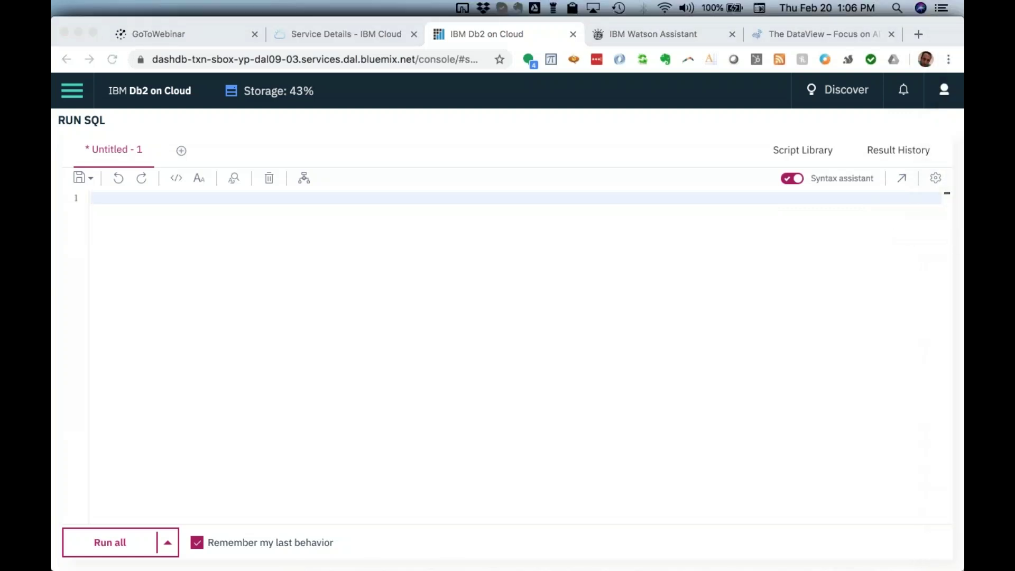
- Begin a SELECT statement in the blank script, switch to Notes and select the sample SELECT * FROM query line
click(263, 294)
text(SELECT)
key(super+Tab)
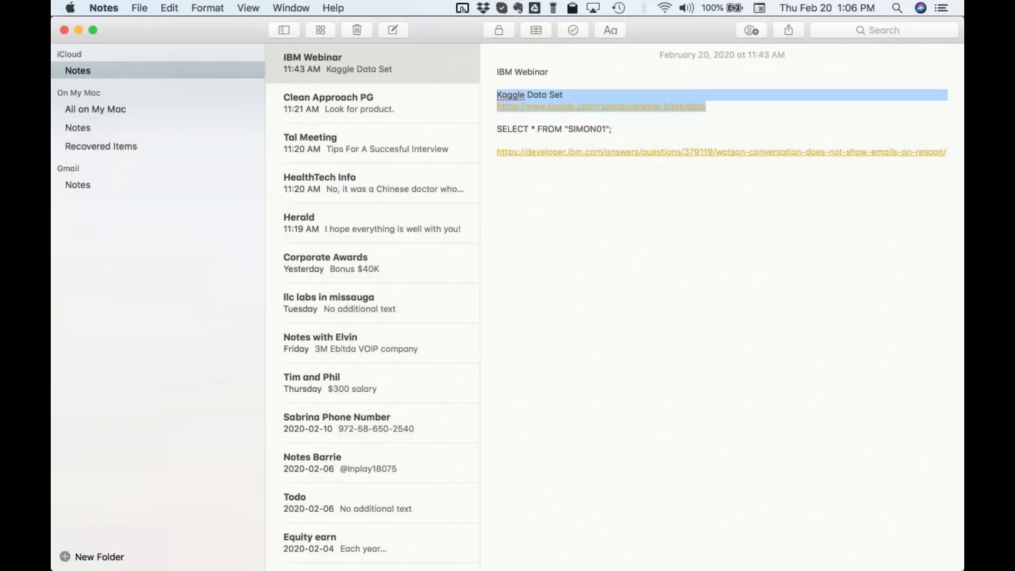
triple_click(560, 129)
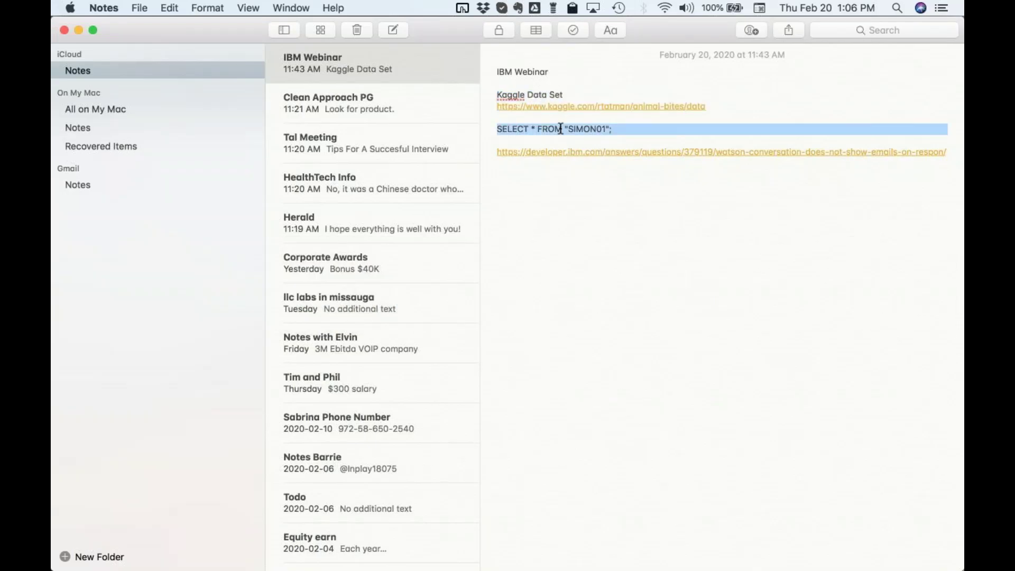
- Return to the SQL script in Chrome and select the mistyped word on line 1
key(super+Tab)
key(super+Tab)
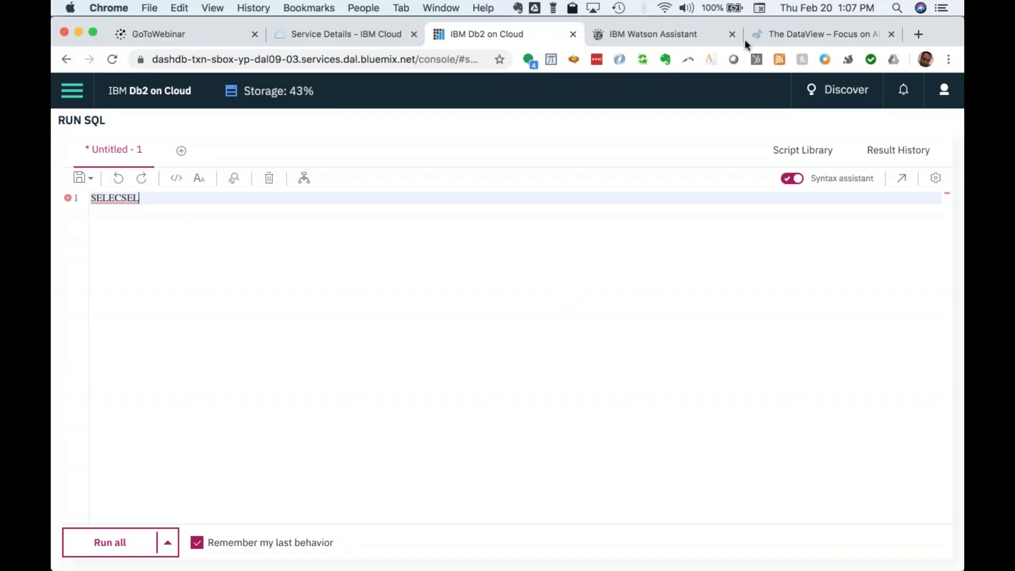
key(super+Tab)
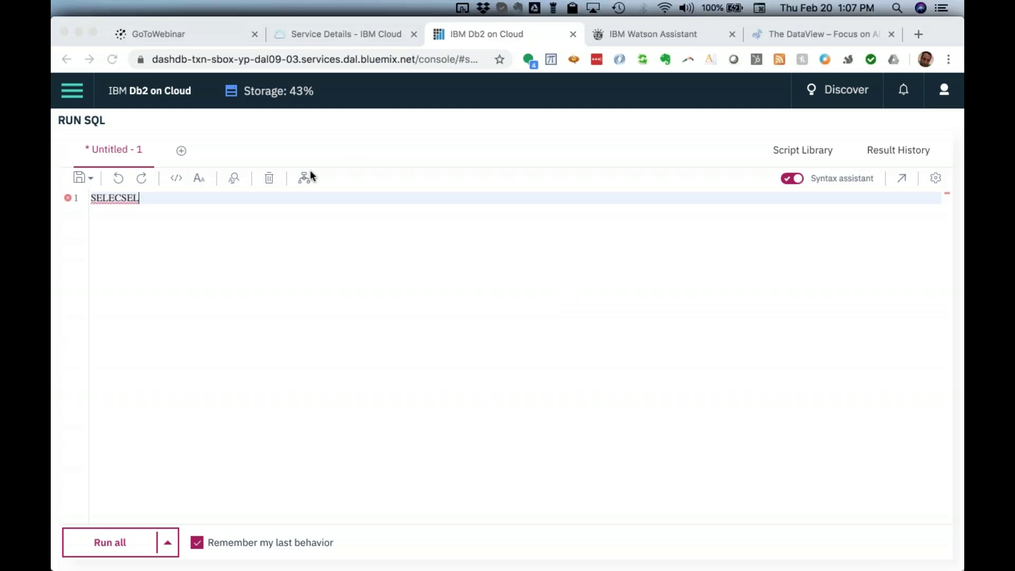
double_click(117, 198)
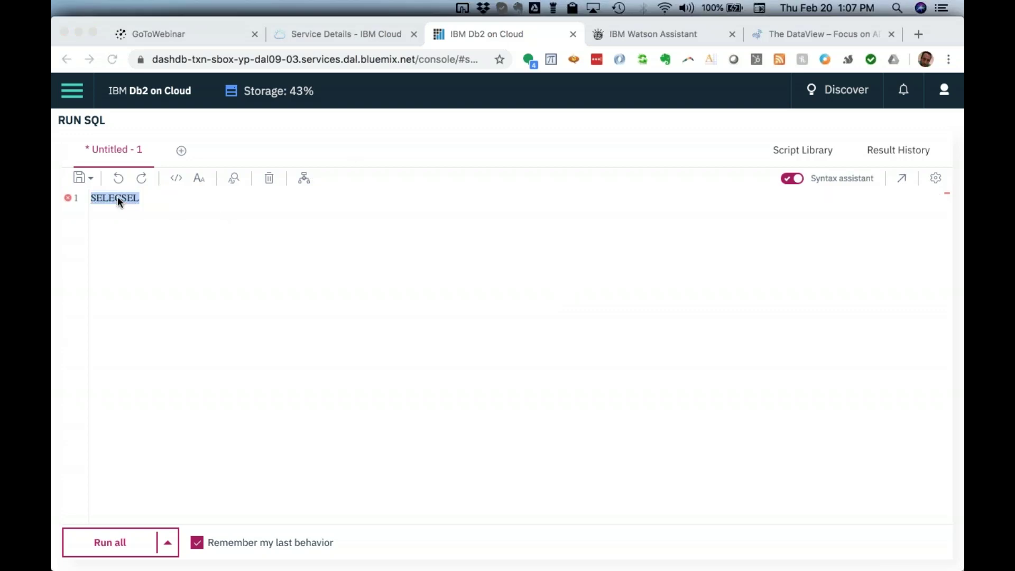
key(super+Tab)
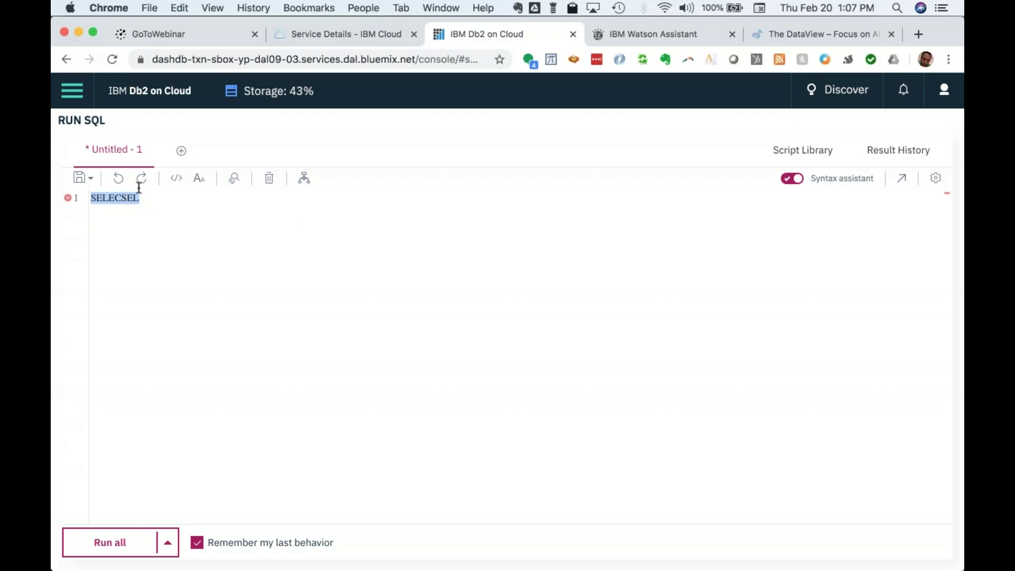
- Close the IBM Watson Assistant page and return to the Db2 SQL script
click(657, 36)
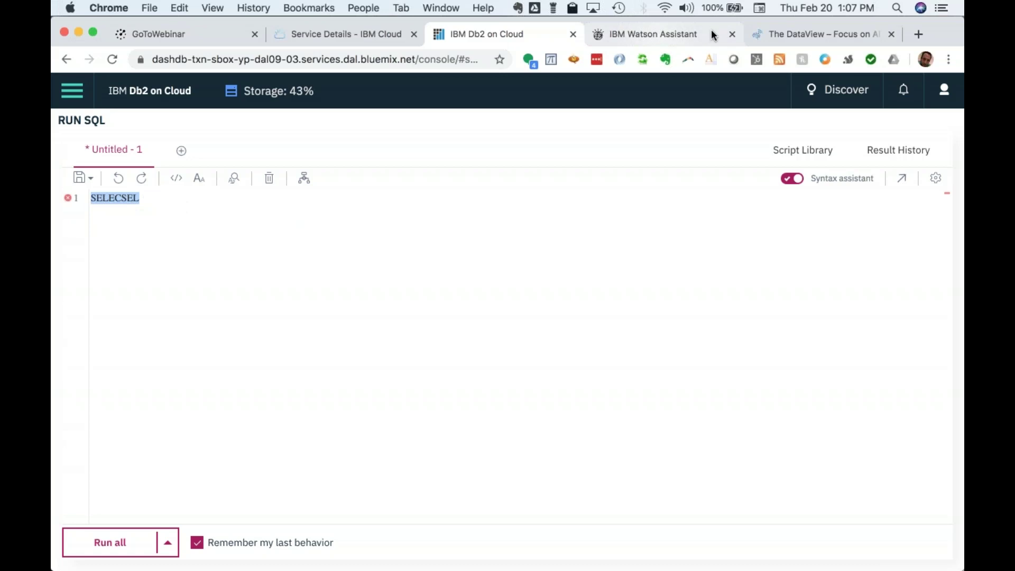
click(733, 34)
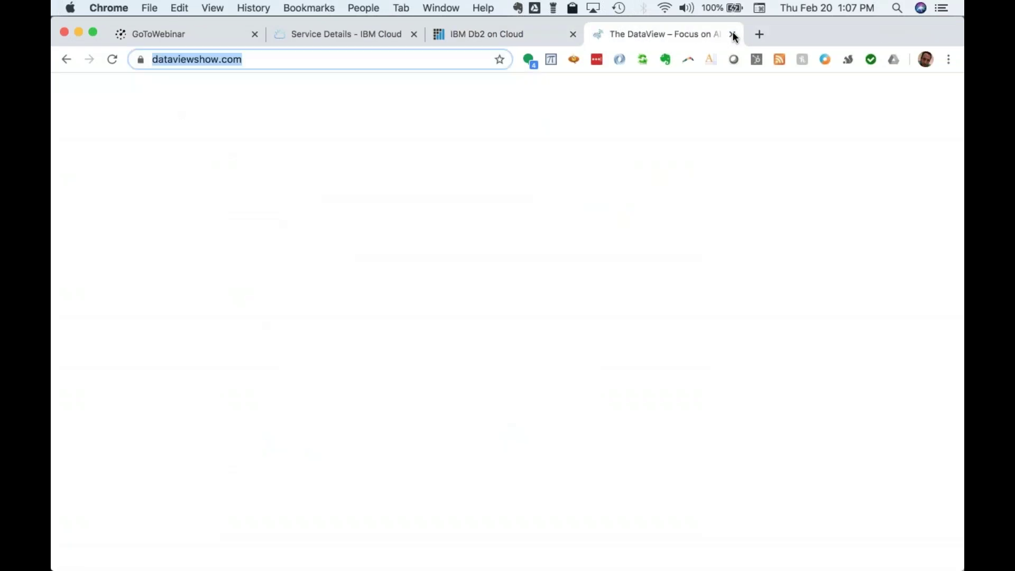
click(456, 36)
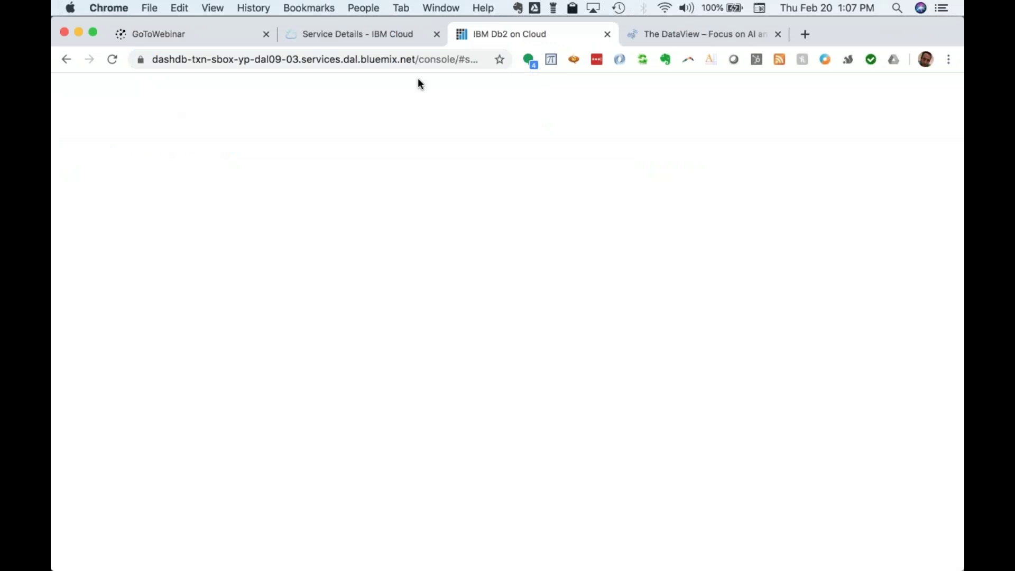
click(383, 35)
click(512, 41)
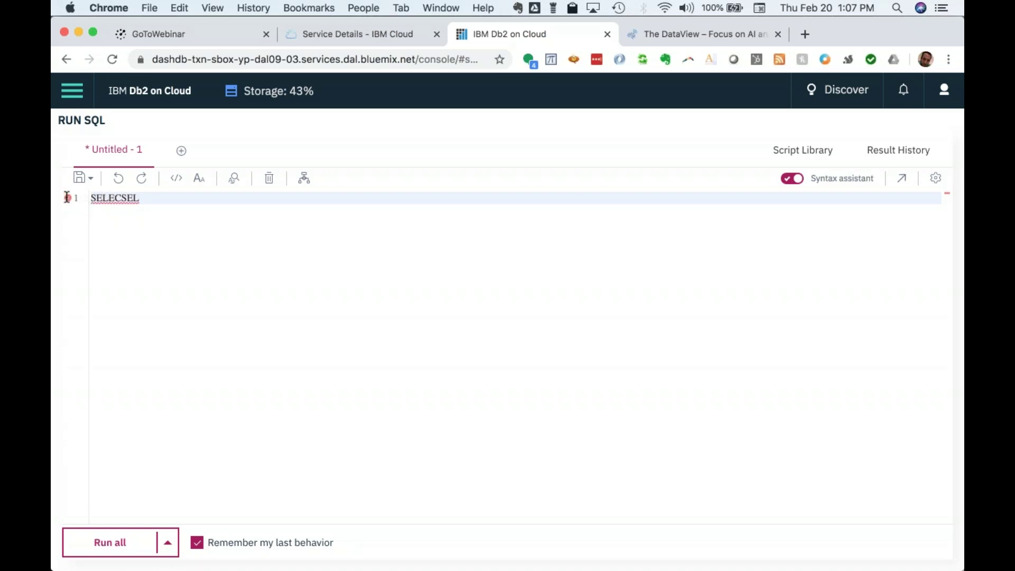
click(321, 33)
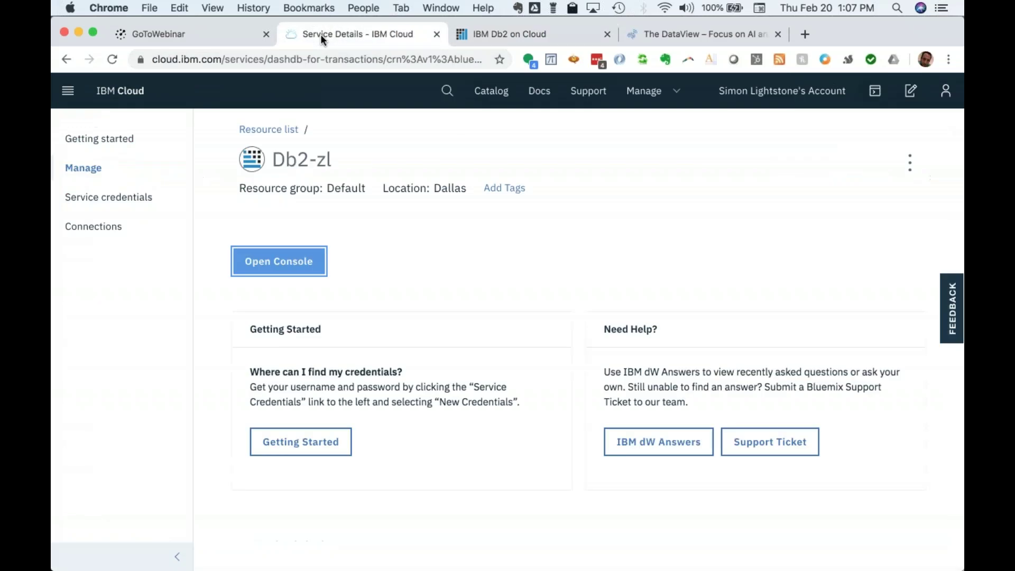
drag(220, 56, 152, 59)
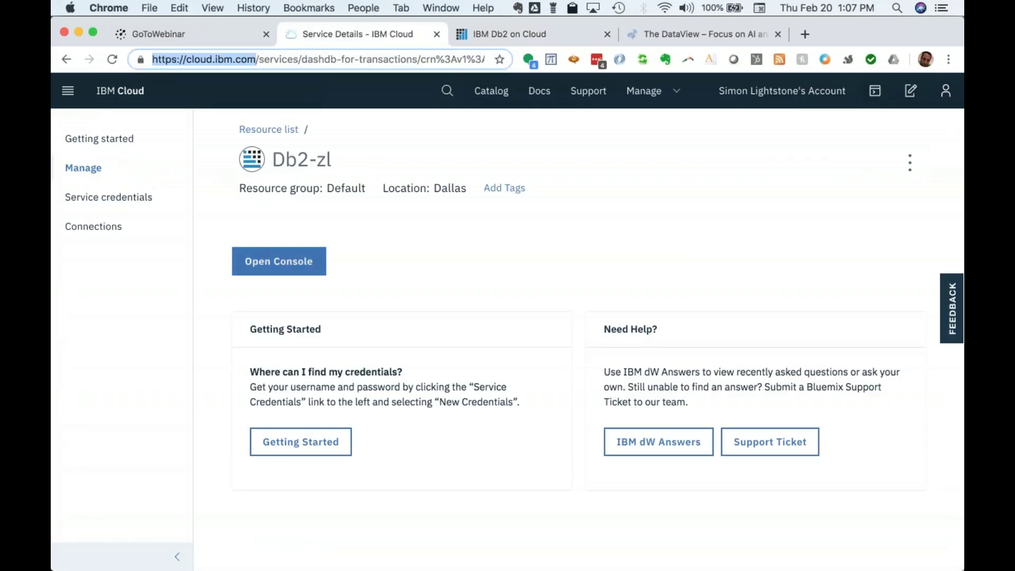